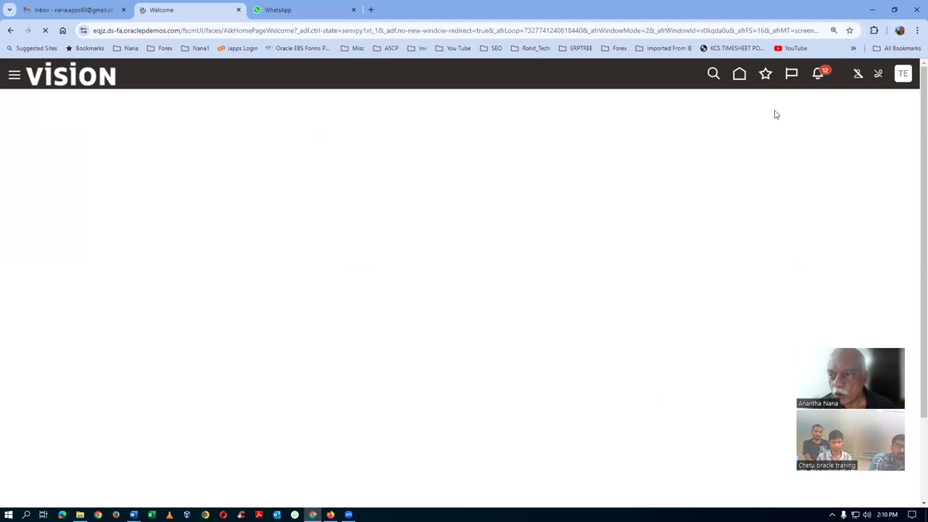
# Step: Go to Product Information Management from Favorites, leaving the current page
pyautogui.click(767, 75)
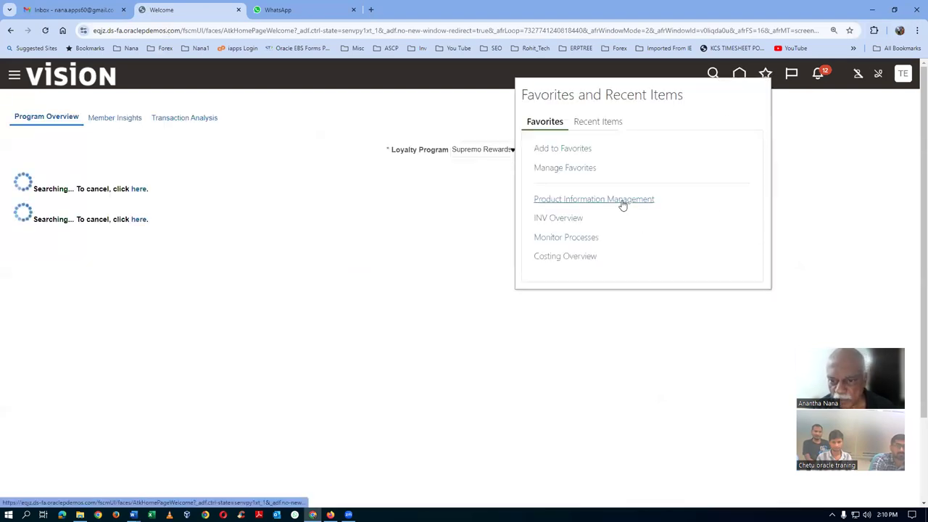
pyautogui.click(623, 203)
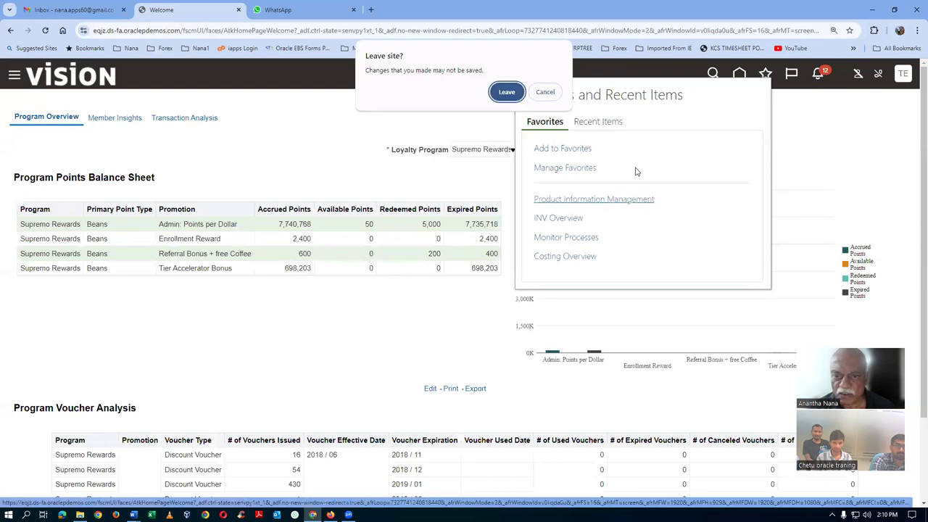
pyautogui.click(506, 92)
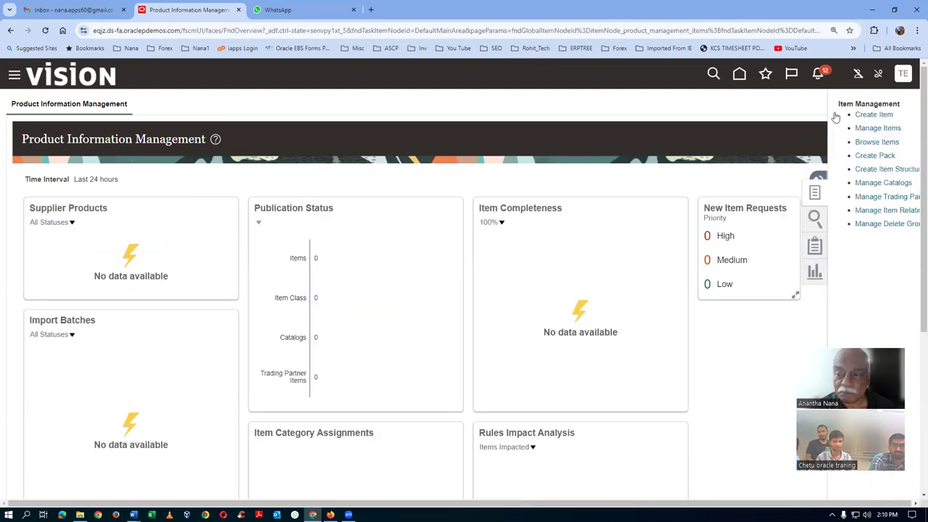
# Step: Start a new item in organization T100 with the t10 item class, accepting the Purchased Item template warning
pyautogui.click(811, 115)
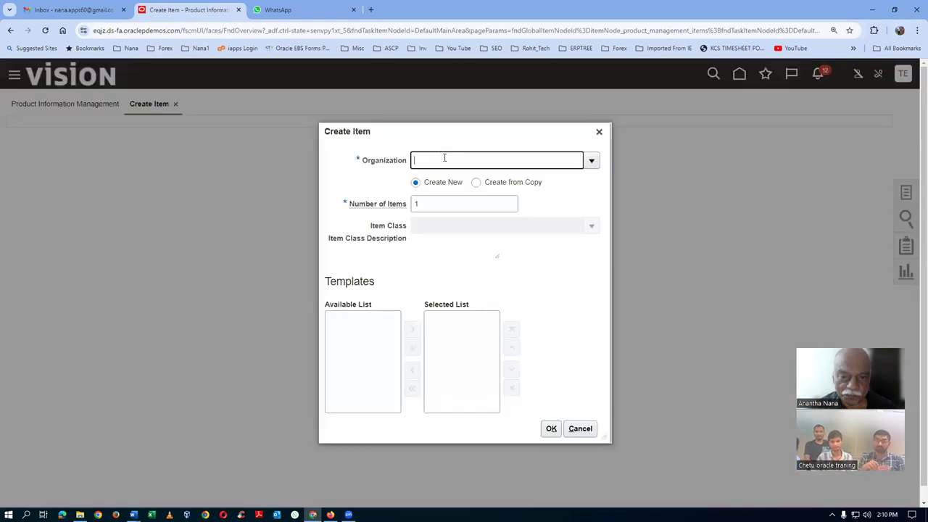
pyautogui.write('t10')
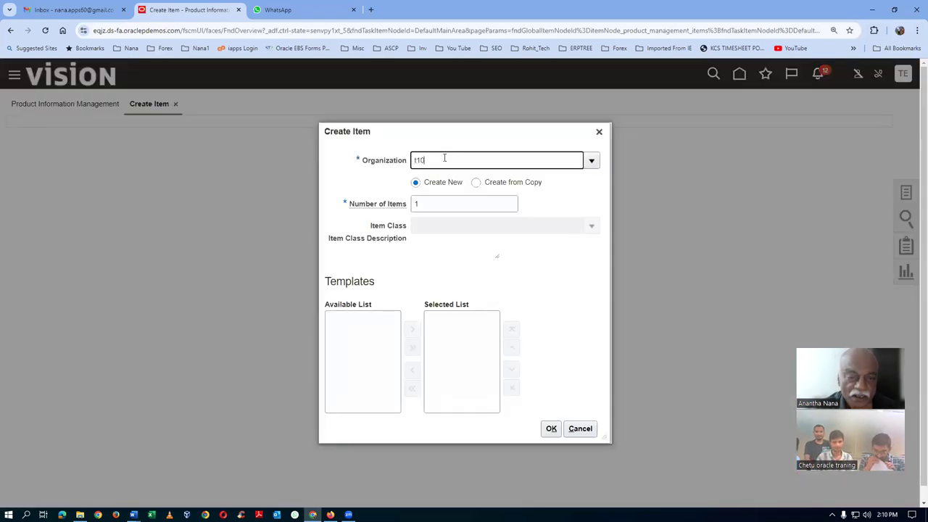
pyautogui.click(457, 177)
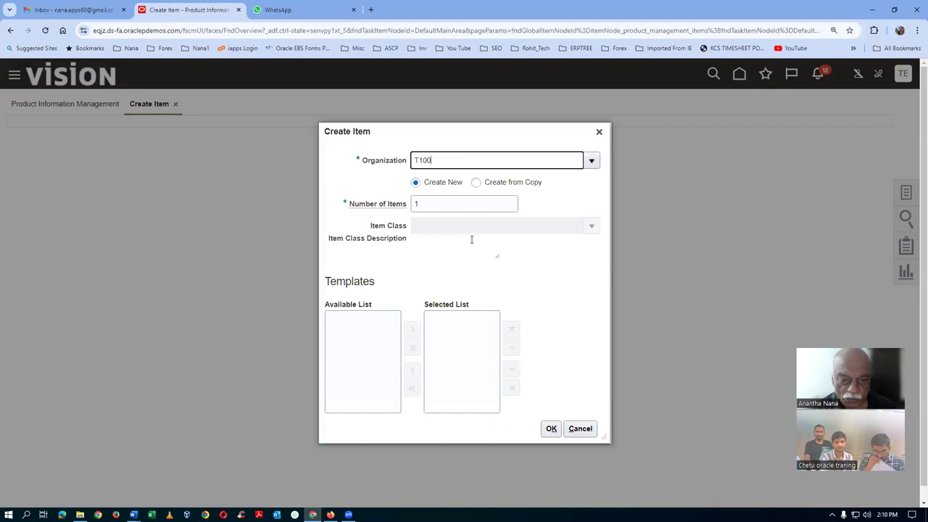
pyautogui.click(501, 229)
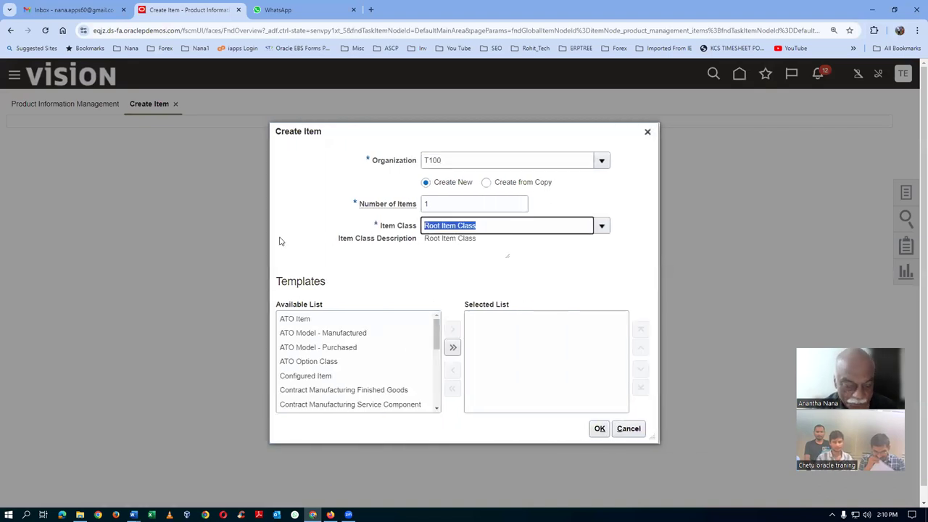
pyautogui.write('t10')
pyautogui.click(460, 245)
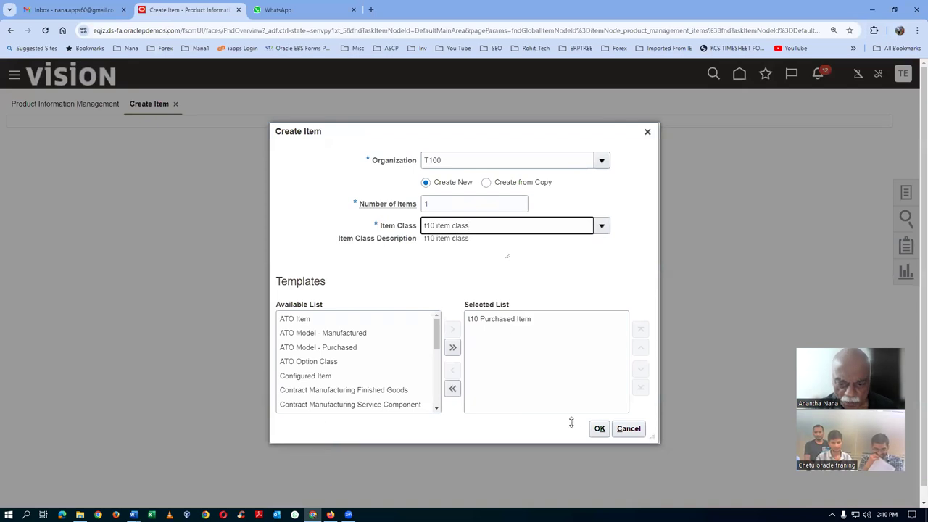
pyautogui.click(600, 429)
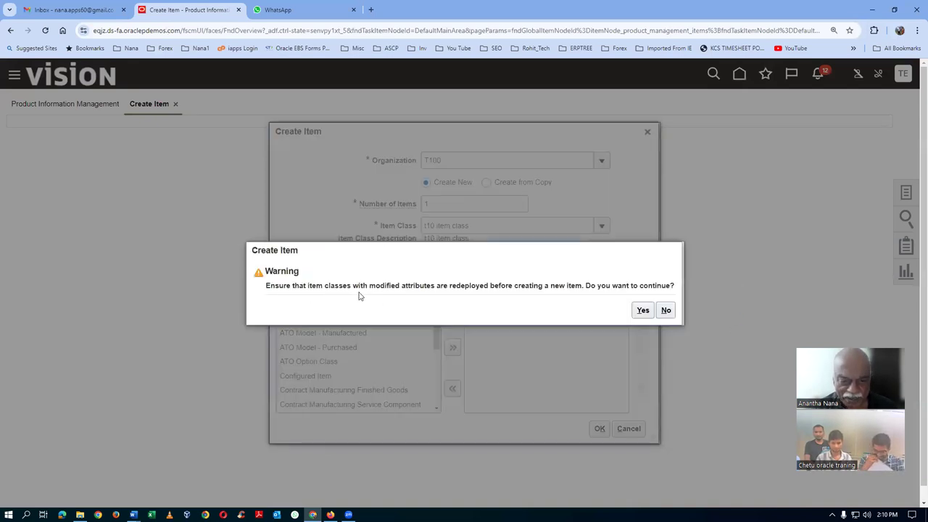
pyautogui.moveTo(282, 287); pyautogui.dragTo(634, 288)
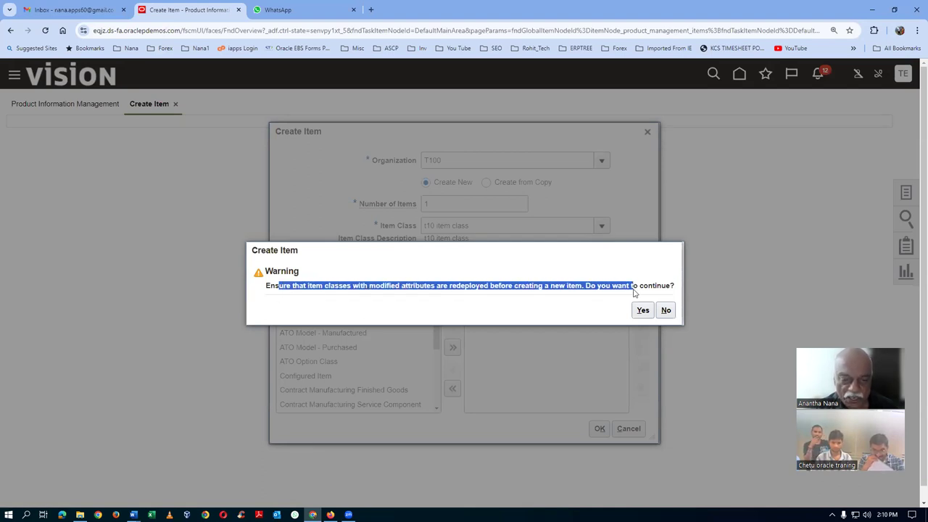
pyautogui.click(643, 311)
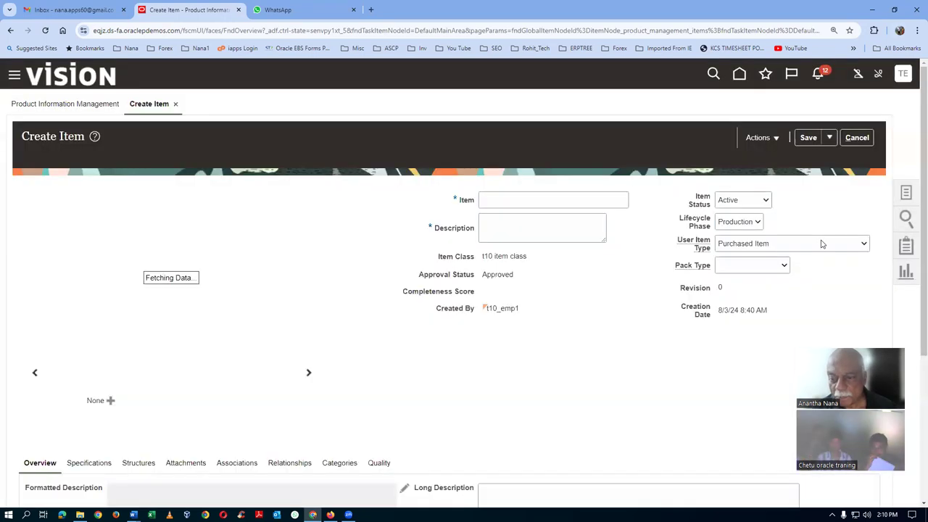
# Step: Name the item t1003_direct_org_transfer and paste the same text into its Description
pyautogui.click(498, 201)
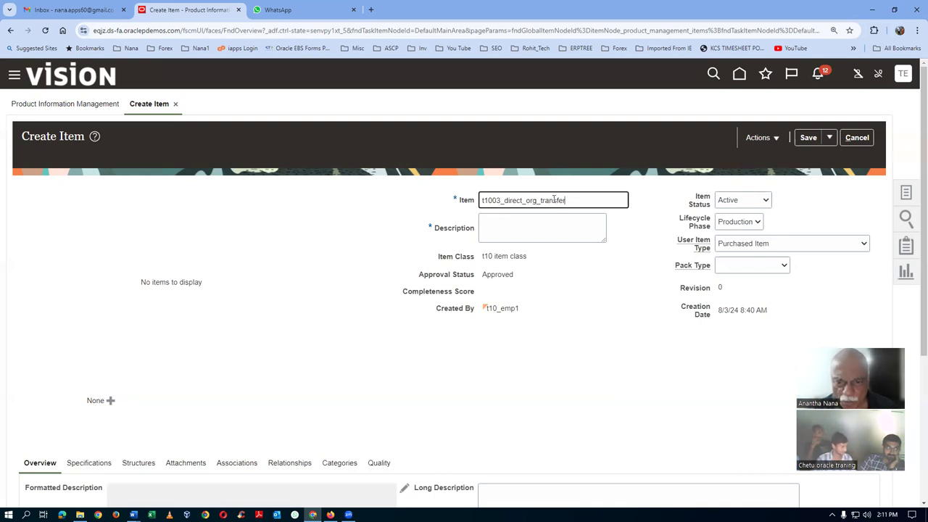
pyautogui.moveTo(567, 200); pyautogui.dragTo(480, 200)
pyautogui.hotkey('ctrl', 'c')
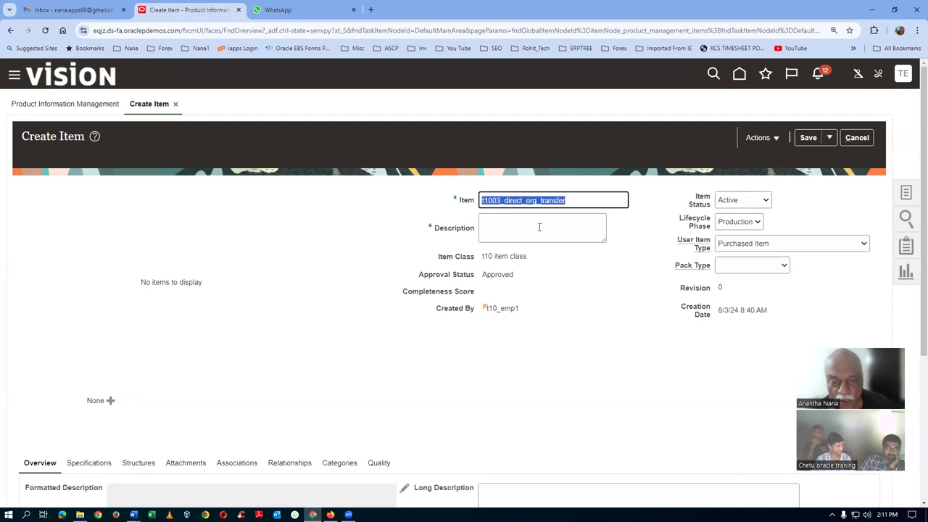
pyautogui.click(535, 230)
pyautogui.hotkey('ctrl', 'v')
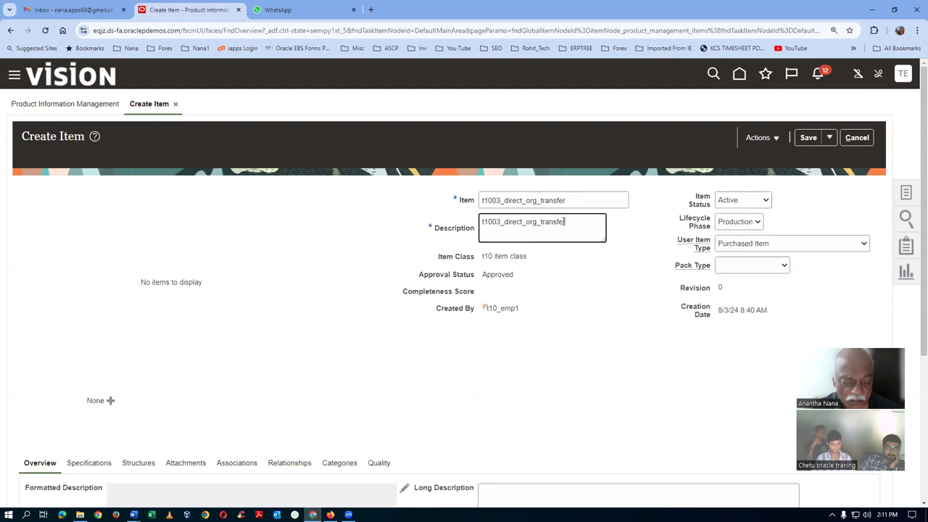
pyautogui.hotkey('alt', 'Tab')
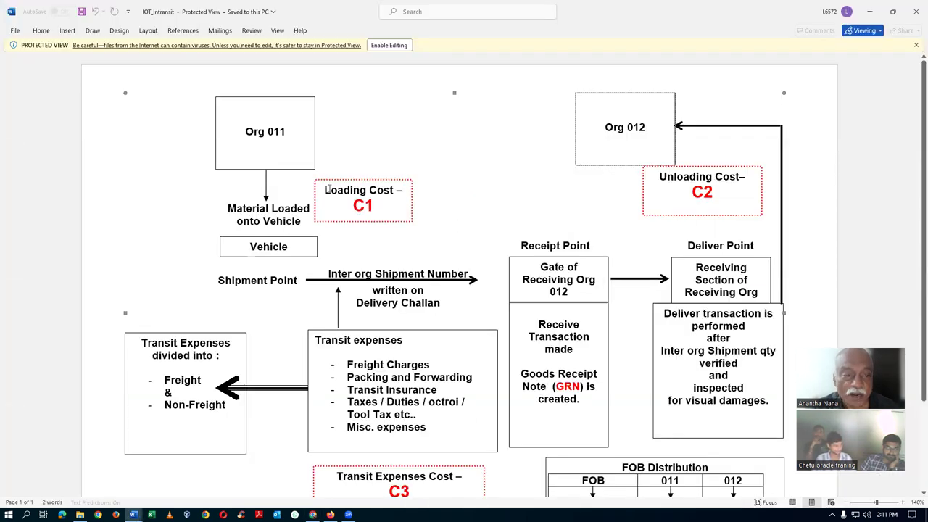
# Step: Review the Org 011 and Org 012 boxes in the IOT_Intransit Word diagram, then return to Create Item
pyautogui.click(260, 133)
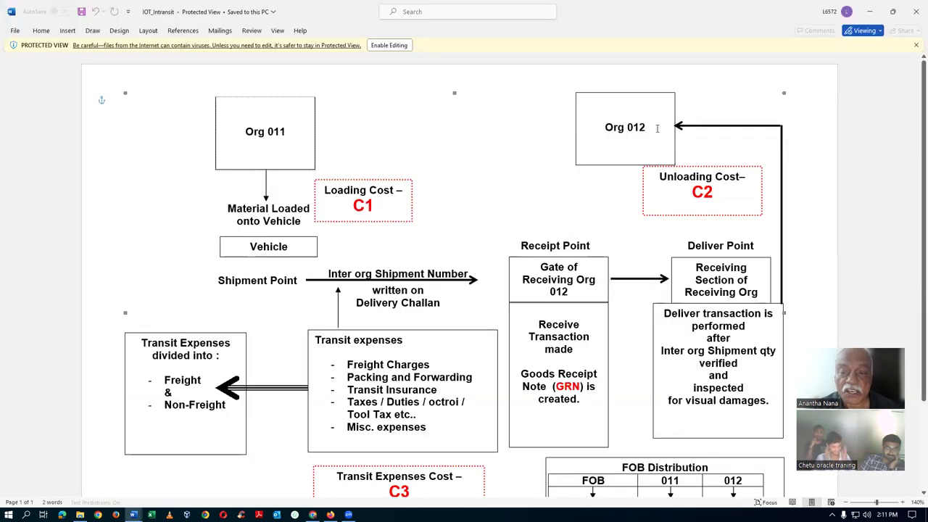
pyautogui.click(627, 128)
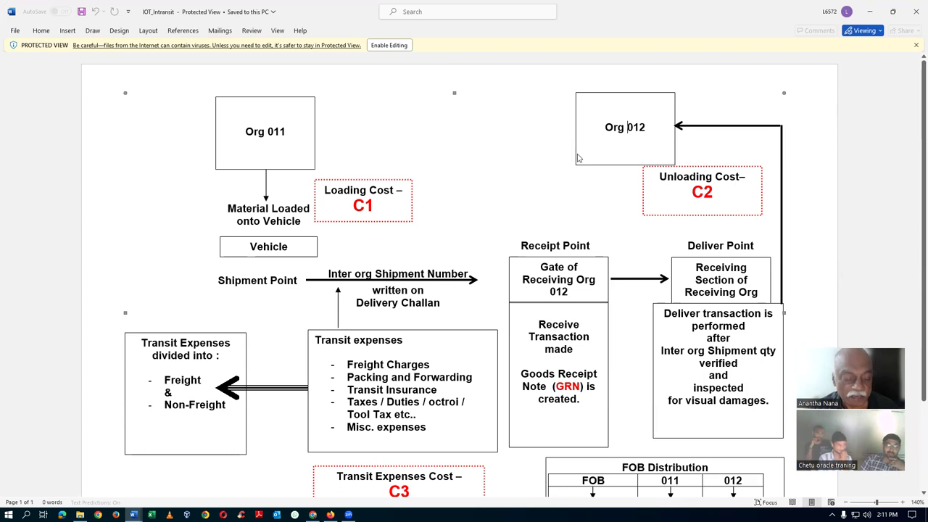
pyautogui.press('Escape')
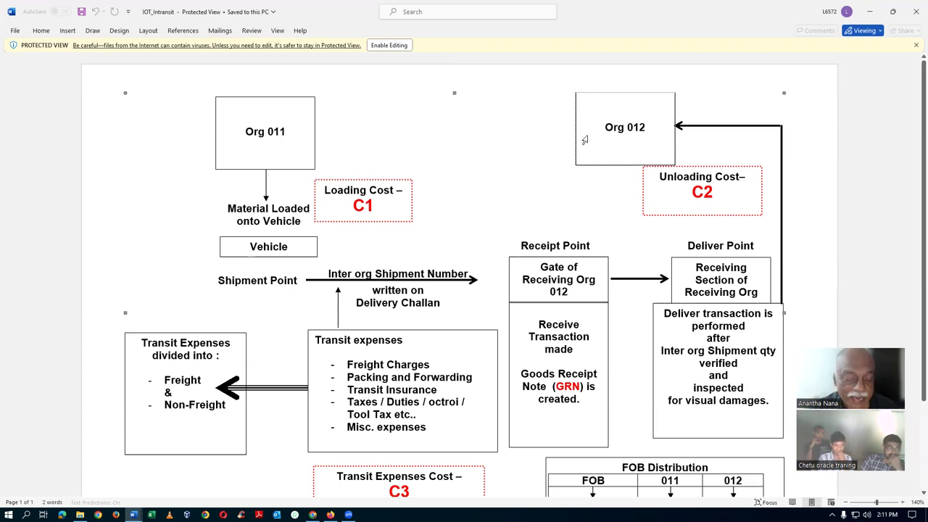
pyautogui.hotkey('alt', 'Tab')
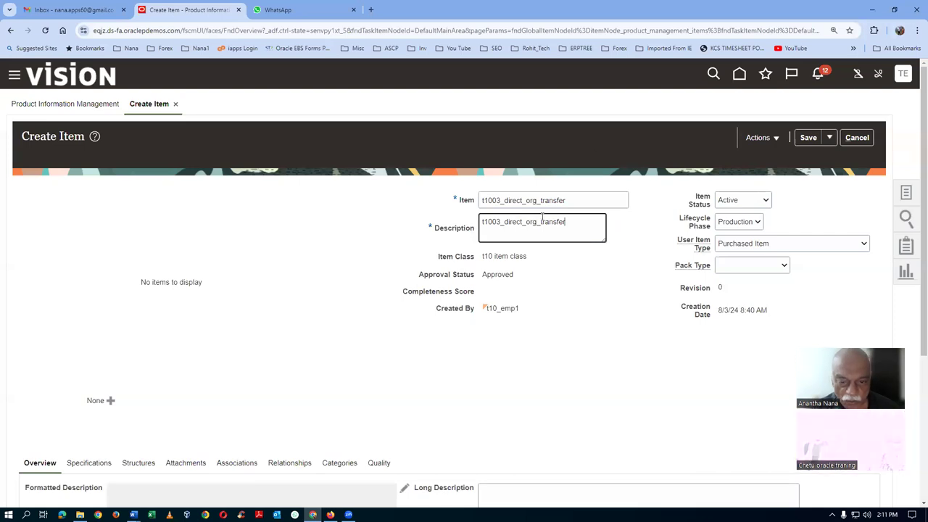
# Step: Scroll through the item's specifications to its organization associations
pyautogui.scroll(-2, 542, 217)
pyautogui.scroll(-1, 435, 246)
pyautogui.click(92, 247)
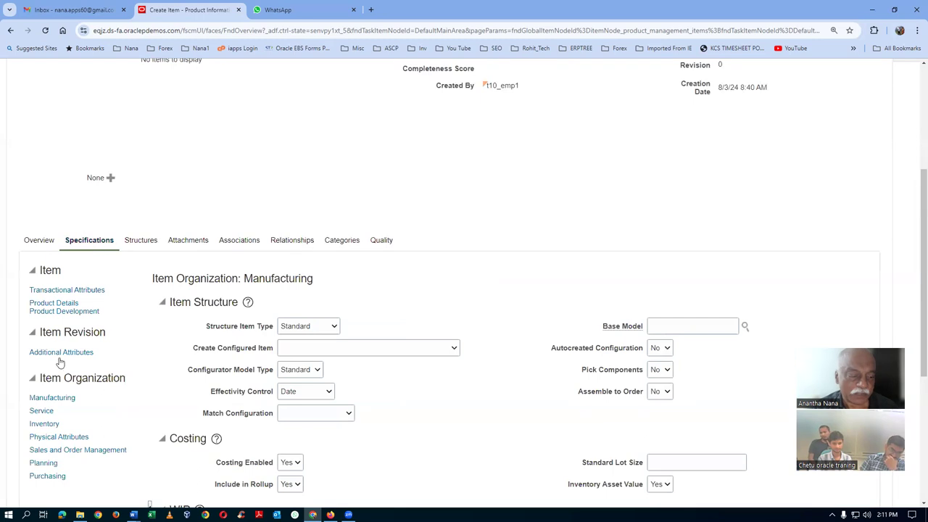
pyautogui.scroll(-2, 61, 363)
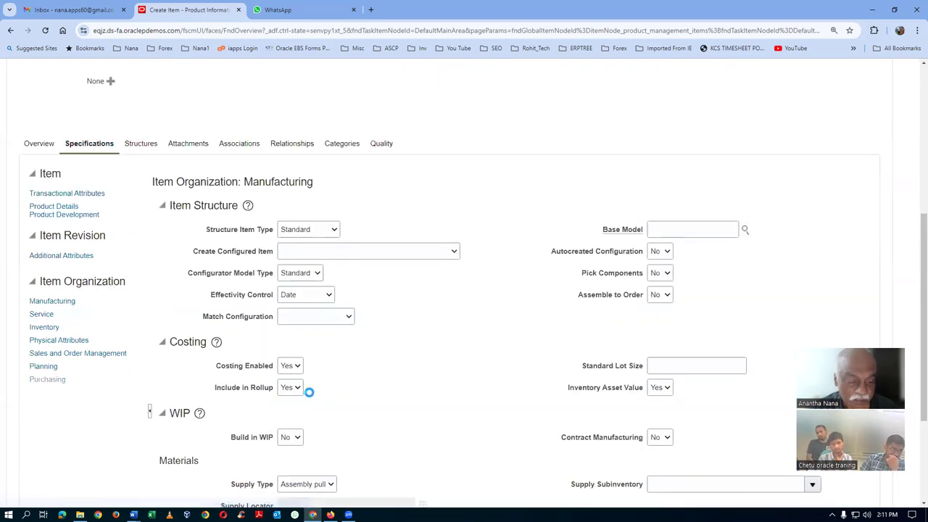
pyautogui.scroll(5, 343, 434)
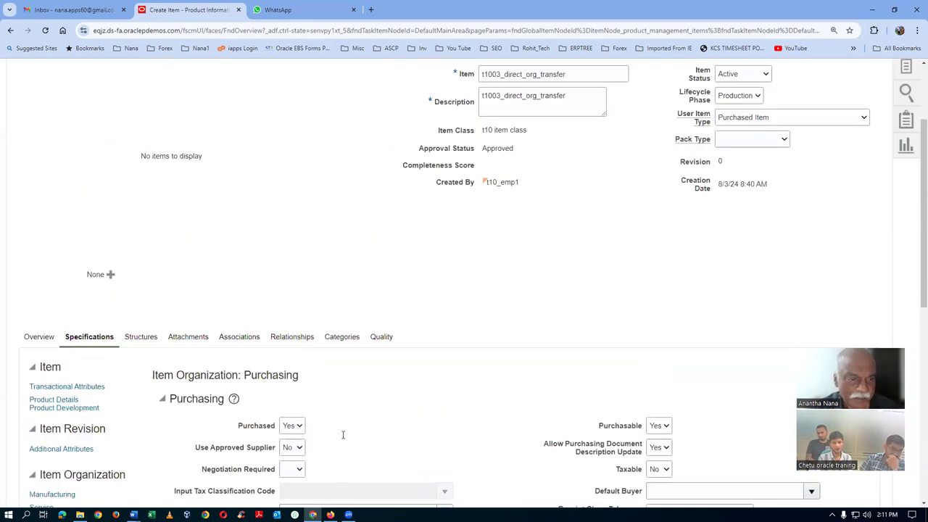
pyautogui.scroll(-1, 342, 437)
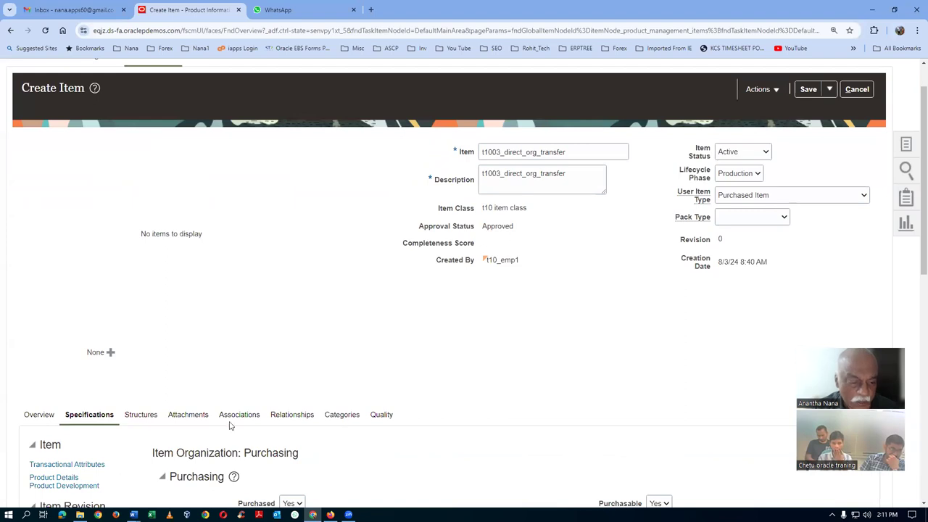
pyautogui.click(249, 412)
pyautogui.scroll(-1, 250, 344)
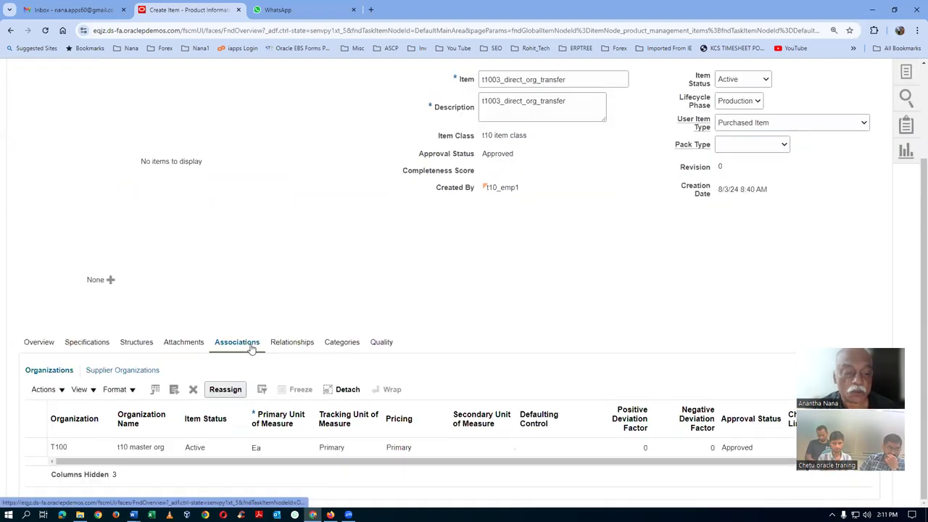
# Step: Add organization T101 to the item's organization assignments
pyautogui.click(43, 389)
pyautogui.click(55, 428)
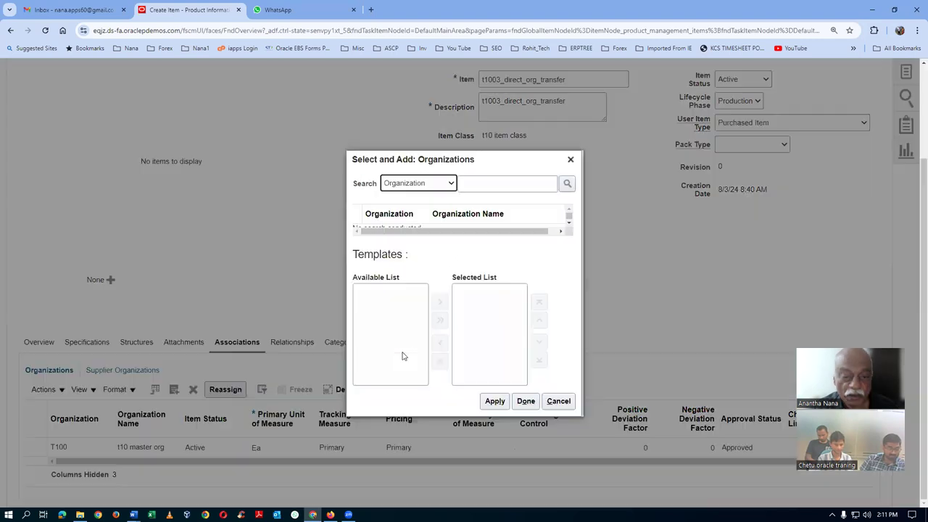
pyautogui.click(470, 186)
pyautogui.write('t10')
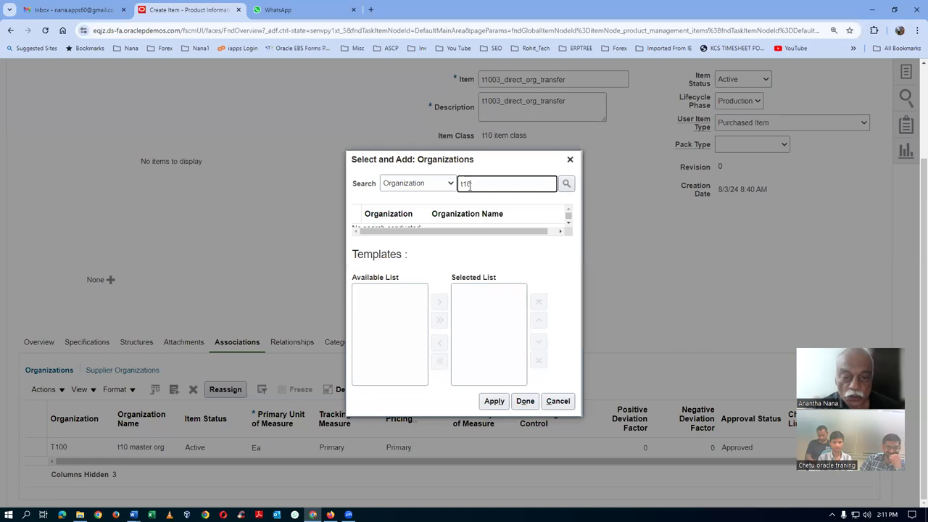
pyautogui.press('Return')
pyautogui.click(354, 225)
pyautogui.click(591, 430)
pyautogui.click(620, 428)
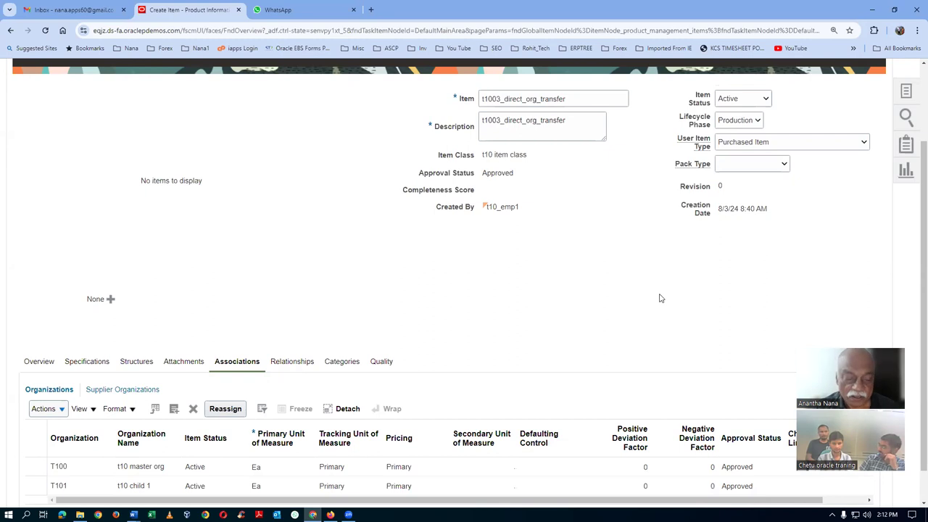
# Step: Save and close item t1003_direct_org_transfer
pyautogui.scroll(3, 663, 298)
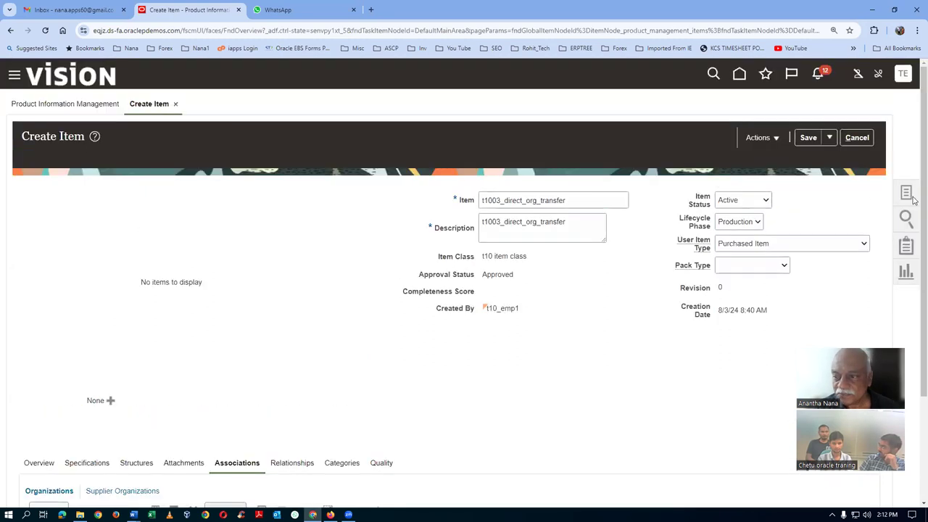
pyautogui.click(830, 138)
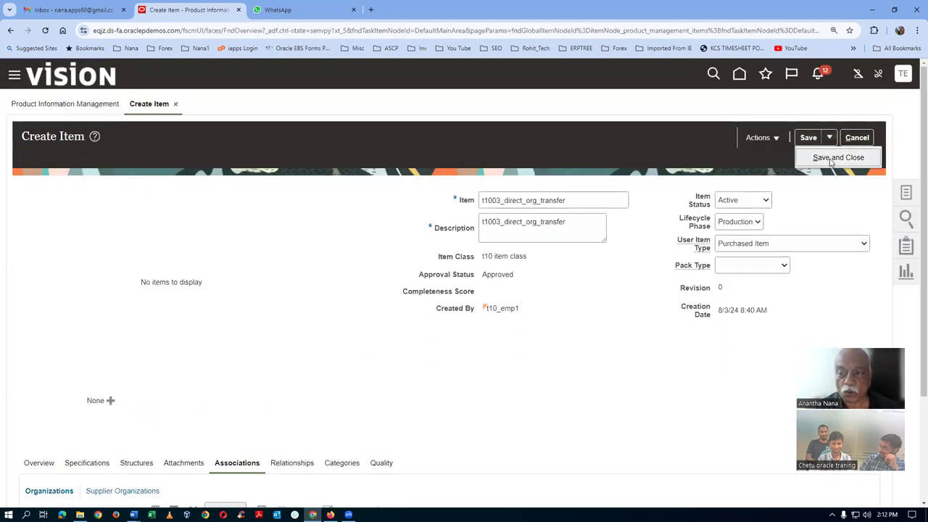
pyautogui.click(830, 159)
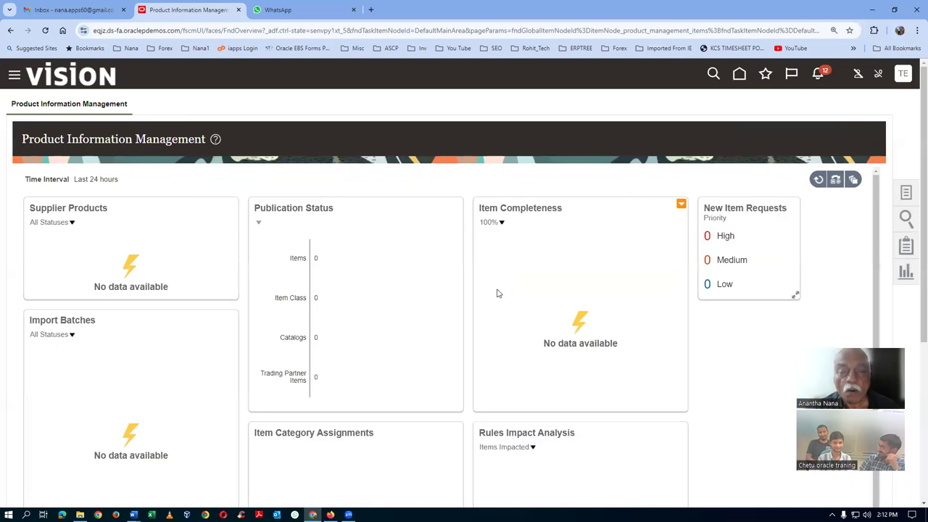
# Step: Duplicate the page and go to INV Overview from Favorites
pyautogui.rightClick(193, 14)
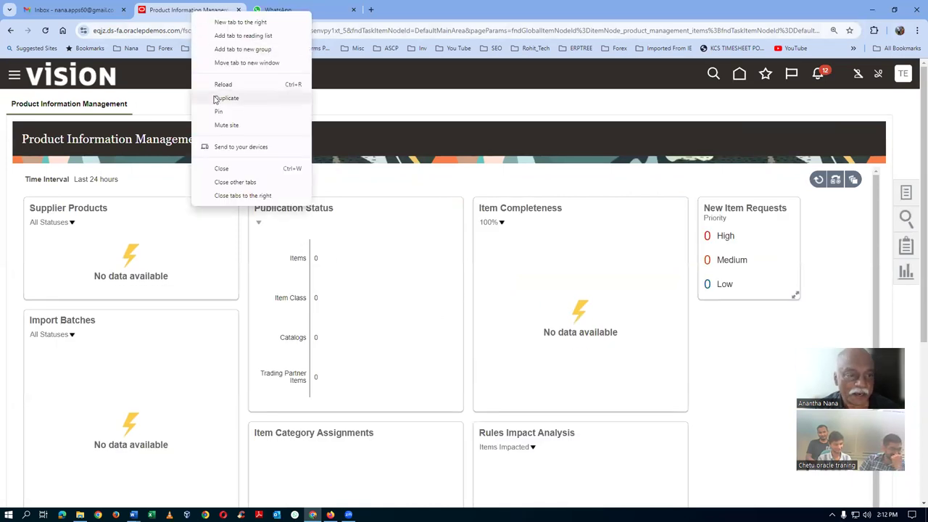
pyautogui.click(221, 98)
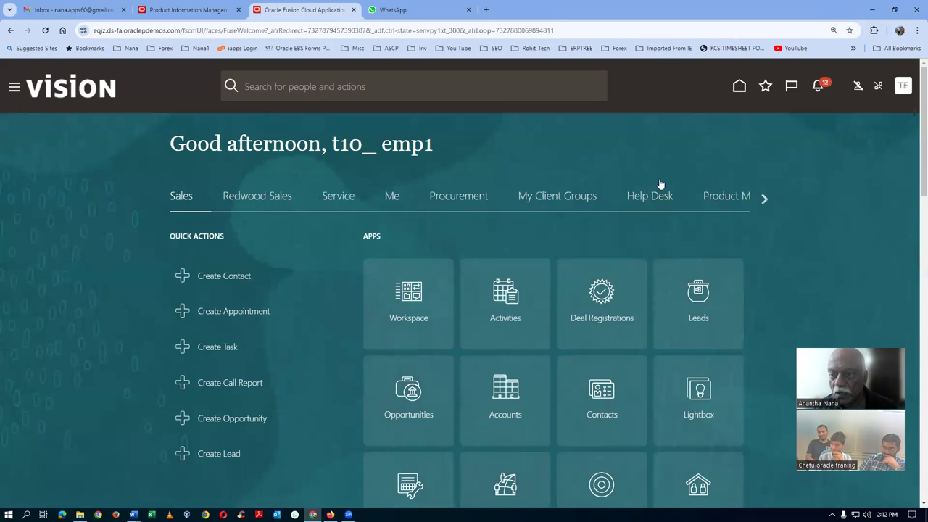
pyautogui.click(766, 87)
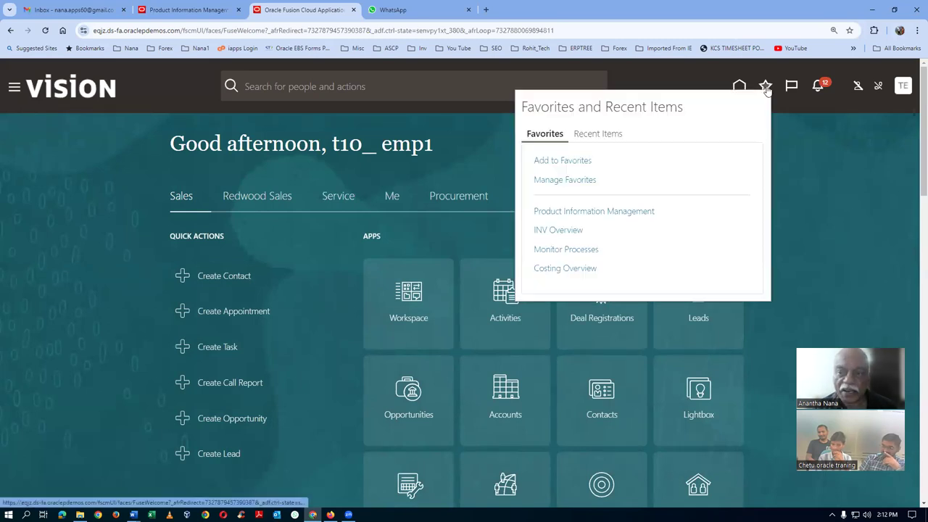
pyautogui.click(556, 231)
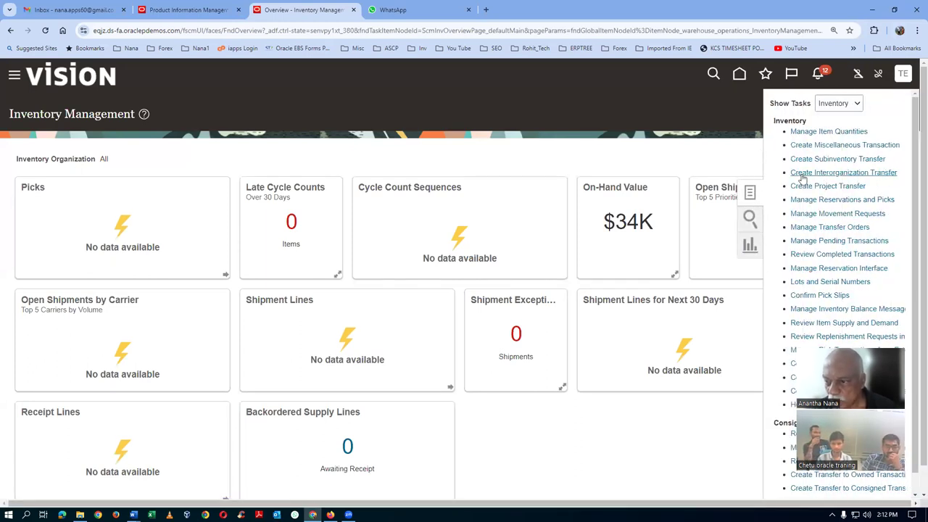
# Step: Start a Create Interorganization Transfer for inventory organization T101
pyautogui.click(849, 174)
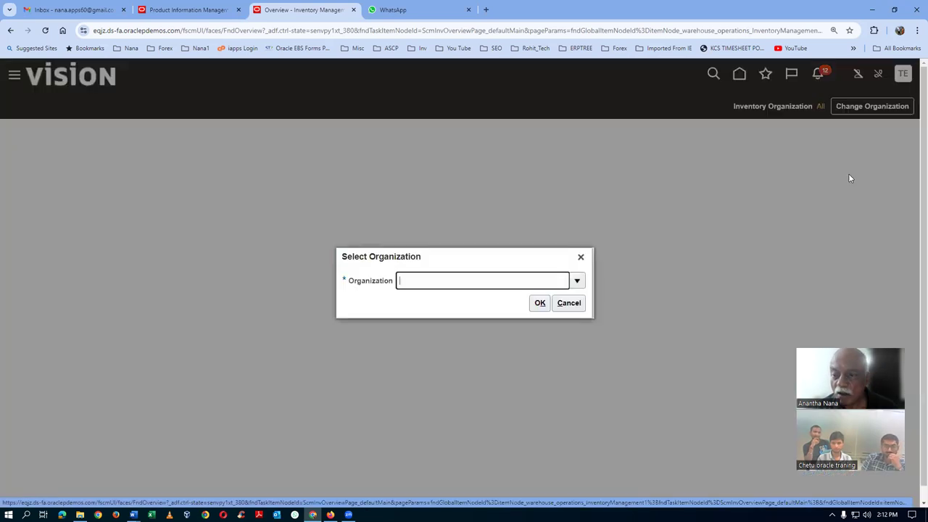
pyautogui.write('T101')
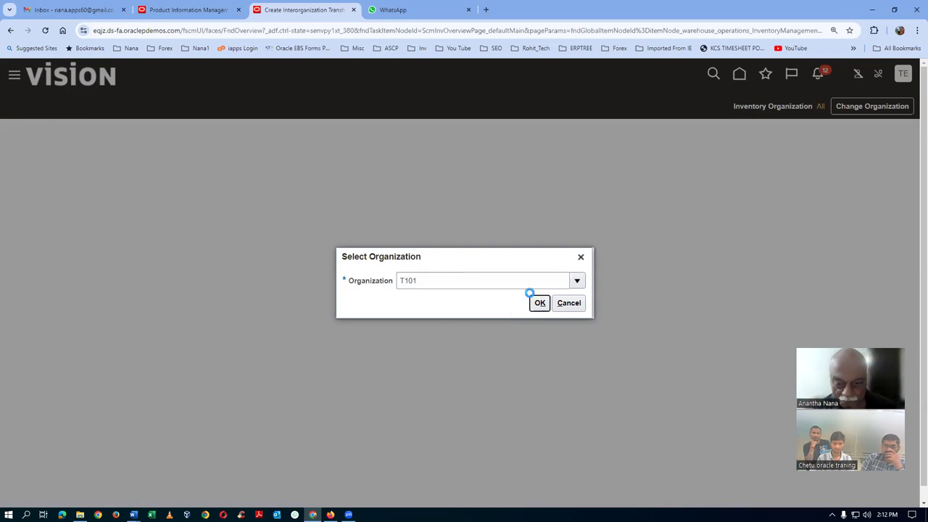
pyautogui.click(539, 305)
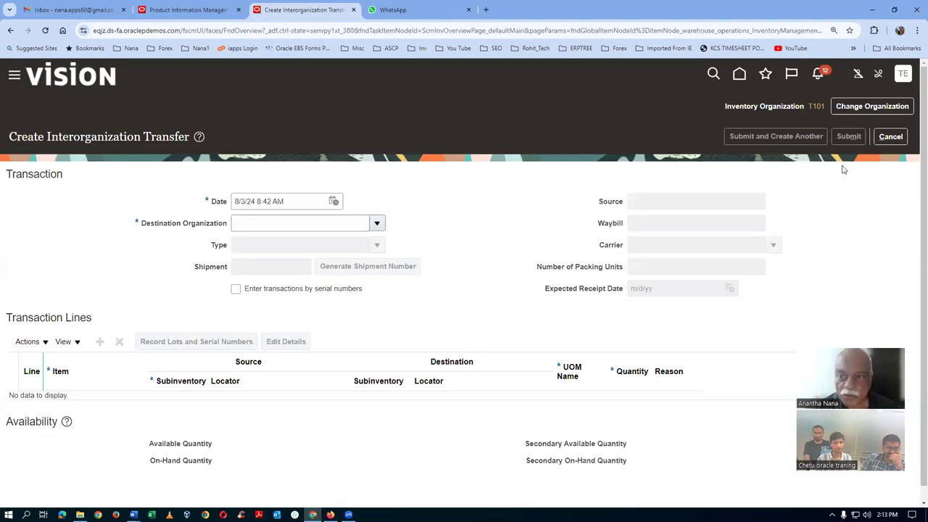
# Step: Check the destination organization list, then duplicate the transfer page
pyautogui.click(377, 227)
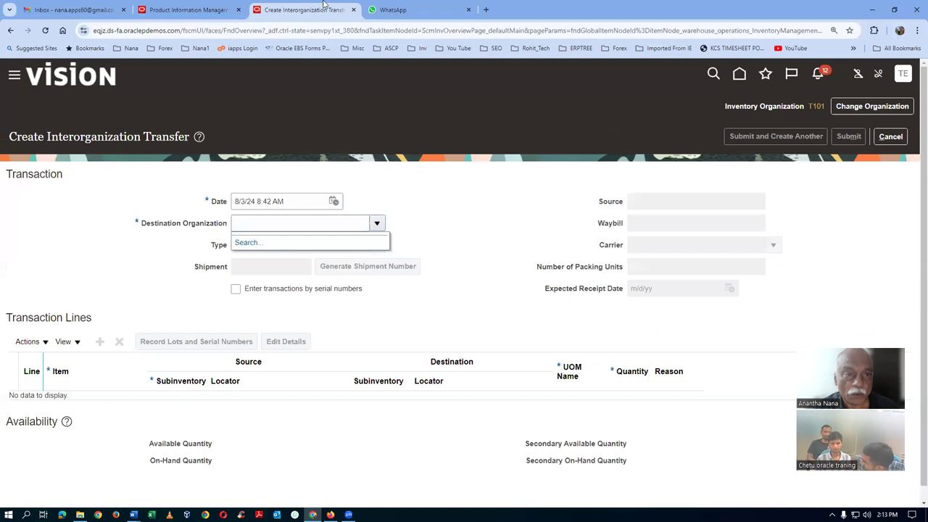
pyautogui.rightClick(291, 11)
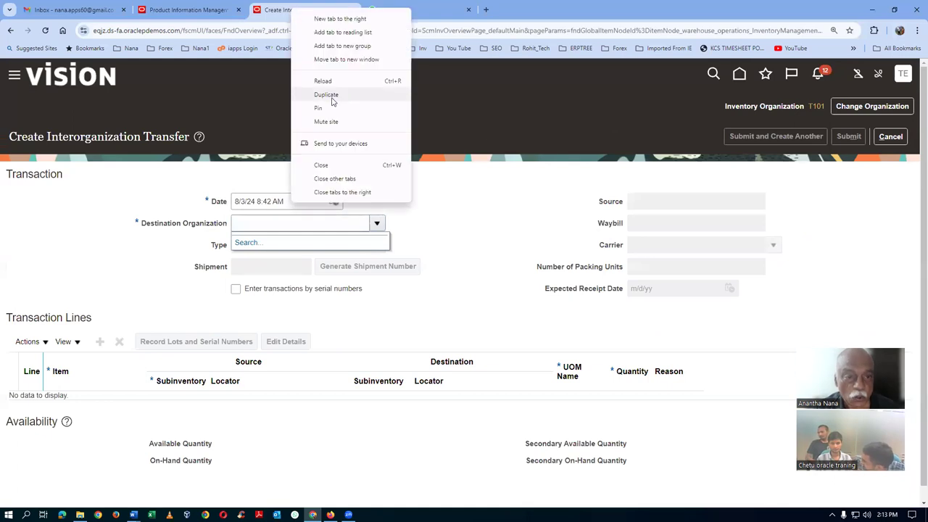
pyautogui.click(327, 95)
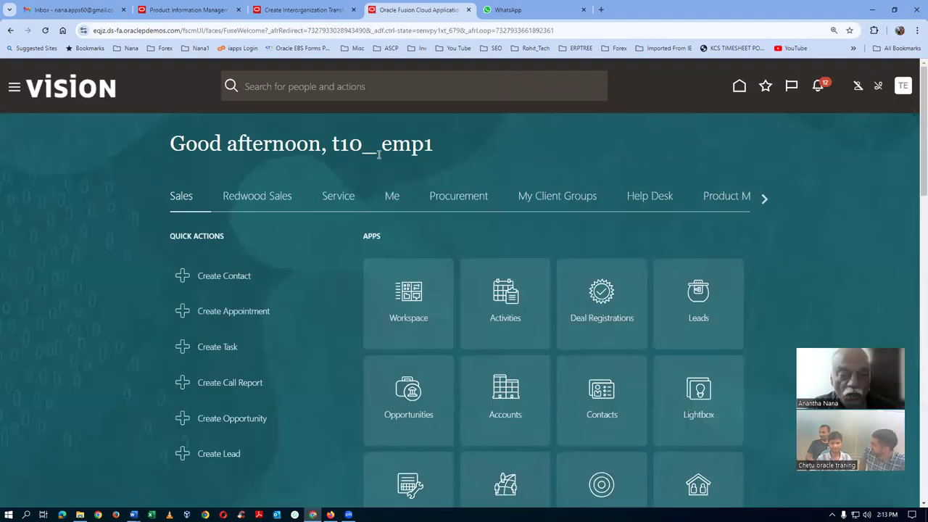
# Step: Look at Org 011 in the Word diagram, then go to Setup and Maintenance
pyautogui.hotkey('alt', 'Tab')
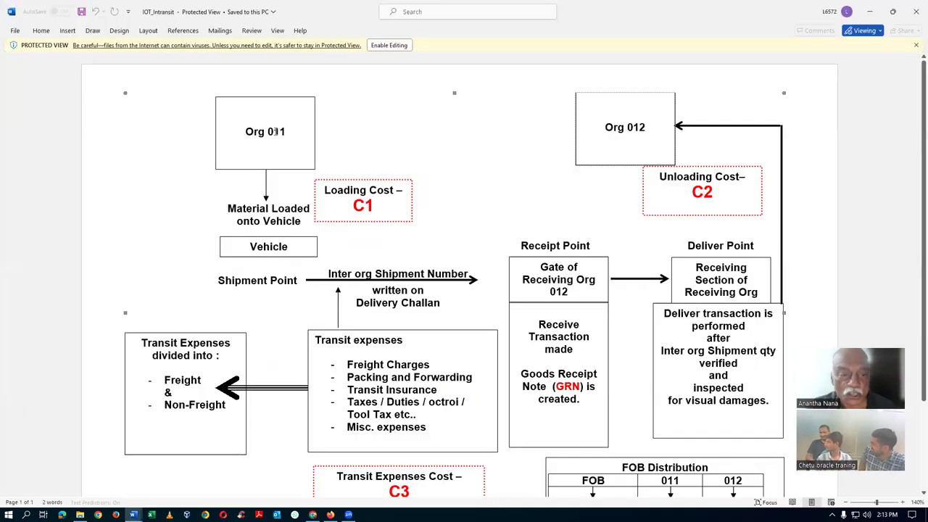
pyautogui.click(270, 131)
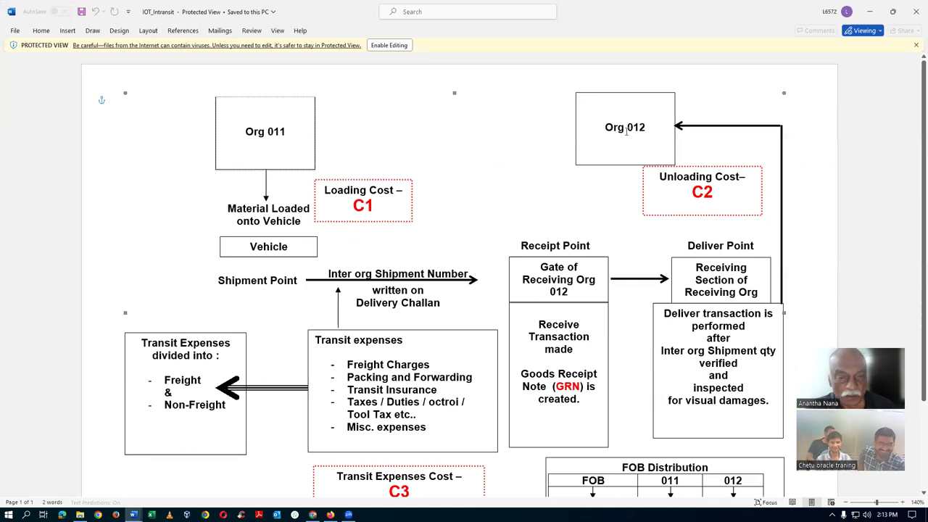
pyautogui.hotkey('alt', 'Tab')
pyautogui.click(903, 92)
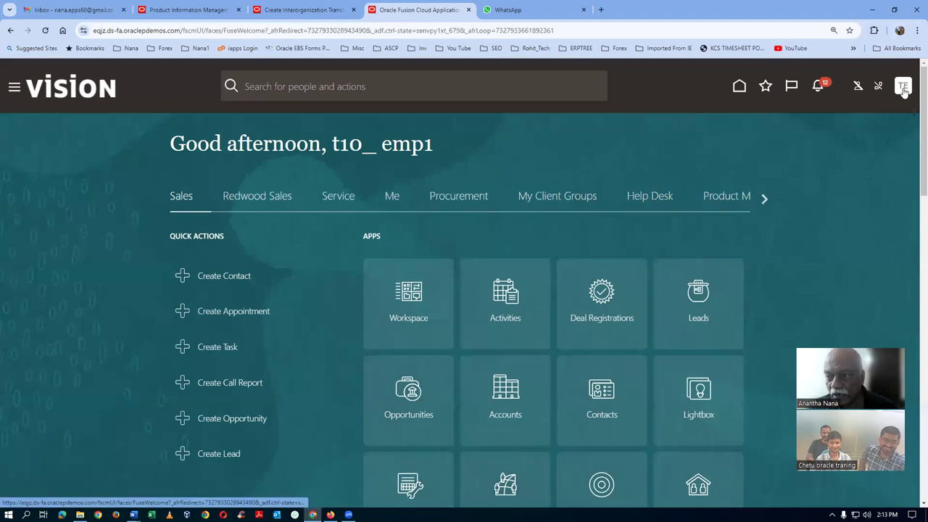
pyautogui.click(728, 268)
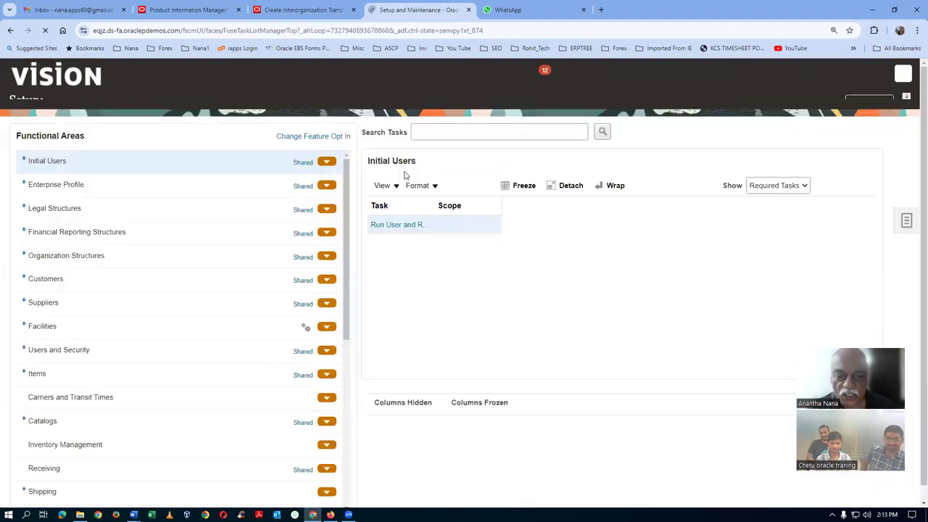
# Step: Search setup tasks for man%inter%org%para% and open Manage Interorganization Parameters
pyautogui.click(906, 236)
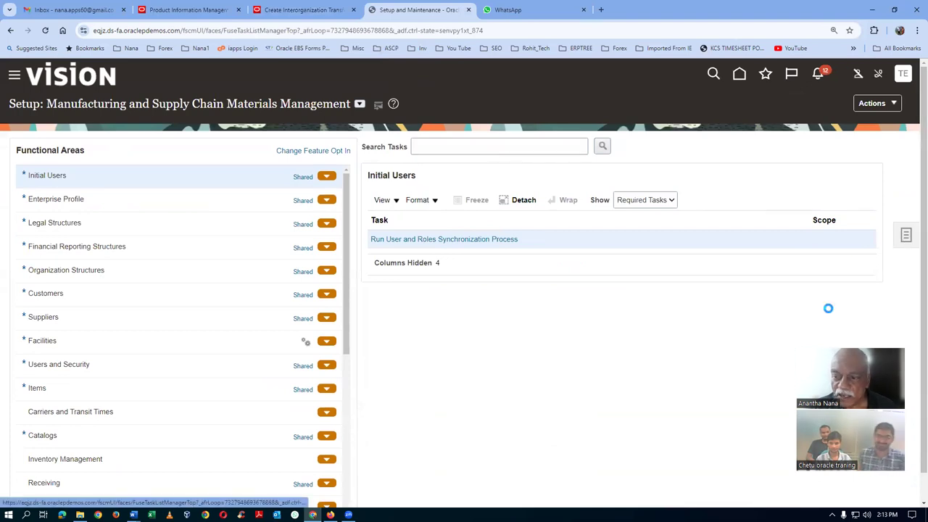
pyautogui.click(268, 149)
pyautogui.write('man%inrer')
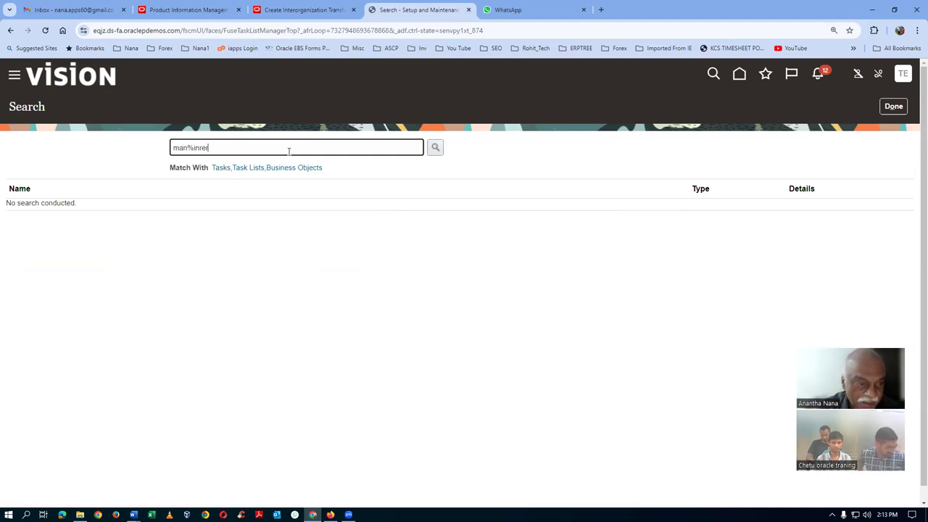
pyautogui.press('BackSpace')
pyautogui.press('BackSpace')
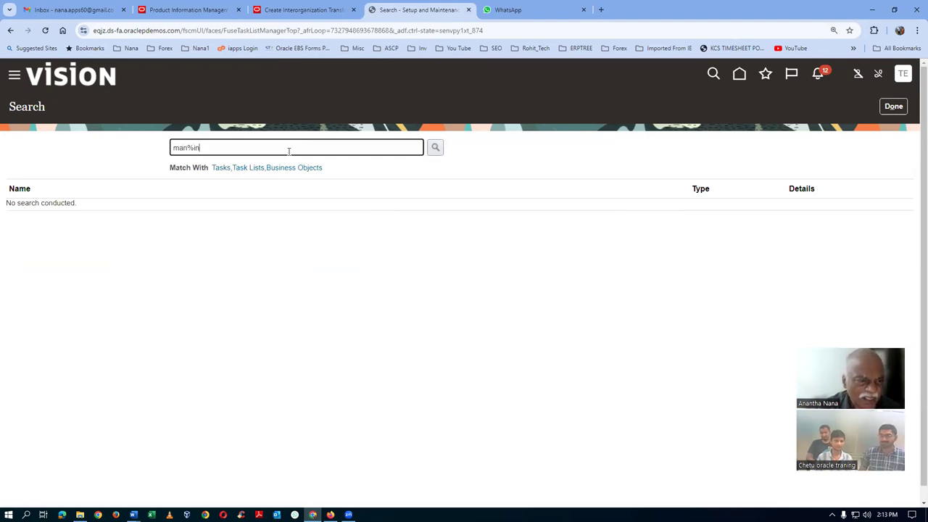
pyautogui.write('e')
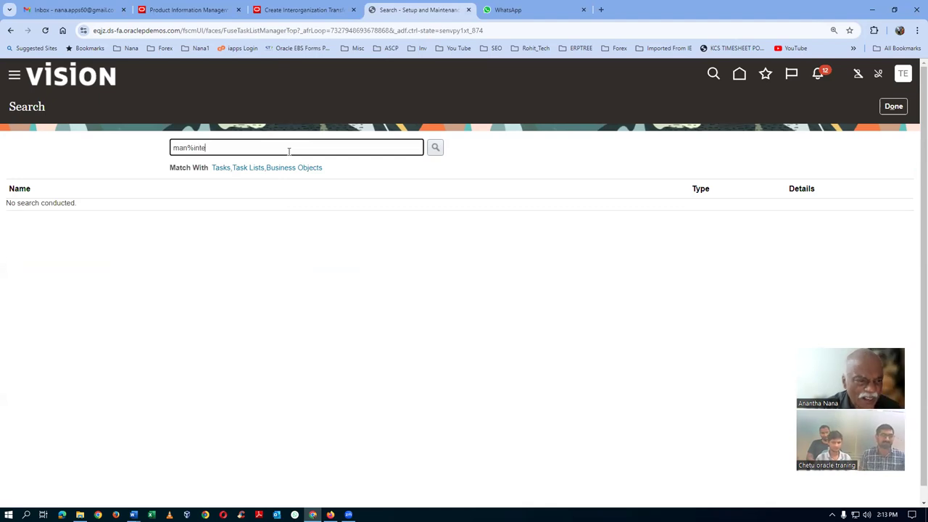
pyautogui.write('r%org%para%')
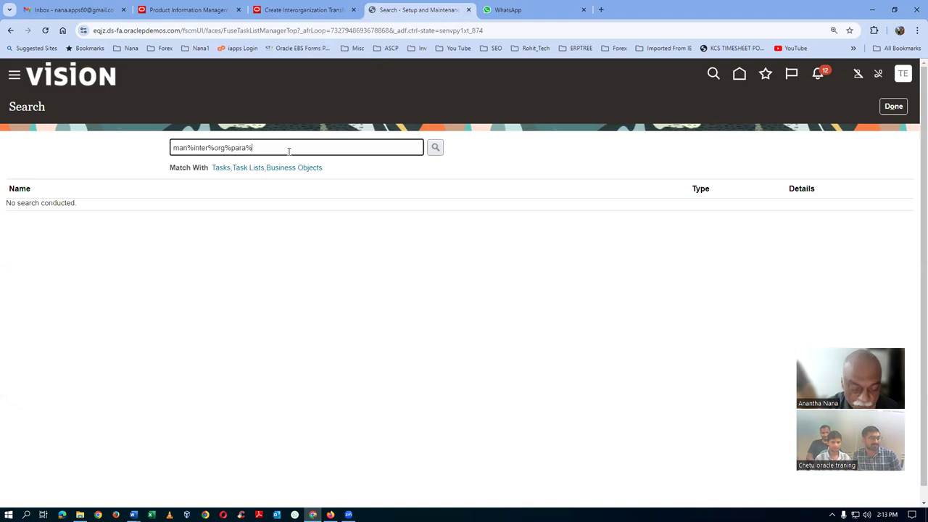
pyautogui.press('Return')
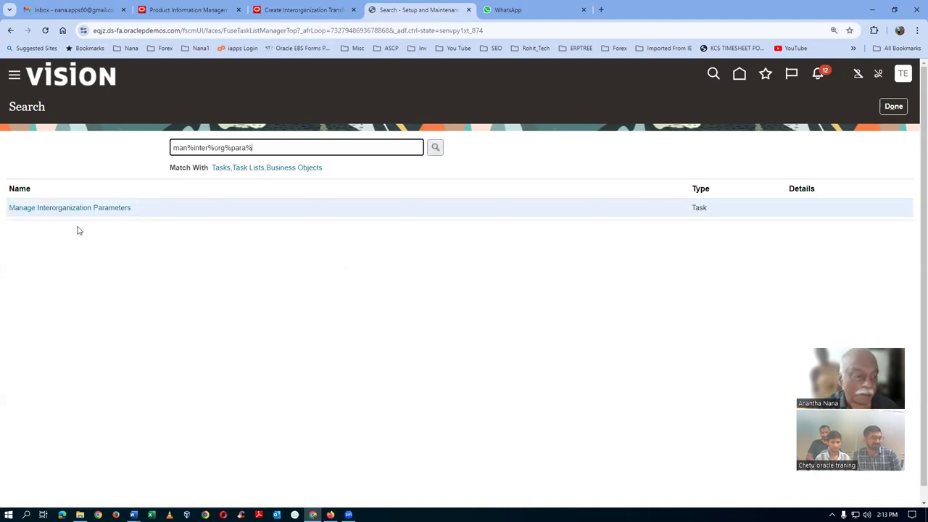
pyautogui.click(78, 209)
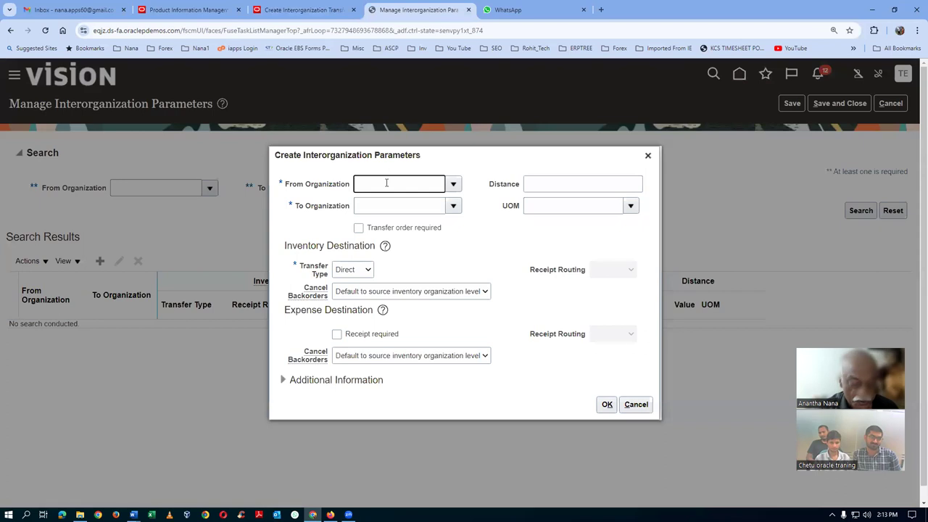
# Step: Set the parameters from T101 to T102 with Direct transfer type
pyautogui.press('Tab')
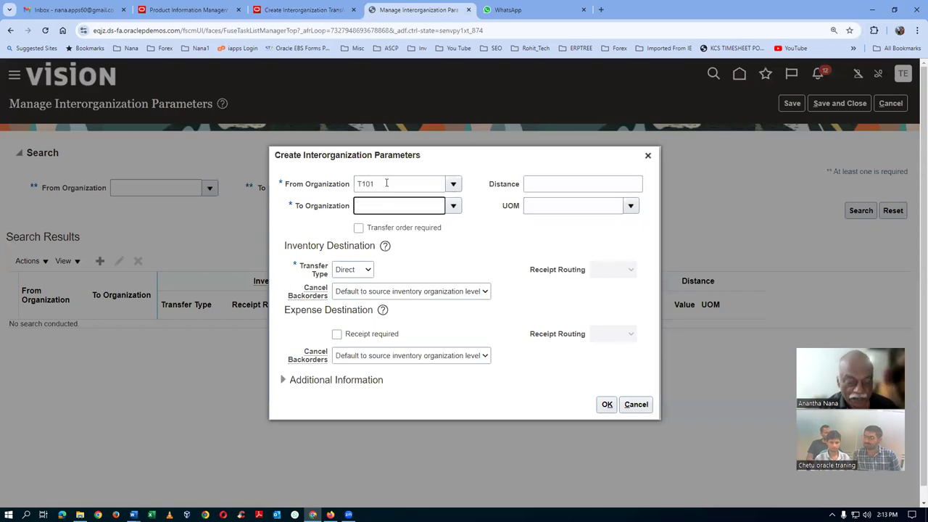
pyautogui.press('Tab')
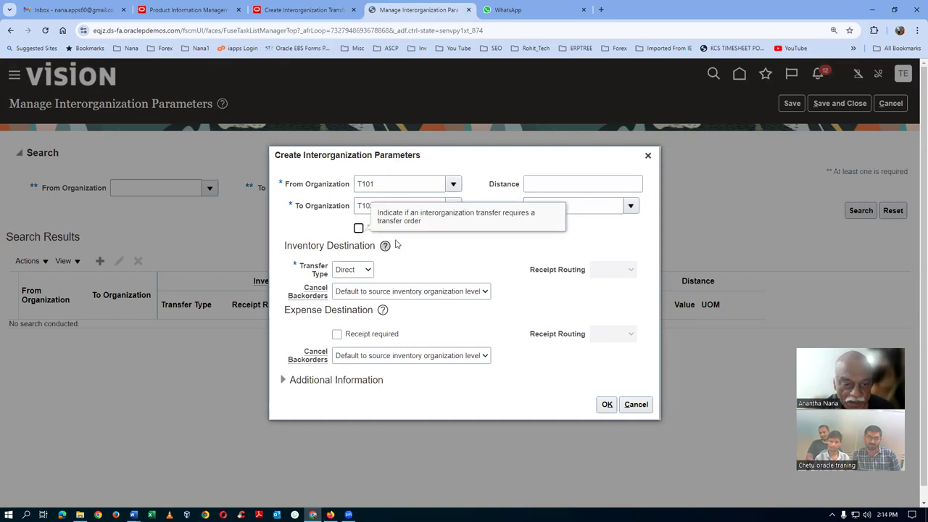
pyautogui.click(357, 272)
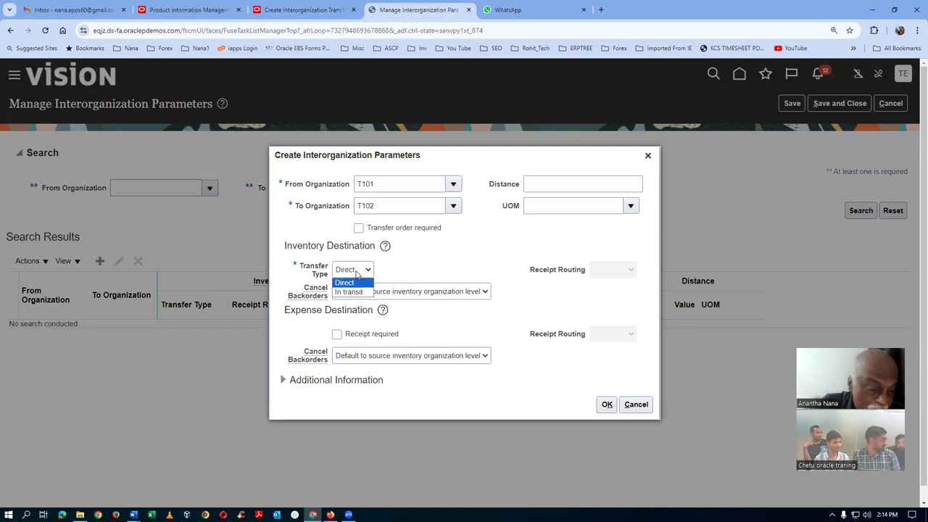
pyautogui.click(357, 273)
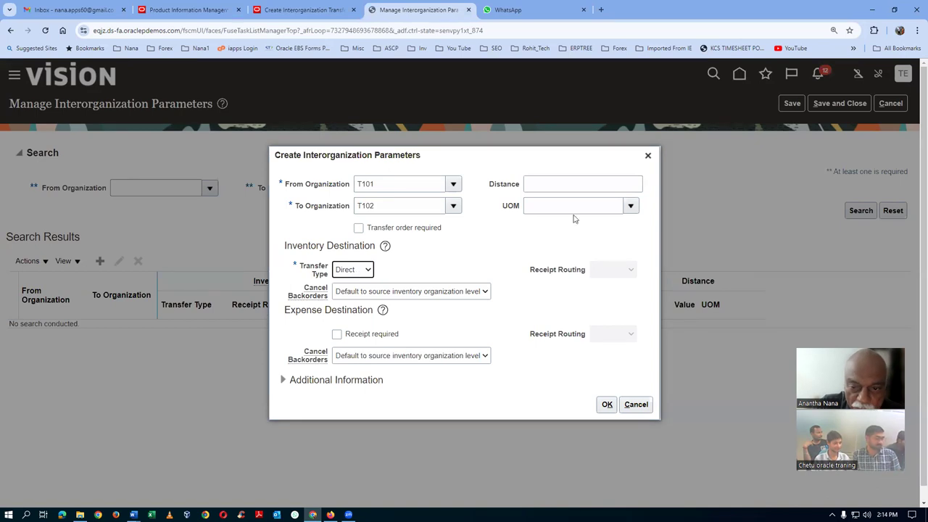
# Step: Enter a 25 km (Kilometer) distance, then confirm and save the parameters
pyautogui.click(546, 183)
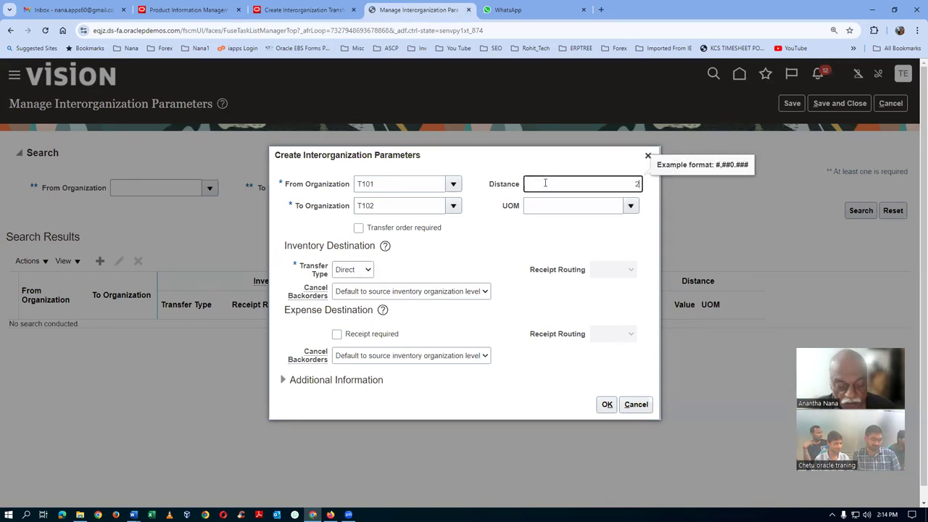
pyautogui.click(558, 208)
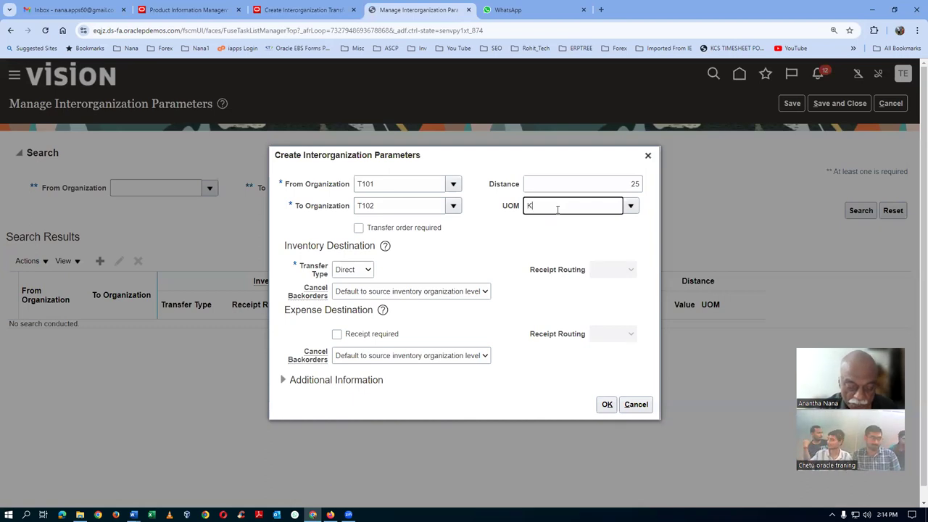
pyautogui.write('km')
pyautogui.press('Tab')
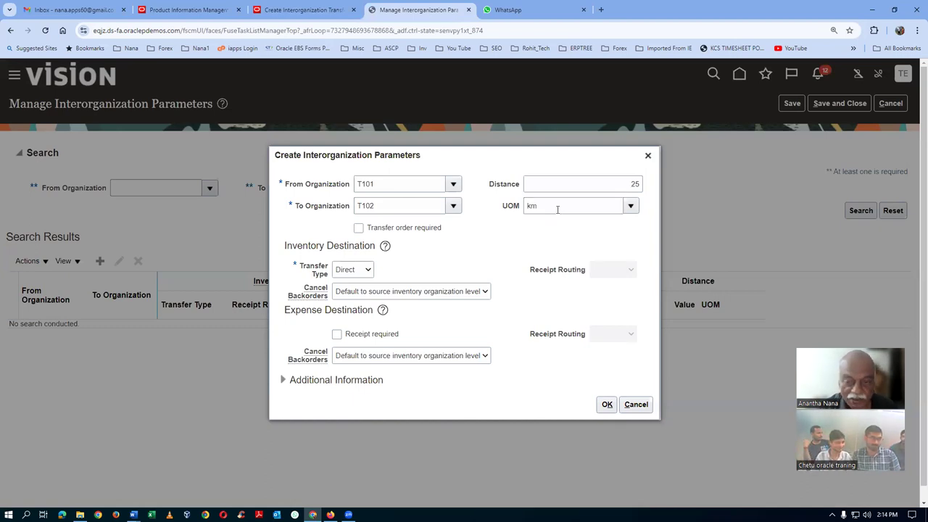
pyautogui.click(383, 342)
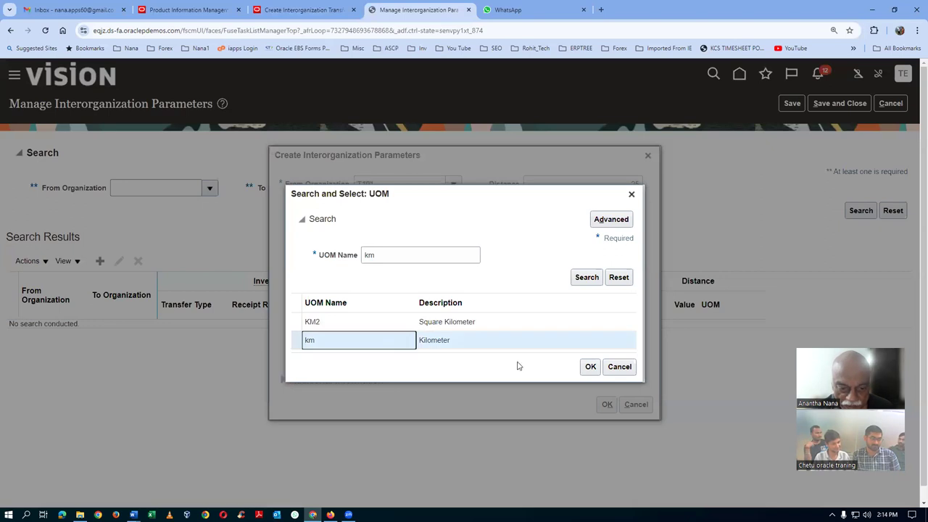
pyautogui.click(590, 366)
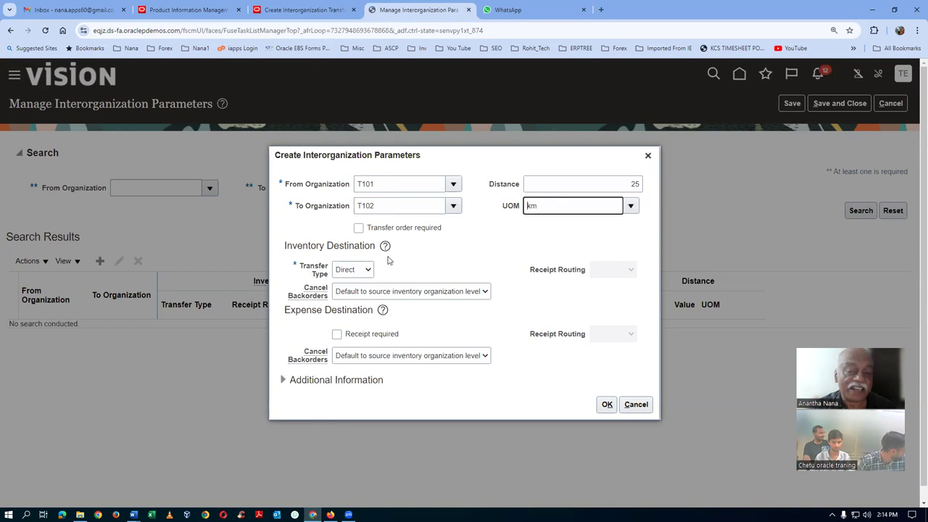
pyautogui.click(604, 405)
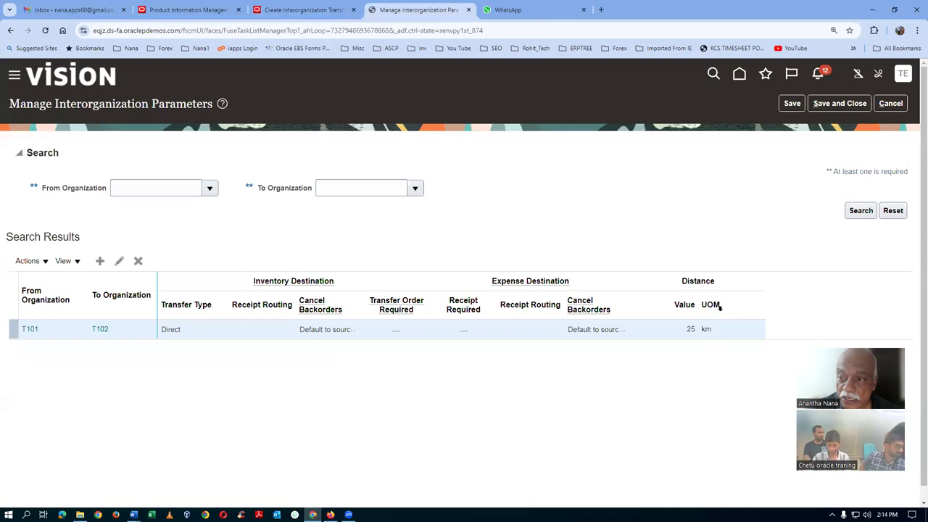
pyautogui.click(835, 105)
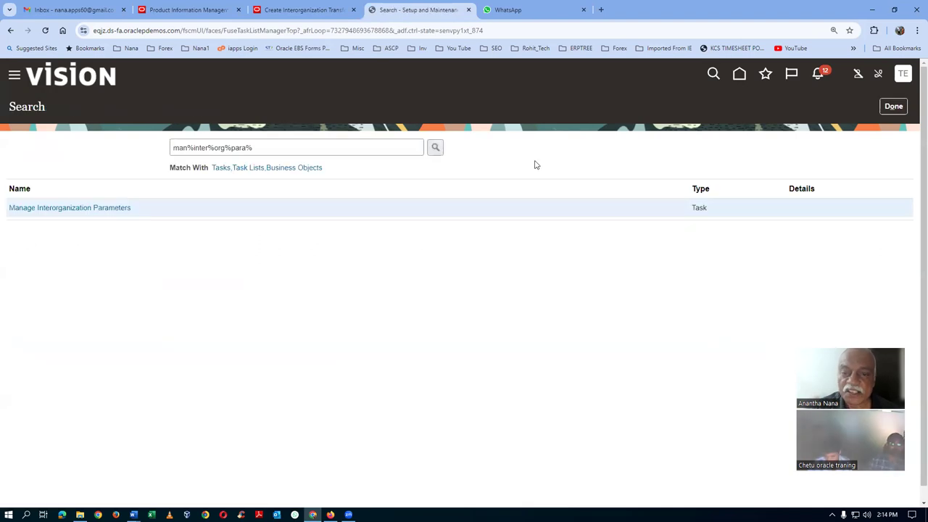
pyautogui.click(293, 10)
pyautogui.click(797, 254)
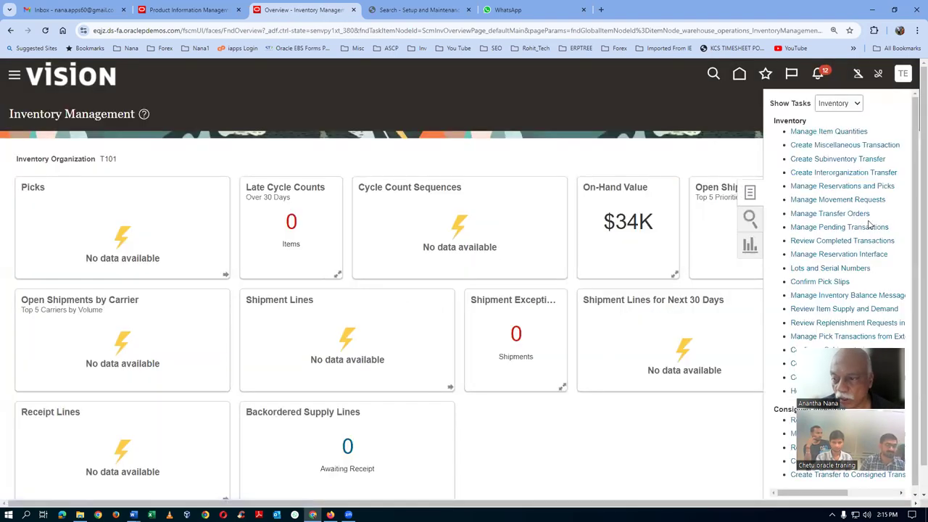
pyautogui.click(837, 174)
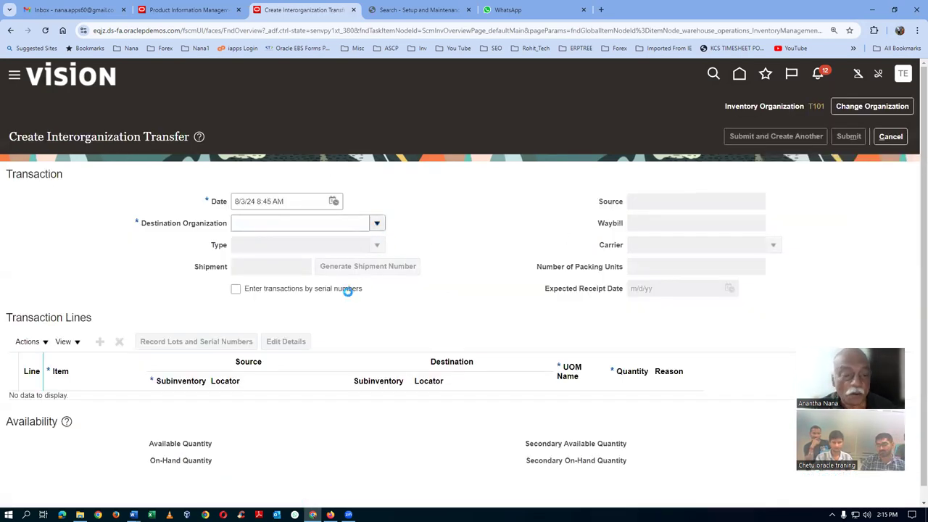
pyautogui.click(297, 223)
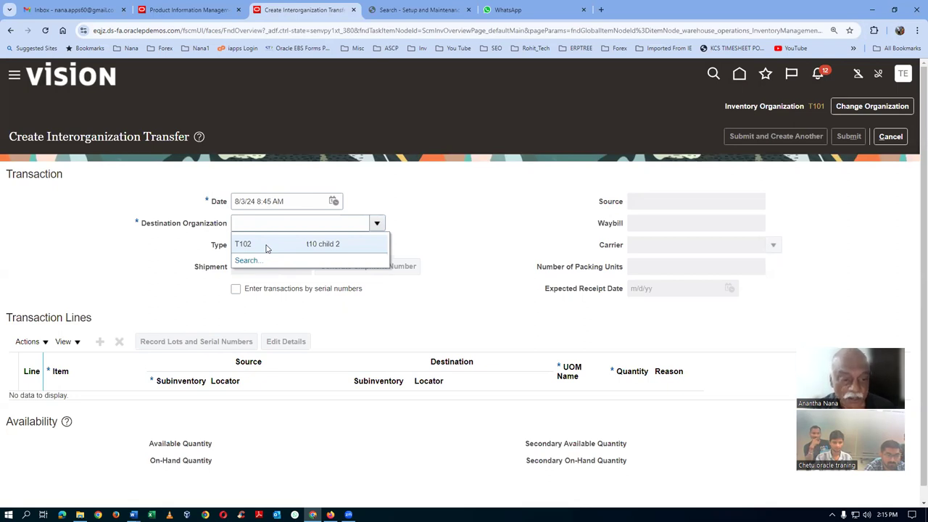
pyautogui.click(458, 201)
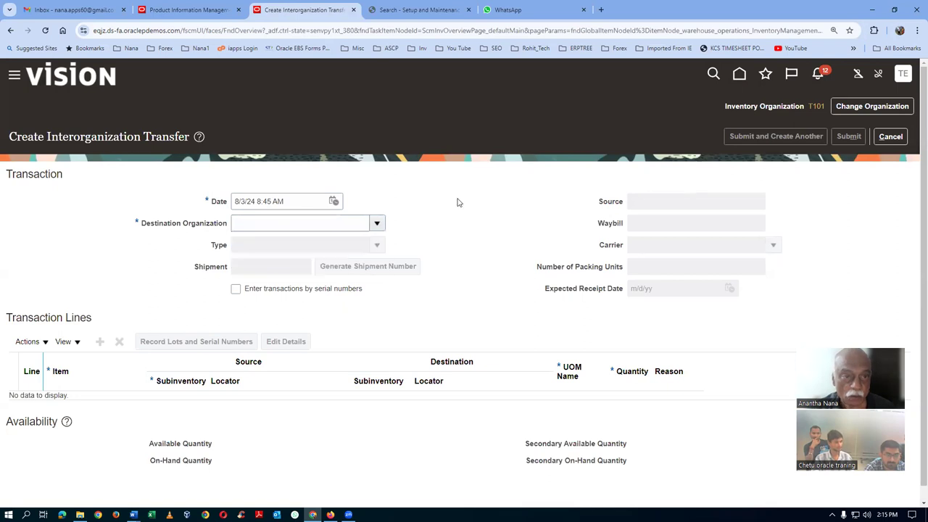
pyautogui.click(397, 11)
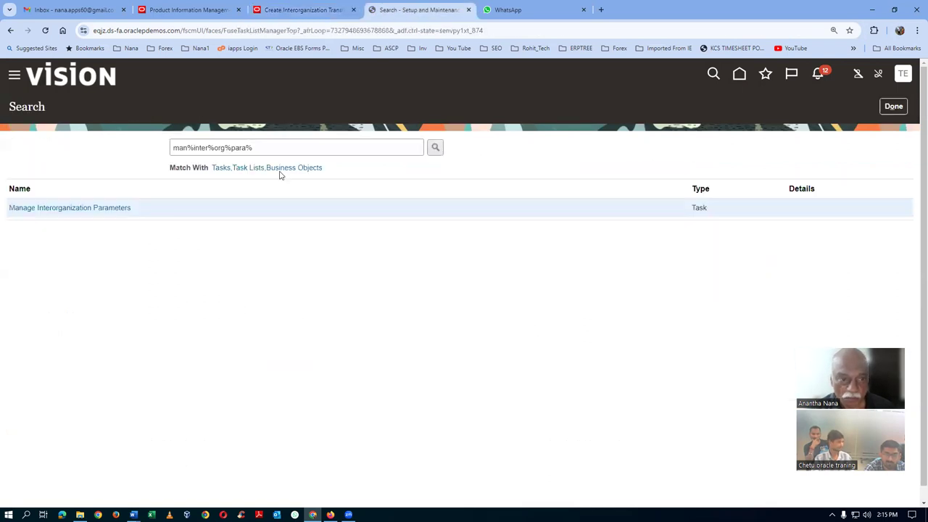
# Step: Search setup tasks for man%rec%para% and open Manage Receiving Parameters
pyautogui.write('man')
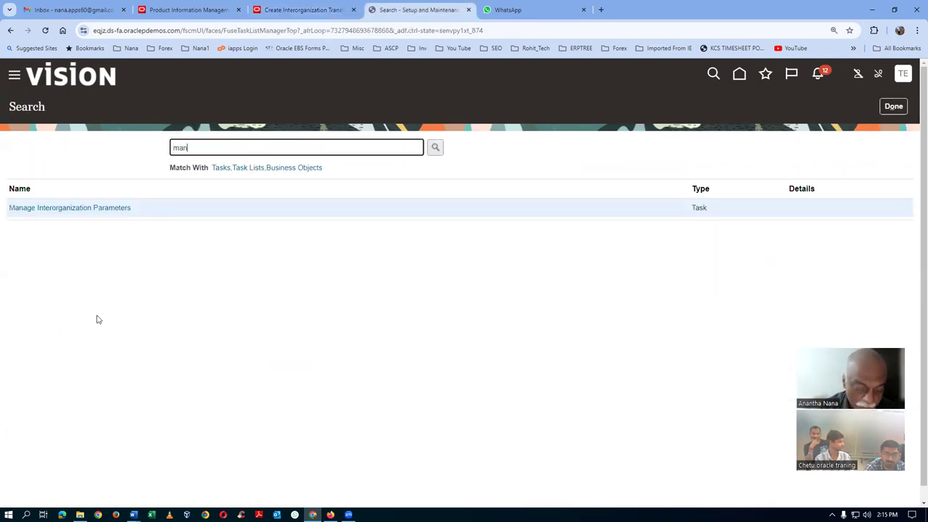
pyautogui.write('%rec%para%')
pyautogui.press('Return')
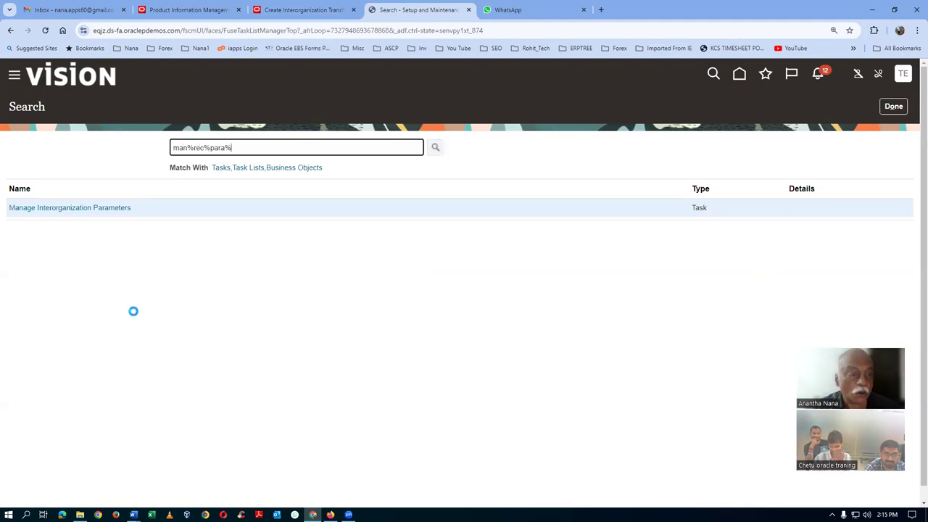
pyautogui.click(75, 228)
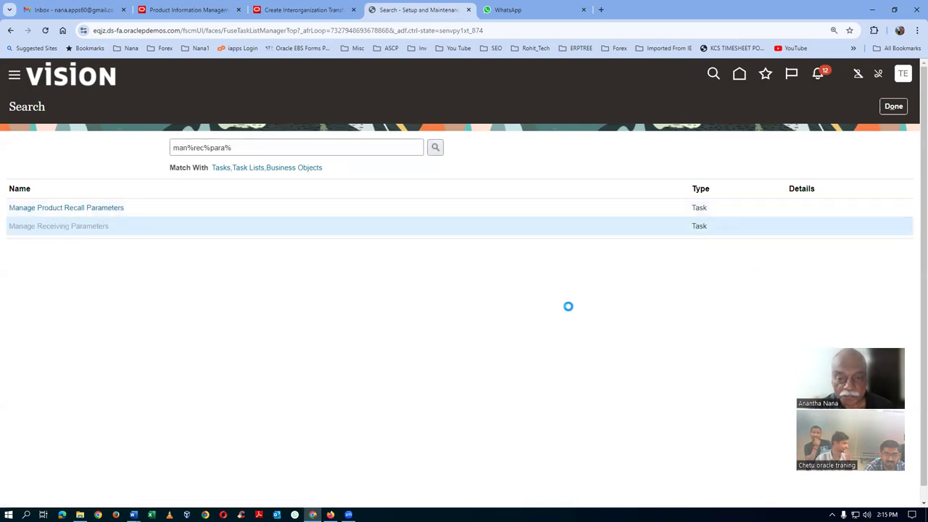
# Step: Switch receiving parameters to organization T102, review them, and cancel without saving
pyautogui.click(723, 102)
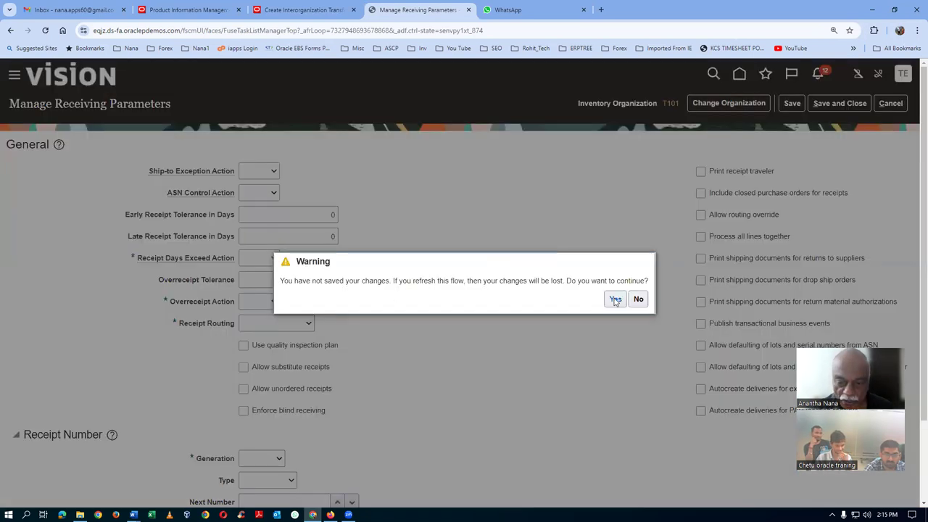
pyautogui.click(614, 300)
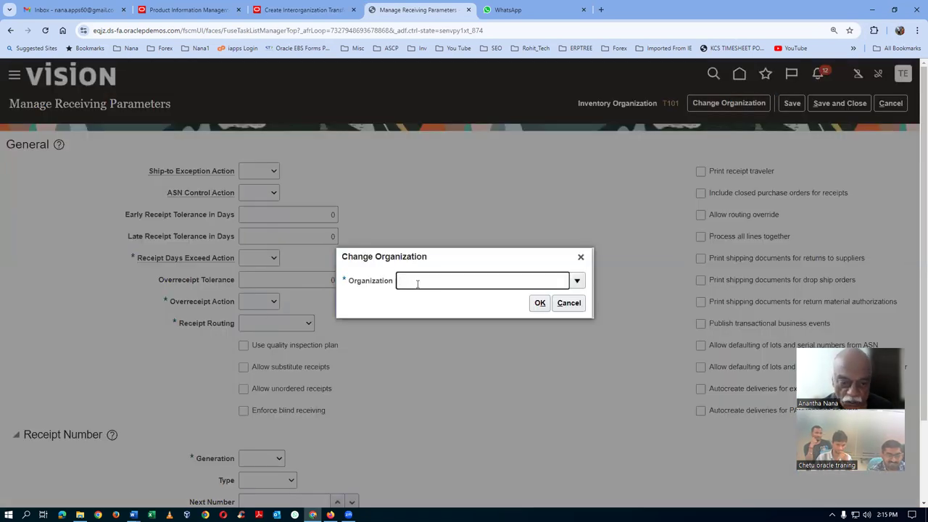
pyautogui.write('T102')
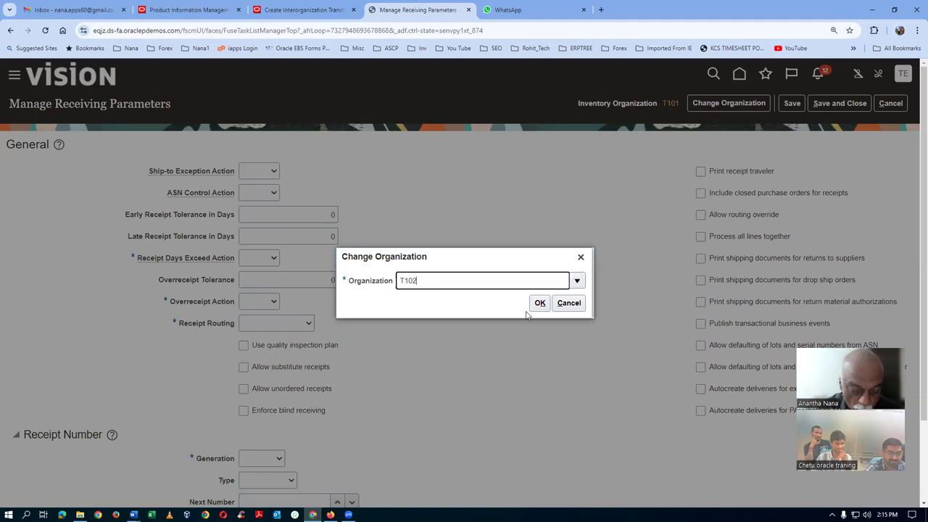
pyautogui.click(536, 306)
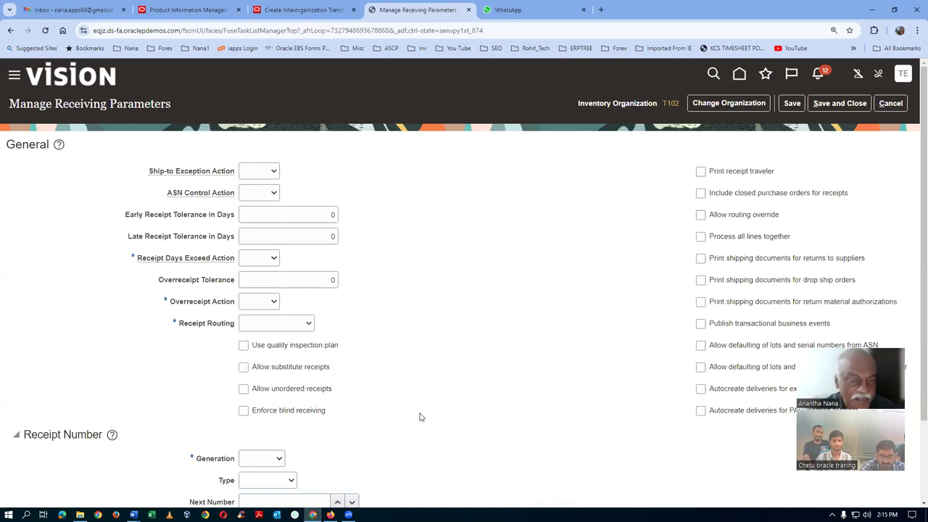
pyautogui.click(890, 103)
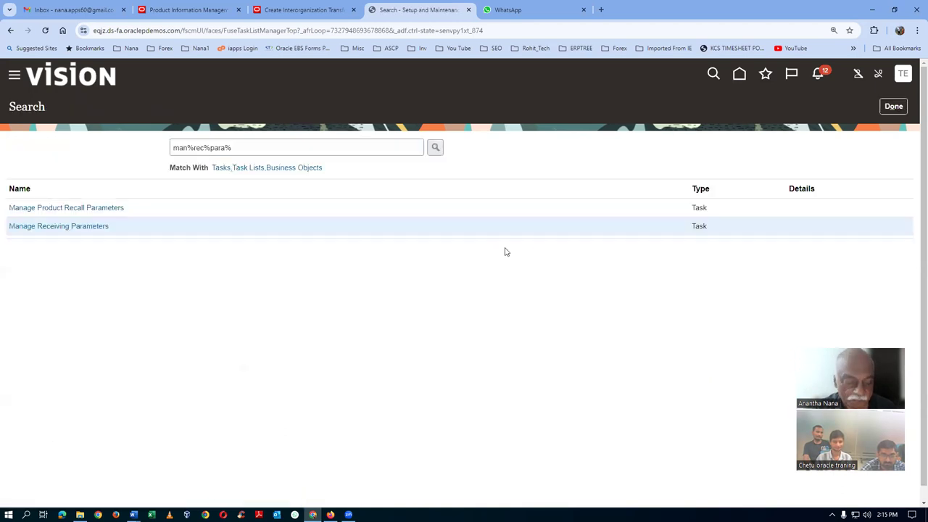
pyautogui.hotkey('alt', 'Tab')
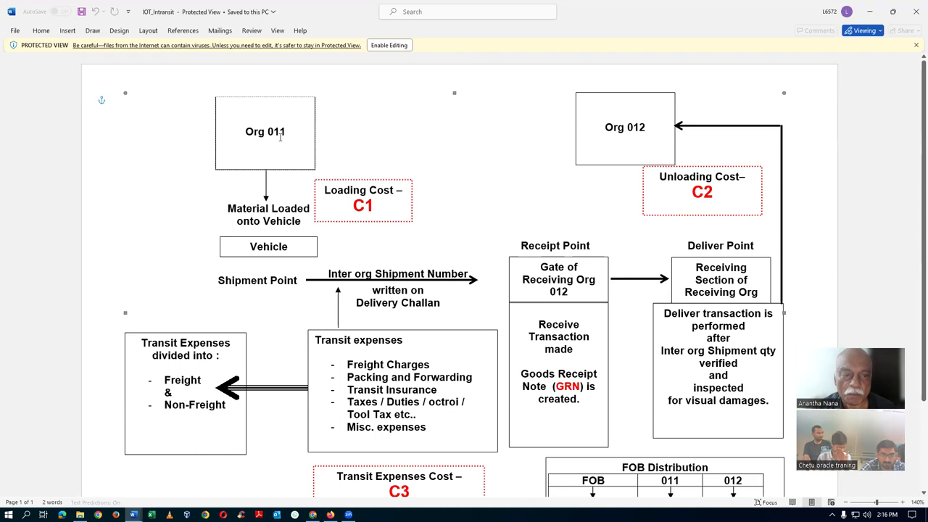
pyautogui.click(628, 127)
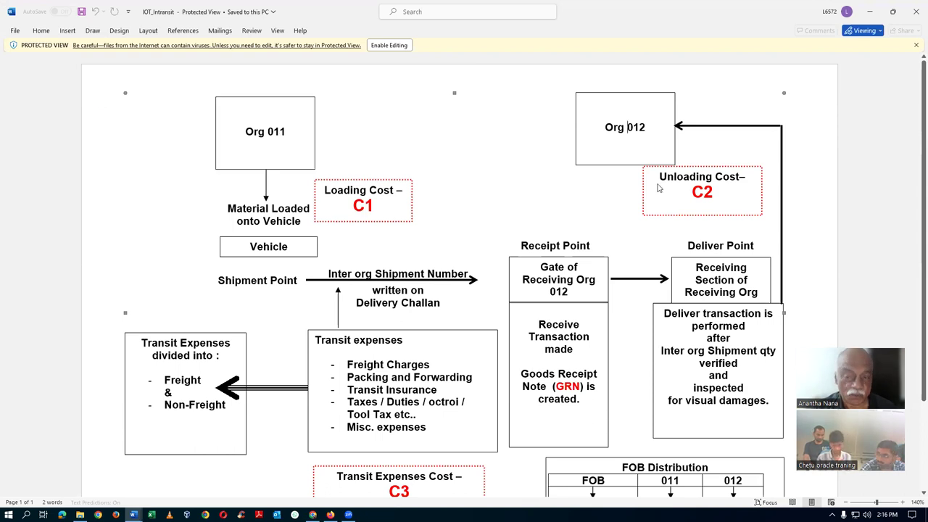
pyautogui.click(275, 148)
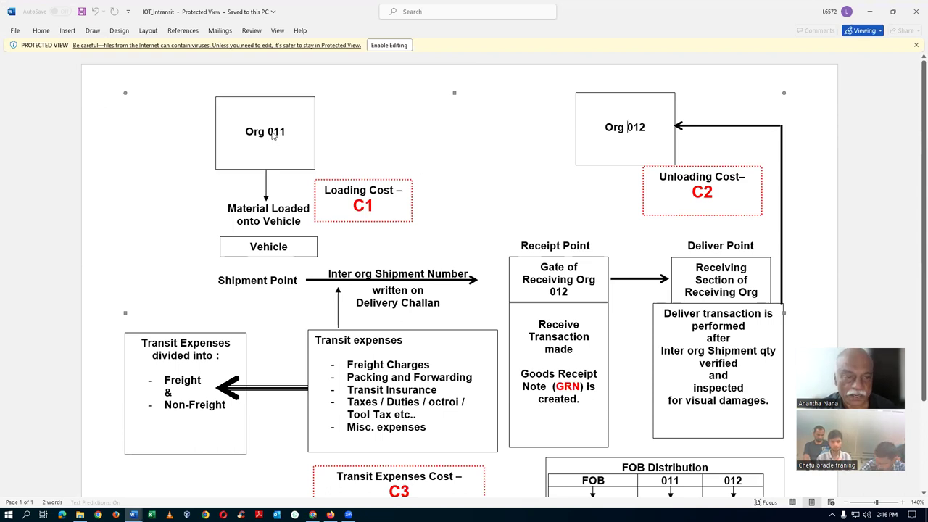
pyautogui.click(628, 130)
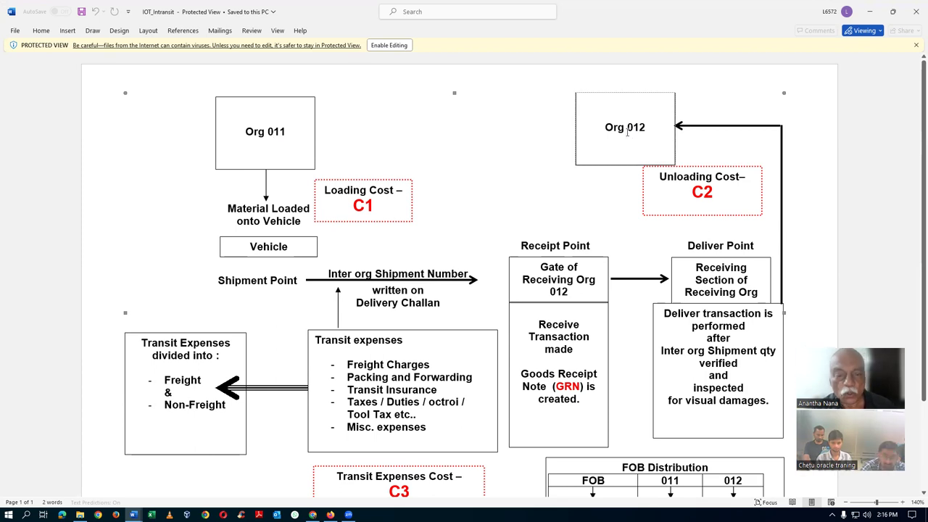
pyautogui.hotkey('alt', 'Tab')
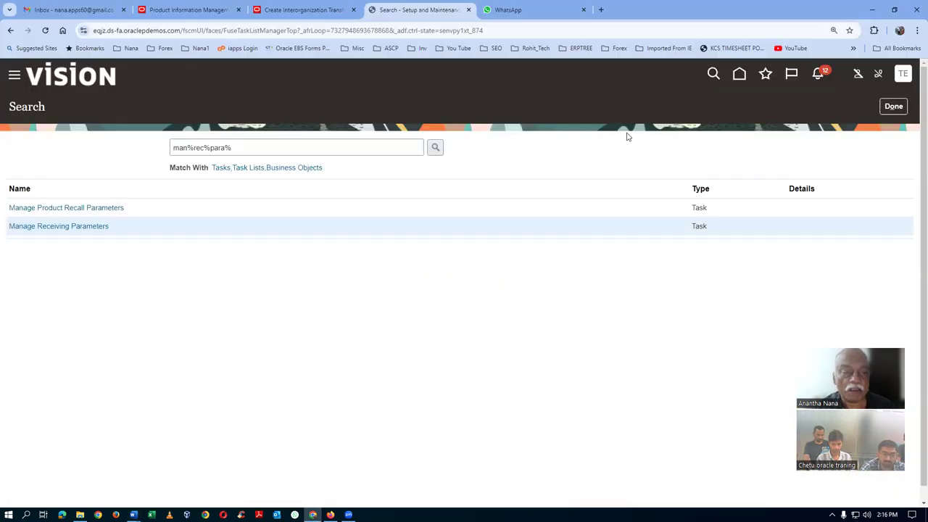
# Step: Check the transfer form, then search man%inv%org% and open Manage Inventory Organizations
pyautogui.click(297, 9)
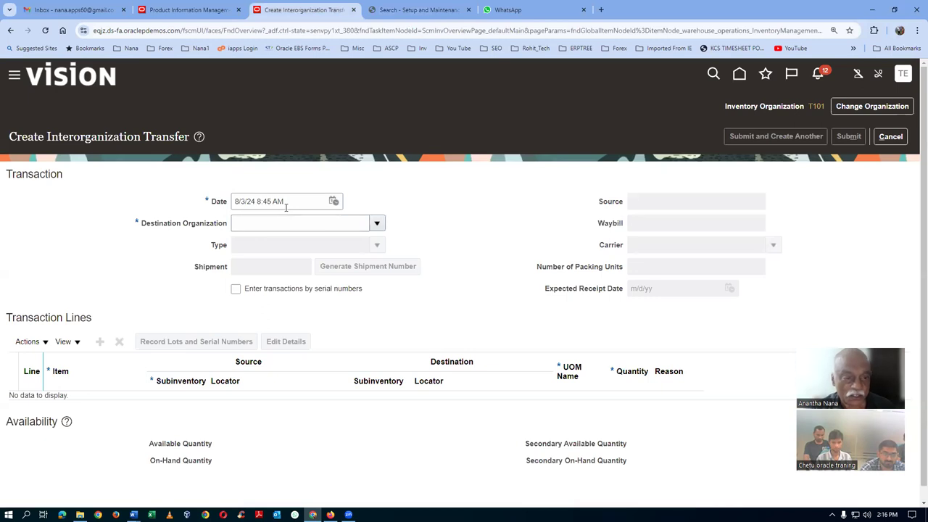
pyautogui.click(410, 10)
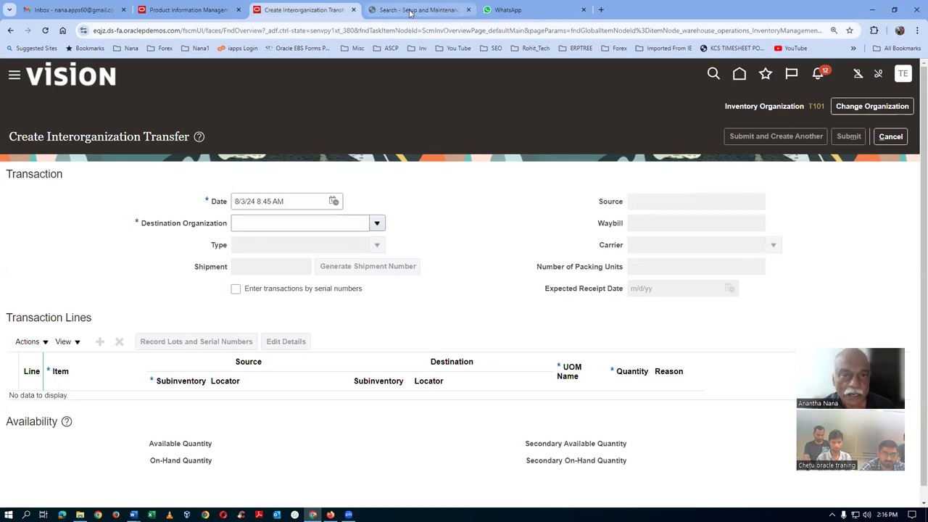
pyautogui.tripleClick(253, 147)
pyautogui.write('man%r')
pyautogui.write('nv%org%')
pyautogui.press('Return')
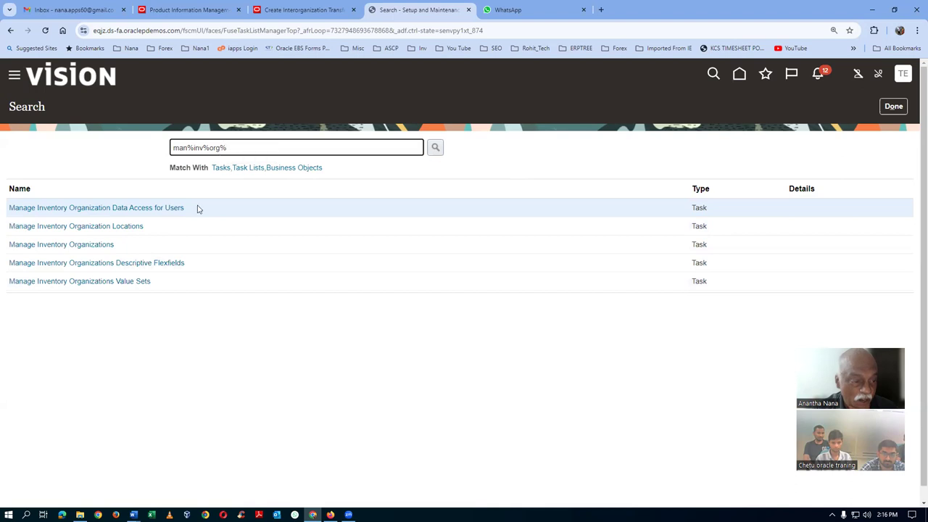
pyautogui.click(52, 247)
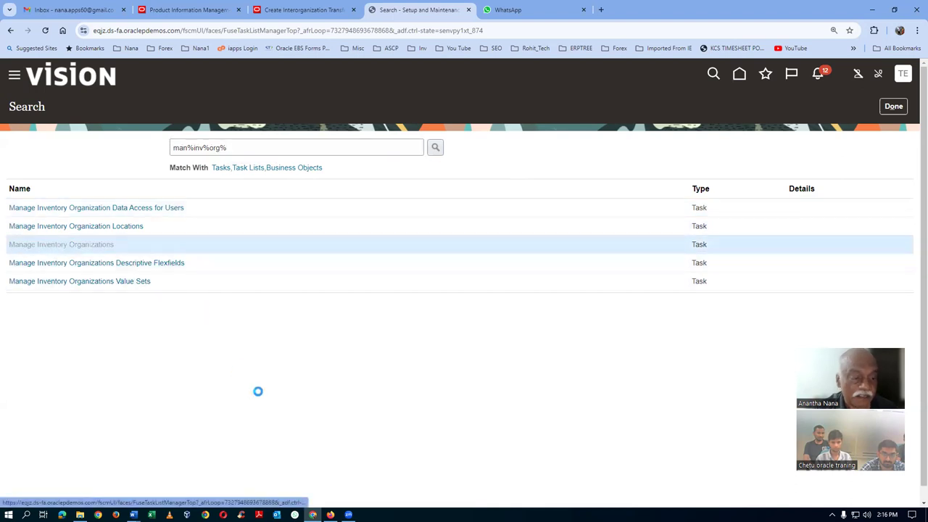
# Step: Change Allow negative balances for T101 (t10 child 1), accept the warning, and save the parameters
pyautogui.click(189, 197)
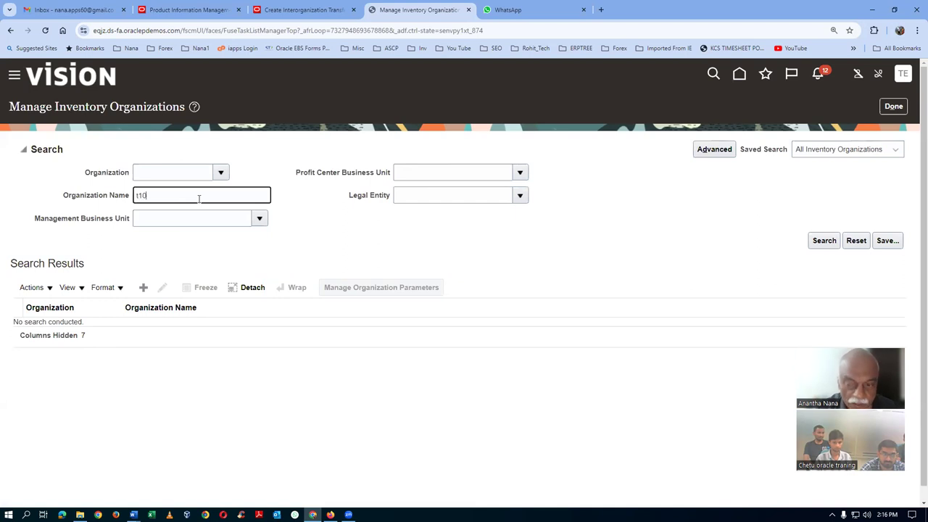
pyautogui.click(825, 240)
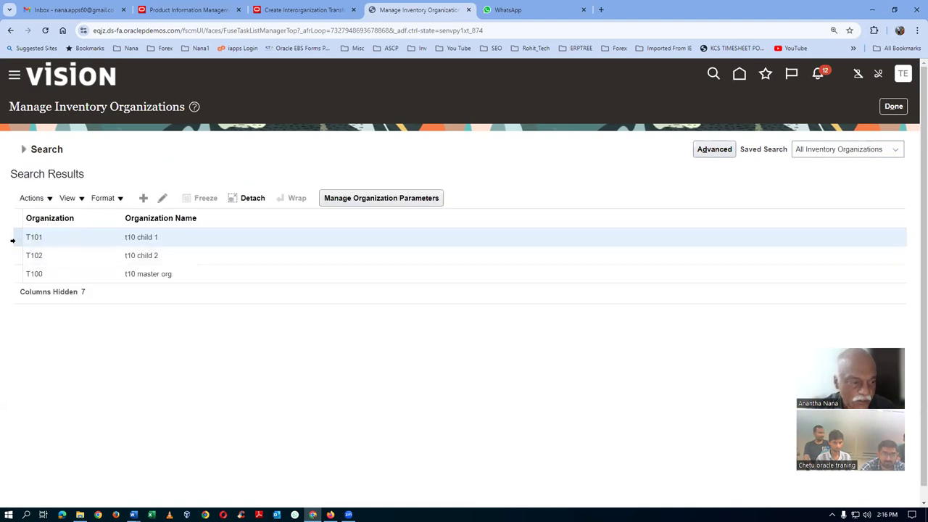
pyautogui.click(164, 199)
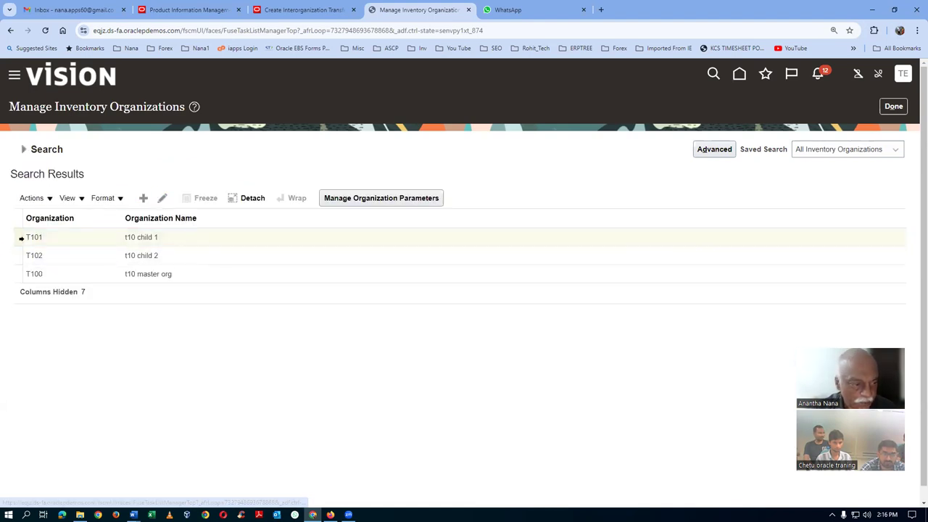
pyautogui.click(163, 202)
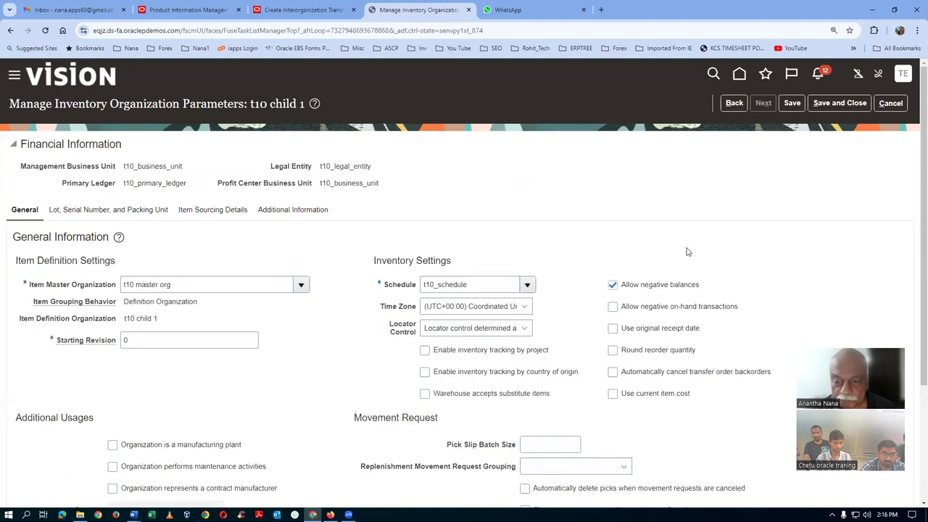
pyautogui.click(613, 286)
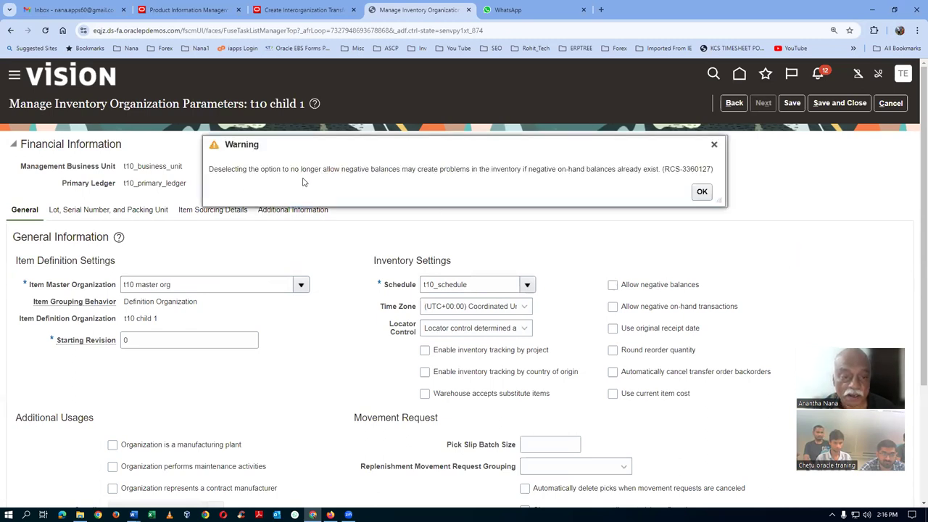
pyautogui.click(700, 191)
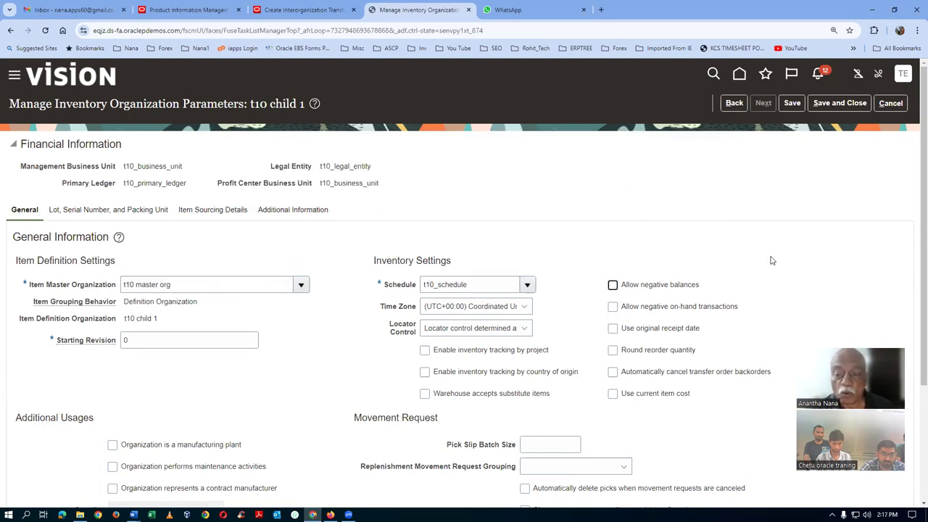
pyautogui.click(847, 104)
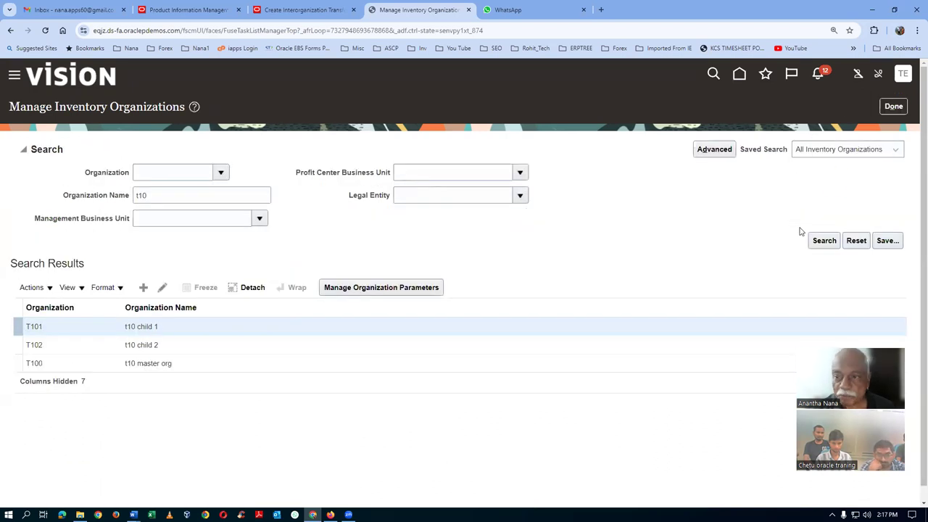
# Step: Duplicate the browser tab so a second copy opens at the home page
pyautogui.rightClick(414, 12)
pyautogui.click(440, 96)
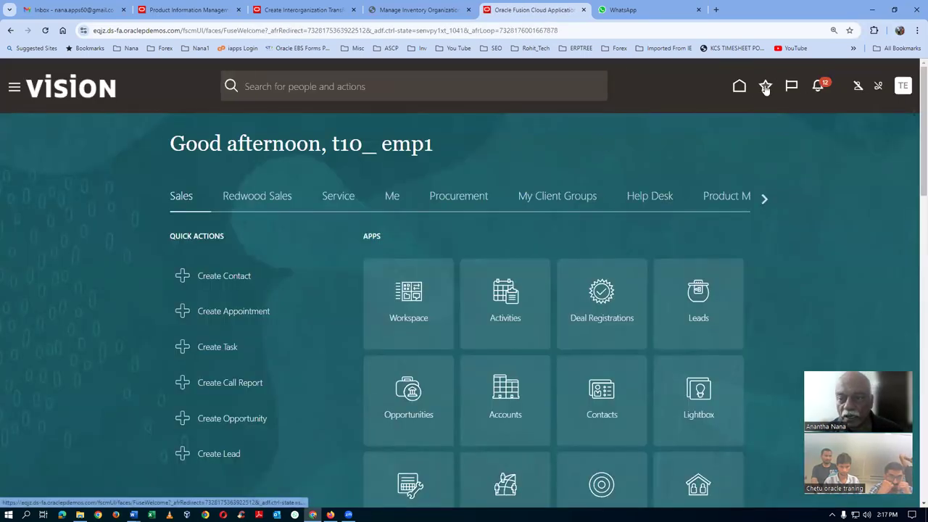
pyautogui.click(765, 87)
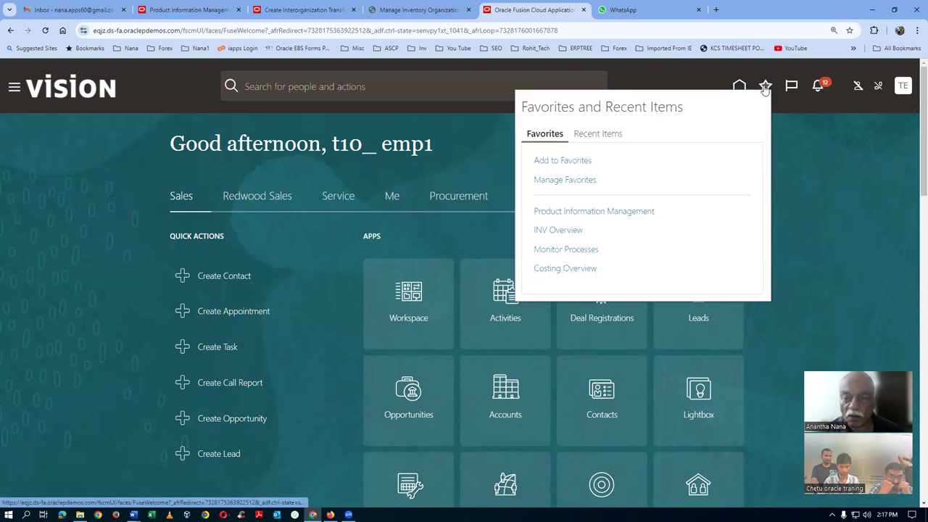
# Step: In Inventory Overview, change the inventory organization to T101
pyautogui.click(558, 231)
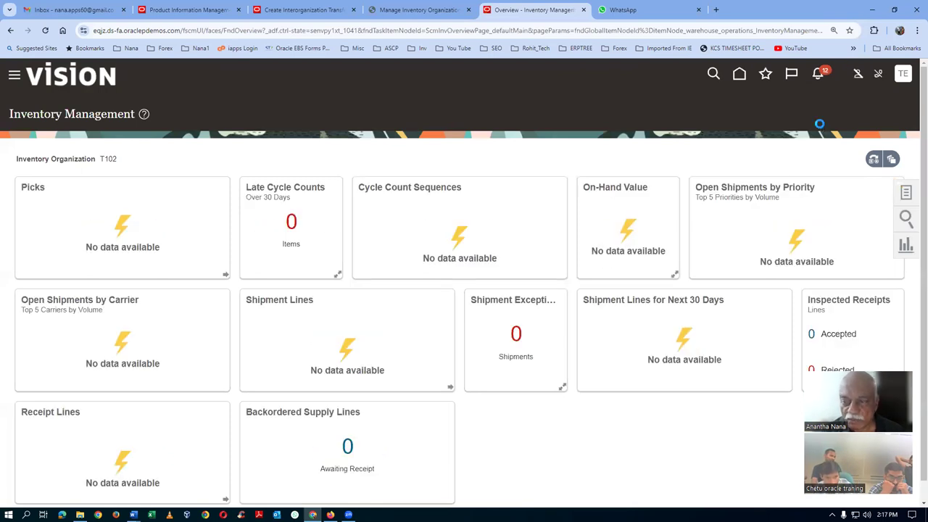
pyautogui.click(906, 192)
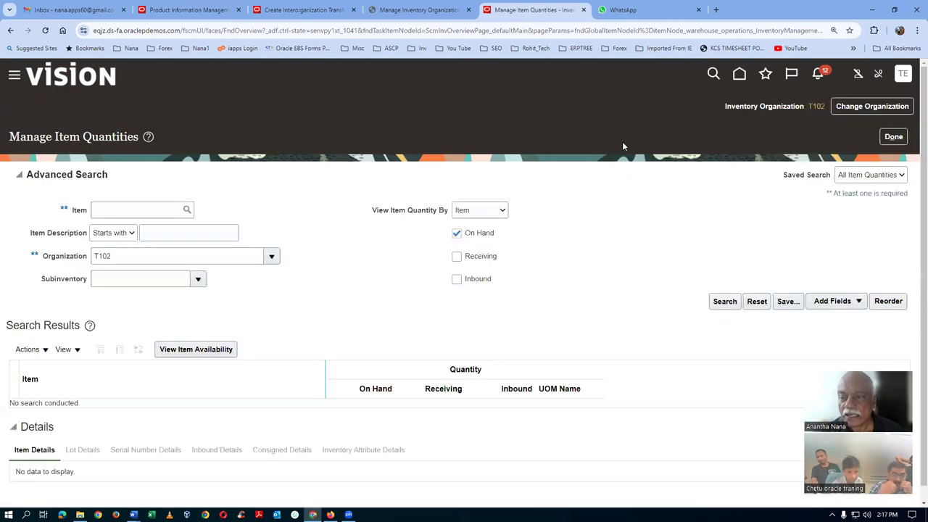
pyautogui.click(870, 109)
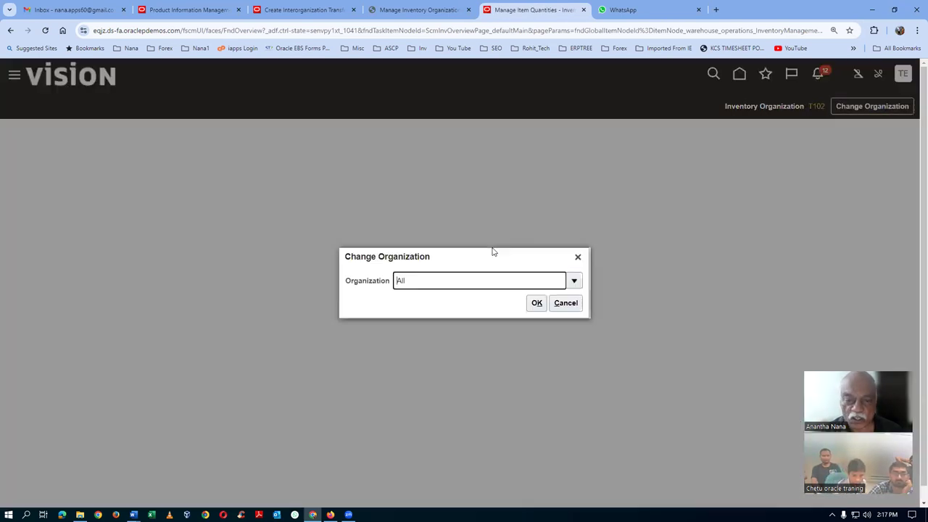
pyautogui.write('T101')
pyautogui.press('Tab')
pyautogui.click(532, 304)
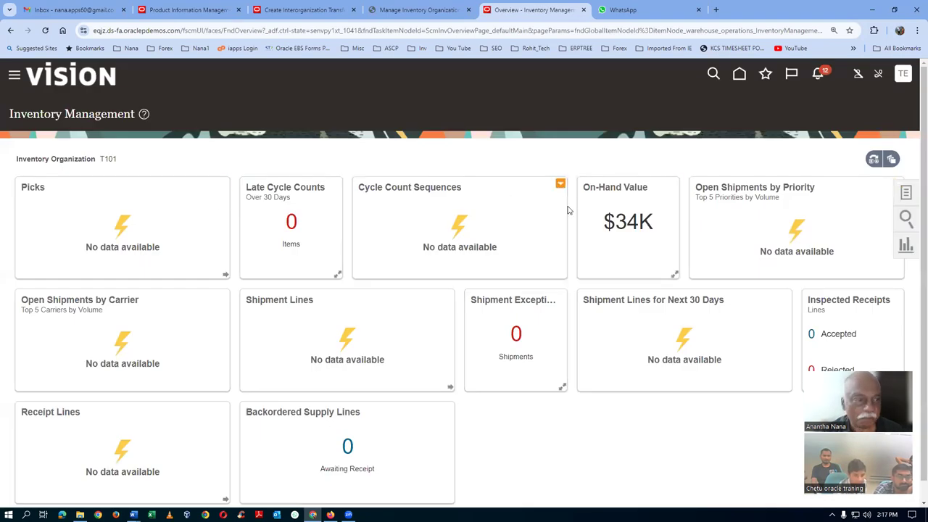
# Step: Search Manage Item Quantities for item t1003_direct_org_transfer in T101, which finds nothing
pyautogui.click(906, 193)
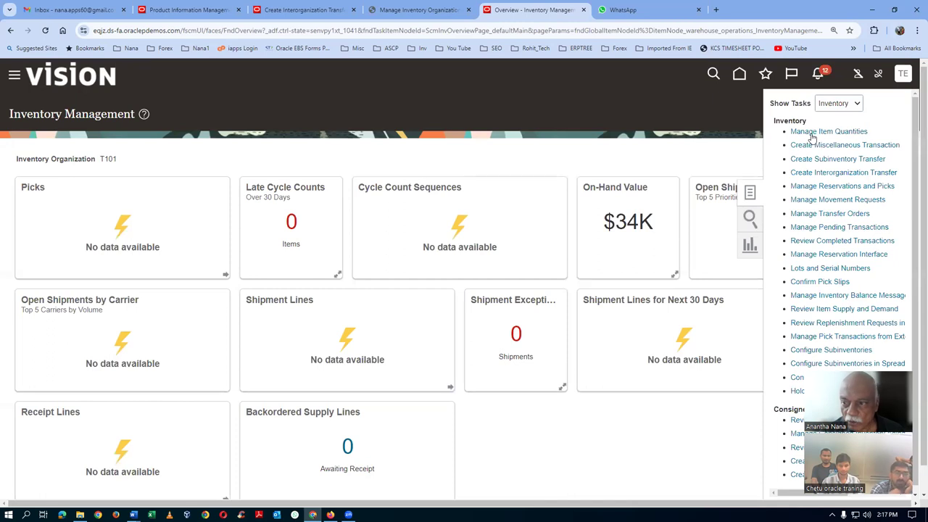
pyautogui.click(810, 132)
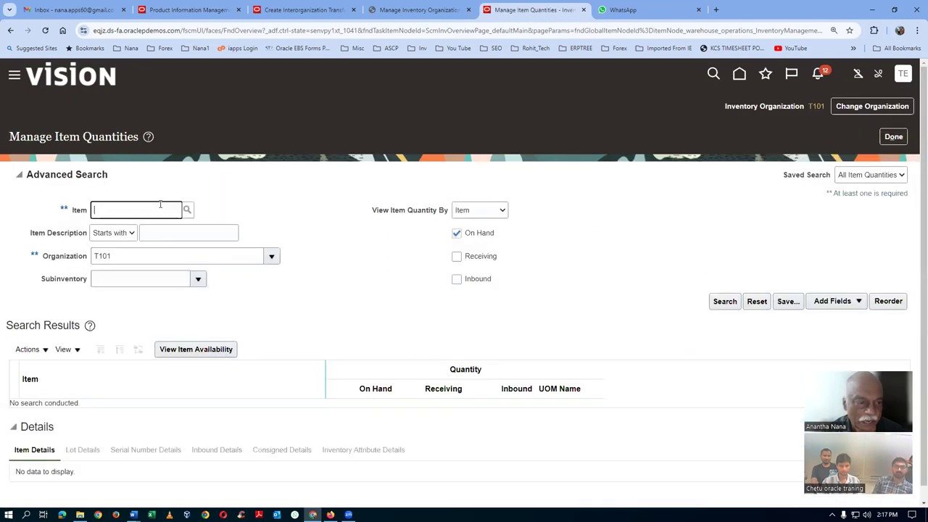
pyautogui.write('t1003')
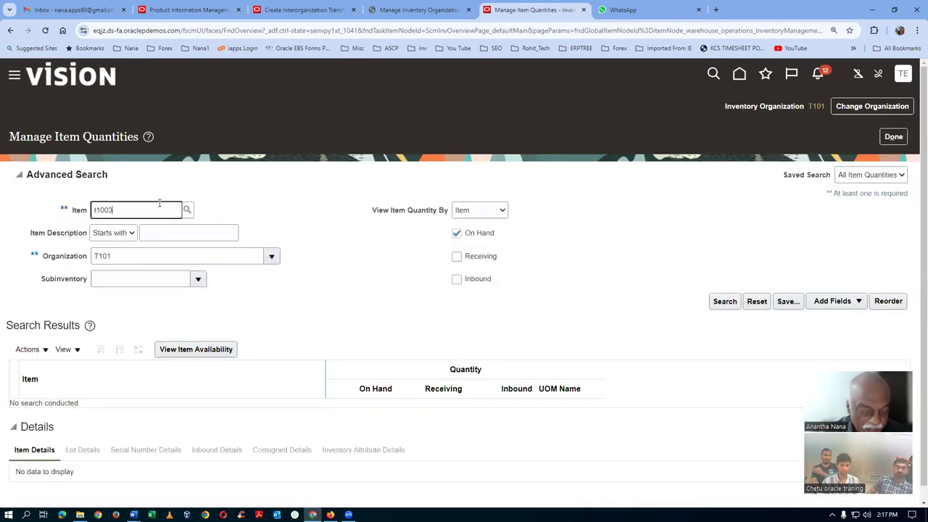
pyautogui.press('Tab')
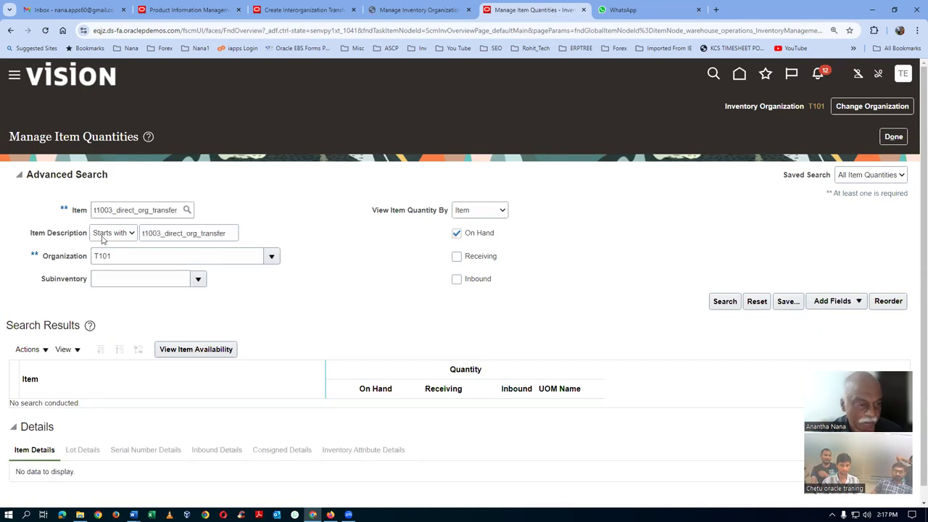
pyautogui.click(724, 303)
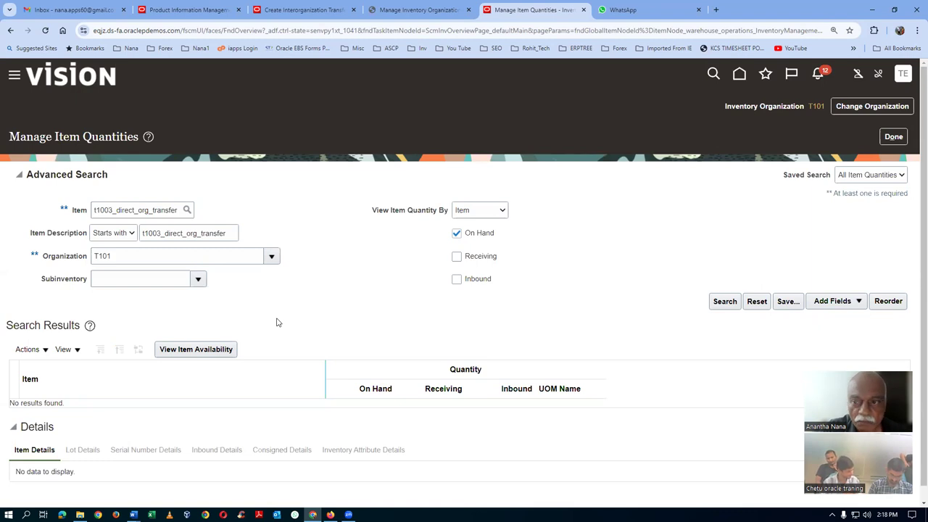
pyautogui.click(397, 10)
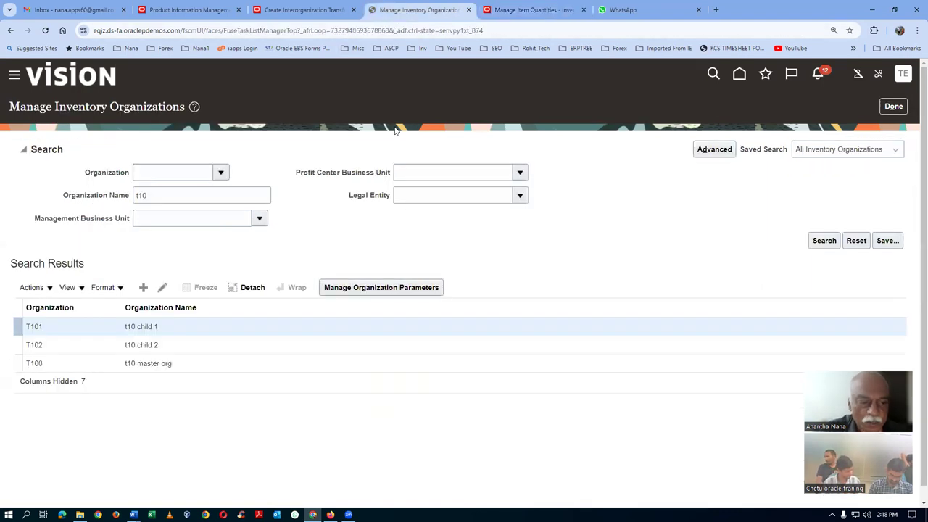
# Step: Set the transfer destination to T102 with waybill 22421 and 3 packing units, carrier left empty
pyautogui.click(894, 107)
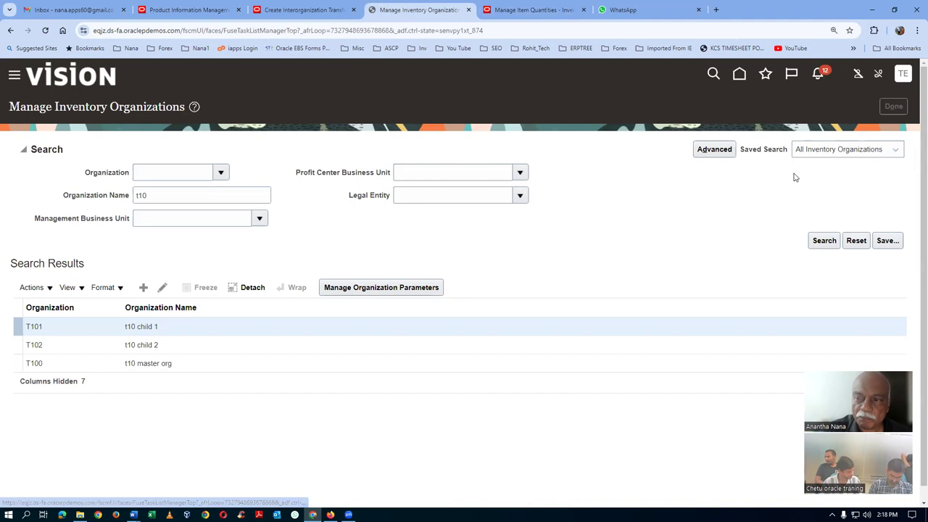
pyautogui.click(319, 11)
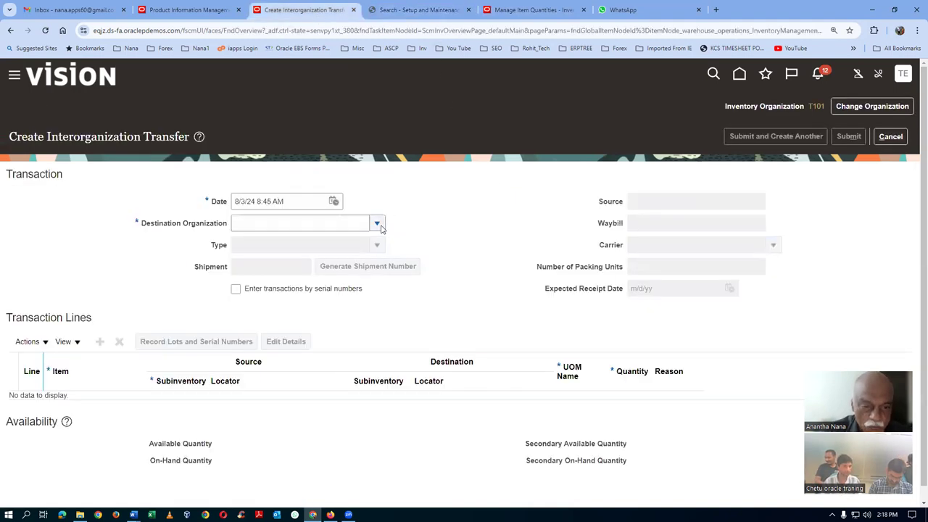
pyautogui.click(283, 216)
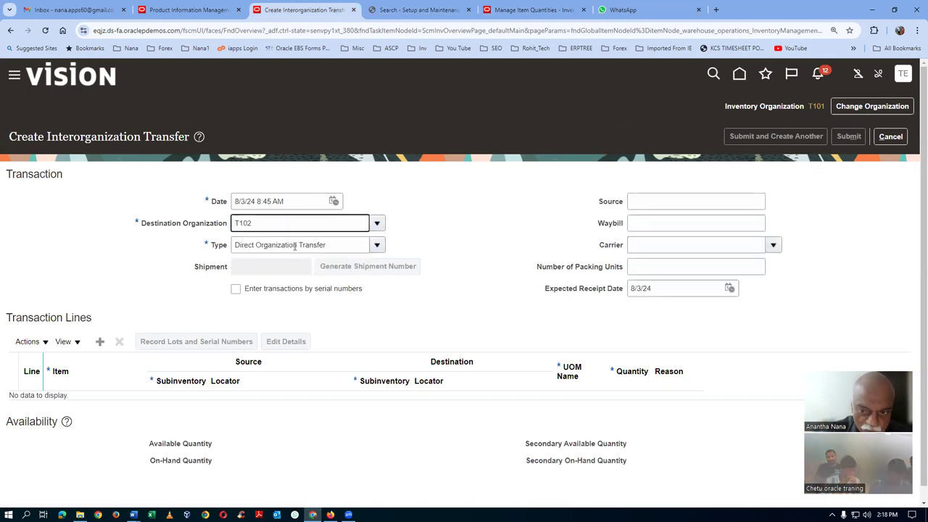
pyautogui.click(668, 205)
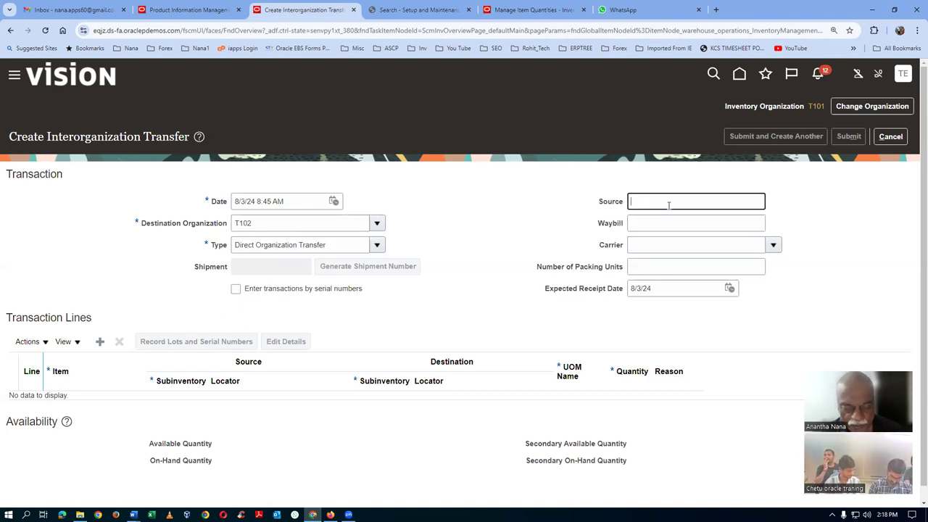
pyautogui.click(665, 216)
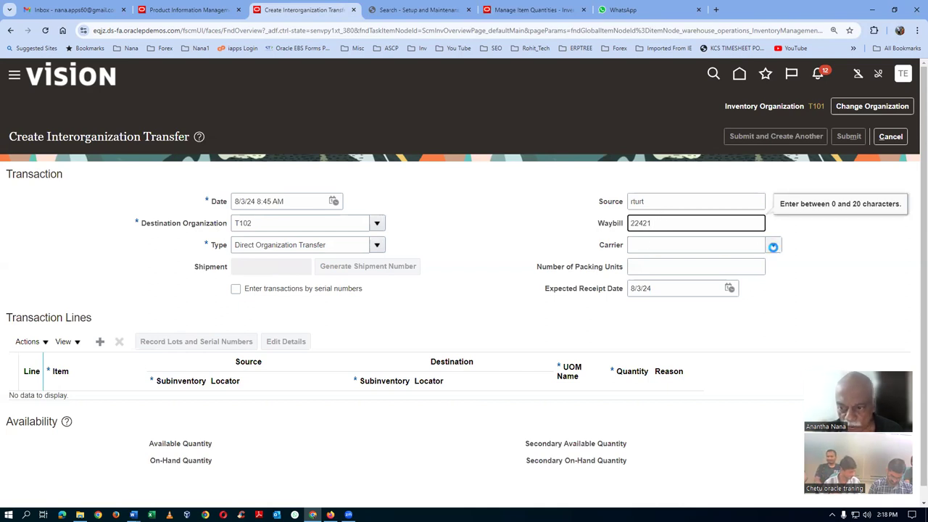
pyautogui.click(773, 246)
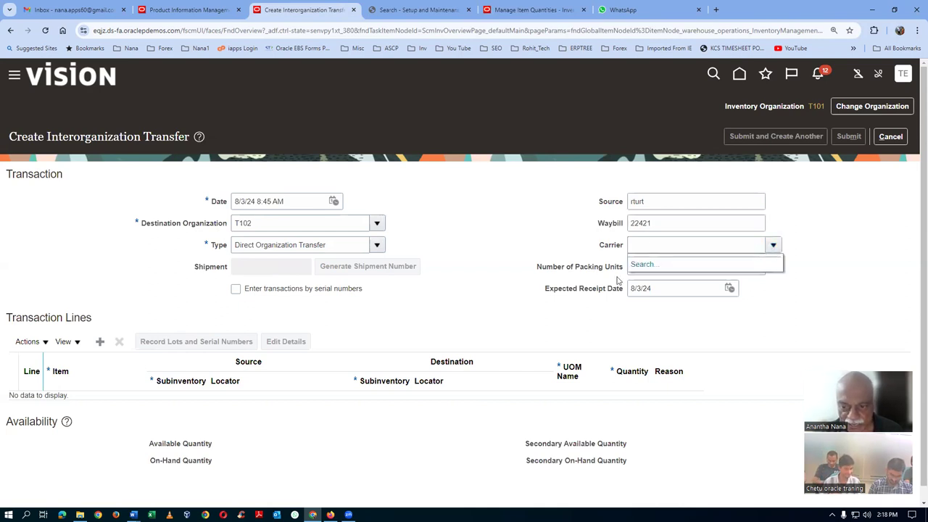
pyautogui.click(525, 258)
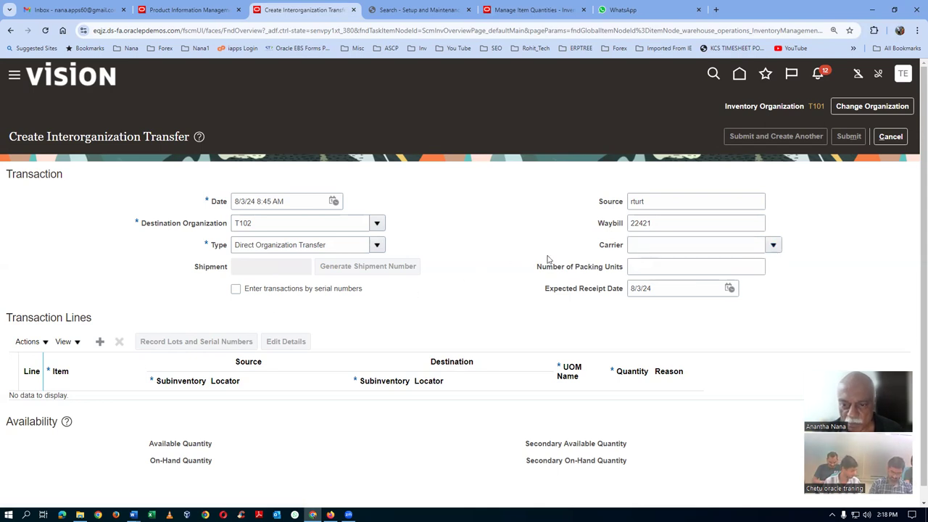
pyautogui.click(655, 270)
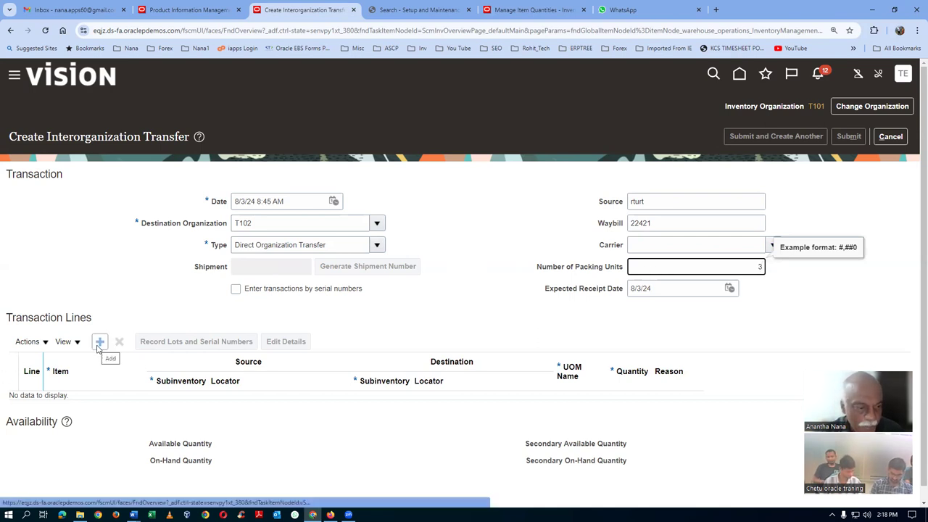
# Step: Add transfer line 1 with item t1003, dismissing the item search that found nothing
pyautogui.click(99, 346)
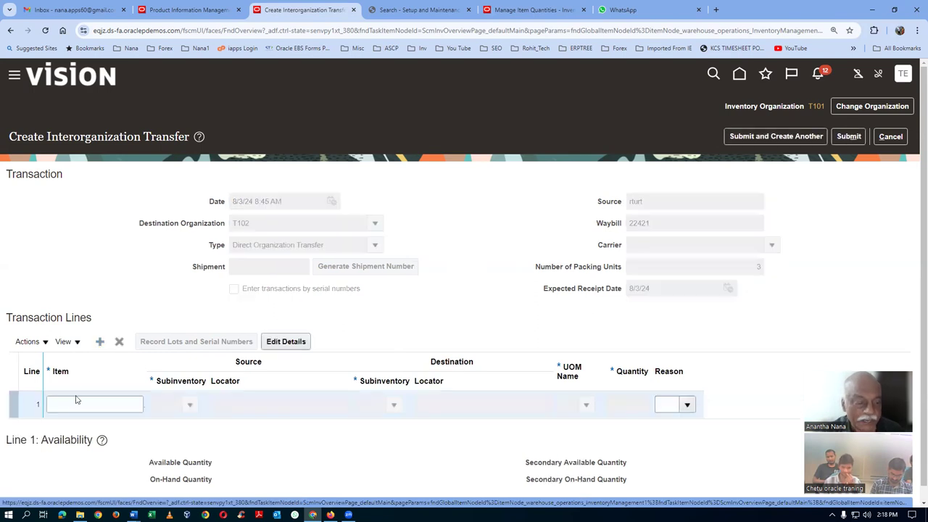
pyautogui.click(73, 409)
pyautogui.write('i')
pyautogui.write('1003')
pyautogui.press('Tab')
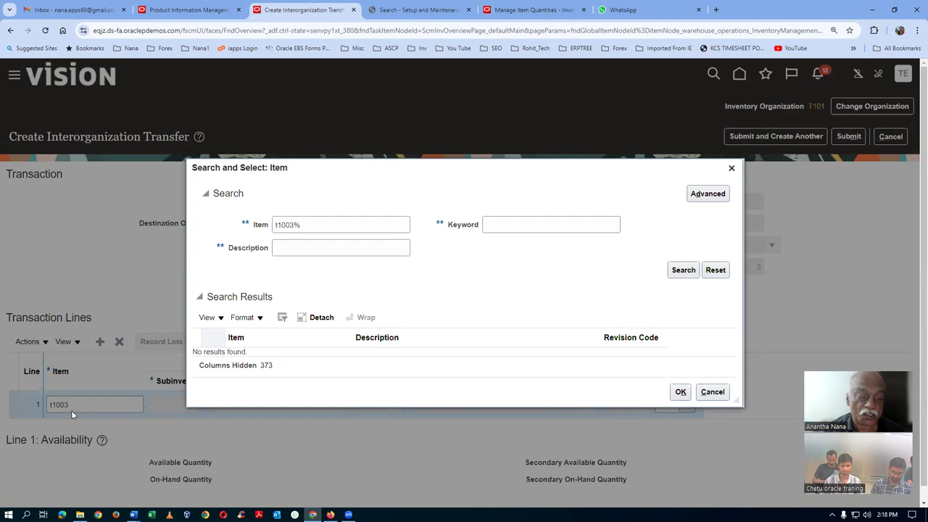
pyautogui.click(719, 394)
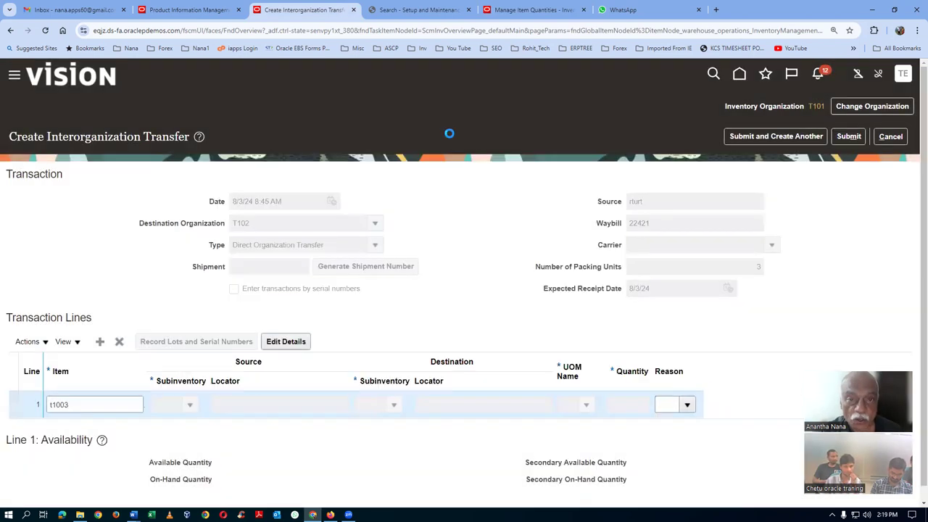
pyautogui.click(515, 14)
pyautogui.rightClick(516, 16)
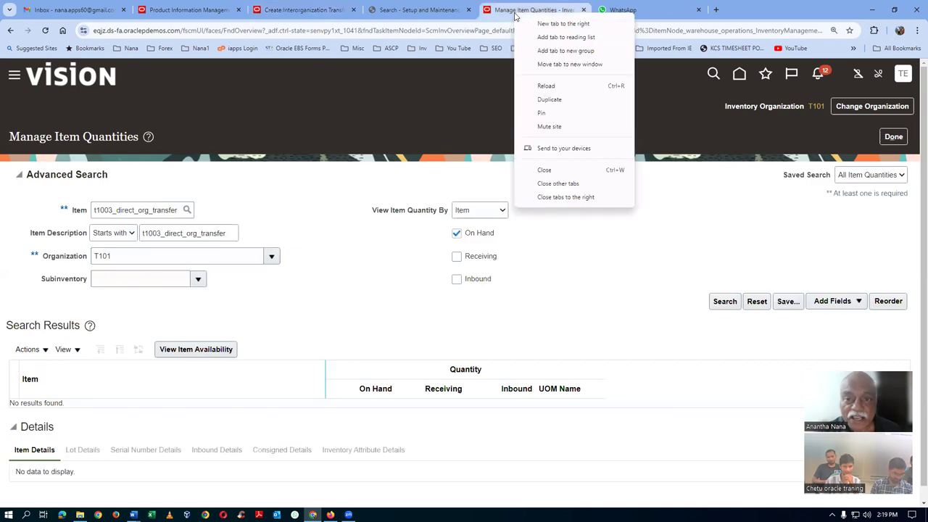
# Step: Duplicate the tab and open Browse Items in Product Information Management
pyautogui.click(549, 99)
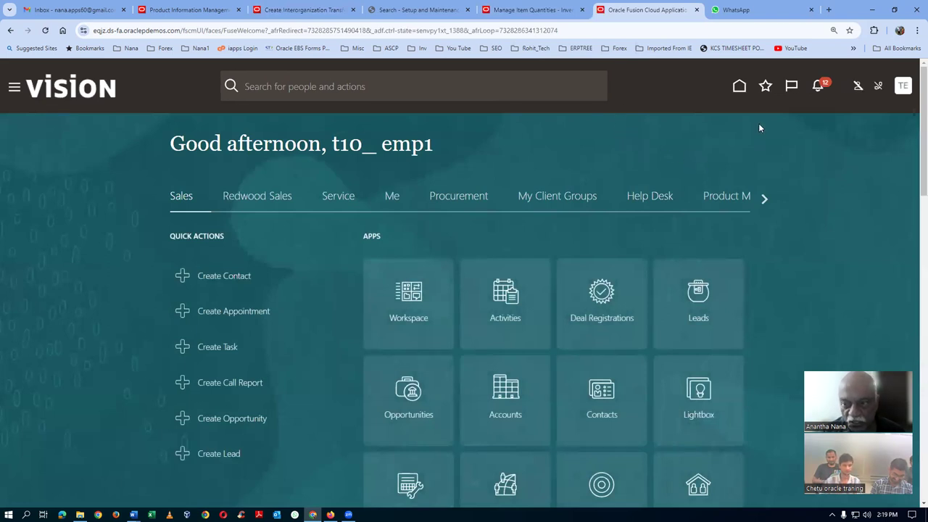
pyautogui.click(765, 87)
pyautogui.click(601, 213)
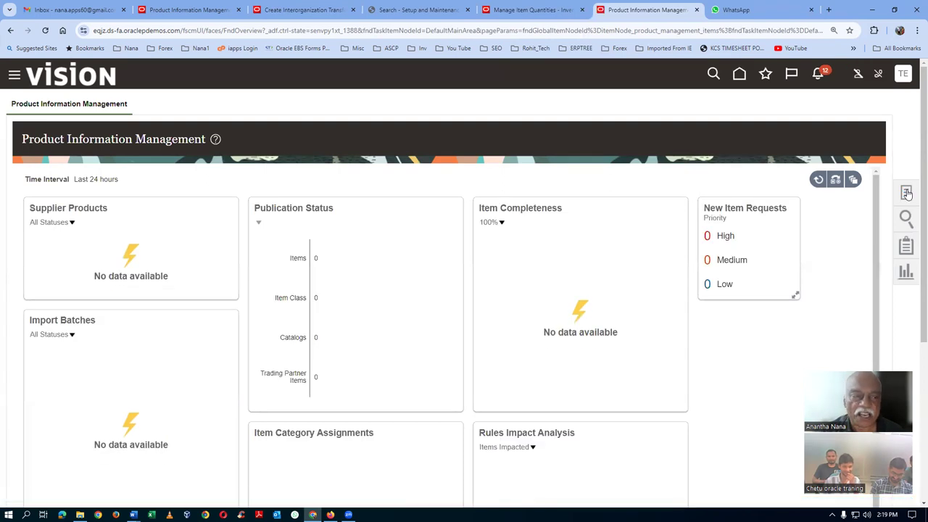
pyautogui.click(906, 192)
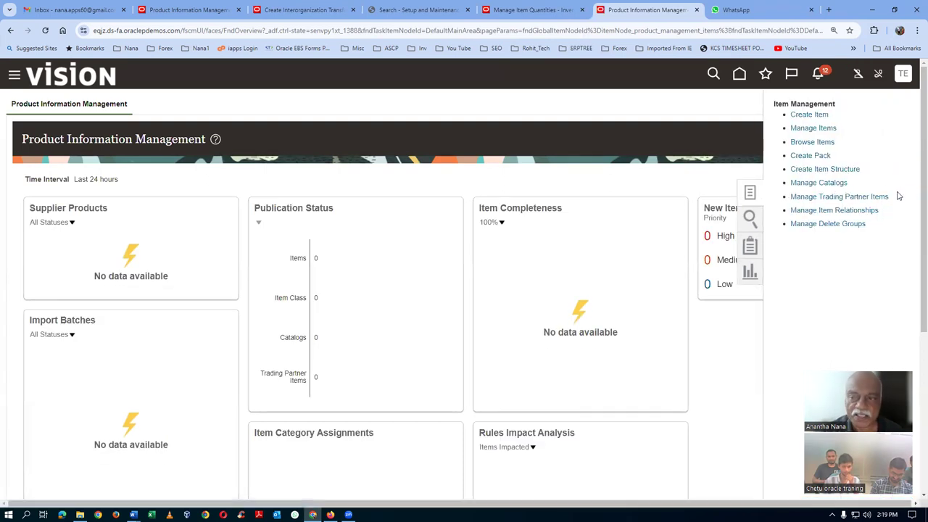
pyautogui.click(797, 144)
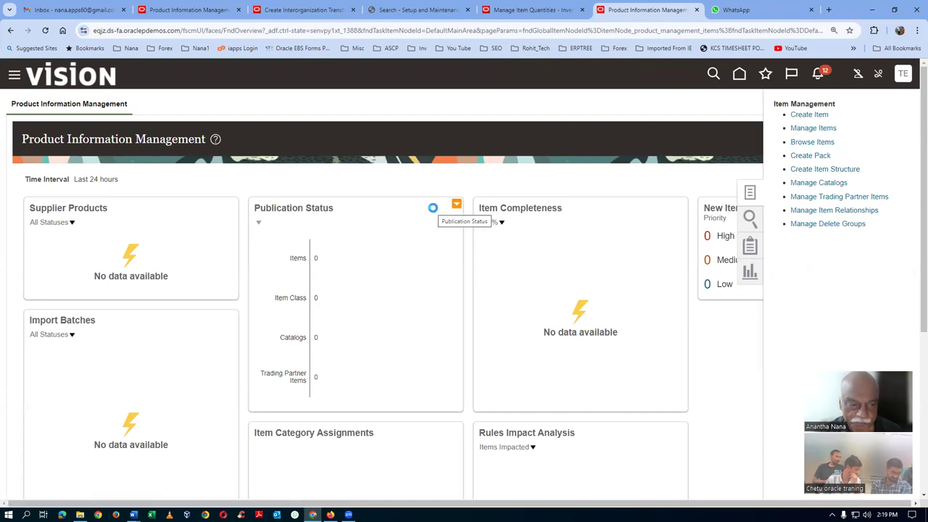
# Step: Search items starting with t1003 and open the first t1003_direct_org_transfer record
pyautogui.click(437, 327)
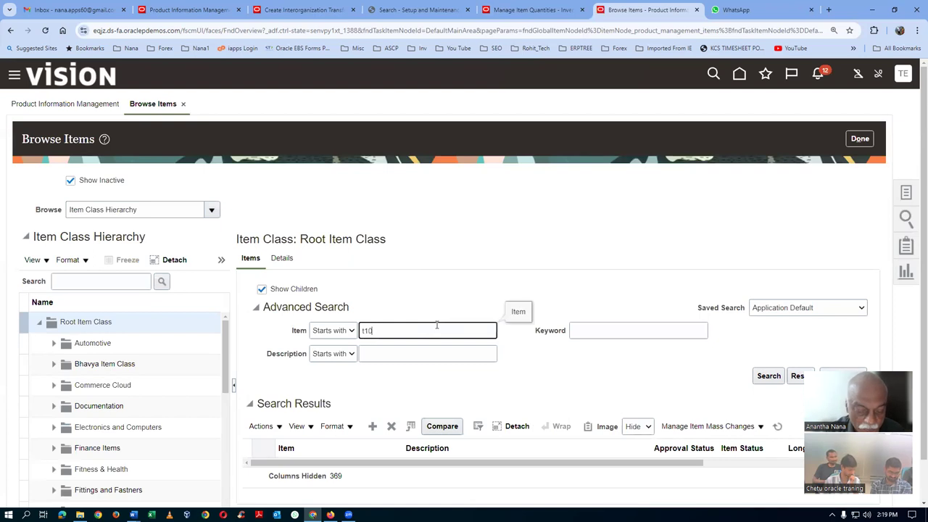
pyautogui.click(768, 375)
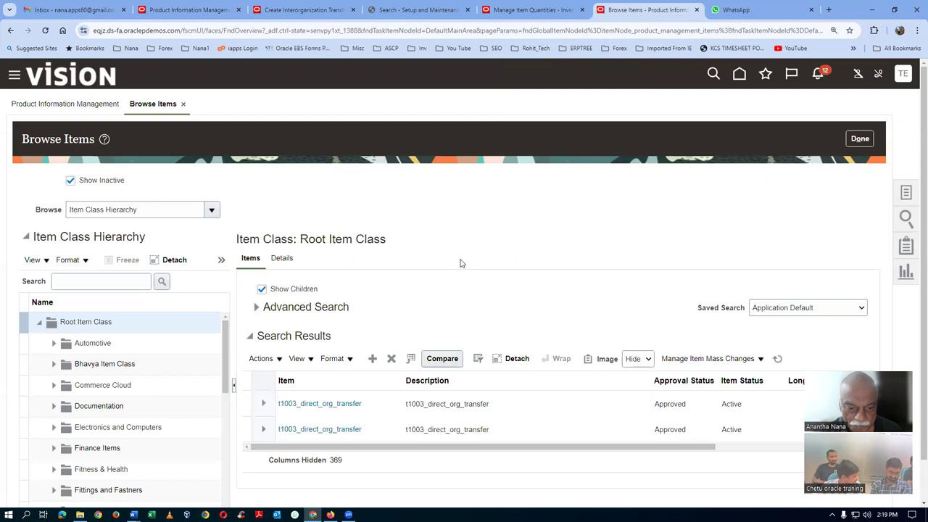
pyautogui.scroll(-1, 460, 263)
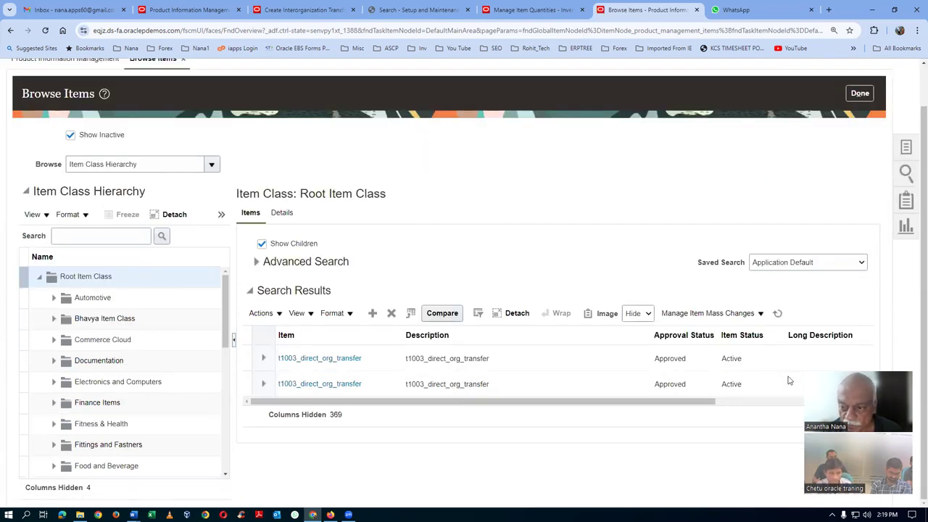
pyautogui.moveTo(668, 401); pyautogui.dragTo(818, 401)
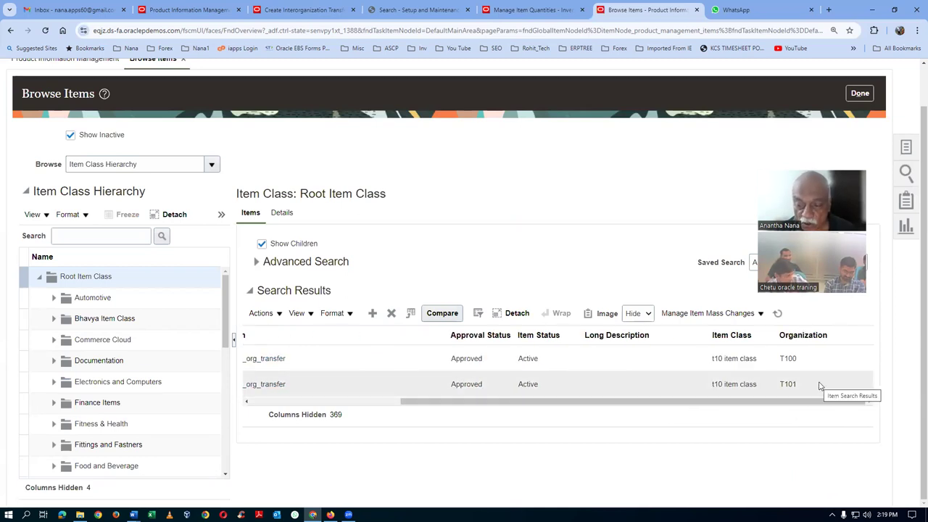
pyautogui.moveTo(648, 402); pyautogui.dragTo(468, 413)
pyautogui.click(324, 359)
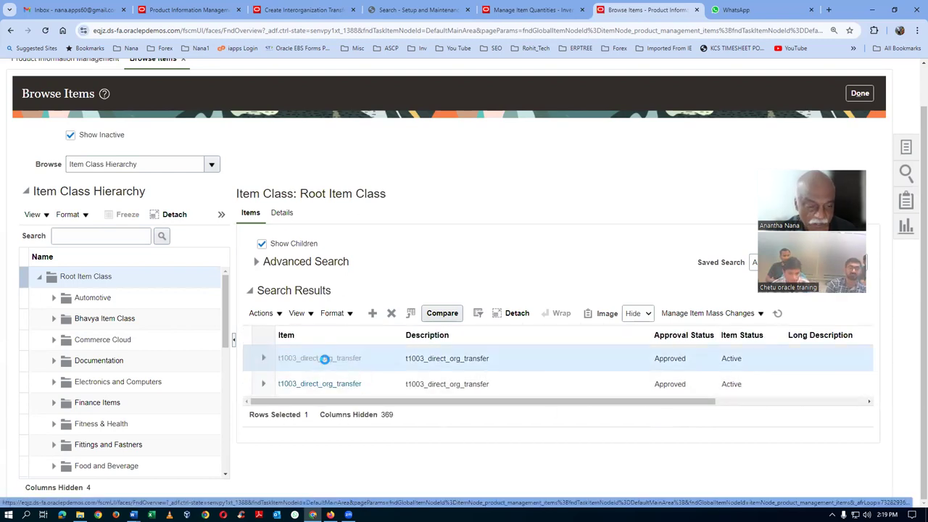
pyautogui.scroll(-1, 272, 348)
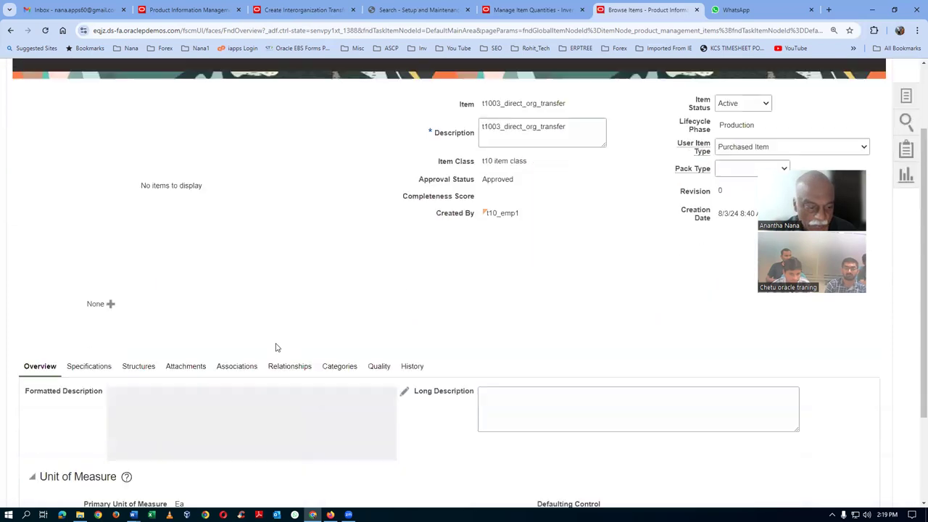
# Step: Add organization T102 (t10 child 2) to the item's organization associations
pyautogui.click(240, 367)
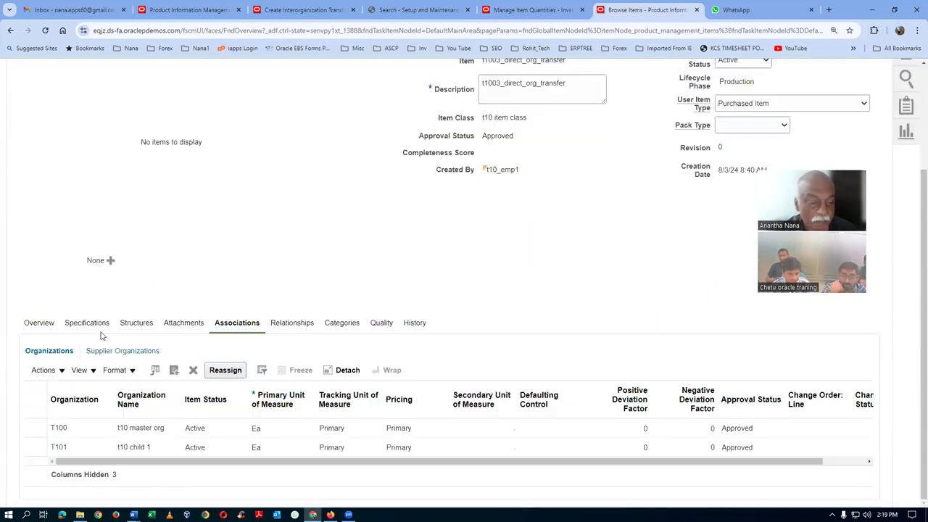
pyautogui.click(40, 372)
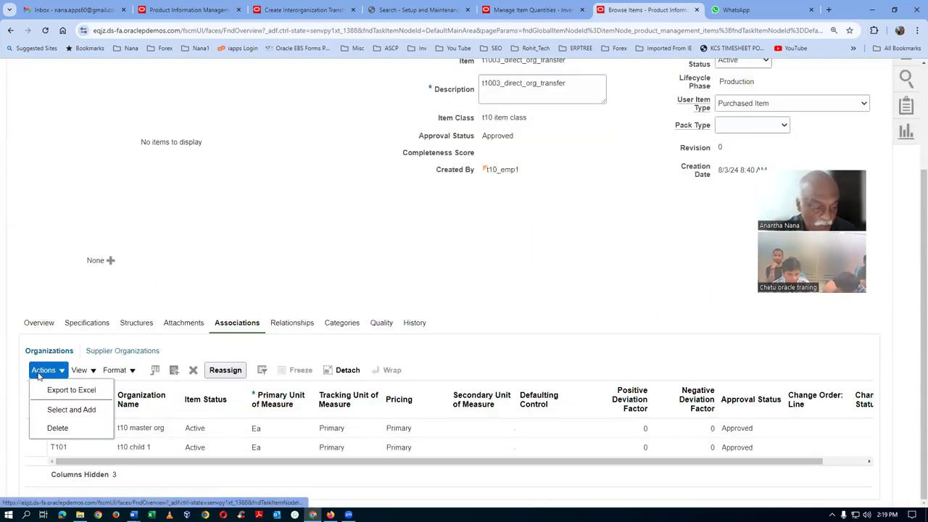
pyautogui.click(58, 410)
pyautogui.click(481, 187)
pyautogui.write('t10')
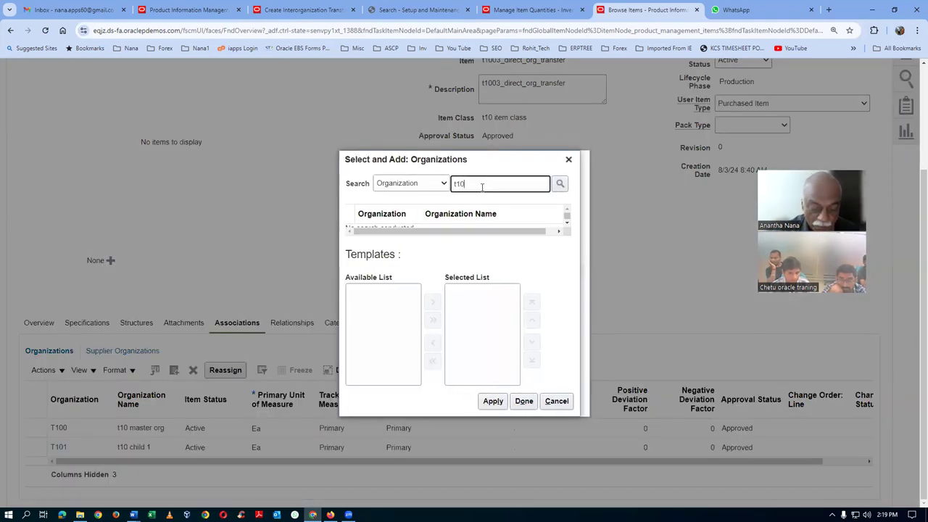
pyautogui.press('Return')
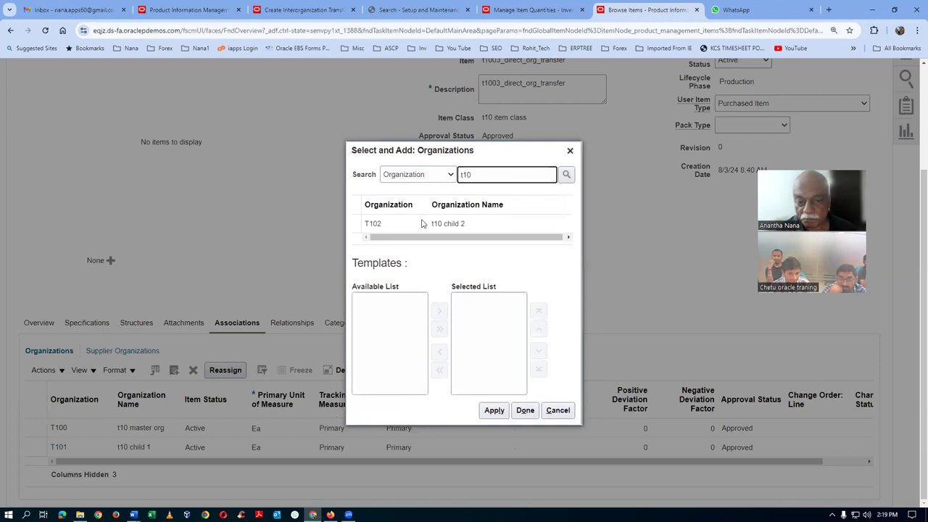
pyautogui.click(372, 224)
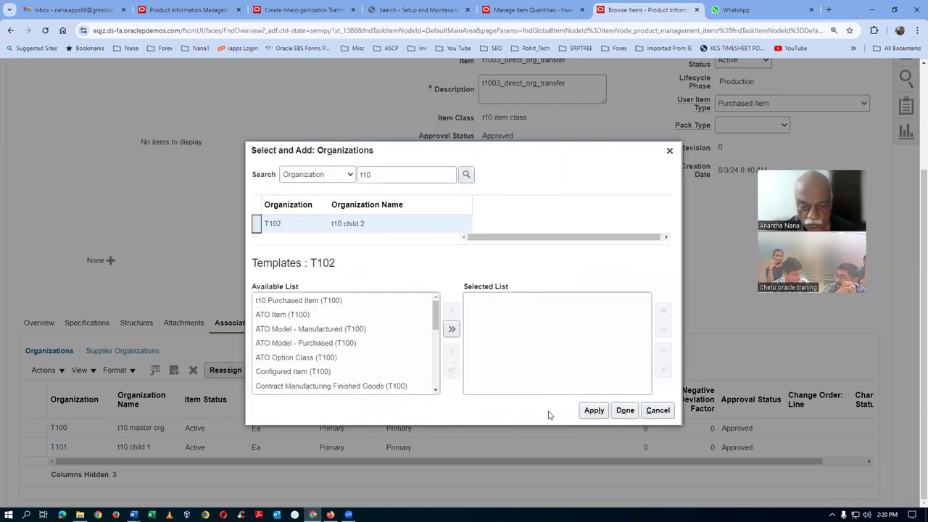
pyautogui.click(625, 410)
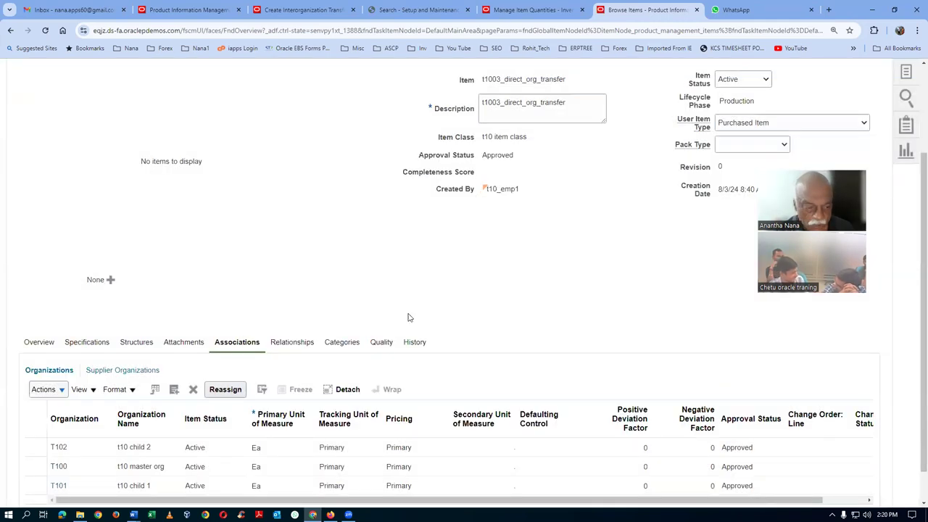
# Step: Save and close the item, returning to Browse Items
pyautogui.scroll(-1, 384, 342)
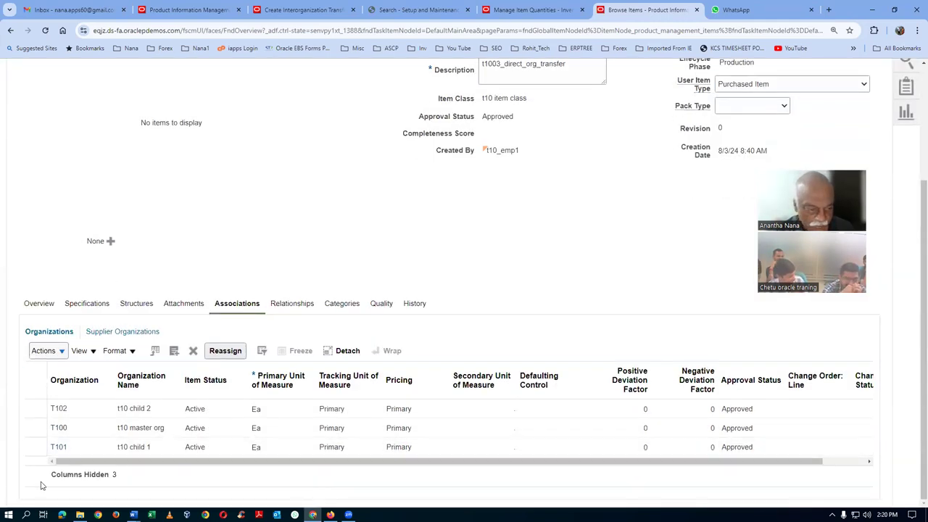
pyautogui.scroll(2, 622, 280)
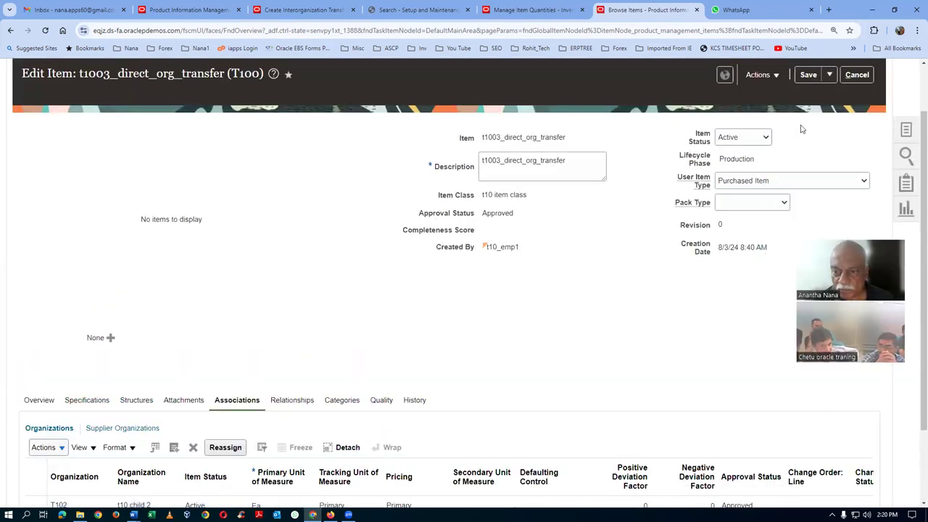
pyautogui.click(829, 75)
pyautogui.click(829, 94)
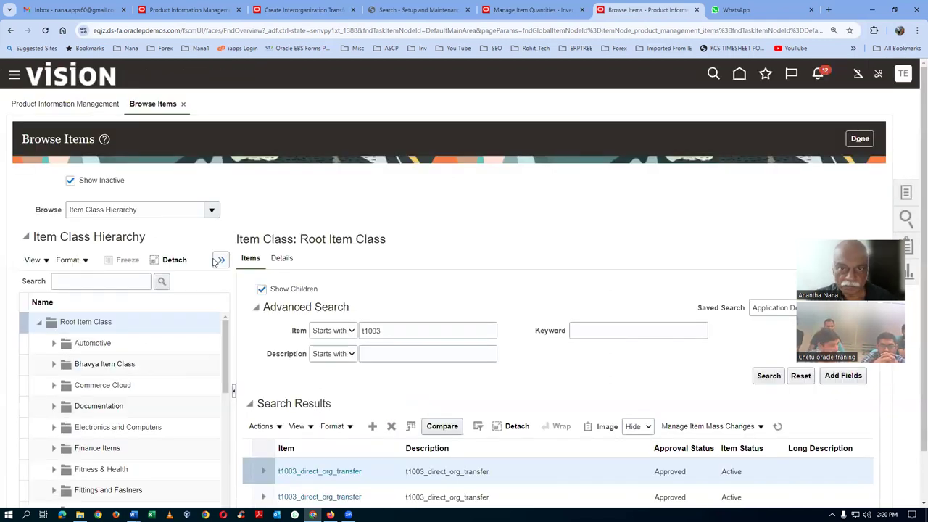
# Step: Replace transfer line 1 with a new line for item t1003_direct_org_transfer
pyautogui.click(281, 14)
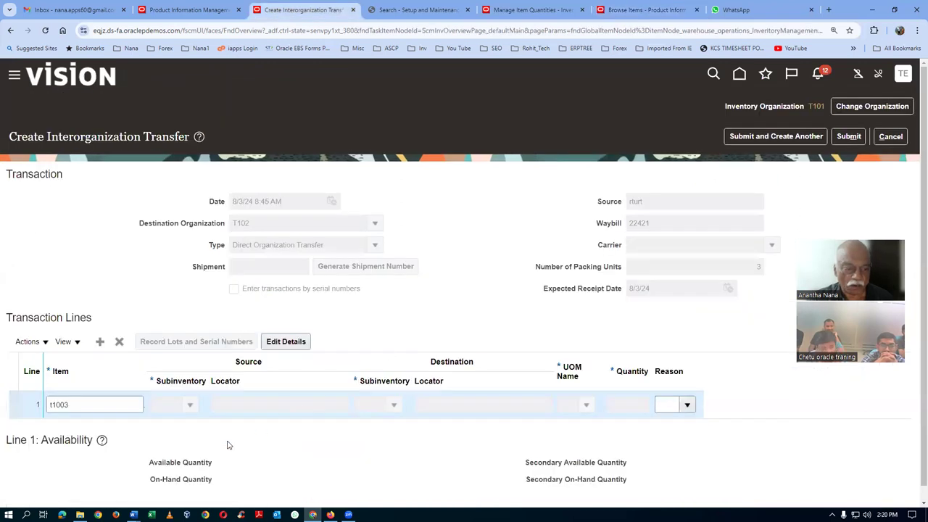
pyautogui.click(79, 405)
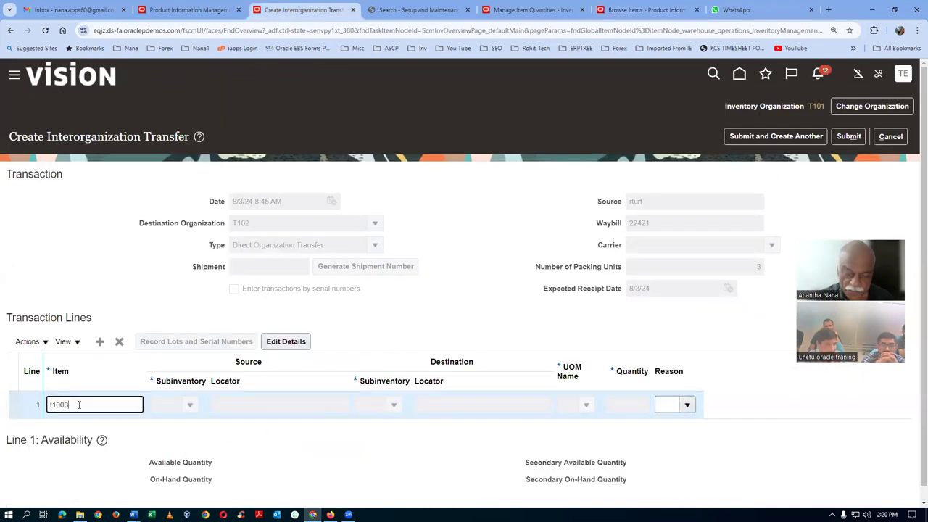
pyautogui.click(8, 403)
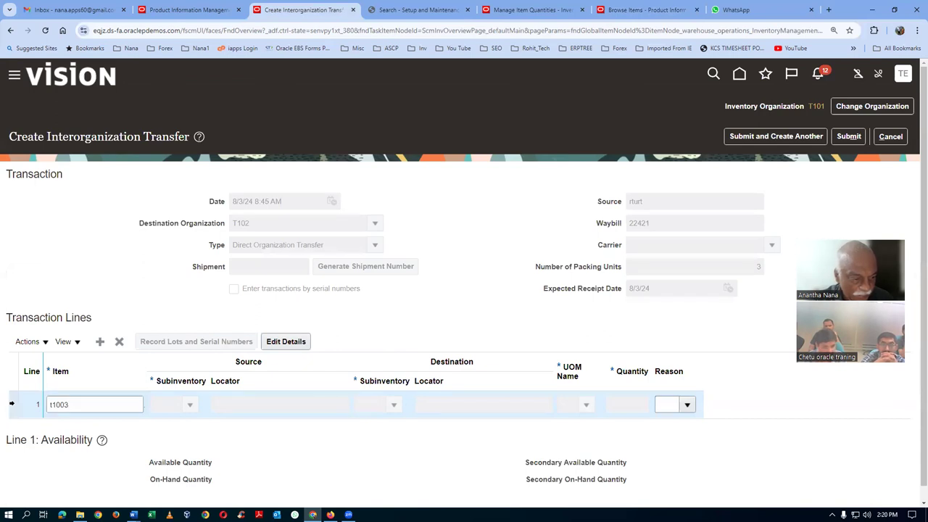
pyautogui.click(121, 343)
pyautogui.click(99, 342)
pyautogui.click(89, 404)
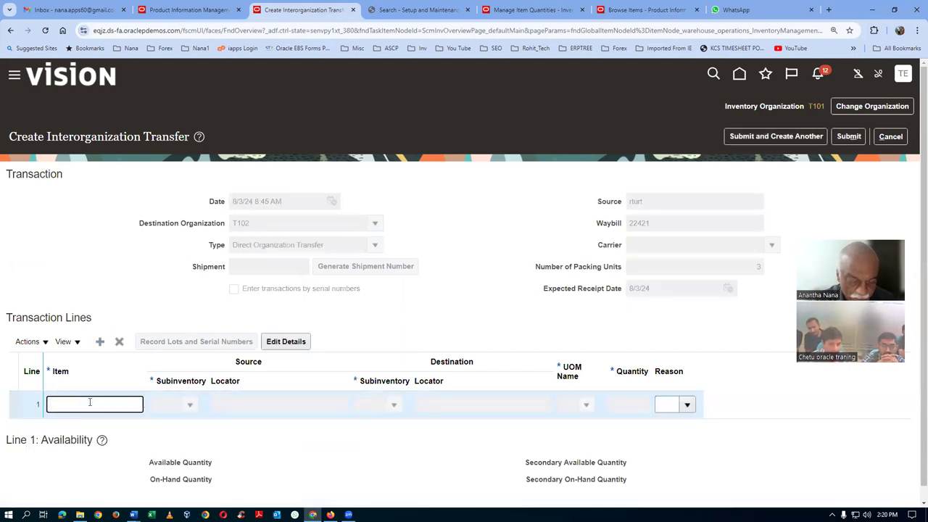
pyautogui.write('t1003')
pyautogui.press('Tab')
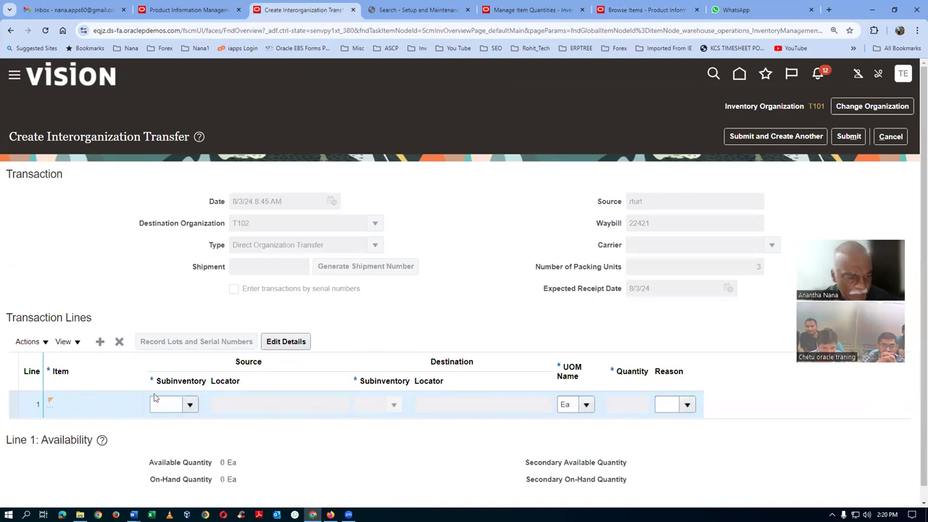
pyautogui.moveTo(148, 385); pyautogui.dragTo(163, 386)
# Step: Set the line's source subinventory to T101_FGS, leaving the destination subinventory blank
pyautogui.click(175, 407)
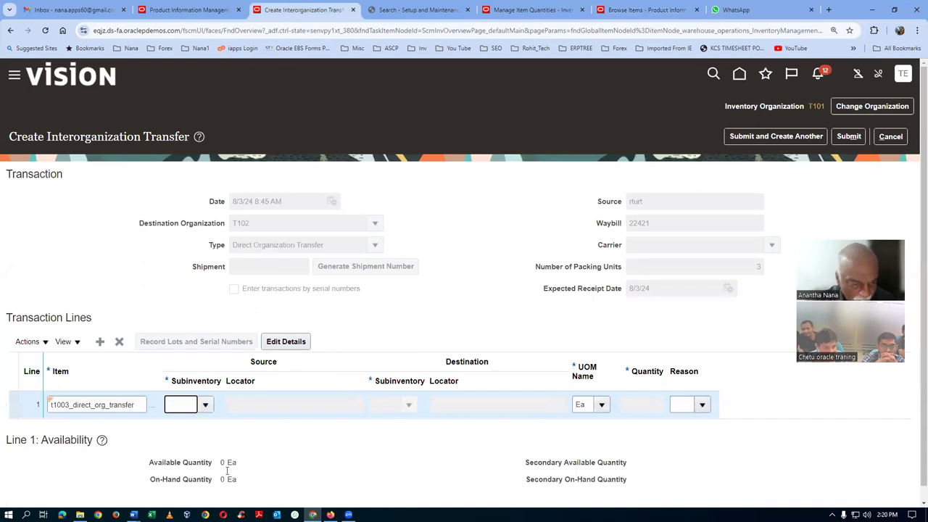
pyautogui.click(205, 406)
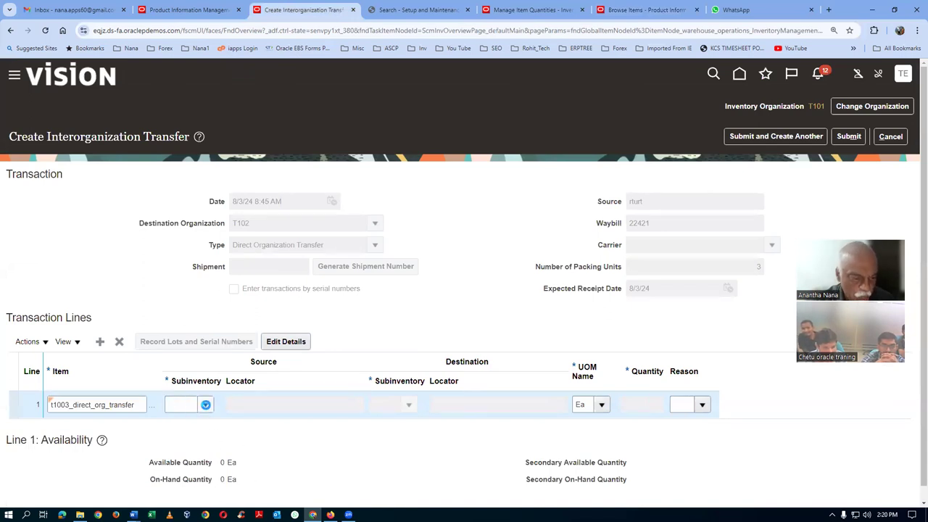
pyautogui.click(213, 431)
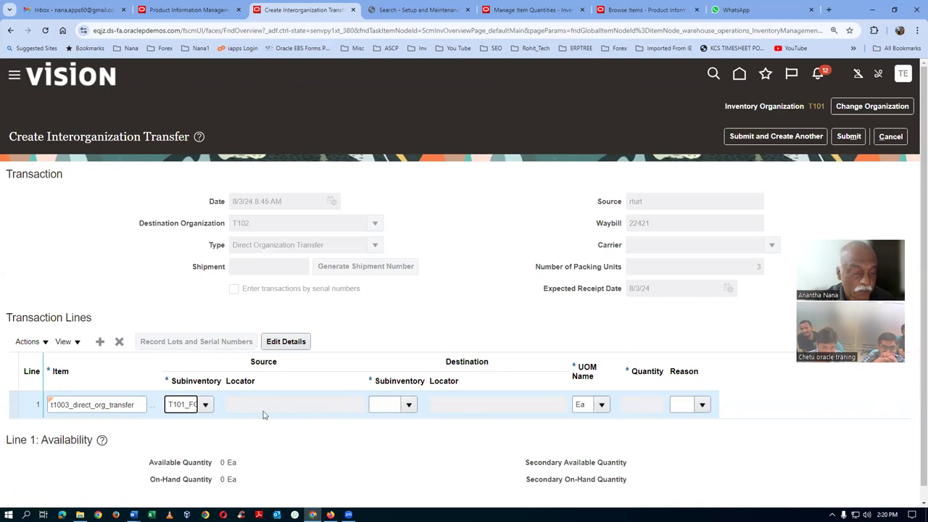
pyautogui.click(409, 404)
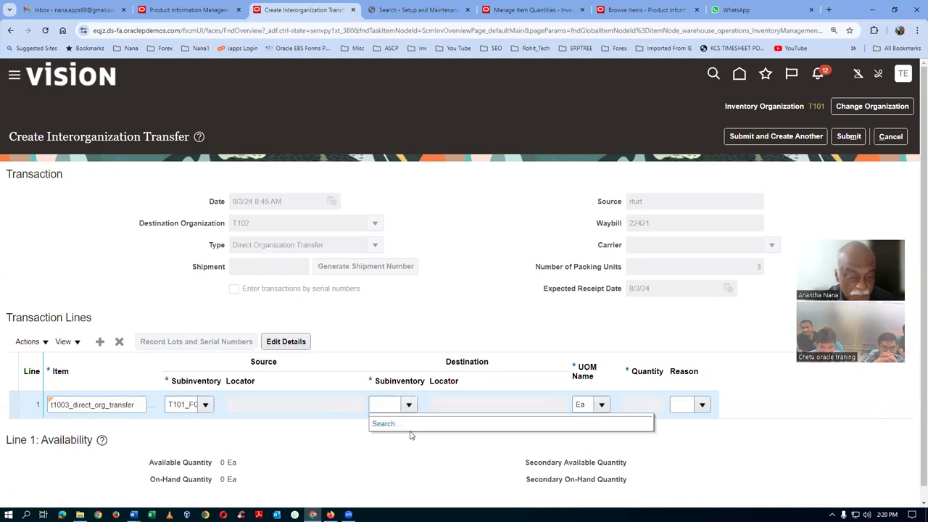
pyautogui.click(381, 427)
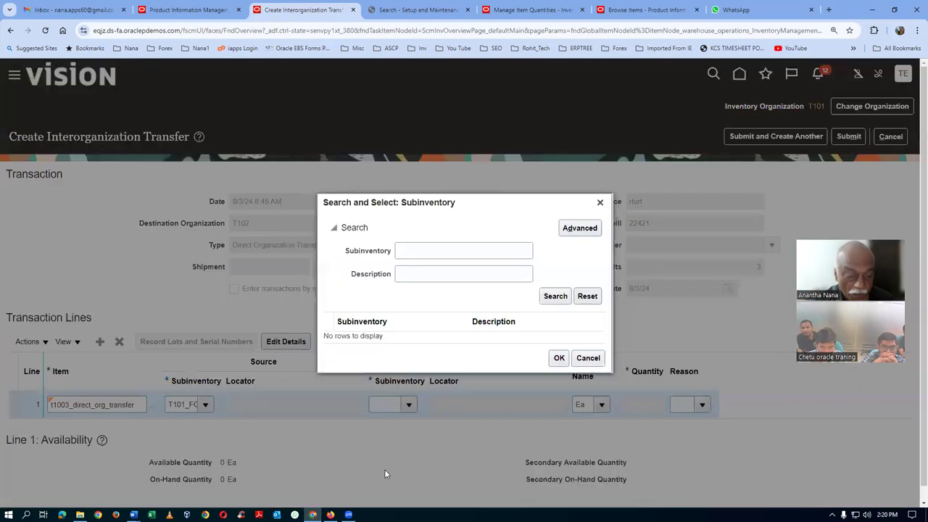
pyautogui.click(587, 358)
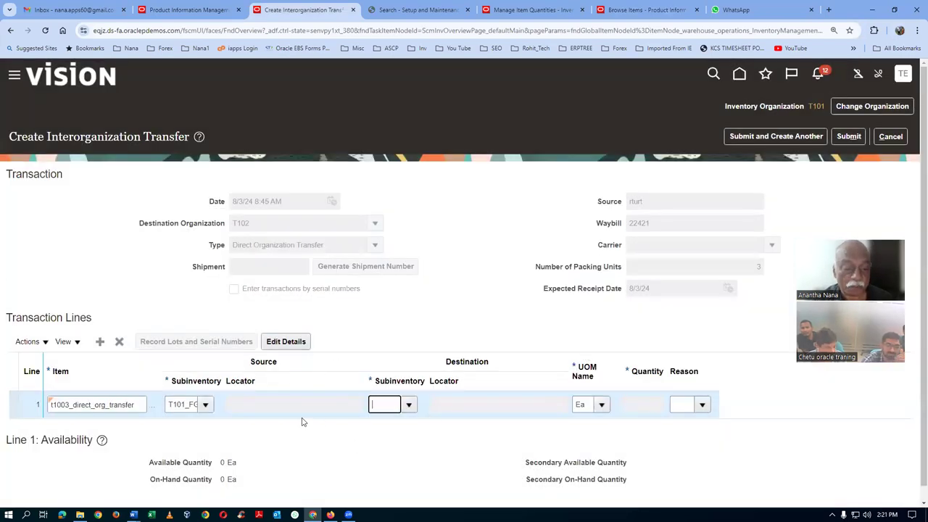
pyautogui.click(649, 11)
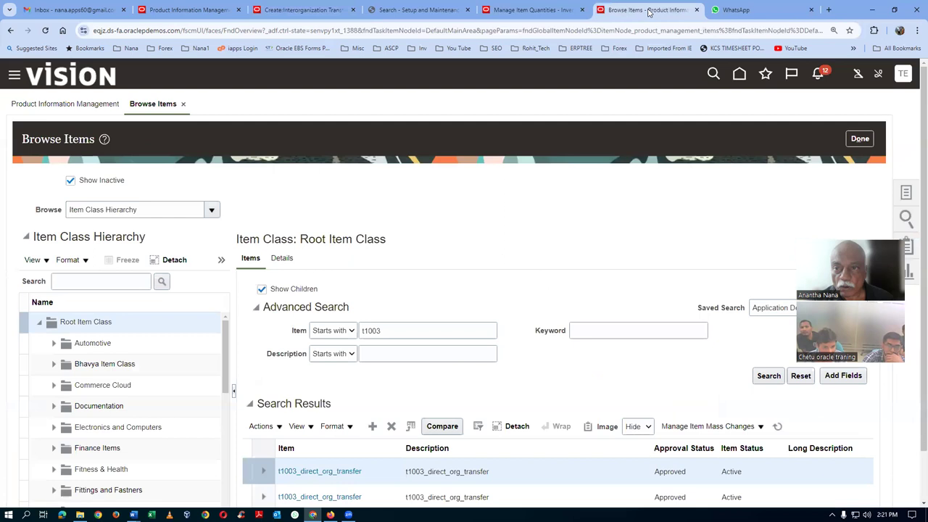
# Step: Duplicate the Browse Items tab and go to Setup and Maintenance
pyautogui.rightClick(649, 11)
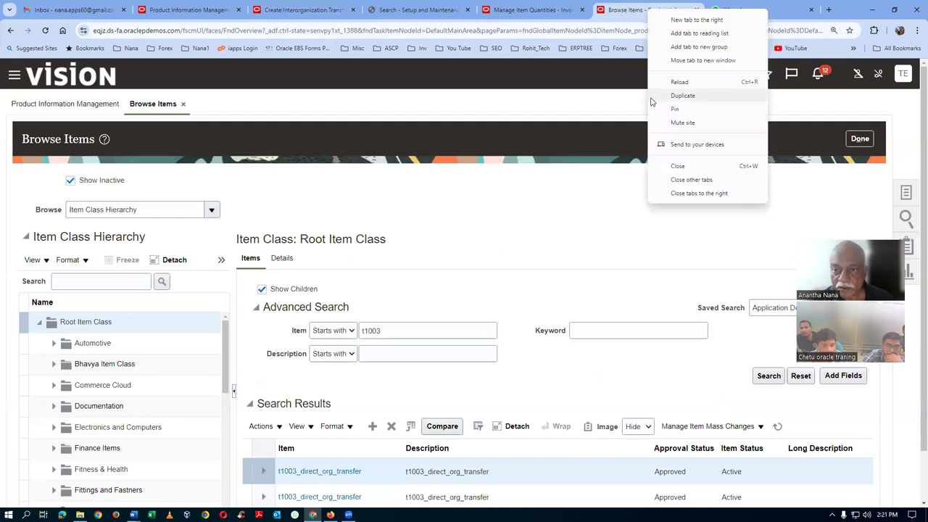
pyautogui.click(675, 95)
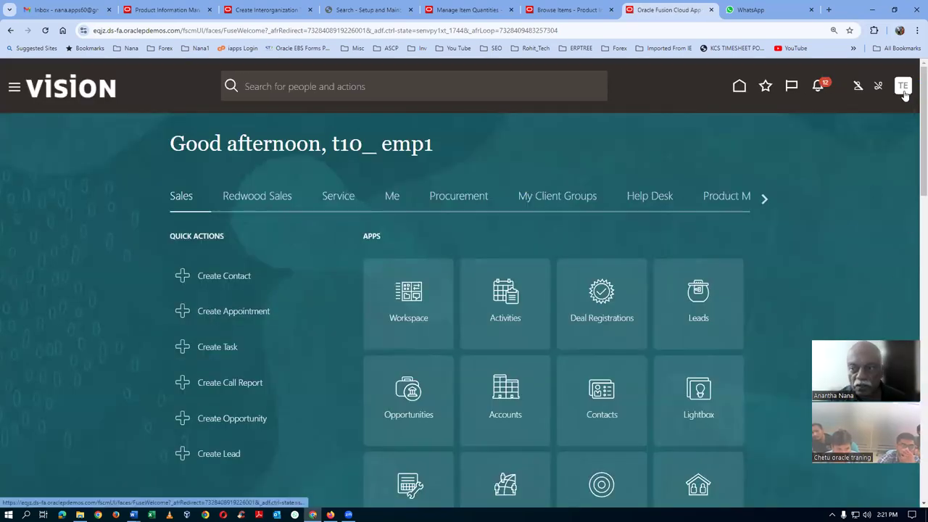
pyautogui.click(904, 94)
pyautogui.click(679, 270)
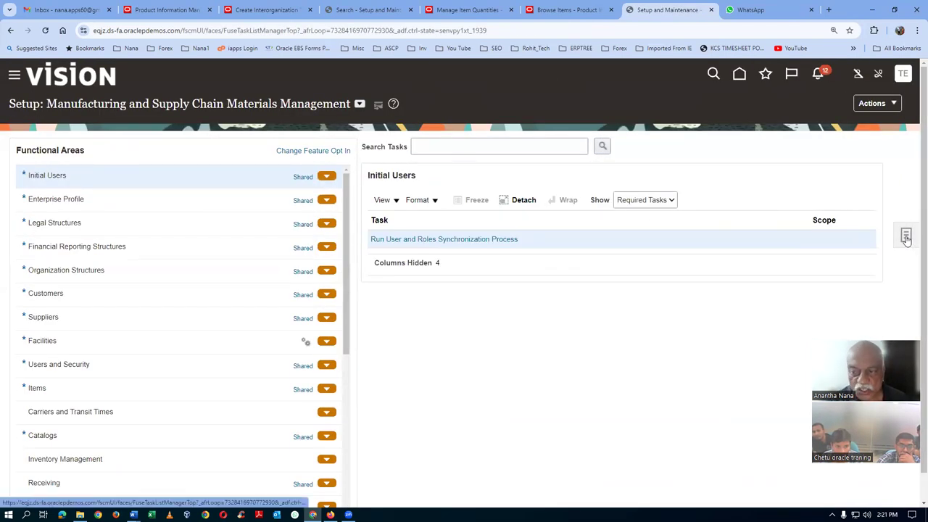
# Step: Search setup tasks for man%sub%loca% and open Manage Subinventories and Locators for T101
pyautogui.click(906, 237)
pyautogui.click(797, 240)
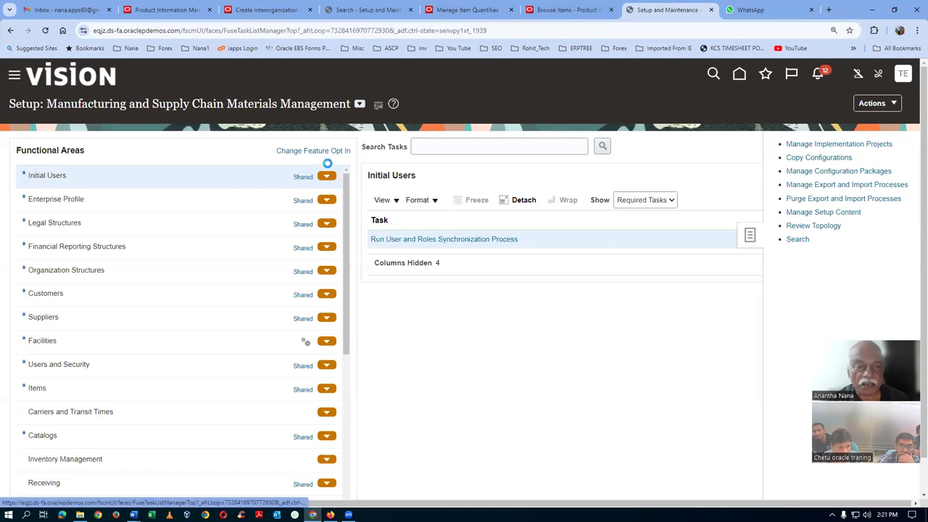
pyautogui.click(323, 149)
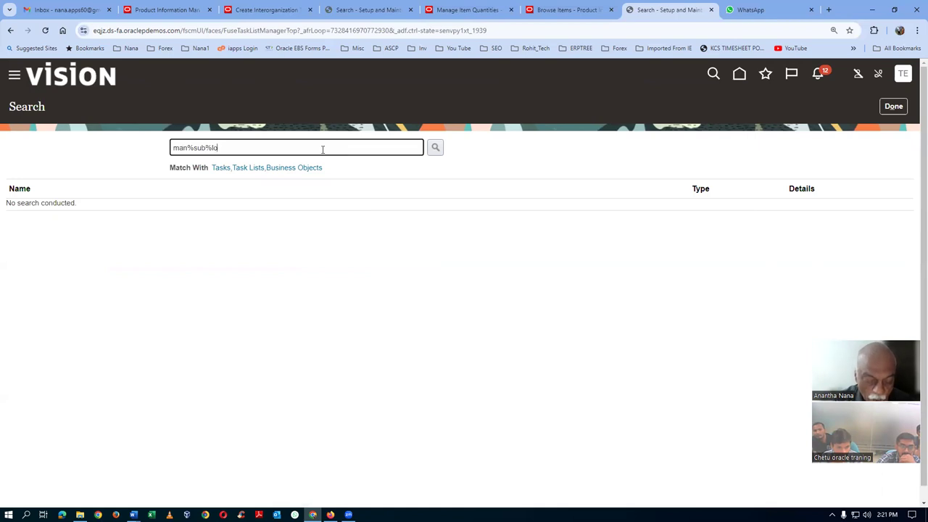
pyautogui.write('man%sub%loca%')
pyautogui.press('Return')
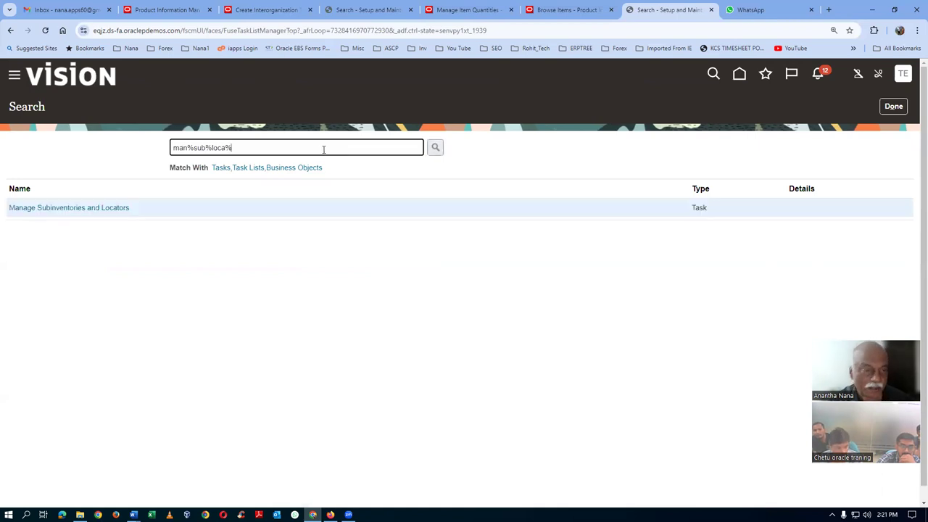
pyautogui.click(83, 209)
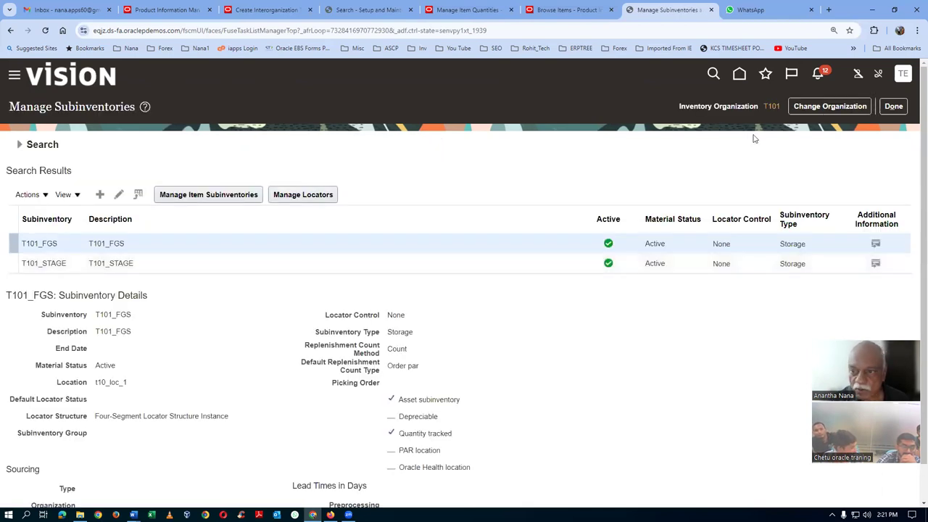
# Step: Switch subinventory management to T102, which lists none, then go back to the transfer form
pyautogui.click(834, 107)
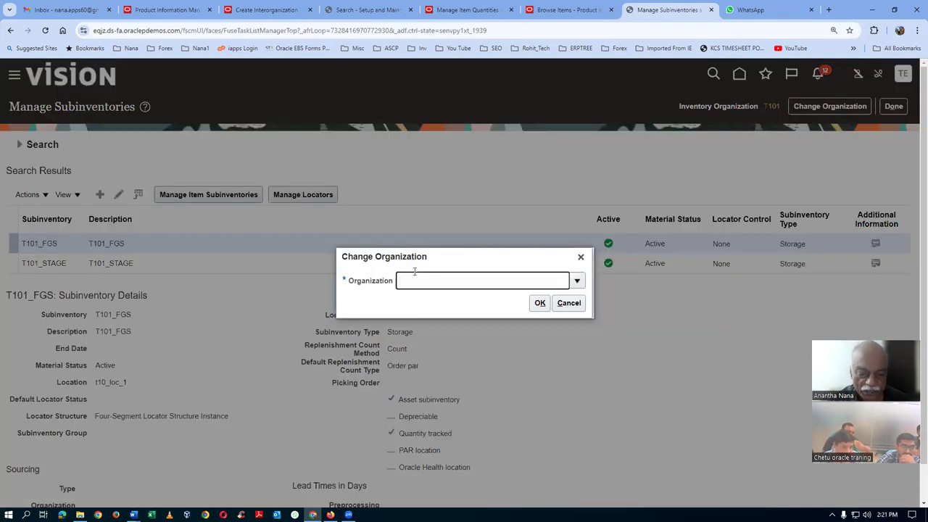
pyautogui.write('T102')
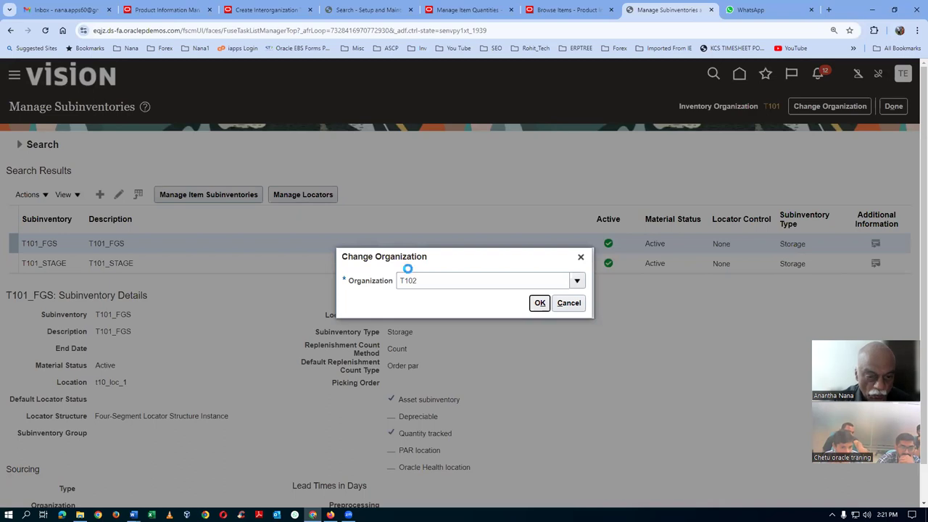
pyautogui.click(540, 303)
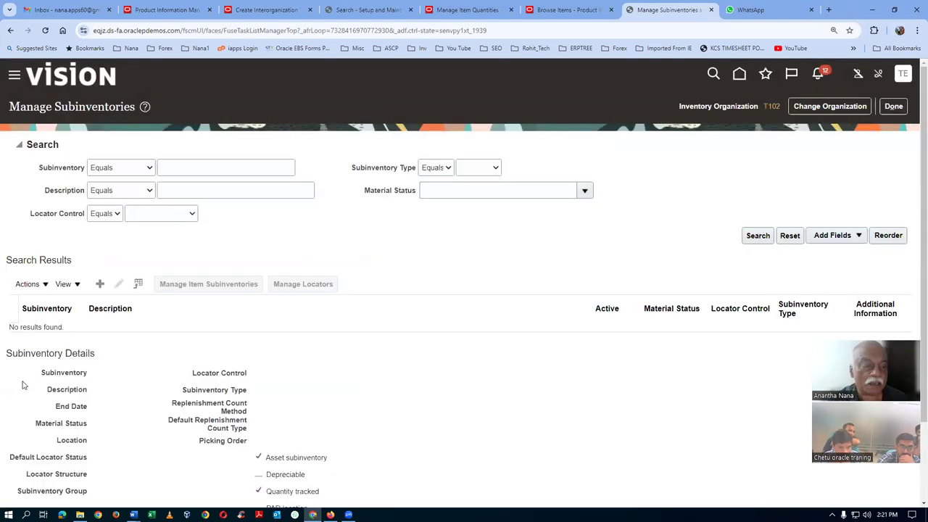
pyautogui.click(263, 9)
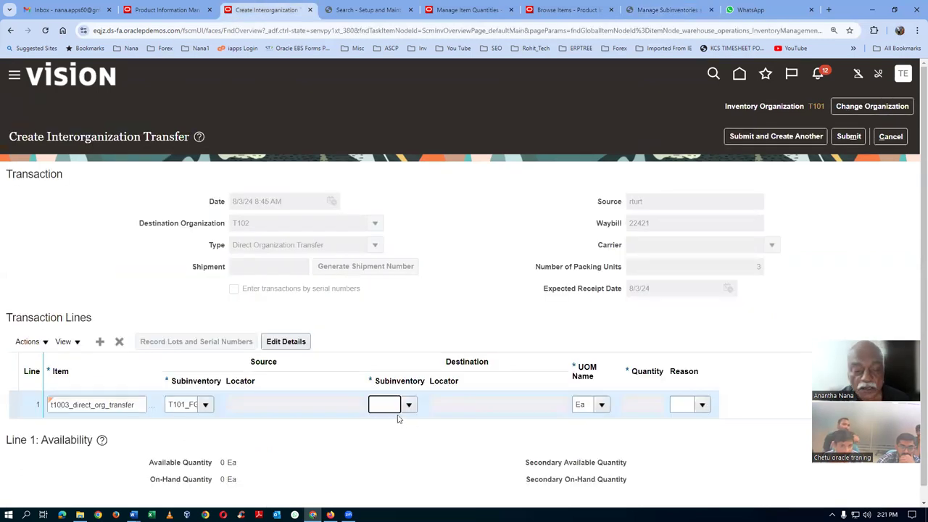
pyautogui.hotkey('alt', 'Tab')
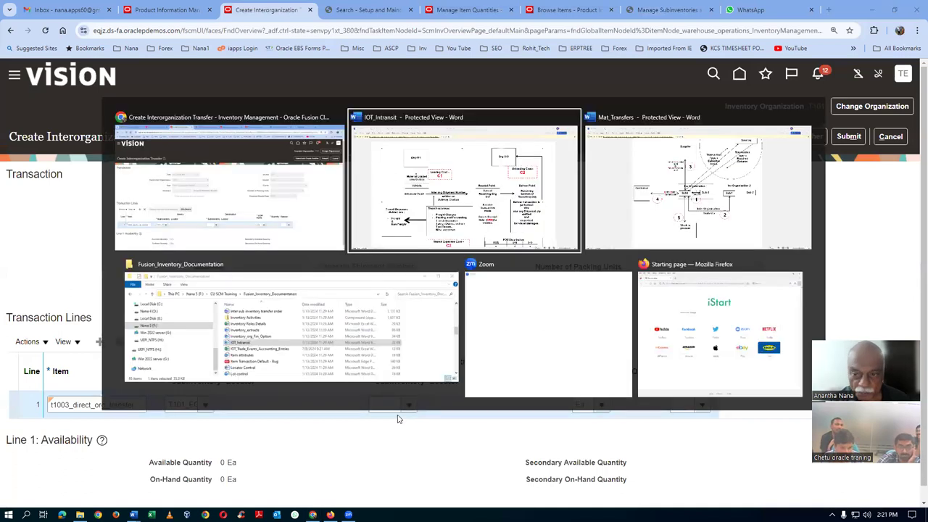
pyautogui.hotkey('alt', 'Tab')
pyautogui.click(467, 250)
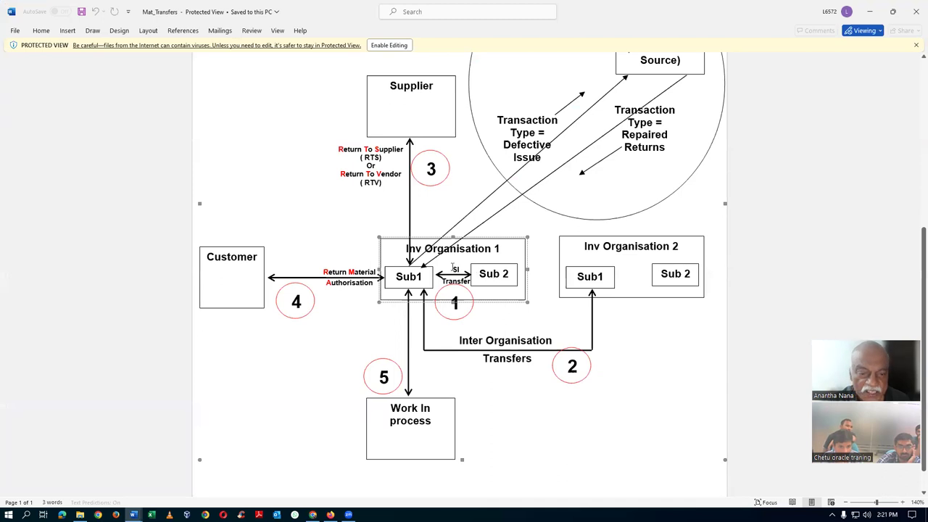
pyautogui.click(593, 279)
pyautogui.hotkey('alt', 'Tab')
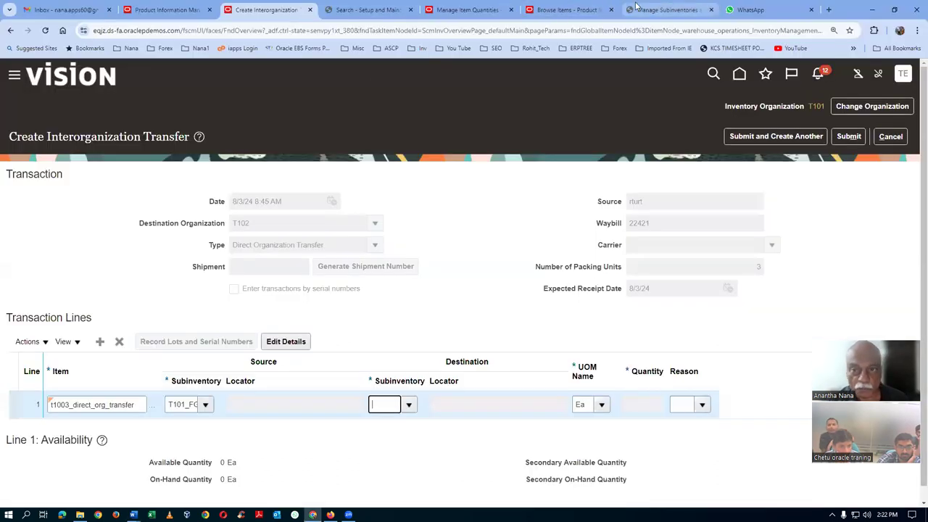
# Step: Add subinventory T102_FGS_1 with matching description and location t10_loc_2, then save it
pyautogui.click(665, 10)
pyautogui.click(100, 284)
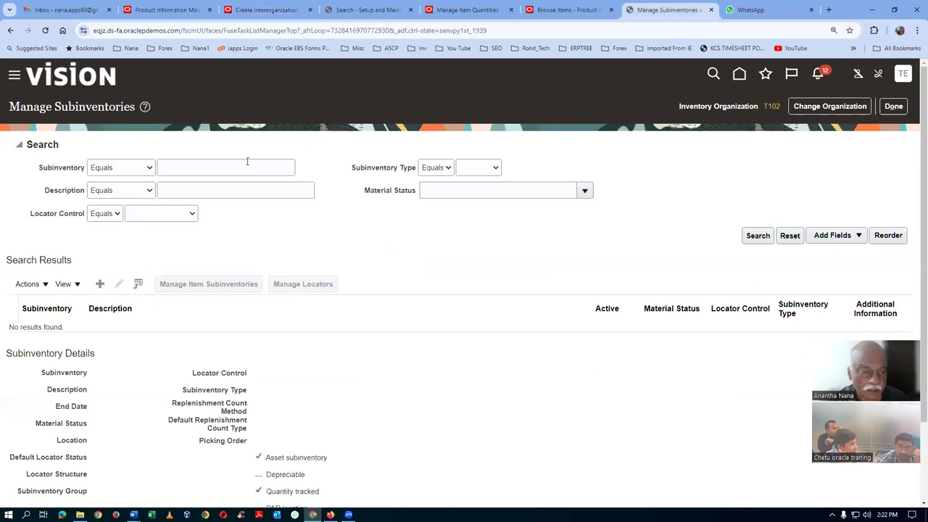
pyautogui.write('T')
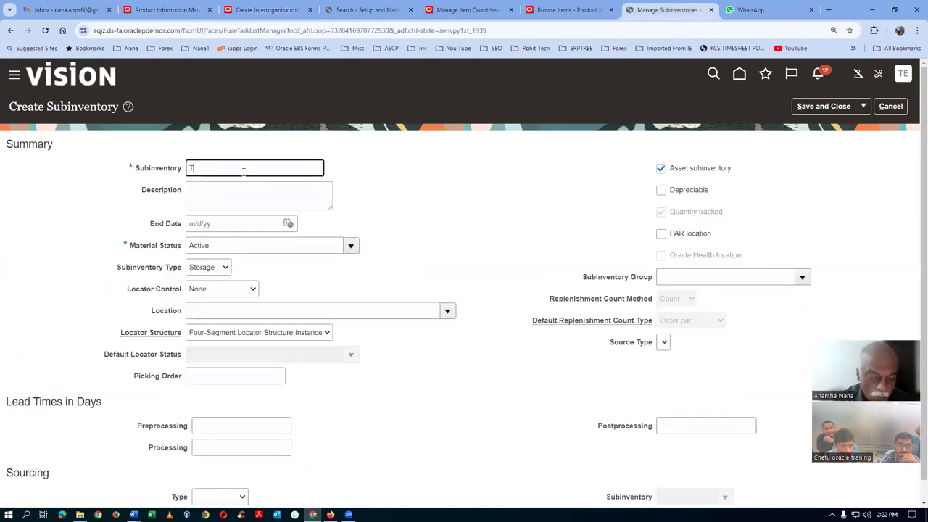
pyautogui.write('102_FGS_1')
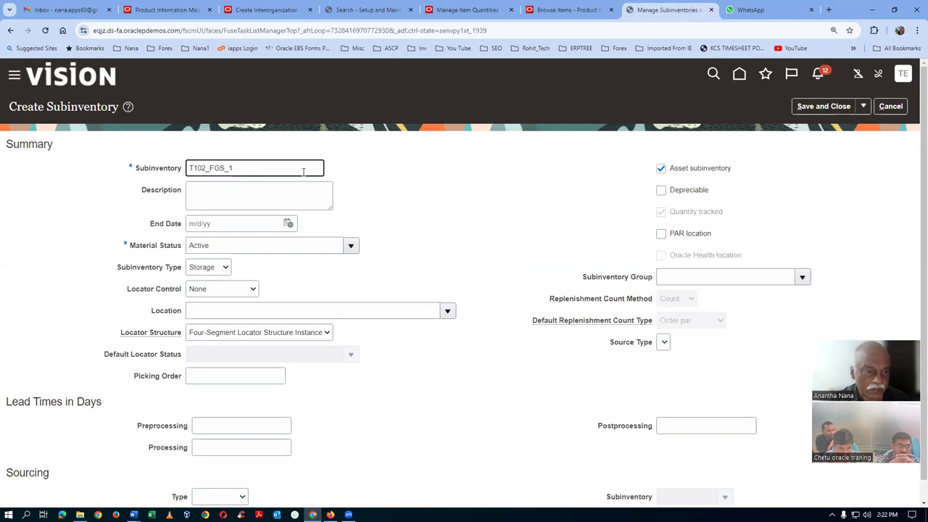
pyautogui.hotkey('ctrl', 'a')
pyautogui.hotkey('ctrl', 'c')
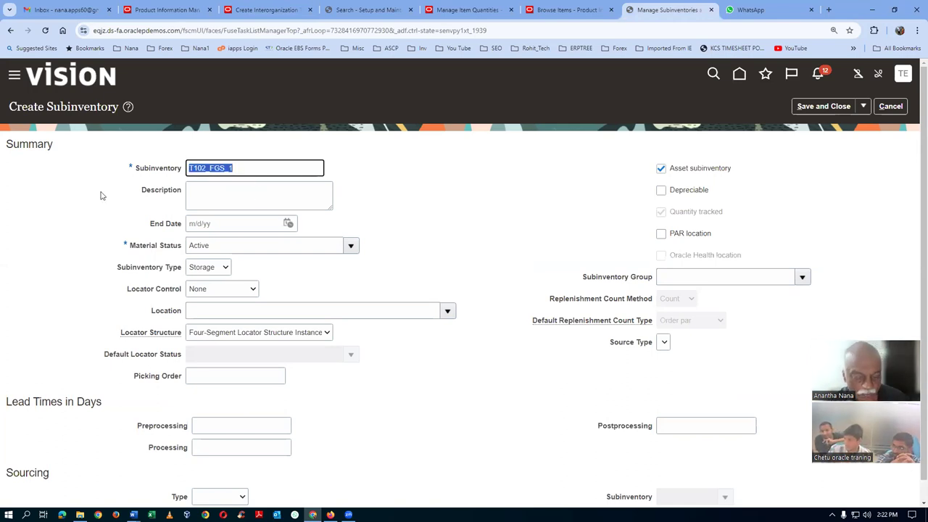
pyautogui.click(210, 197)
pyautogui.hotkey('ctrl', 'v')
pyautogui.click(198, 307)
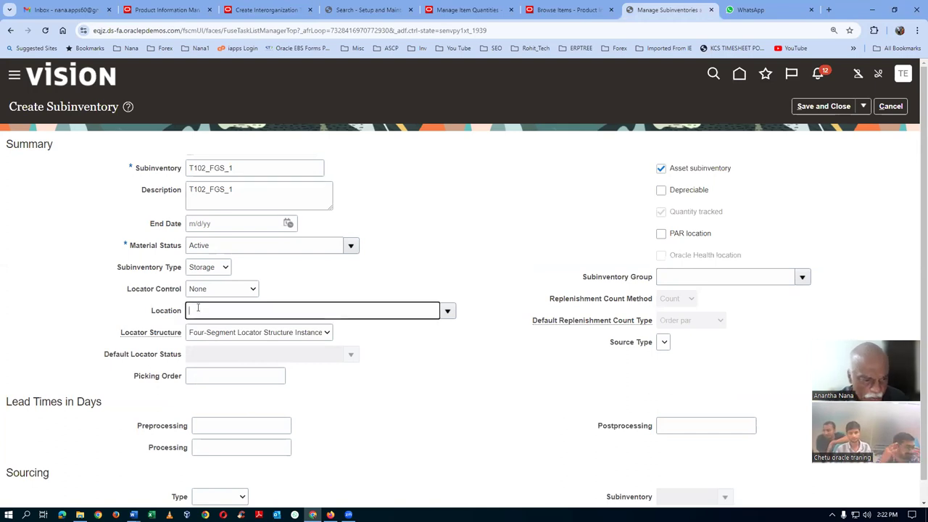
pyautogui.write('t10')
pyautogui.press('Tab')
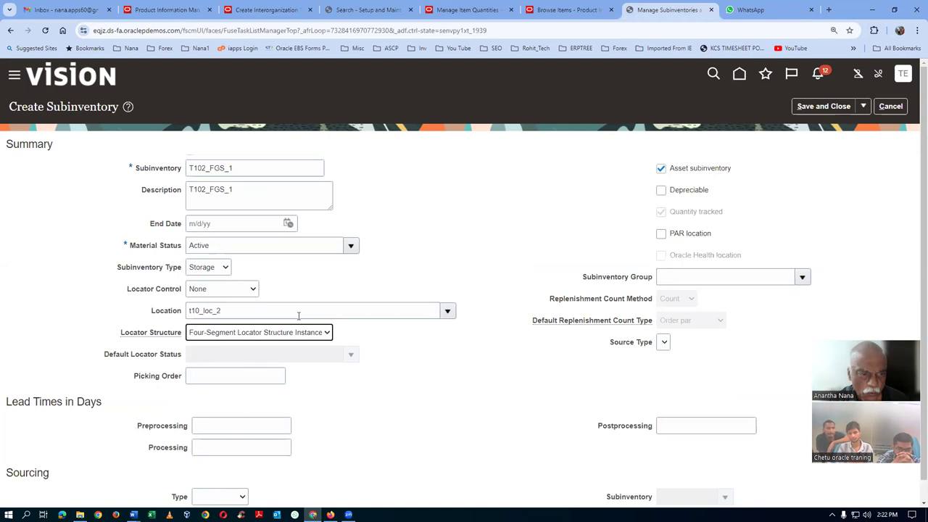
pyautogui.click(823, 106)
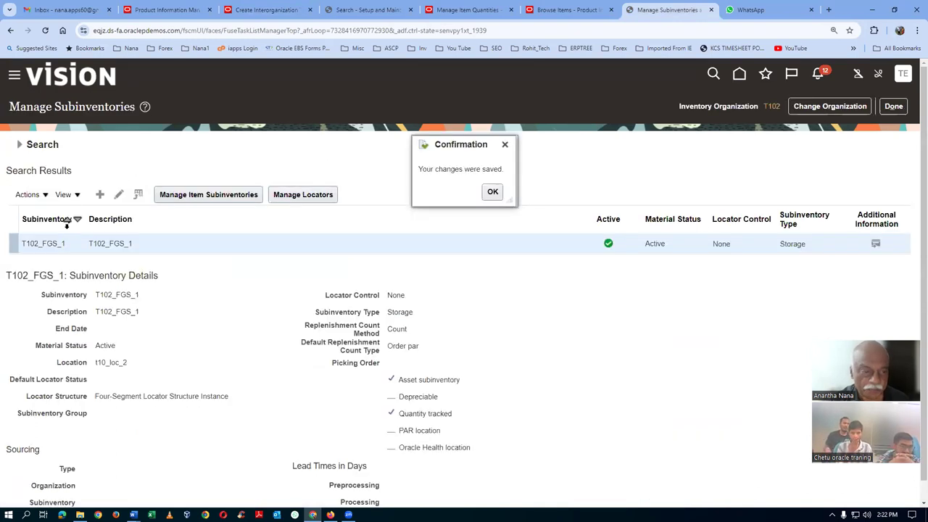
pyautogui.click(494, 192)
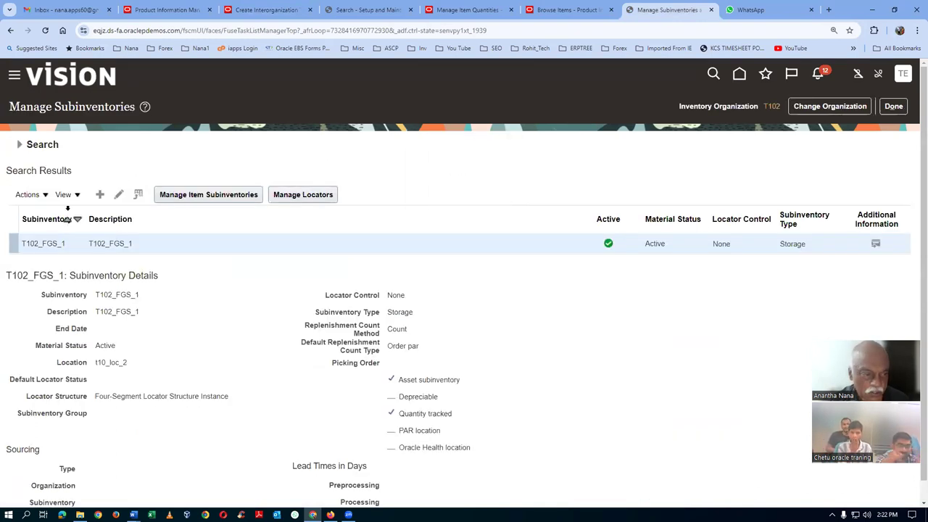
# Step: Add subinventory T102_STG_2 with matching description and location t10_loc_2, then save it
pyautogui.click(100, 196)
pyautogui.click(212, 167)
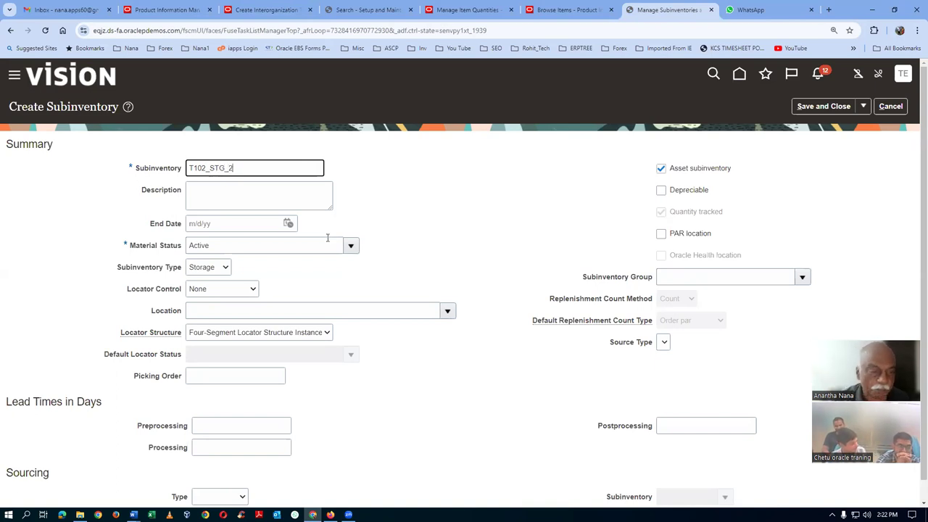
pyautogui.moveTo(259, 171); pyautogui.dragTo(132, 182)
pyautogui.hotkey('ctrl', 'c')
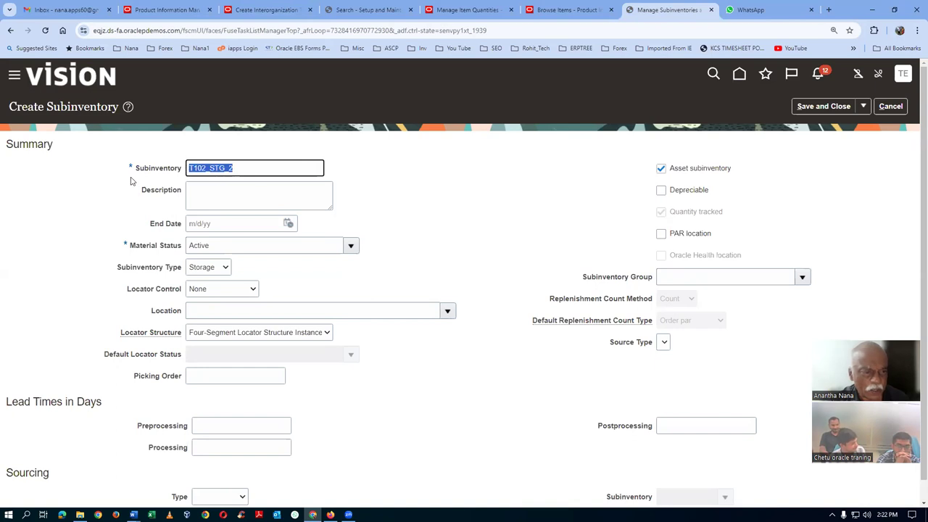
pyautogui.click(203, 203)
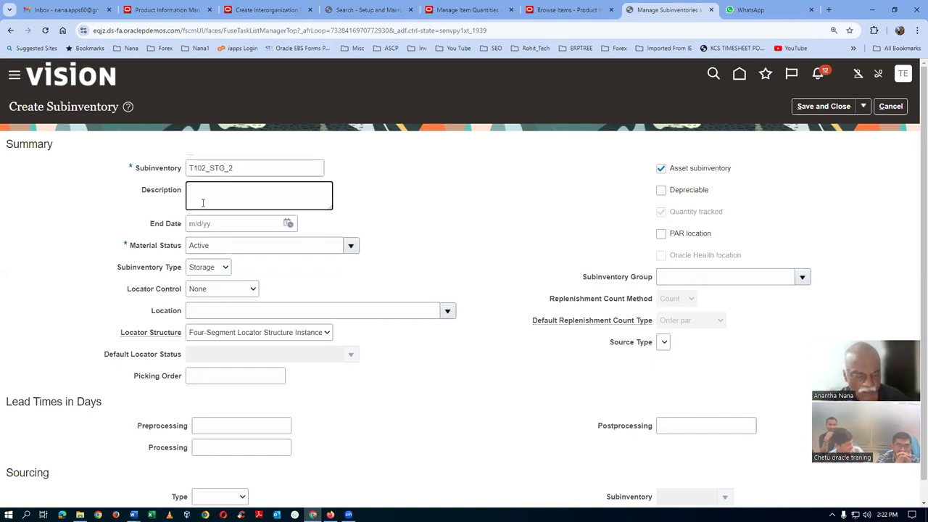
pyautogui.hotkey('ctrl', 'v')
pyautogui.click(218, 311)
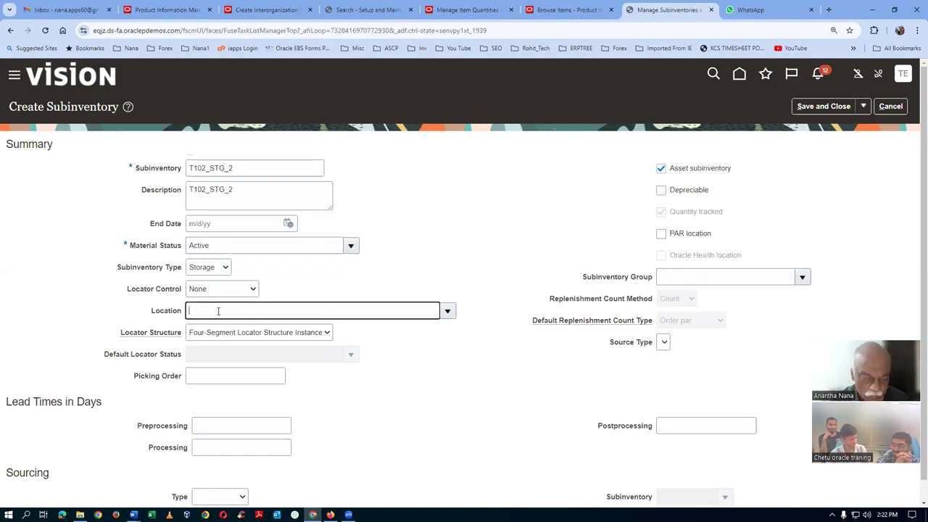
pyautogui.press('Tab')
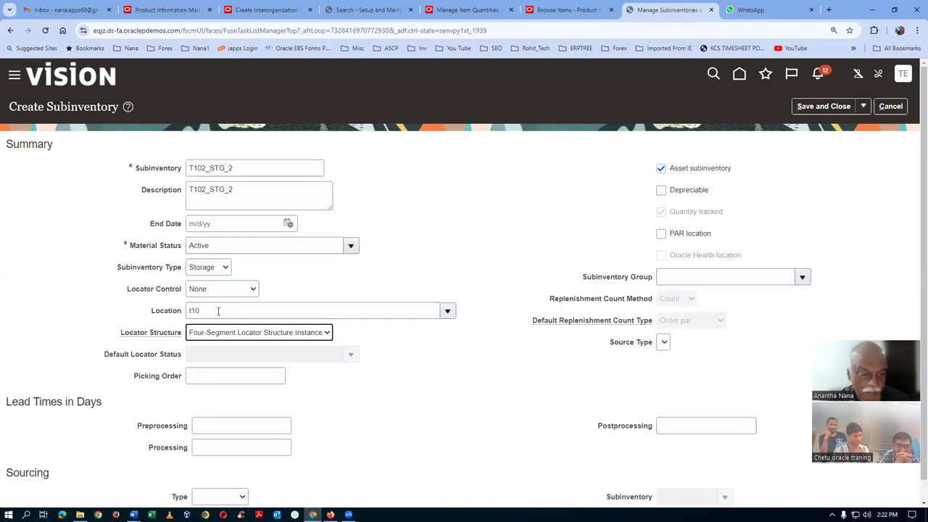
pyautogui.click(829, 106)
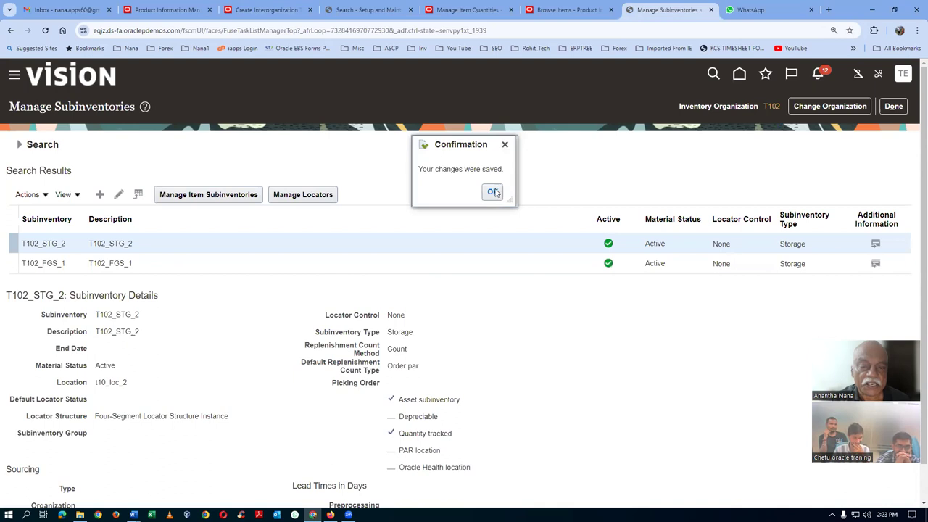
pyautogui.click(493, 191)
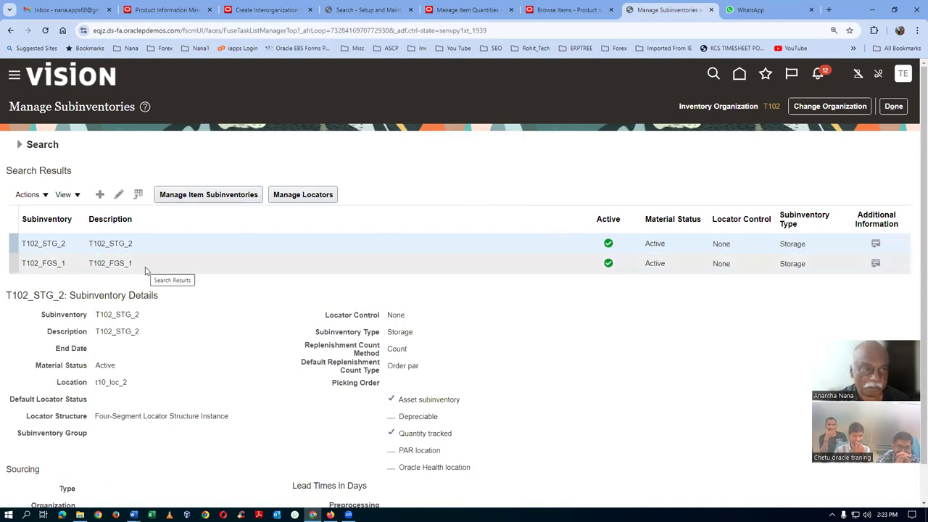
# Step: Search for and select T102_FGS_1 as line 1's destination subinventory
pyautogui.click(255, 11)
pyautogui.click(410, 407)
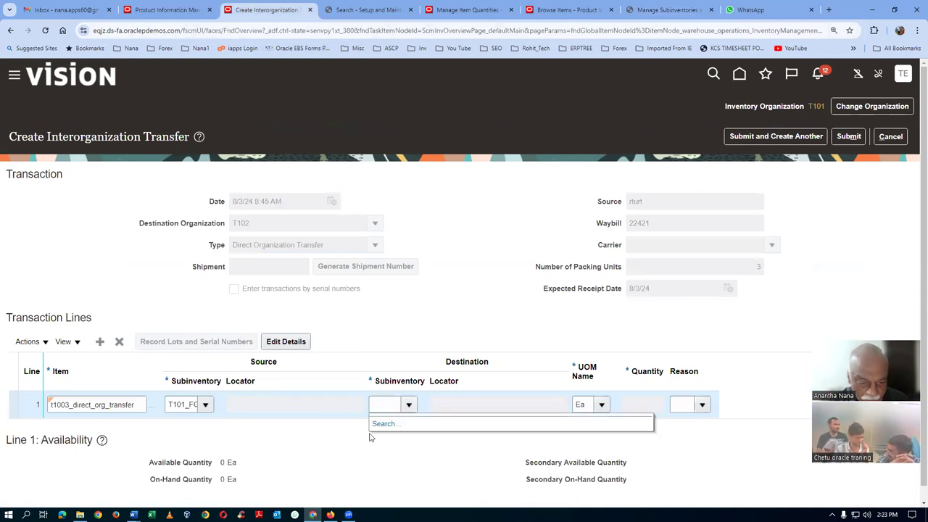
pyautogui.click(379, 425)
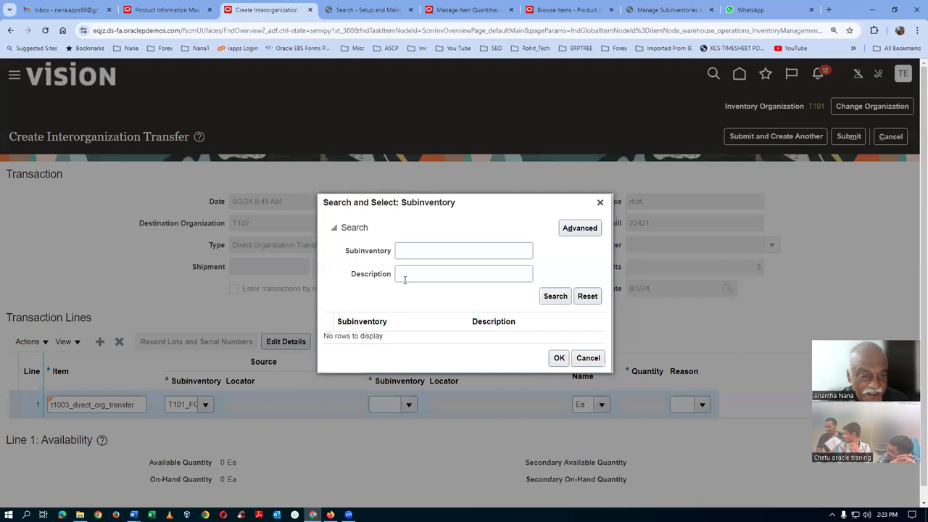
pyautogui.click(555, 296)
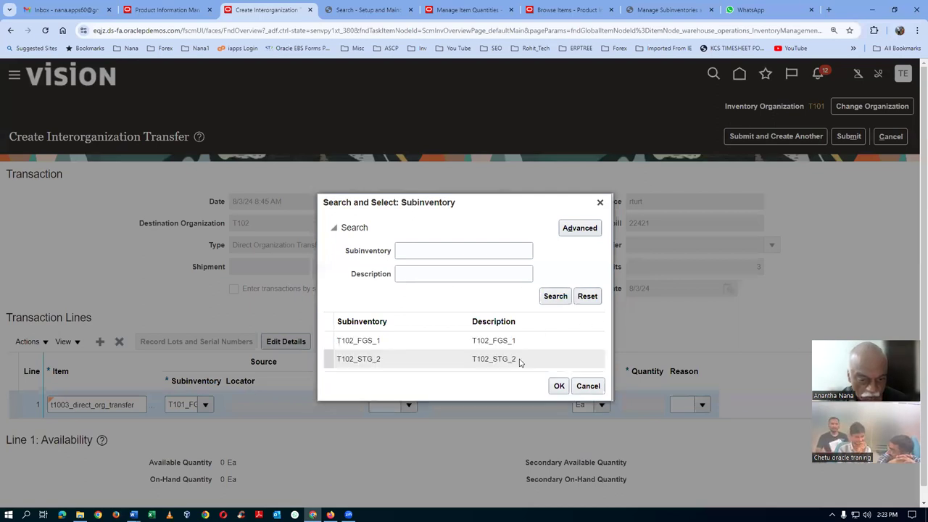
pyautogui.click(404, 329)
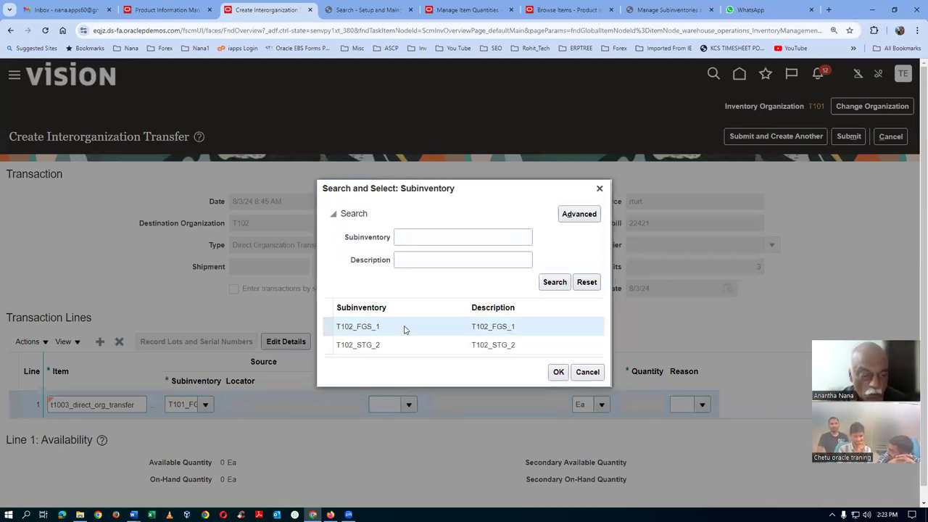
pyautogui.click(559, 372)
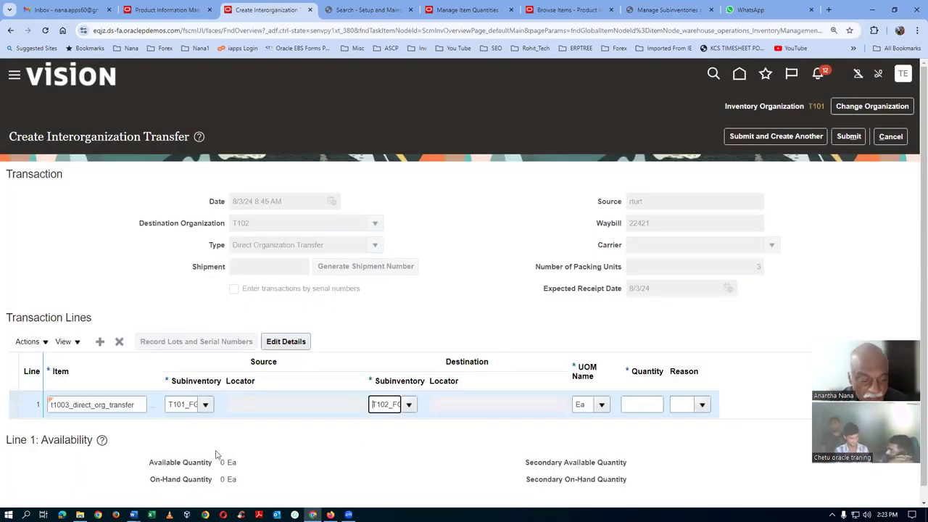
# Step: Enter quantity 10 on line 1 and dismiss the INV-2415089 error that only 0 is available
pyautogui.write('10')
pyautogui.press('Tab')
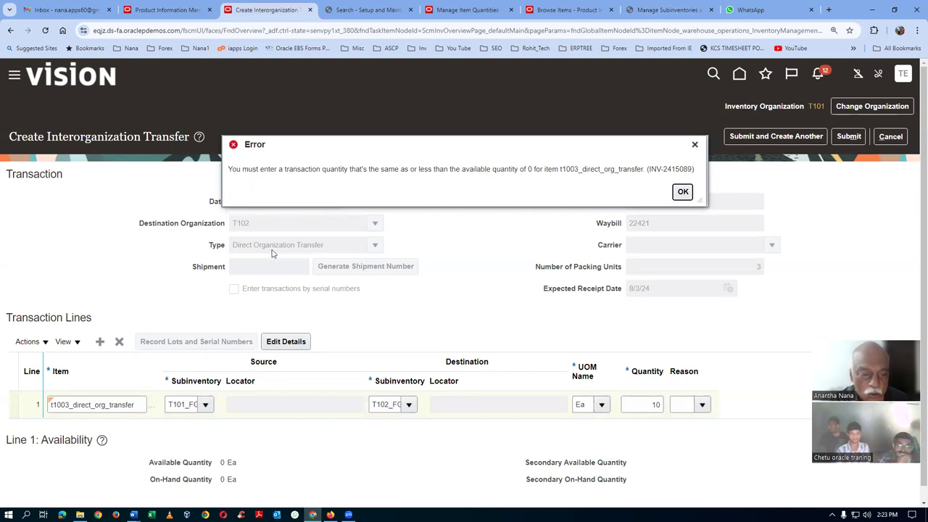
pyautogui.moveTo(271, 169); pyautogui.dragTo(639, 169)
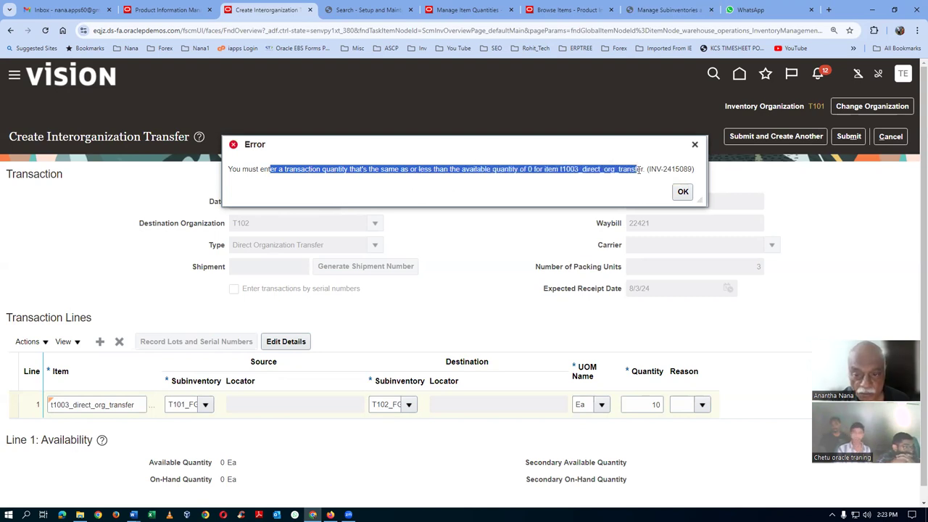
pyautogui.click(481, 184)
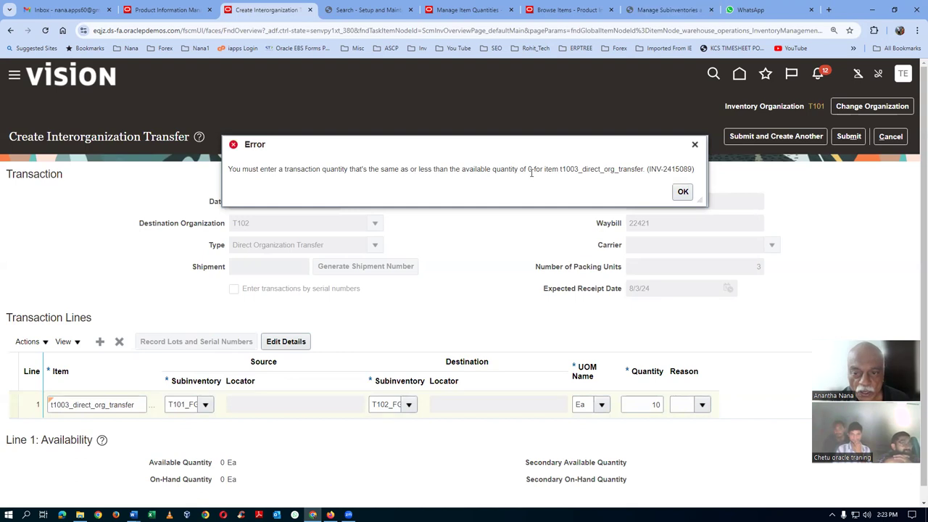
pyautogui.click(683, 192)
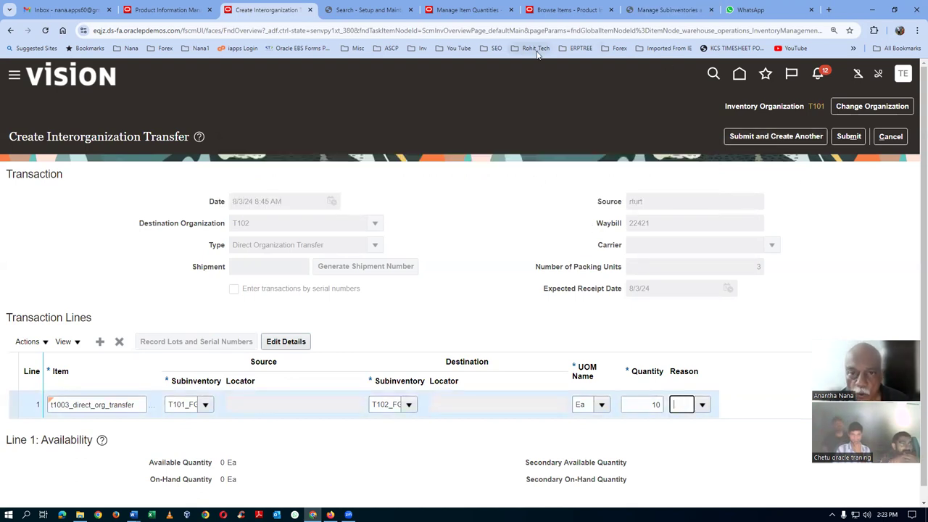
pyautogui.click(365, 10)
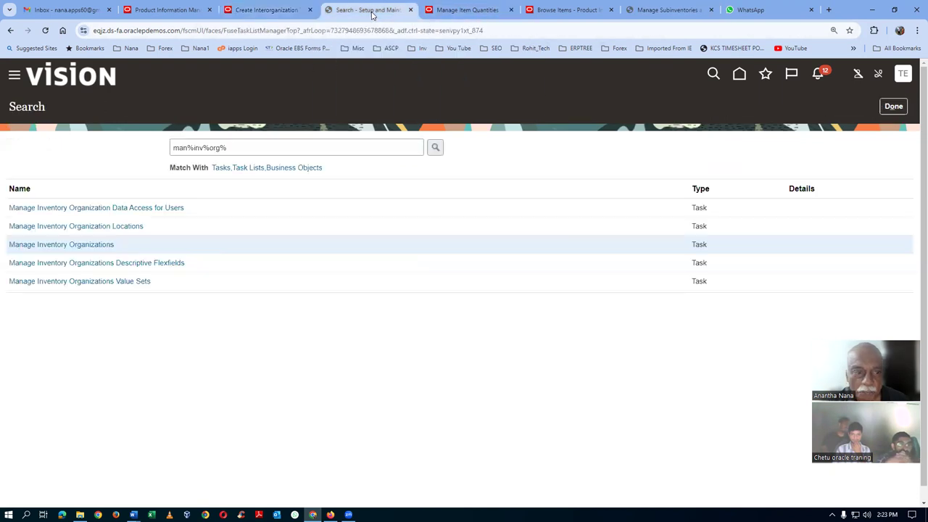
# Step: In Manage Inventory Organizations, search for organization name t10 to reach T101's parameters
pyautogui.click(63, 245)
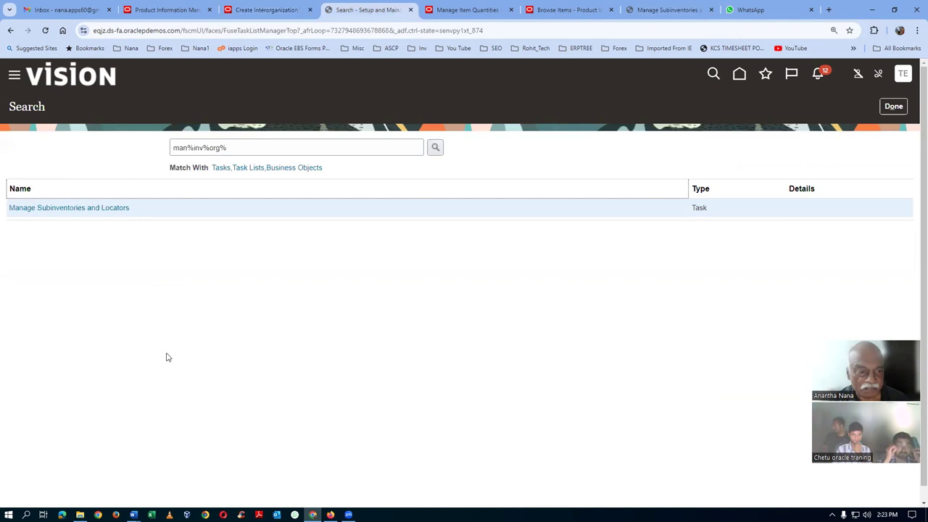
pyautogui.click(254, 146)
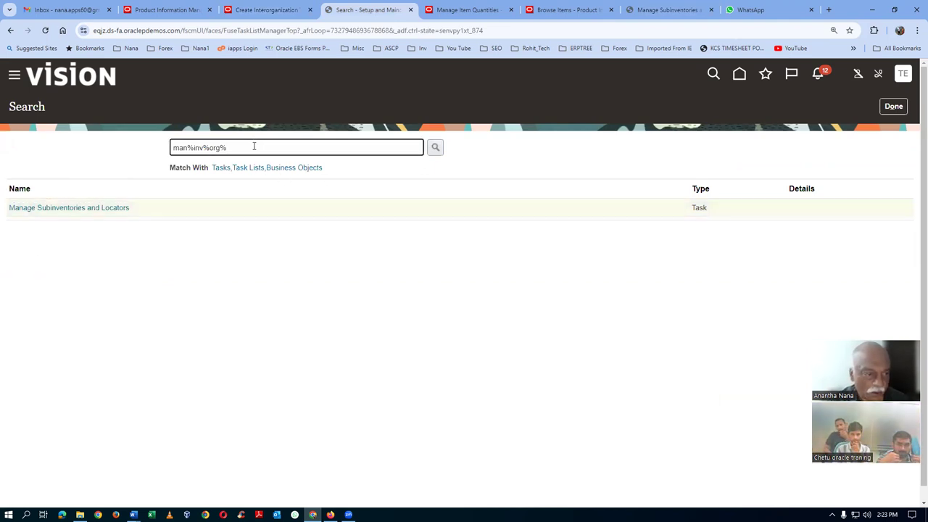
pyautogui.press('Return')
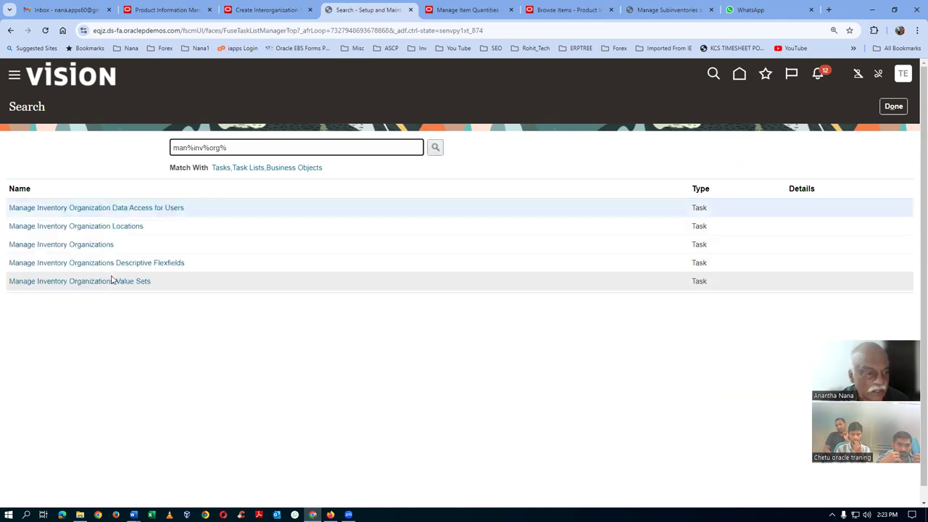
pyautogui.click(60, 244)
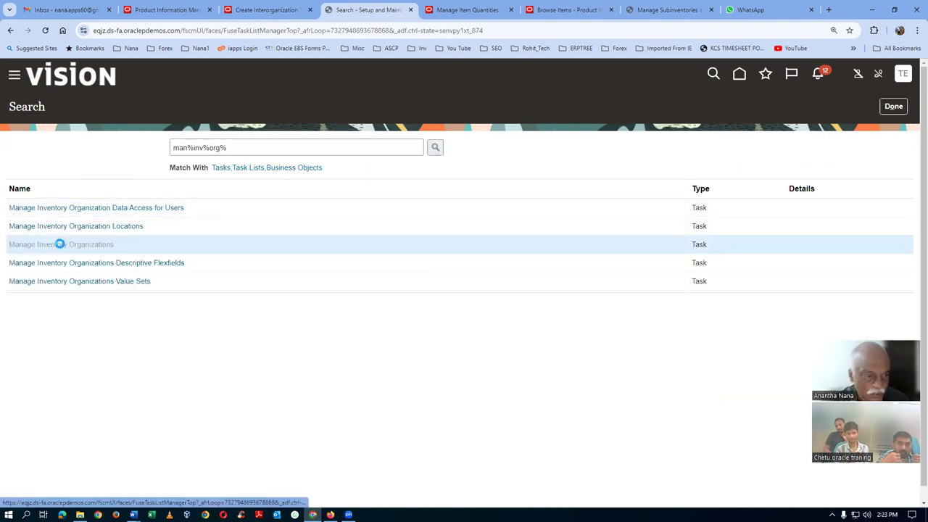
pyautogui.click(169, 196)
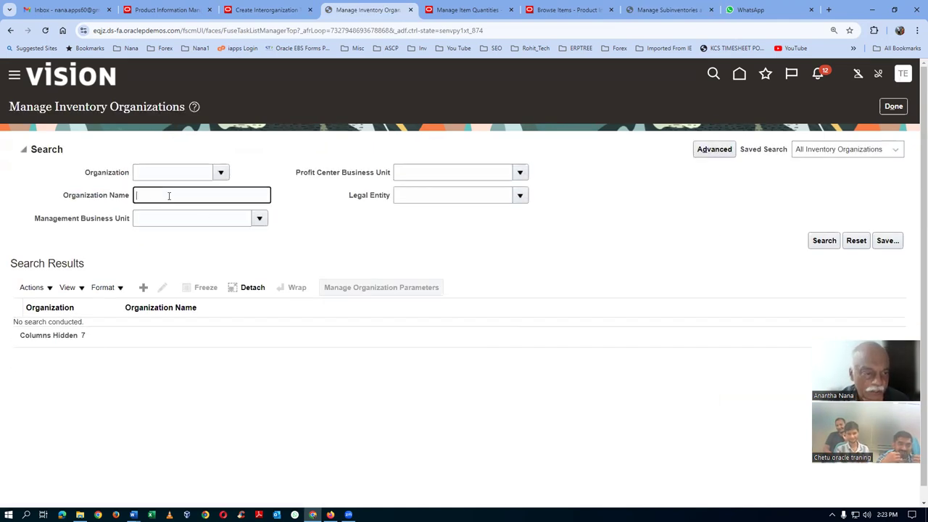
pyautogui.write('t10')
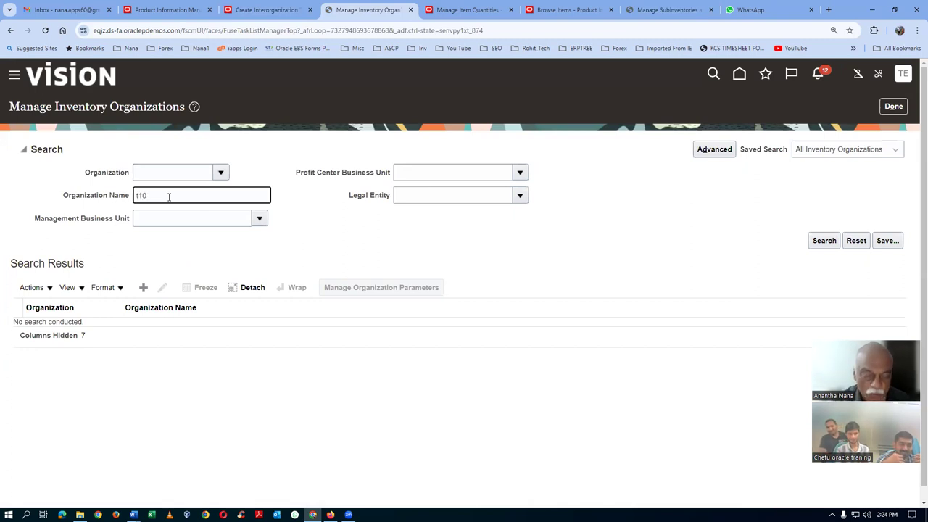
pyautogui.press('Return')
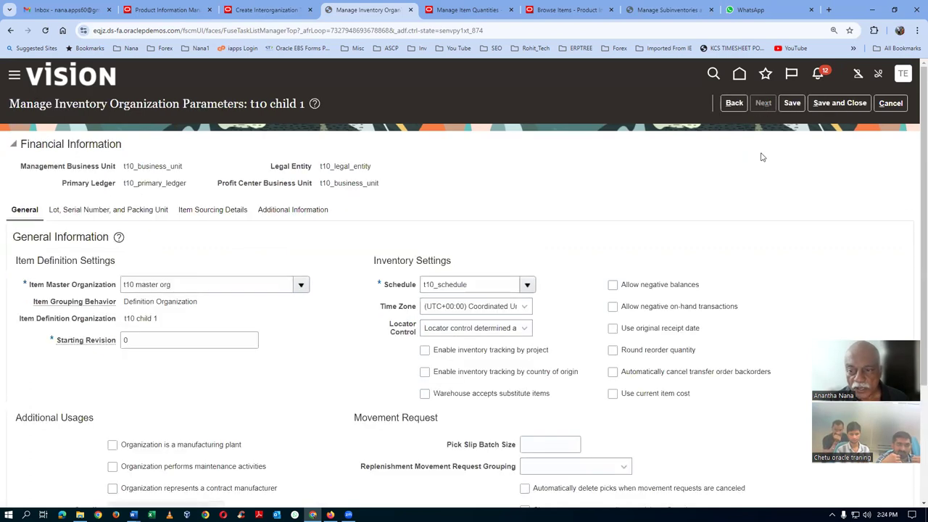
# Step: Tick Allow negative balances under Inventory Settings for t10 child 1
pyautogui.click(613, 286)
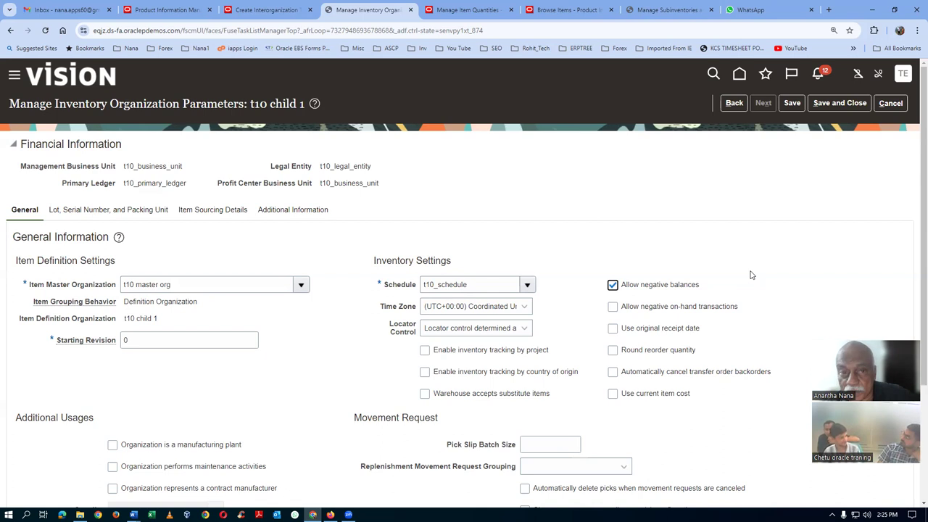
# Step: Save and close the t10 child 1 parameters, then go back to the empty transfer form
pyautogui.click(264, 11)
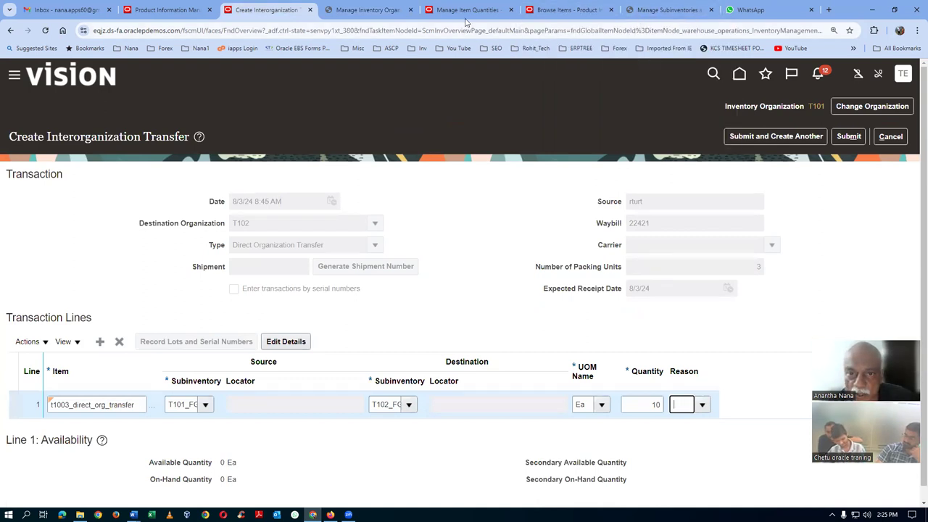
pyautogui.click(388, 12)
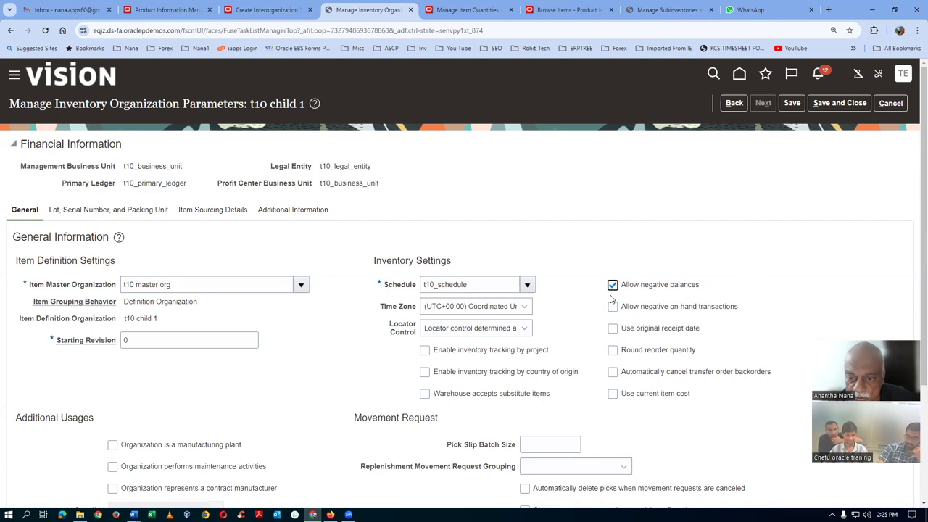
pyautogui.click(838, 103)
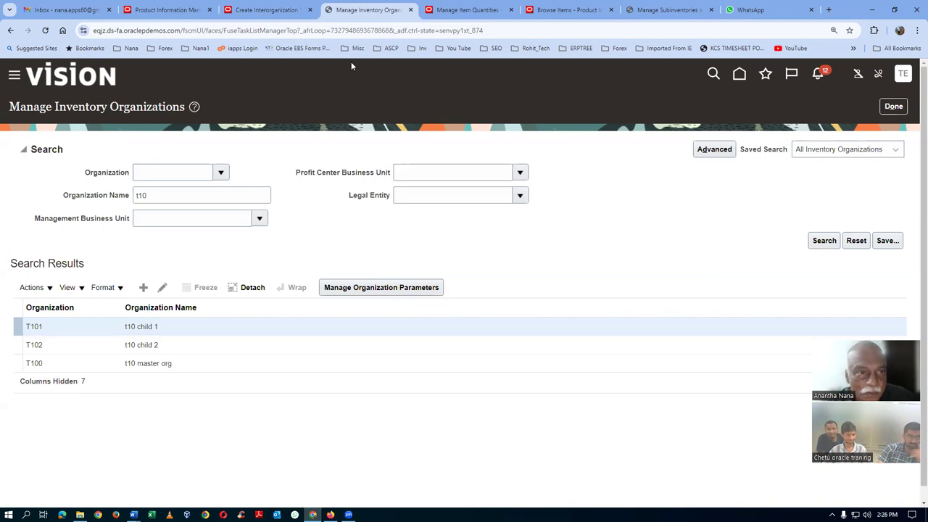
pyautogui.click(282, 14)
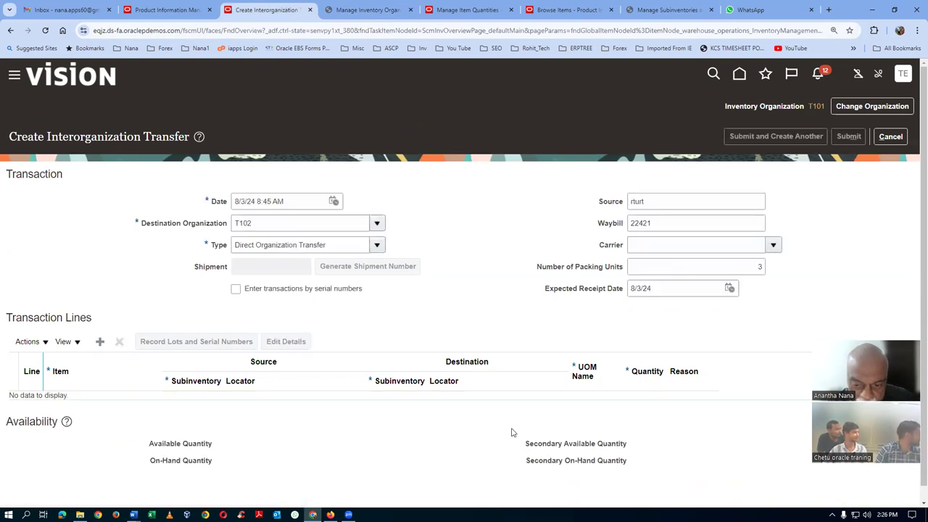
# Step: Add a new line for item t1003 with source subinventory T101_FGS
pyautogui.click(99, 343)
pyautogui.write('t1003')
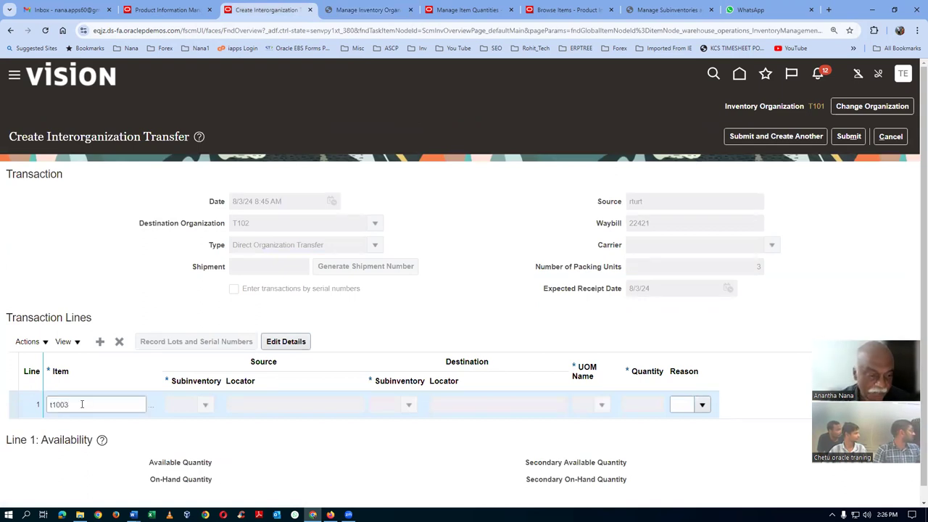
pyautogui.click(208, 406)
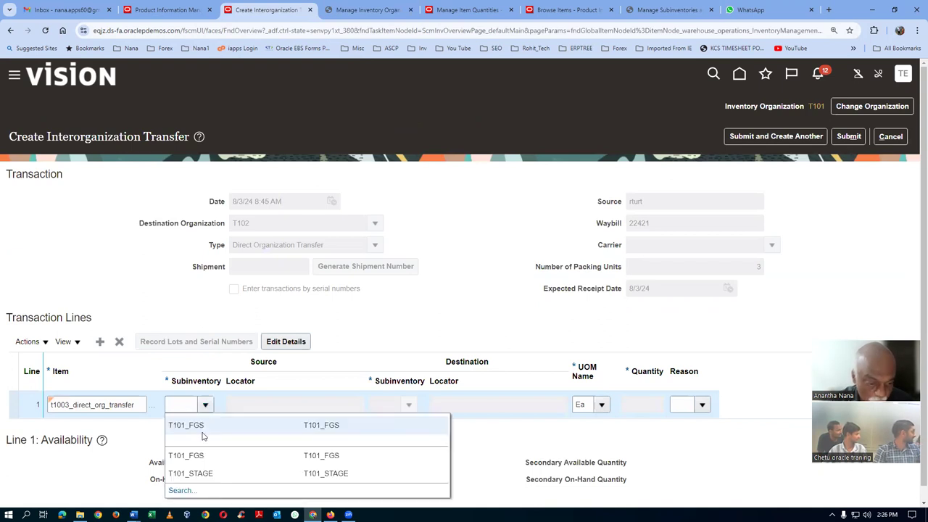
pyautogui.click(205, 427)
pyautogui.click(381, 405)
# Step: Set destination T102_FGS_1 and quantity 10 Ea, which is again rejected for zero availability
pyautogui.click(409, 405)
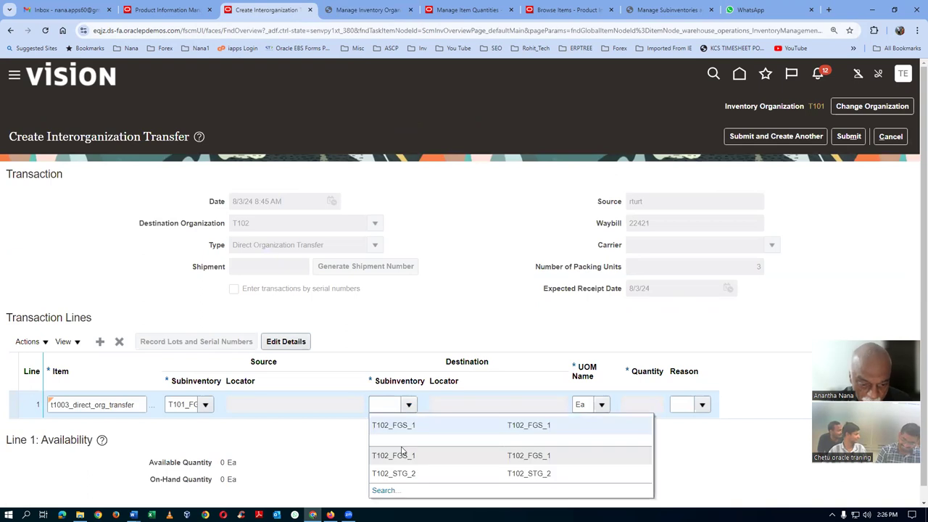
pyautogui.click(388, 470)
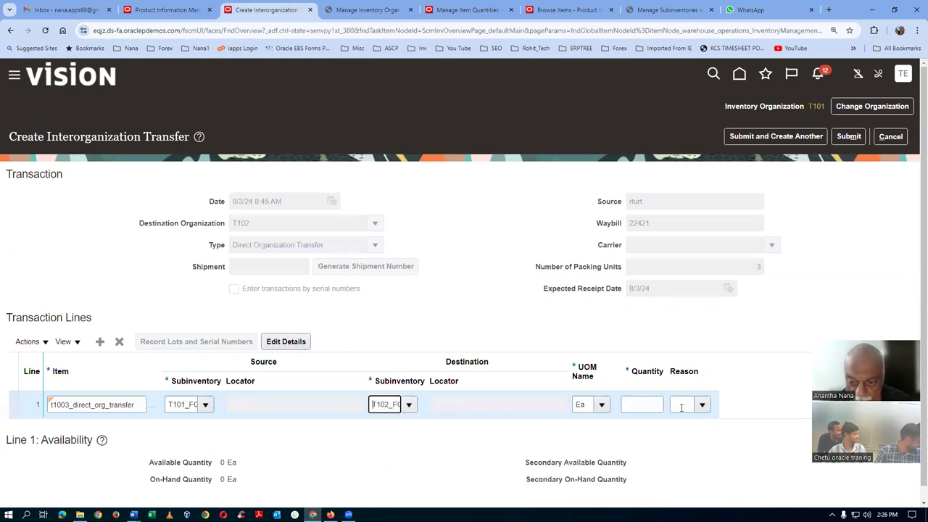
pyautogui.click(632, 408)
pyautogui.write('10')
pyautogui.press('Tab')
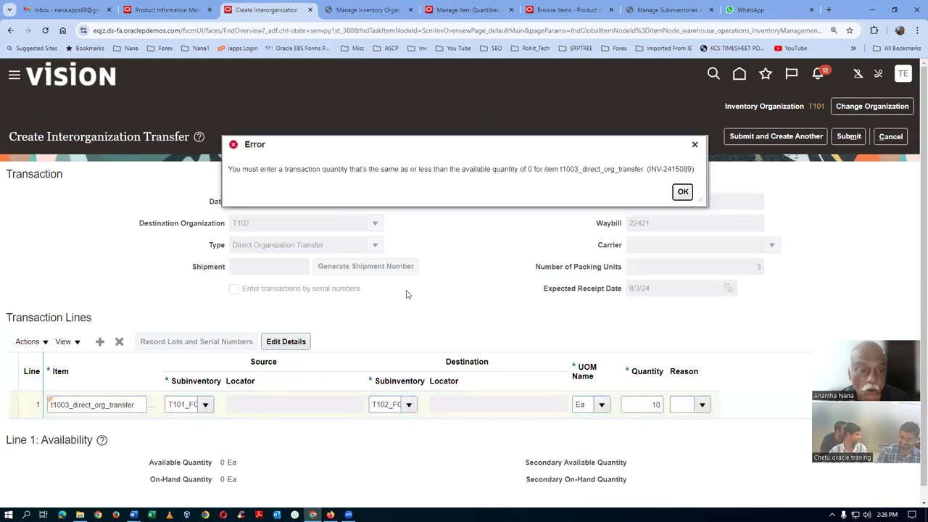
pyautogui.moveTo(239, 169); pyautogui.dragTo(632, 180)
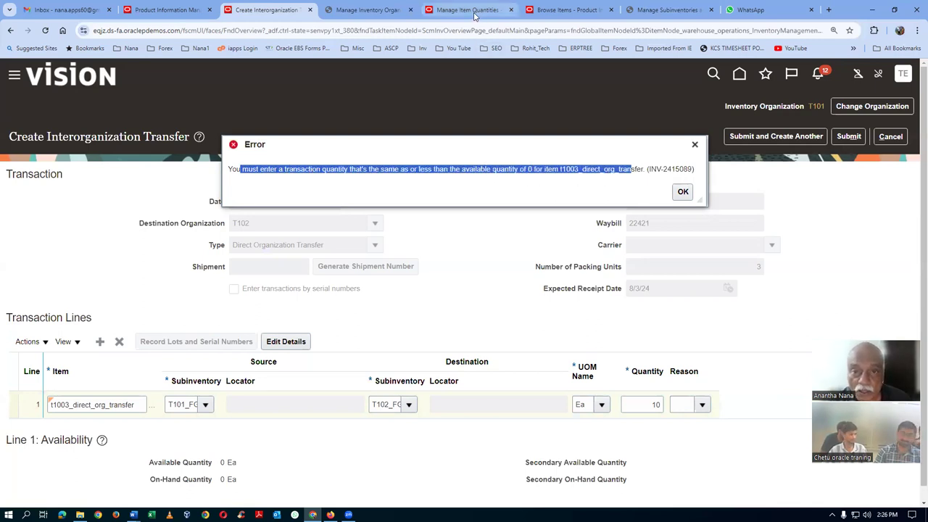
pyautogui.click(467, 9)
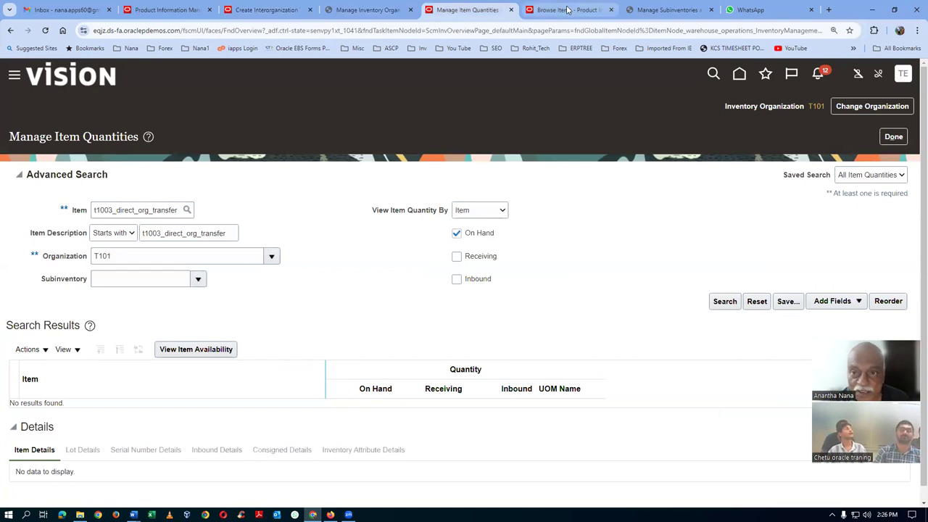
# Step: Dismiss the zero-availability error on the transfer form, keeping line 1 at 10 Ea
pyautogui.click(366, 10)
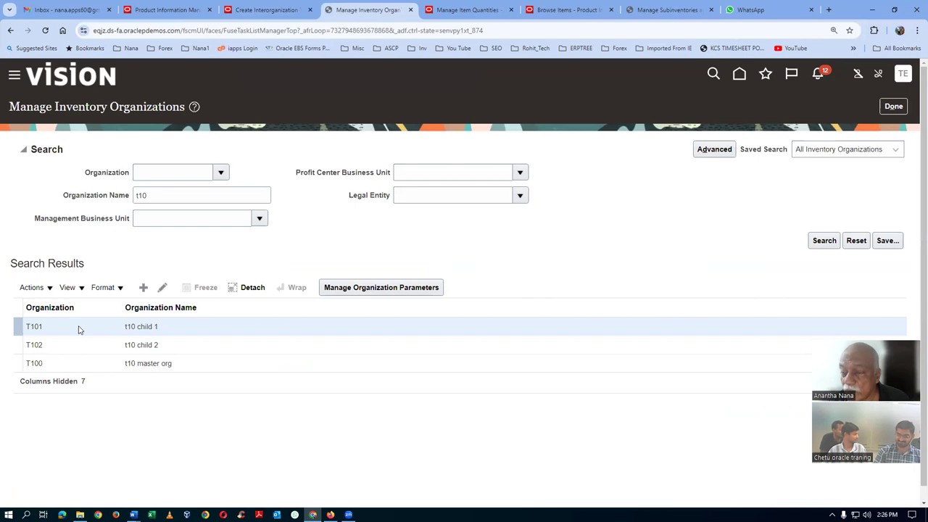
pyautogui.click(265, 10)
pyautogui.click(358, 194)
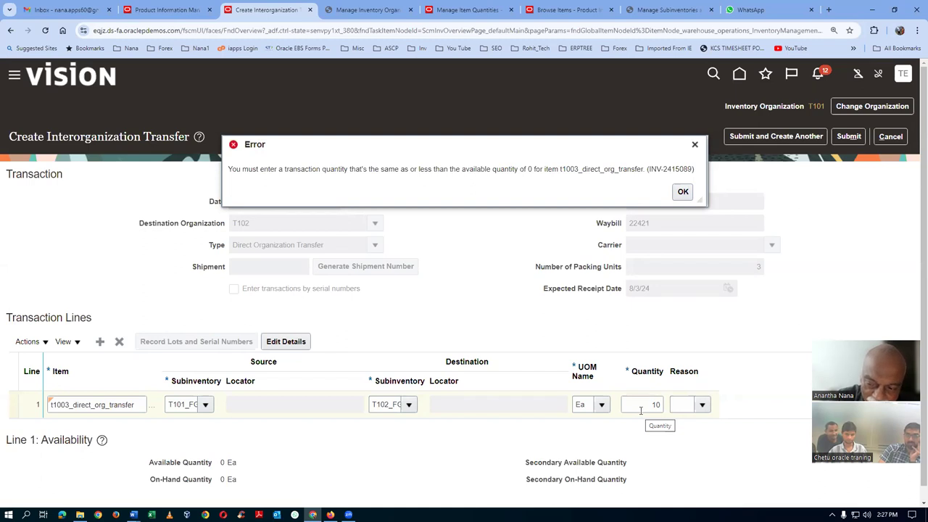
pyautogui.click(683, 192)
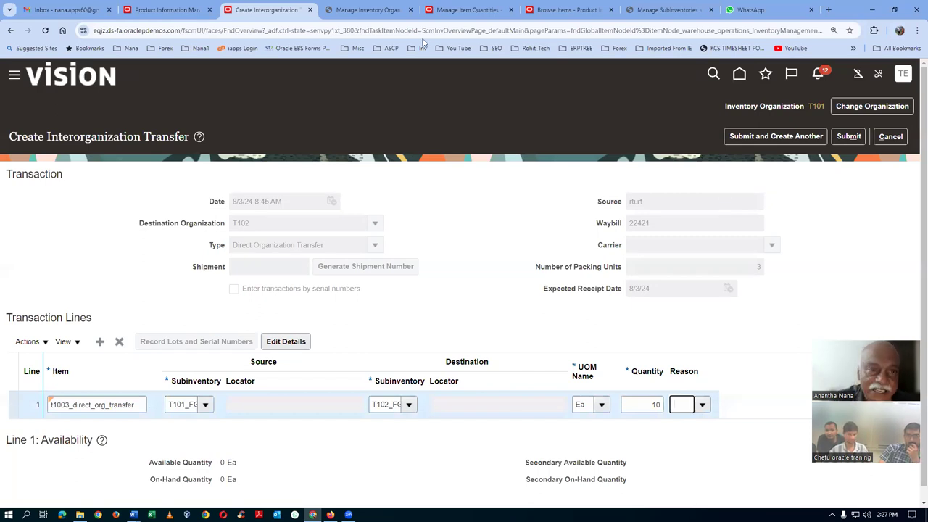
pyautogui.click(366, 10)
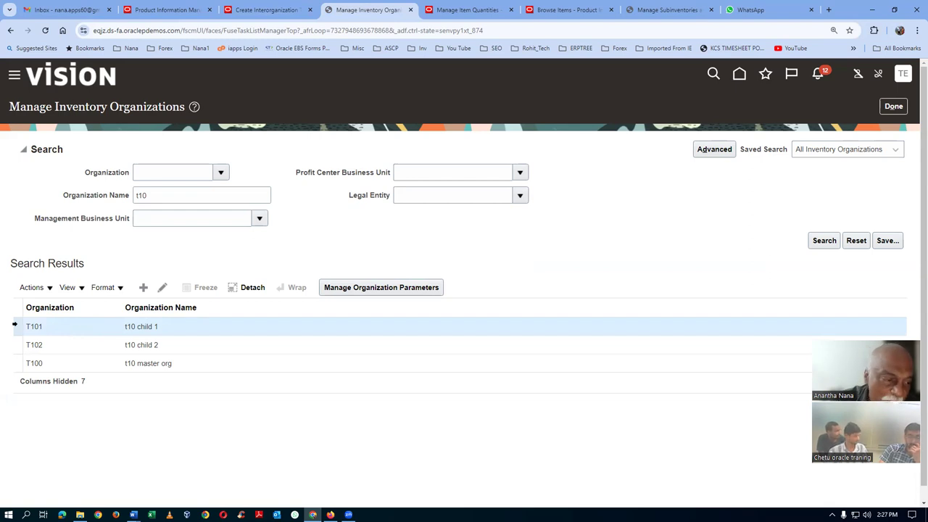
pyautogui.hotkey('ctrl', 'shift', 'Tab')
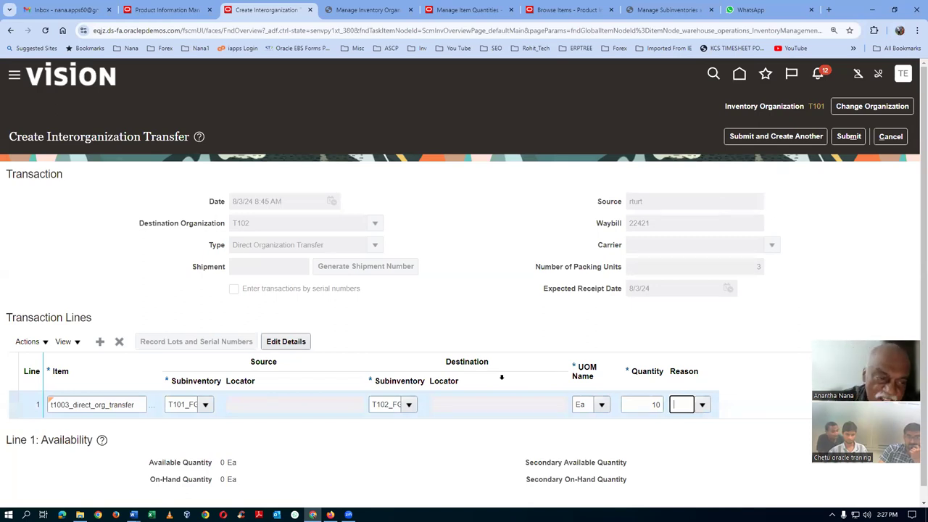
# Step: Accept the pending transfer warning and sign out of Oracle Fusion Cloud
pyautogui.click(886, 139)
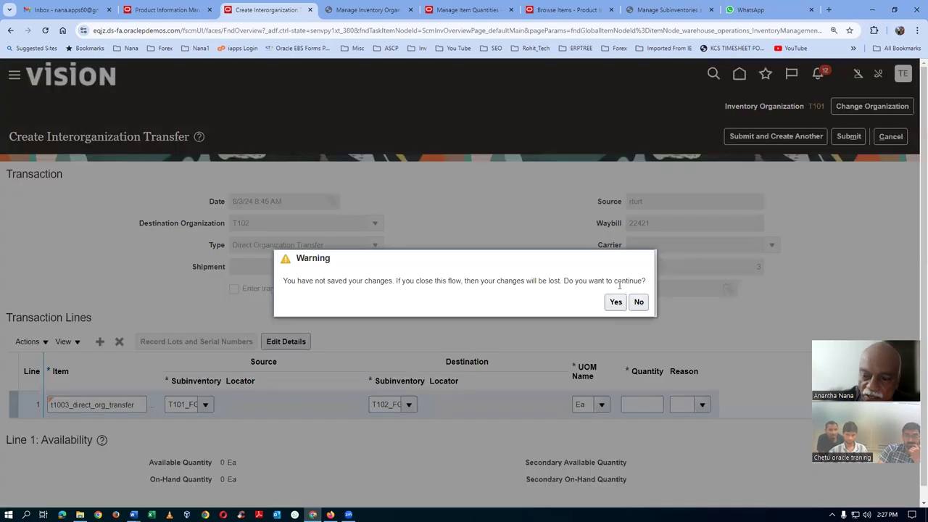
pyautogui.click(616, 301)
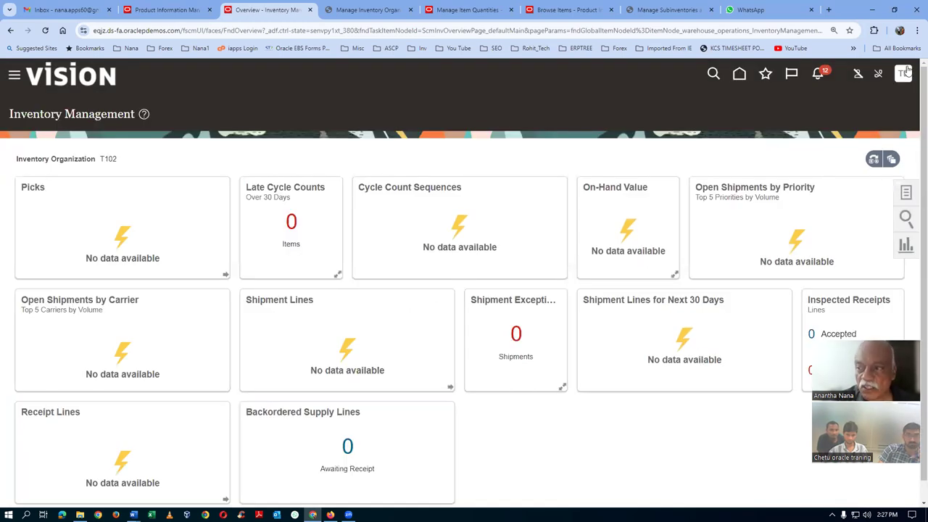
pyautogui.click(904, 75)
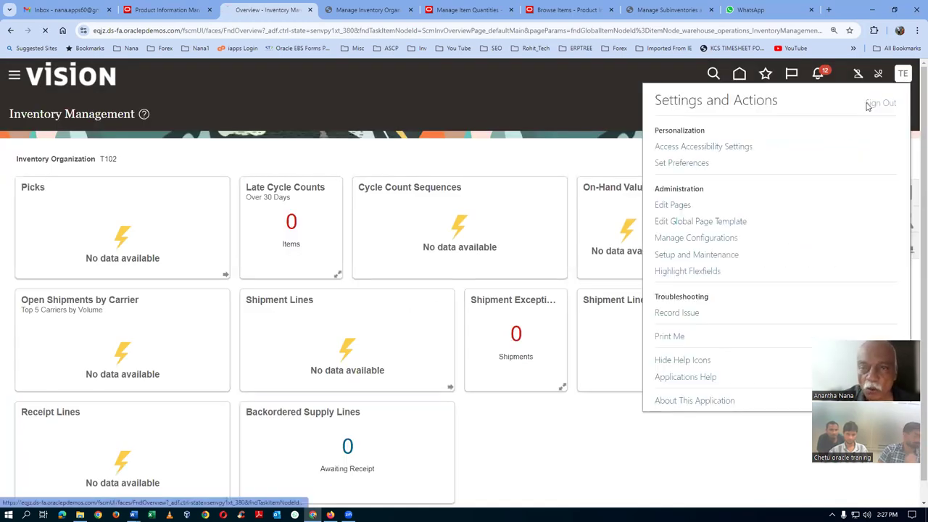
pyautogui.click(868, 105)
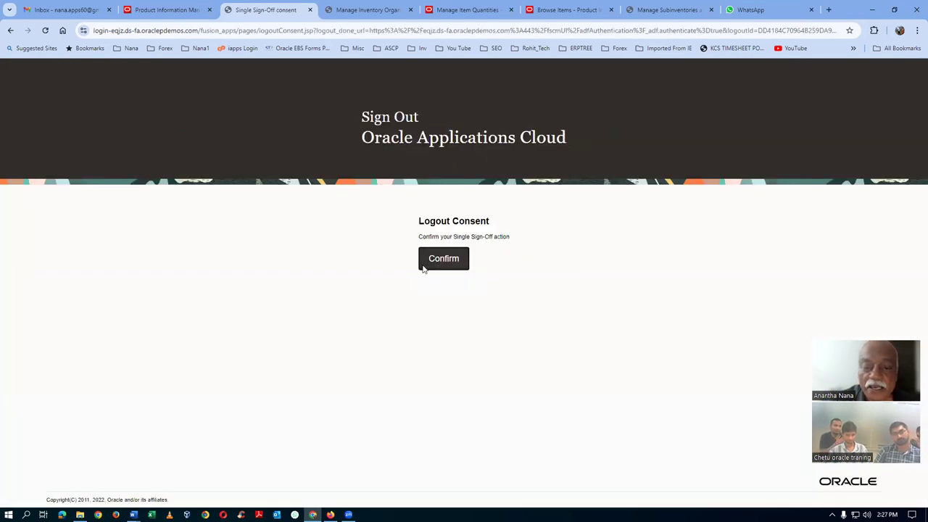
pyautogui.click(439, 264)
pyautogui.click(174, 10)
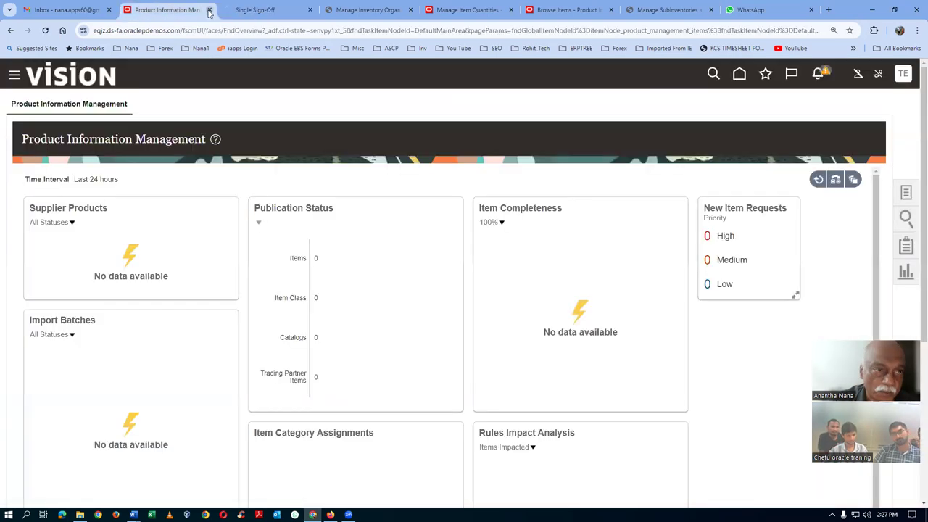
# Step: Close the leftover Product Information Management, Inventory Organizations, Item Quantities, Browse Items and Subinventories tabs
pyautogui.click(209, 10)
pyautogui.click(275, 10)
pyautogui.click(310, 10)
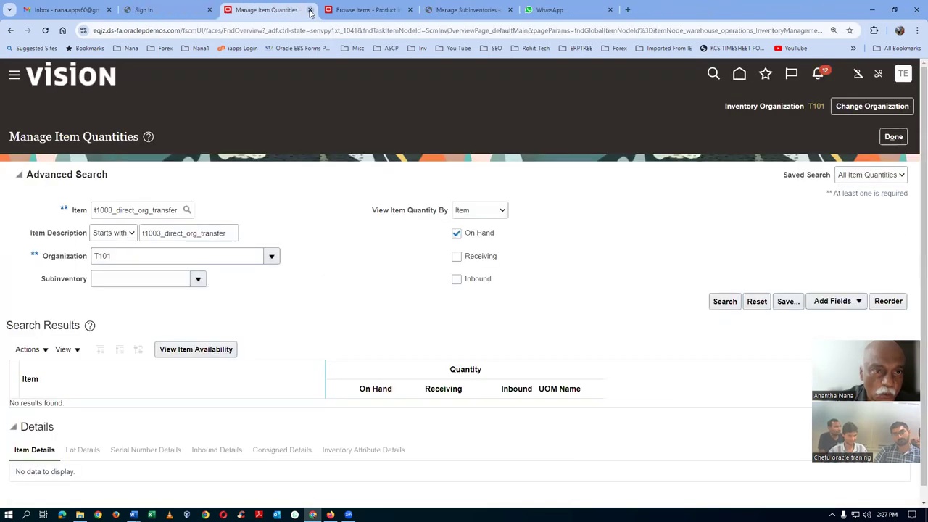
pyautogui.click(311, 10)
pyautogui.click(310, 10)
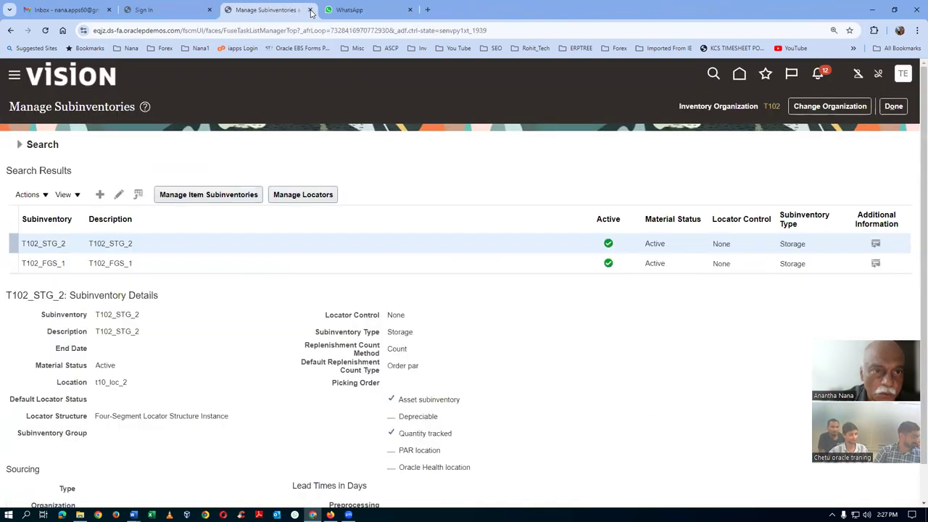
pyautogui.click(310, 11)
pyautogui.click(167, 9)
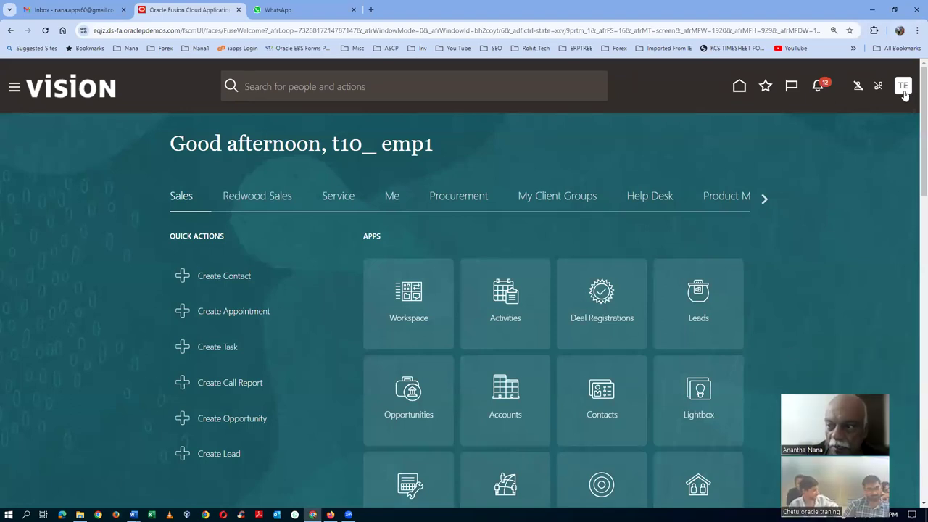
# Step: From Favorites, go to INV Overview and launch Create Interorganization Transfer
pyautogui.click(769, 92)
pyautogui.click(557, 230)
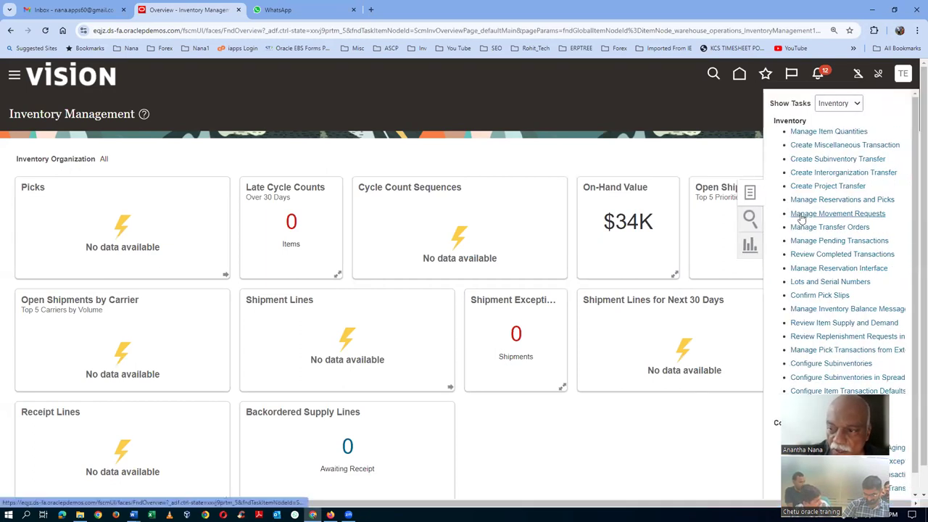
pyautogui.click(825, 174)
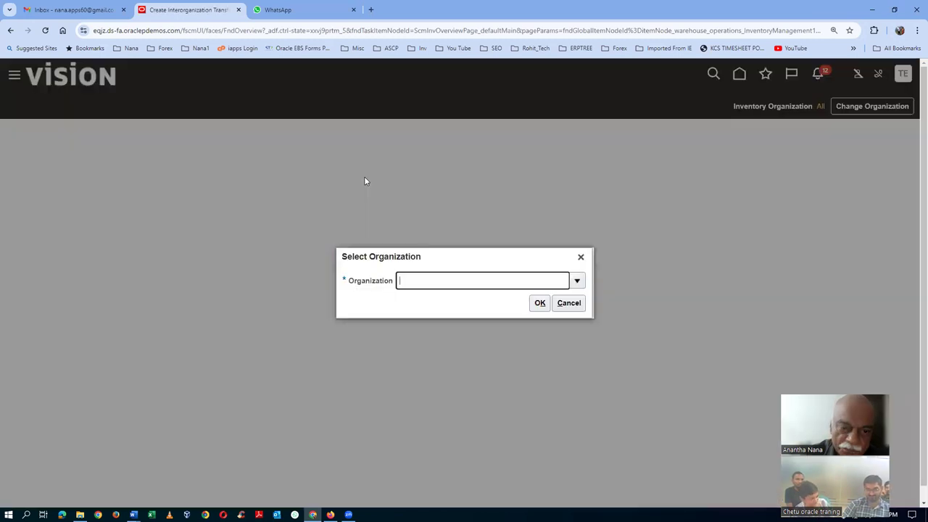
# Step: Start the transfer in organization T101 with destination organization T102
pyautogui.click(413, 281)
pyautogui.write('T1')
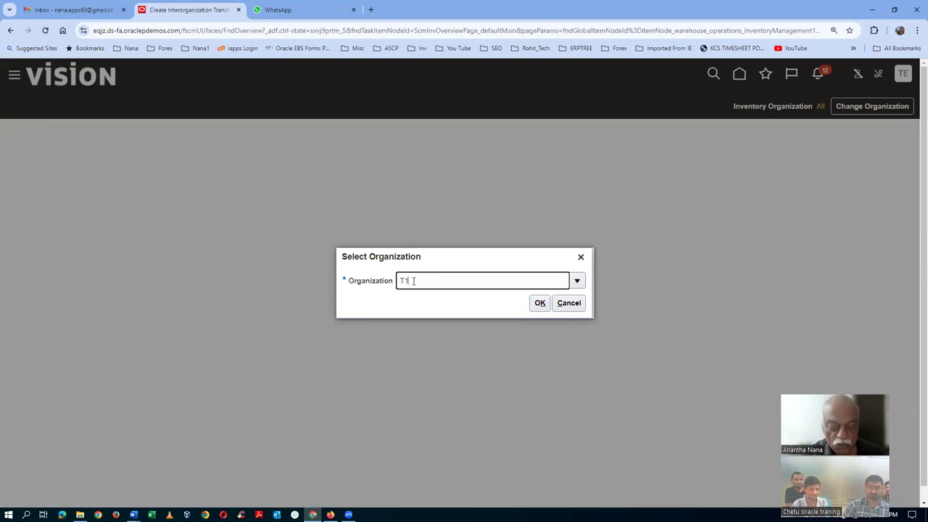
pyautogui.write('01')
pyautogui.click(538, 304)
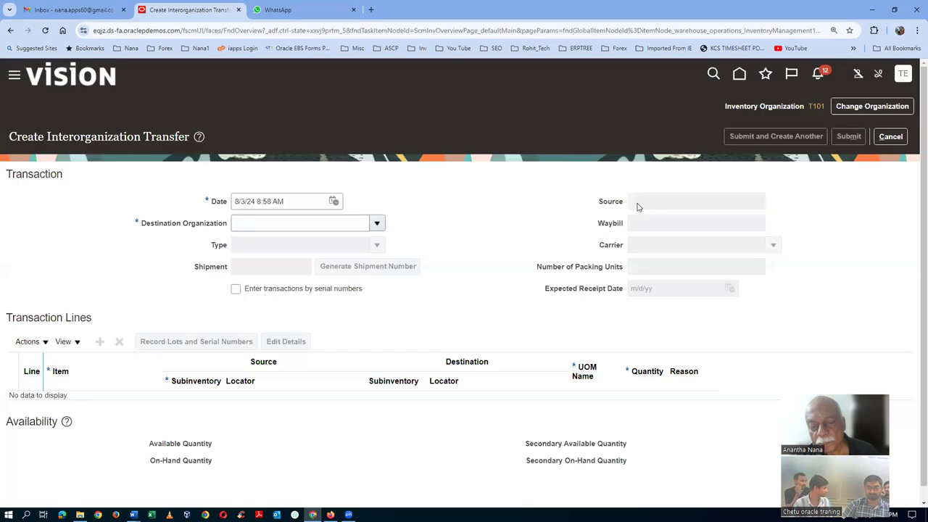
pyautogui.click(377, 225)
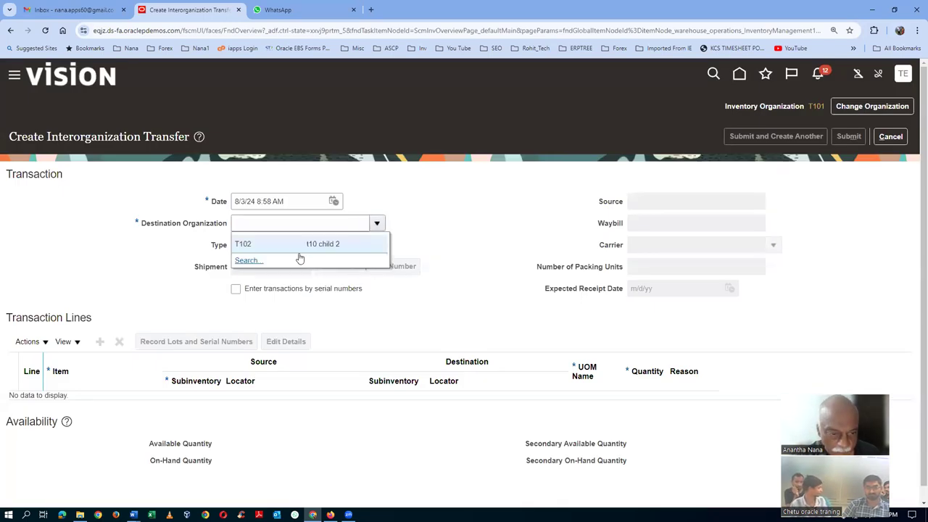
pyautogui.click(299, 251)
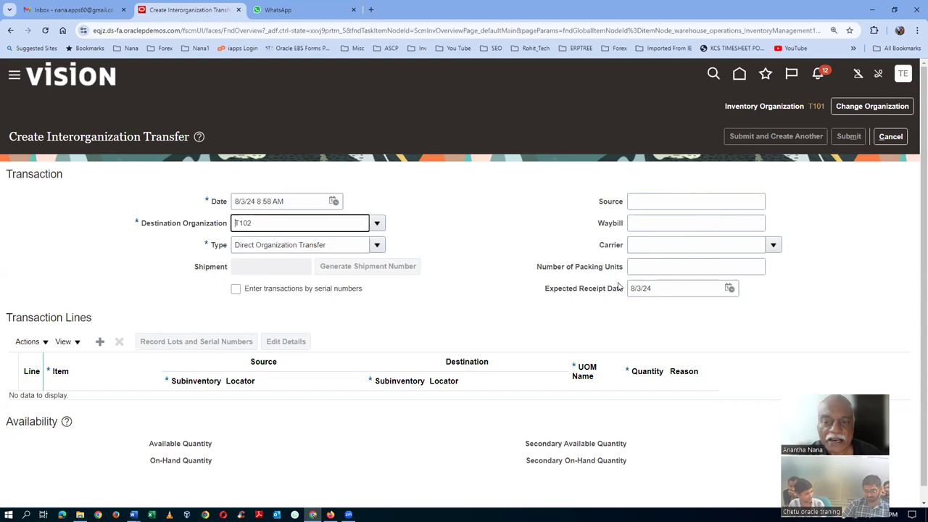
# Step: Add line t1003_direct_org_transfer from T101 into T102_FGS_1 at 10 Ea, accepting the quantity warning
pyautogui.click(100, 341)
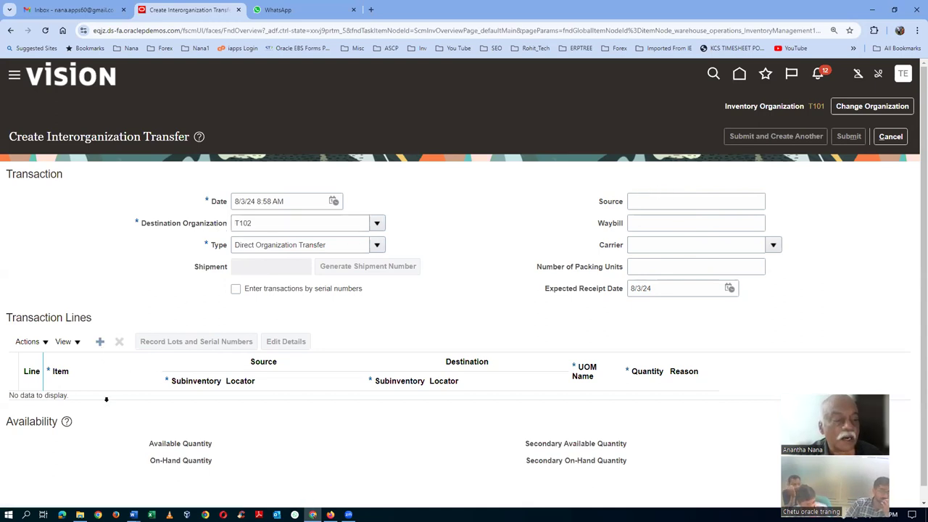
pyautogui.write('t1003')
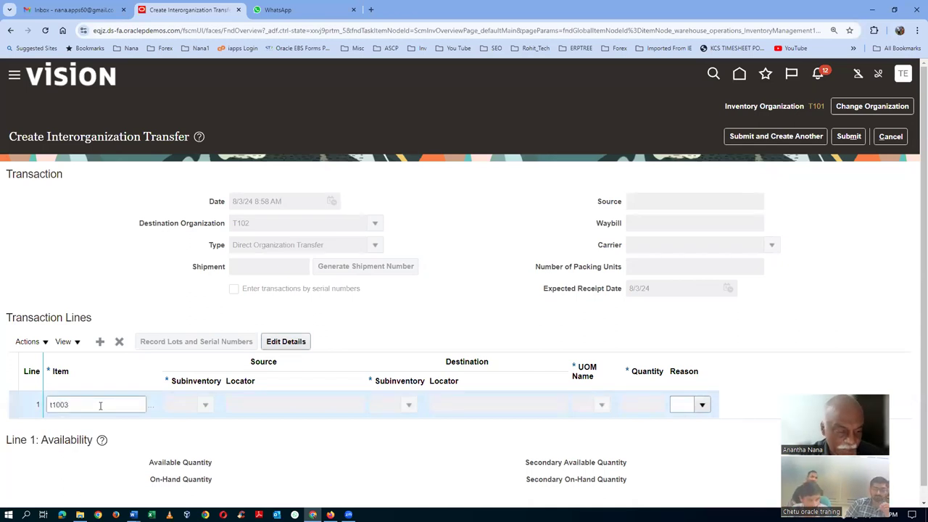
pyautogui.press('Tab')
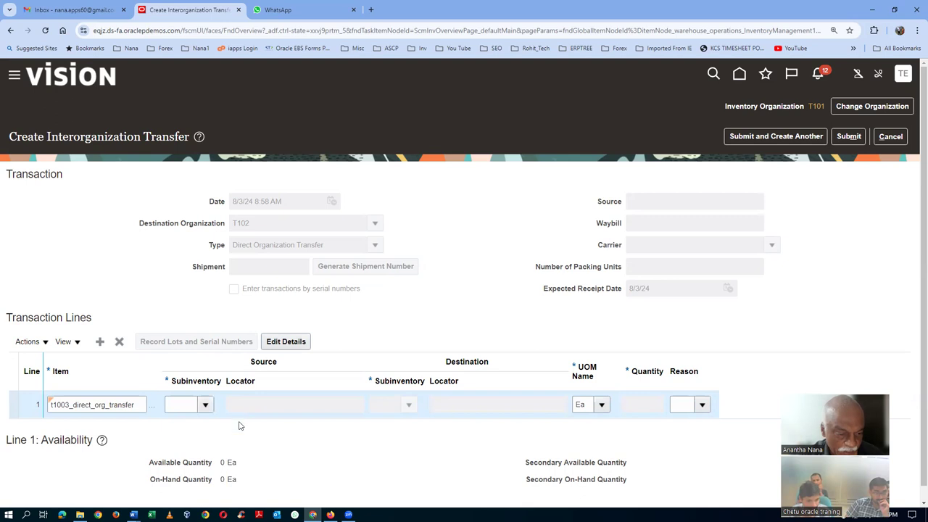
pyautogui.click(397, 407)
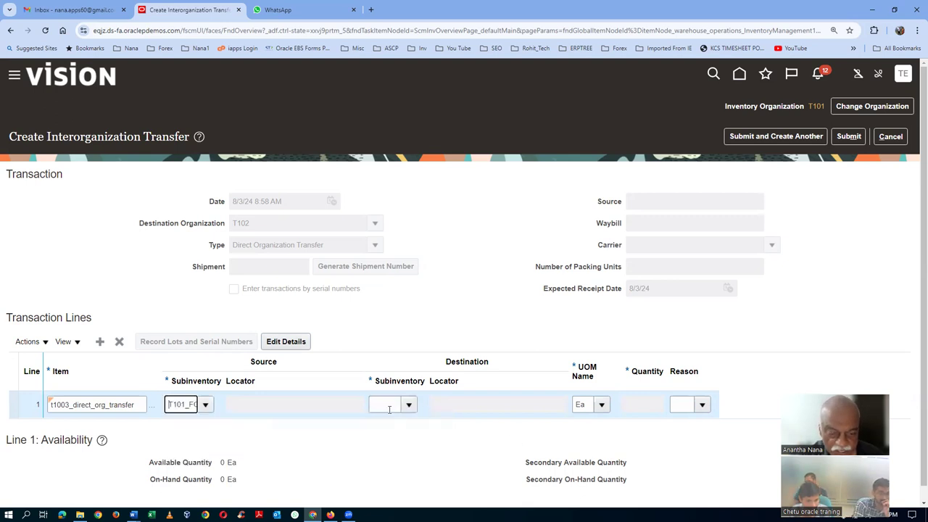
pyautogui.click(409, 406)
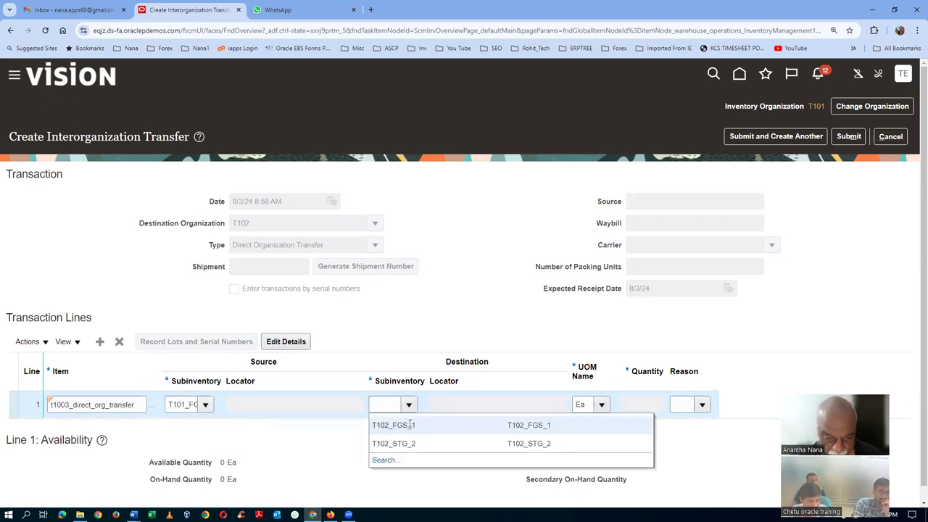
pyautogui.click(410, 424)
pyautogui.click(639, 404)
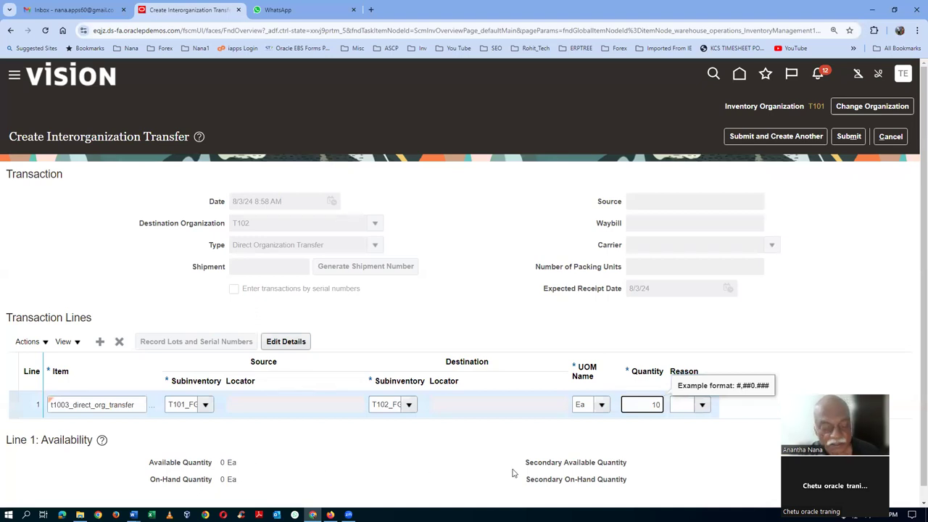
pyautogui.press('Tab')
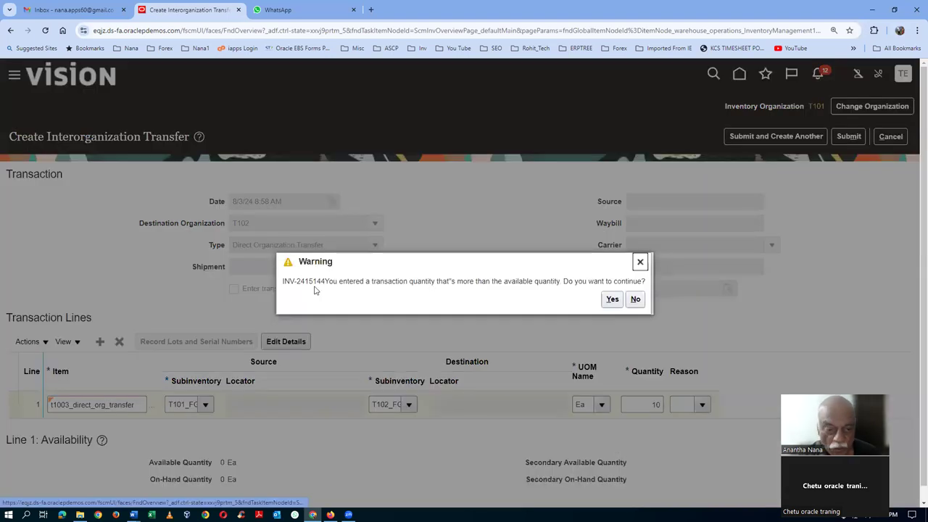
pyautogui.moveTo(309, 281); pyautogui.dragTo(555, 286)
pyautogui.click(613, 299)
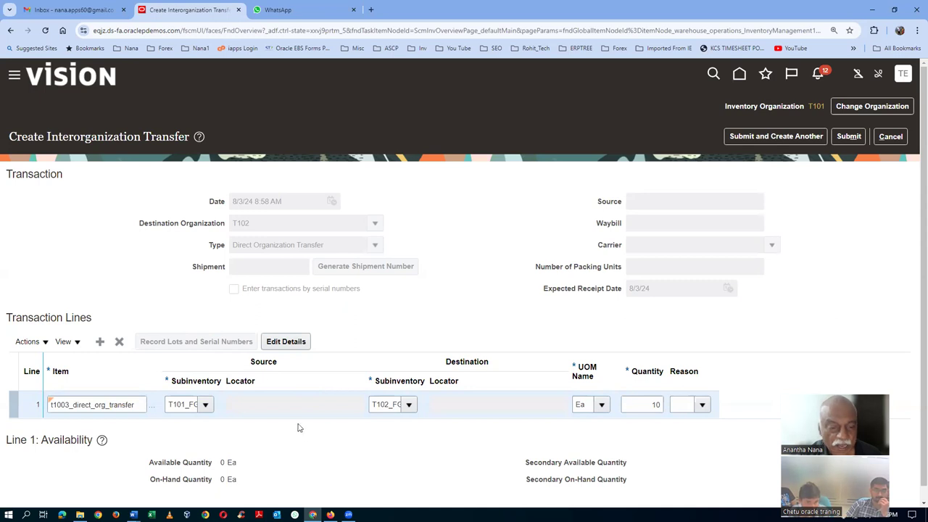
# Step: Open line 1's full details: t1003_direct_org_transfer, 10 Ea, T101_FGS to T102_FGS_1
pyautogui.click(283, 346)
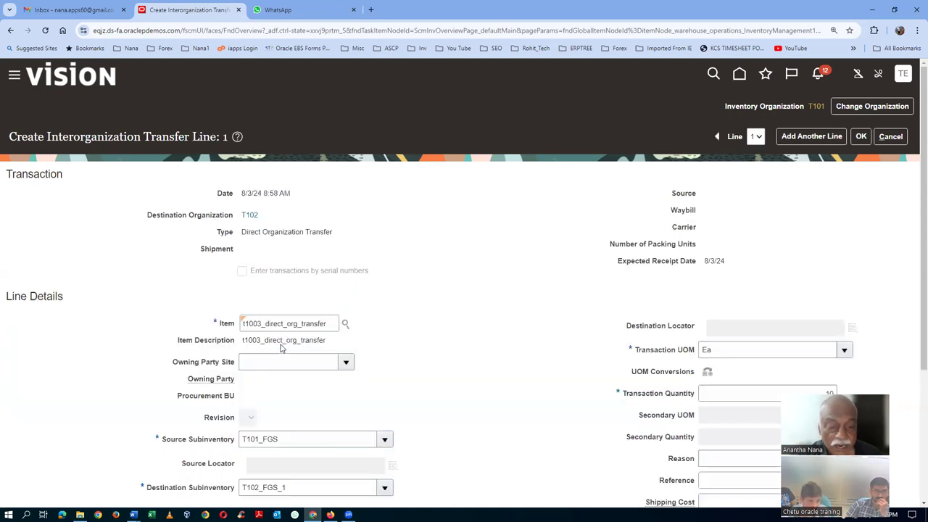
pyautogui.scroll(-2, 613, 325)
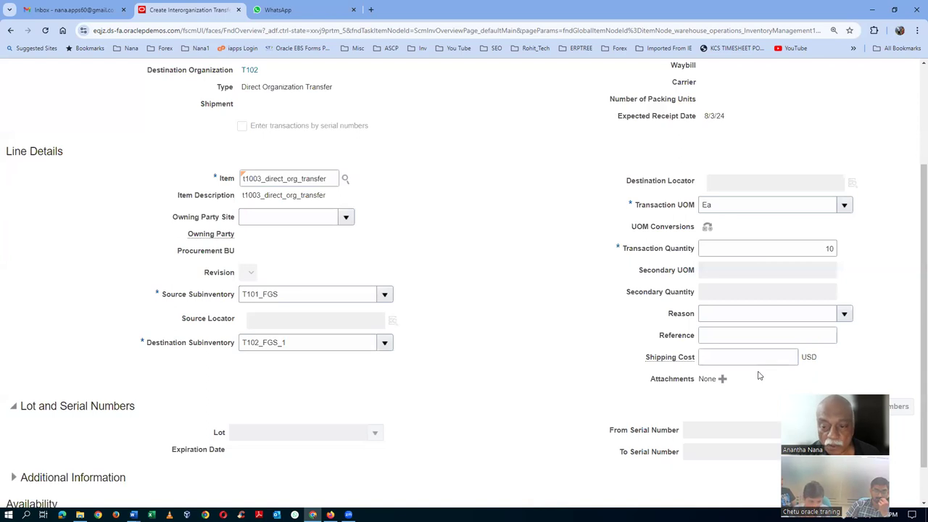
pyautogui.hotkey('alt', 'Tab')
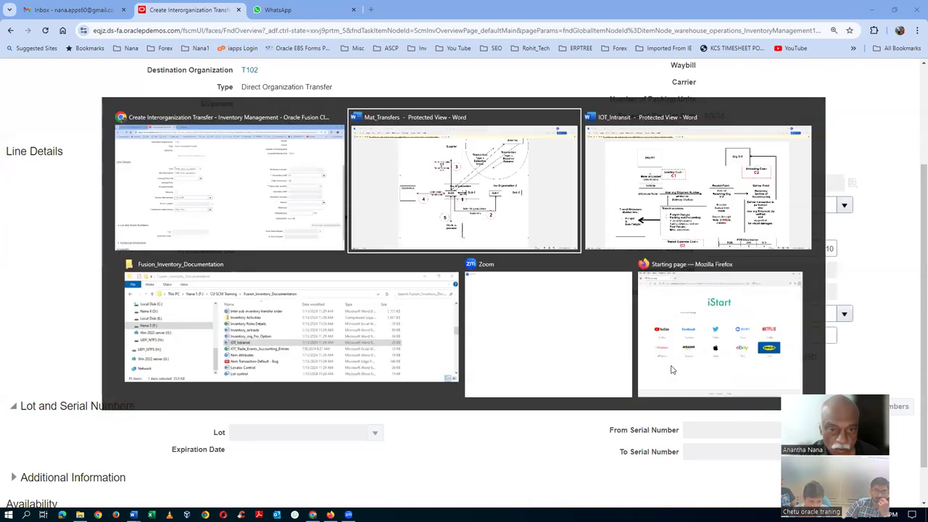
# Step: In the IOT_Intransit document, highlight the Transit Expenses Cost heading and expense list, then return to Oracle
pyautogui.hotkey('alt', 'Tab')
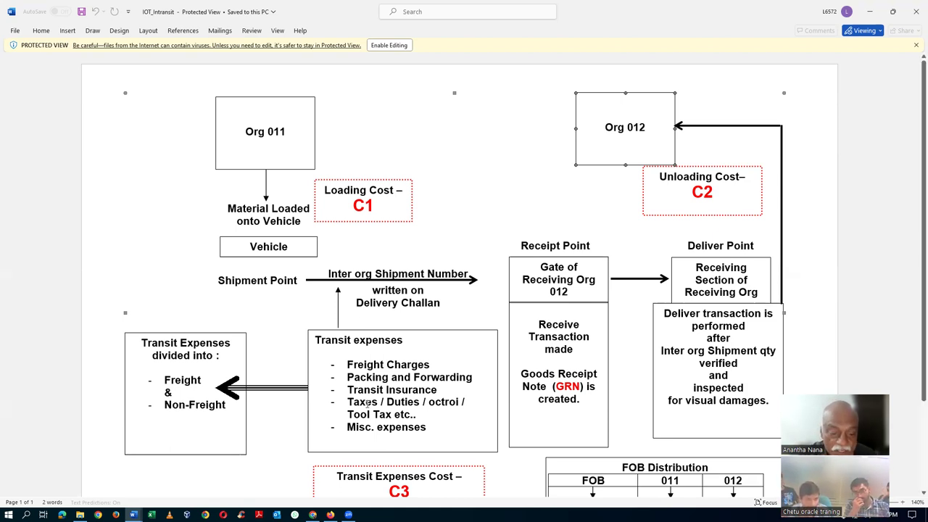
pyautogui.scroll(-2, 385, 488)
pyautogui.moveTo(360, 412); pyautogui.dragTo(463, 412)
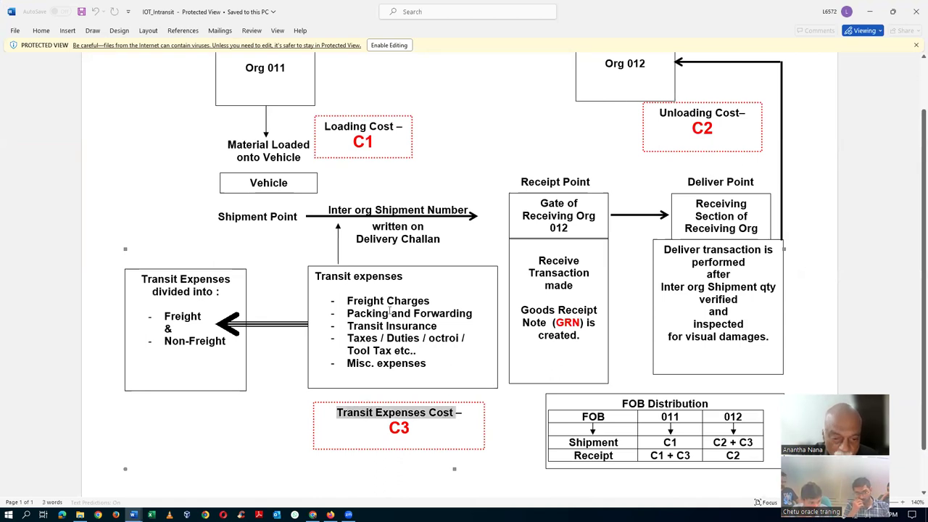
pyautogui.click(377, 303)
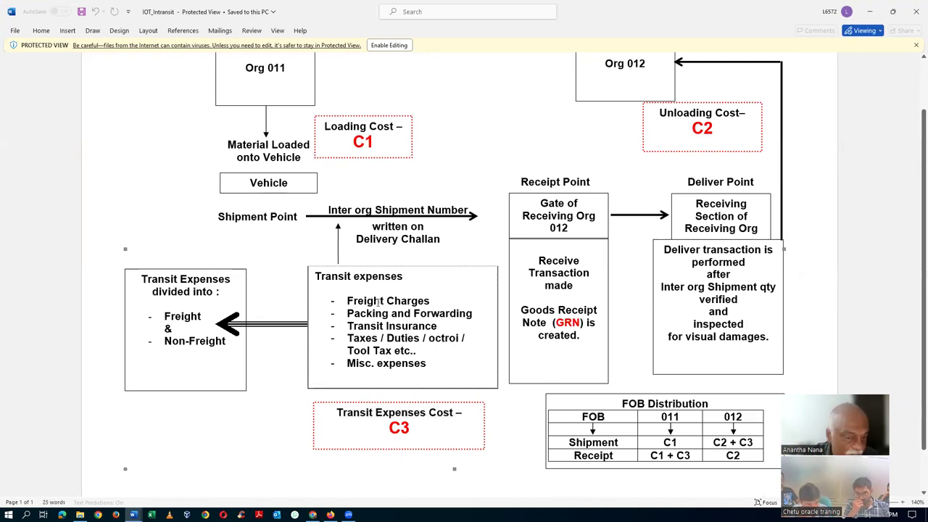
pyautogui.click(382, 313)
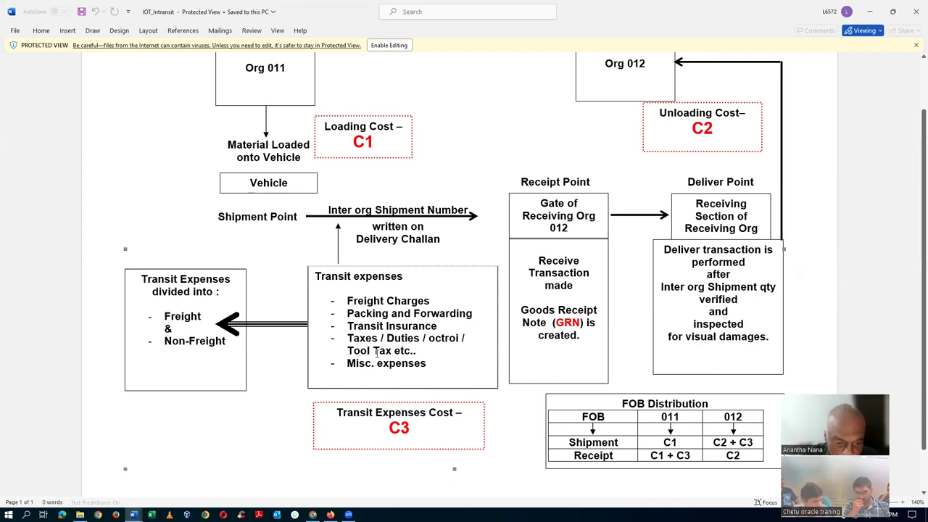
pyautogui.moveTo(407, 301); pyautogui.dragTo(383, 413)
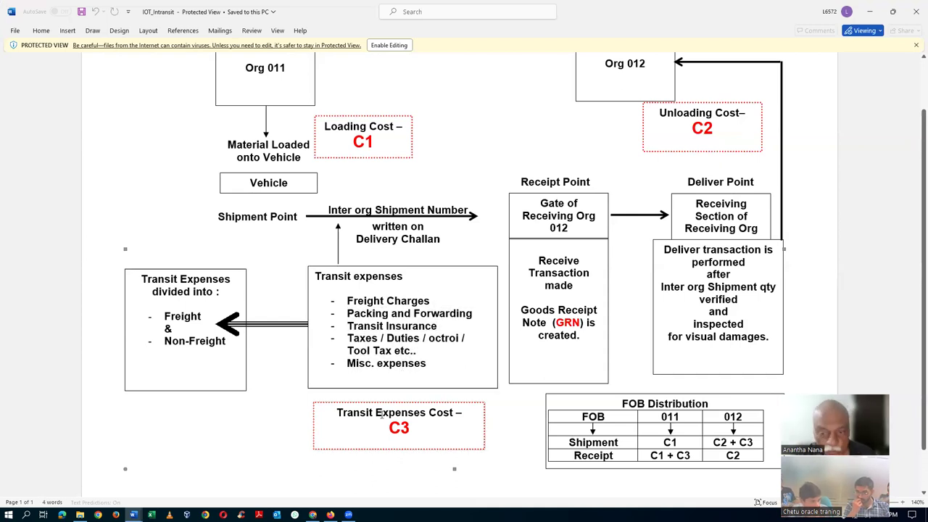
pyautogui.hotkey('alt', 'Tab')
pyautogui.click(722, 356)
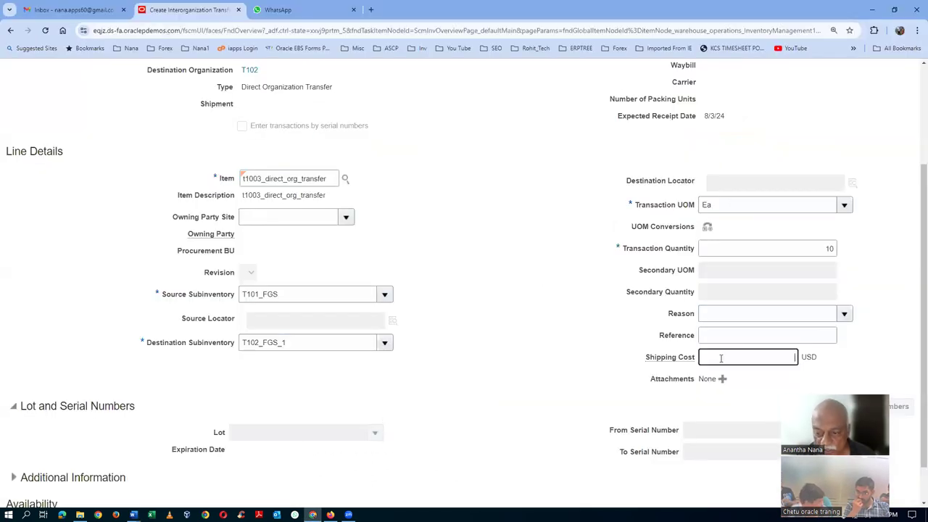
# Step: Enter a 10 USD shipping cost on line 1 and save the line to the transfer
pyautogui.write('10')
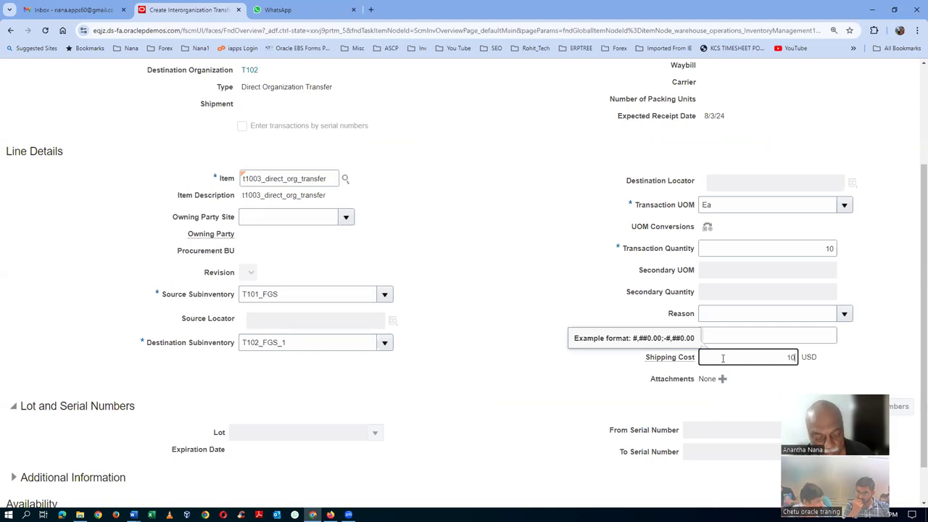
pyautogui.press('Tab')
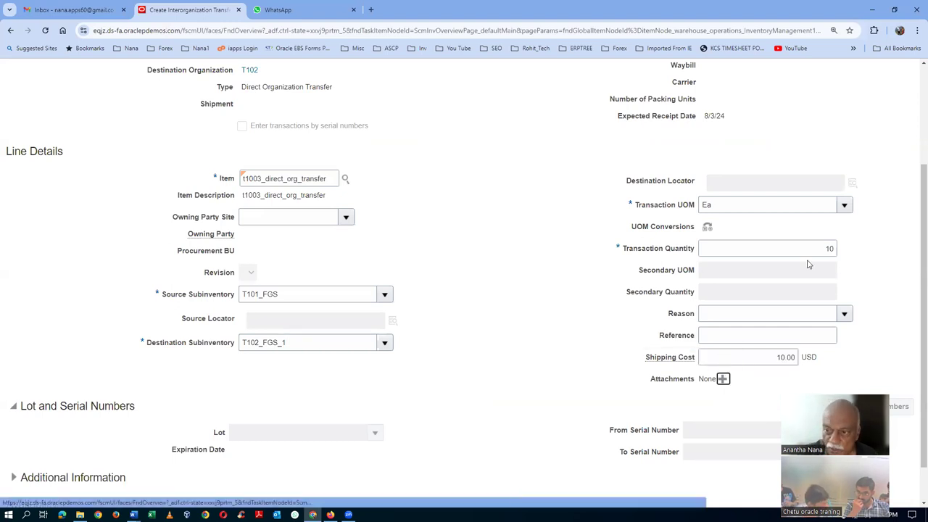
pyautogui.scroll(3, 808, 264)
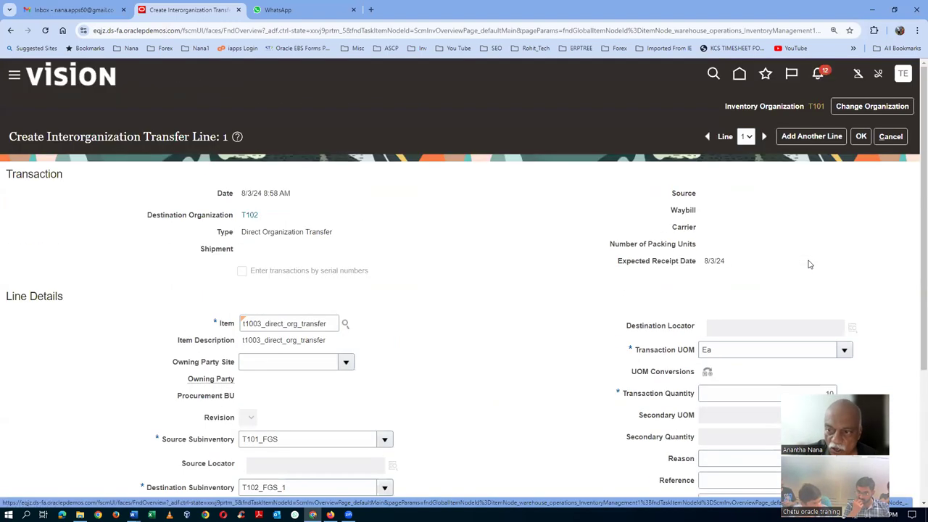
pyautogui.click(860, 136)
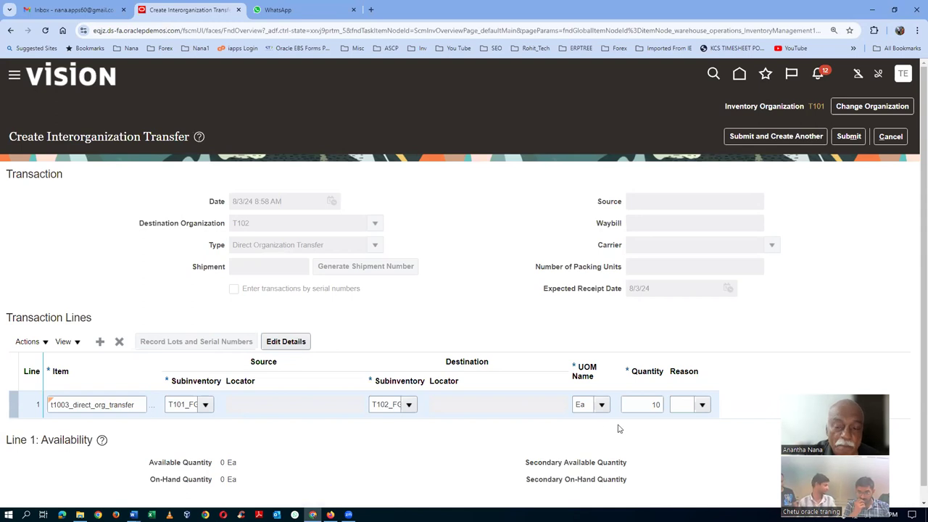
pyautogui.hotkey('alt', 'Tab')
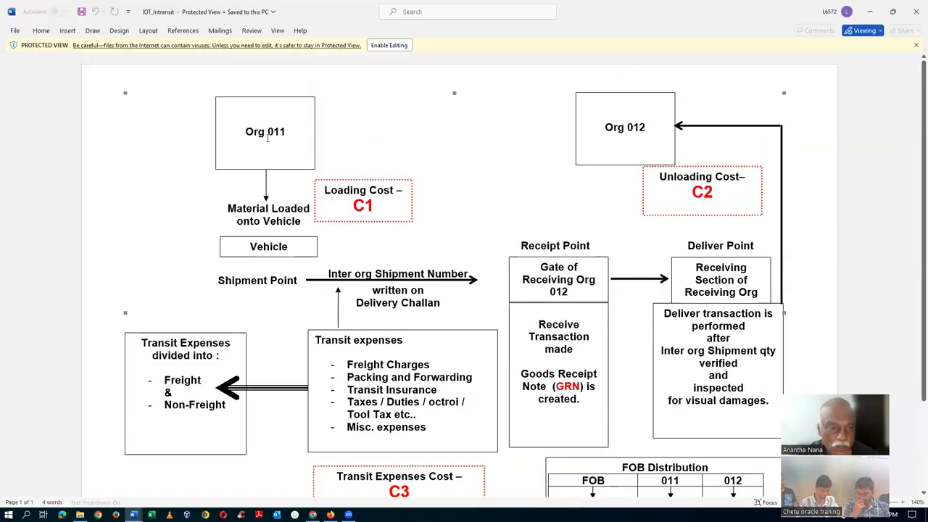
pyautogui.click(268, 137)
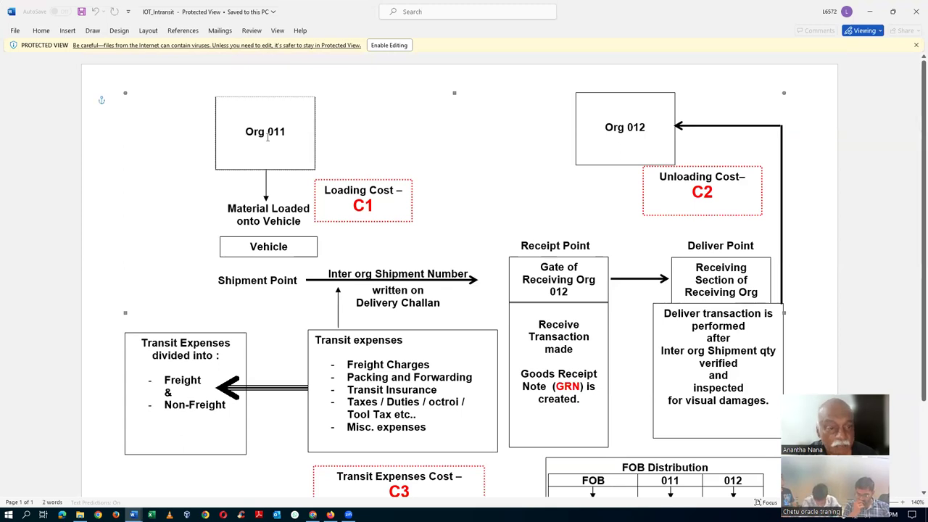
pyautogui.click(630, 128)
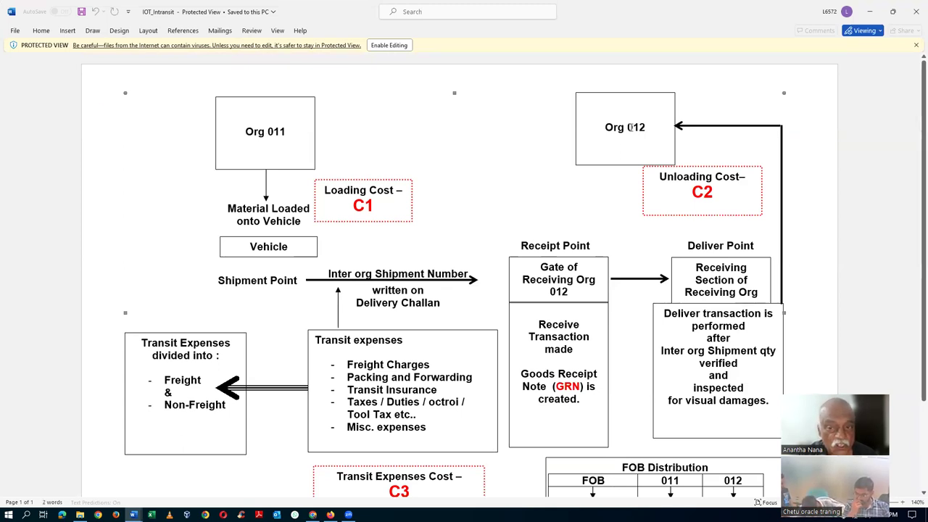
pyautogui.moveTo(609, 128); pyautogui.dragTo(639, 128)
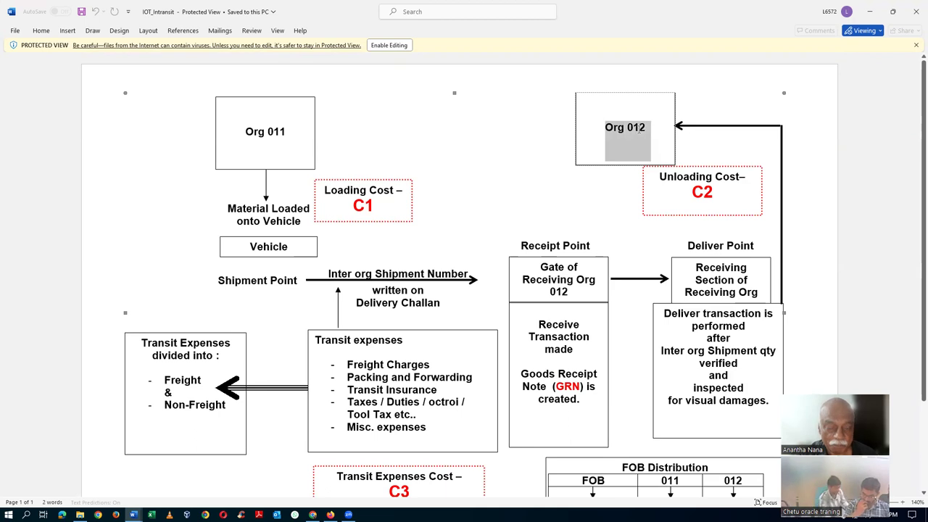
pyautogui.hotkey('alt', 'Tab')
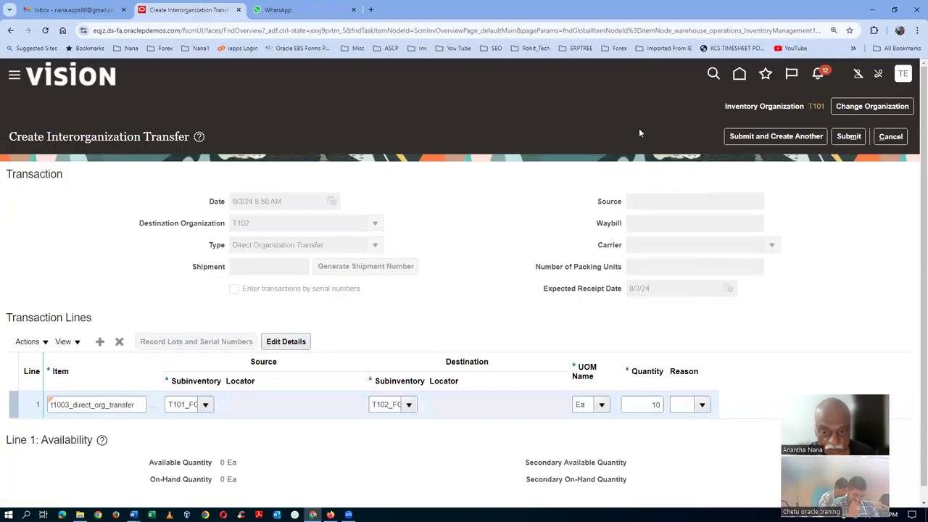
# Step: Submit the transfer, then check t1003_direct_org_transfer on-hand in T101 via Manage Item Quantities
pyautogui.click(847, 138)
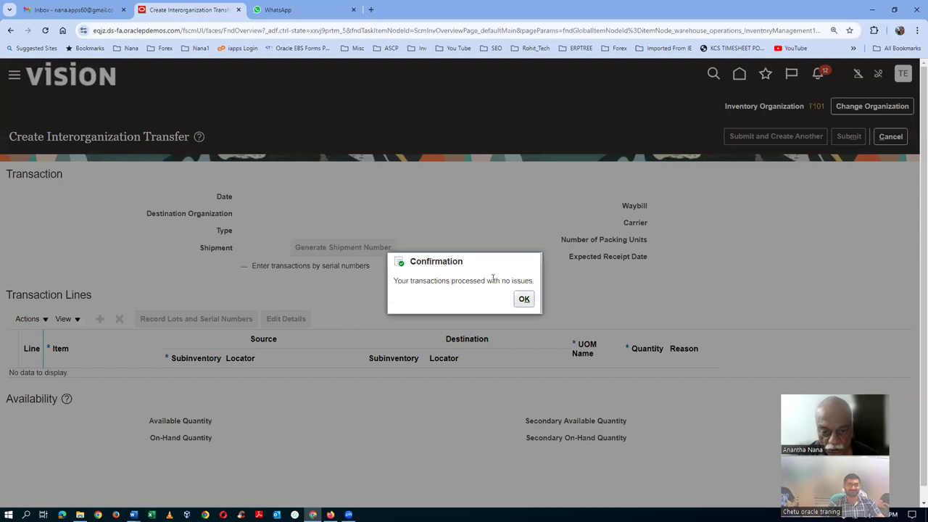
pyautogui.click(524, 300)
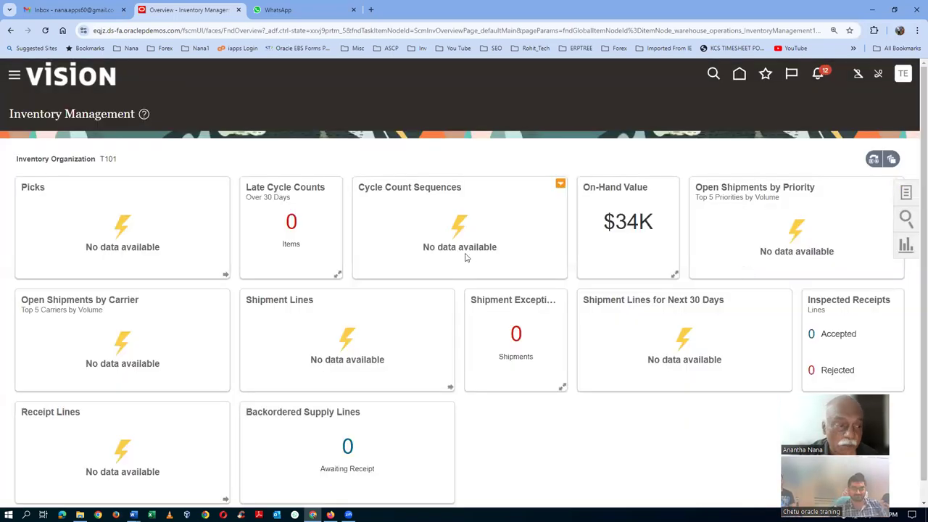
pyautogui.click(905, 199)
pyautogui.click(793, 132)
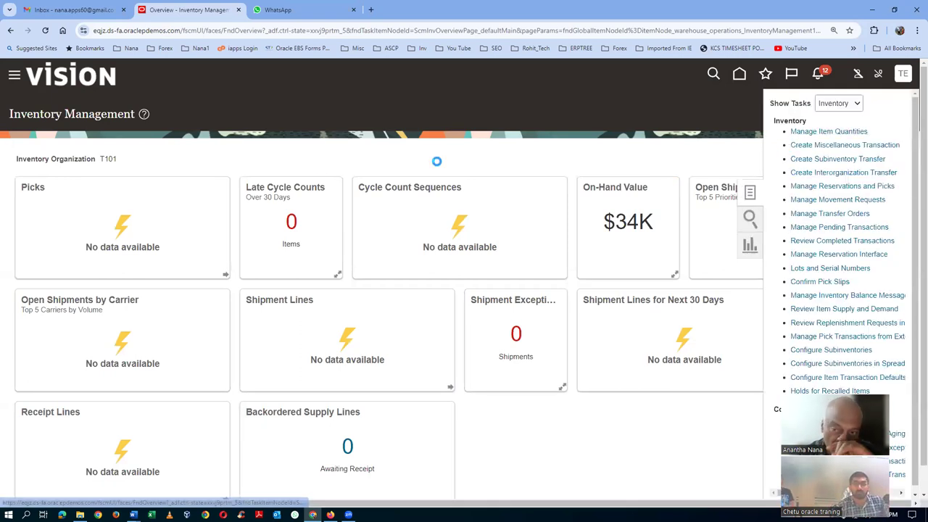
pyautogui.click(109, 209)
pyautogui.write('t100')
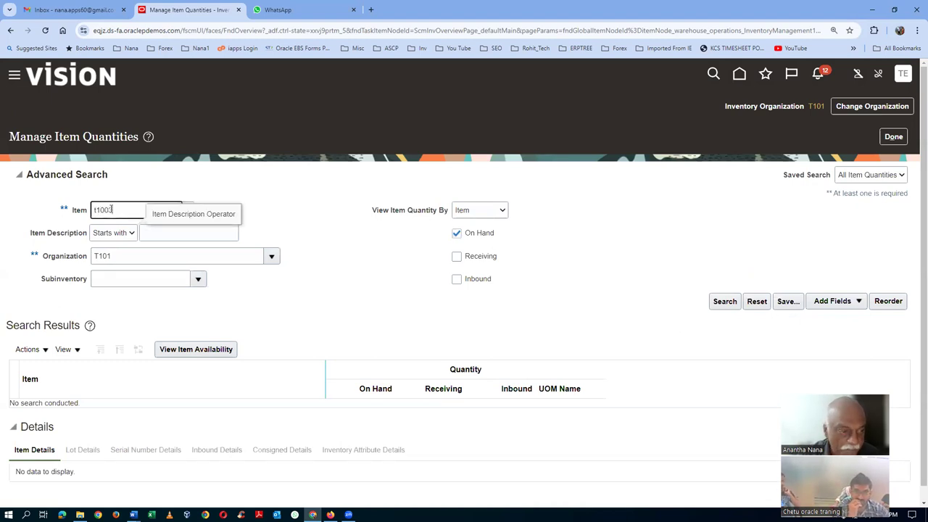
pyautogui.press('Tab')
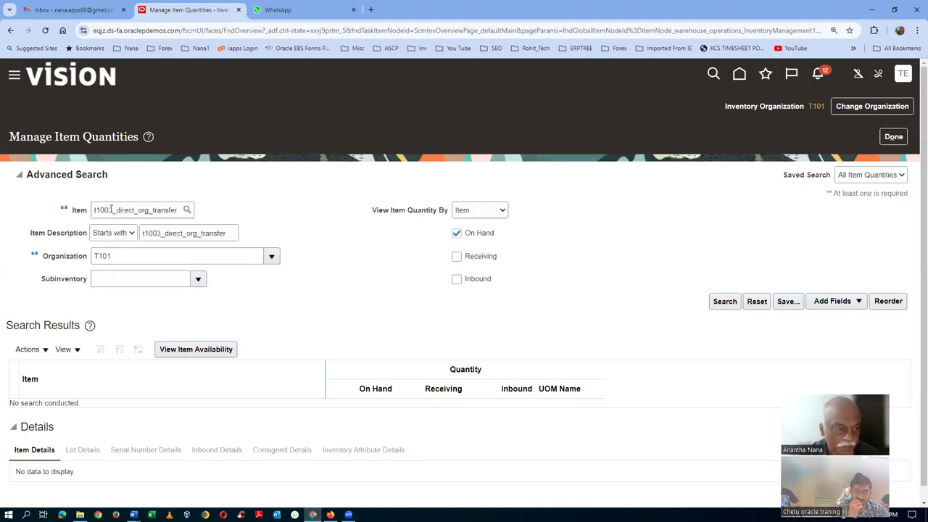
pyautogui.click(720, 301)
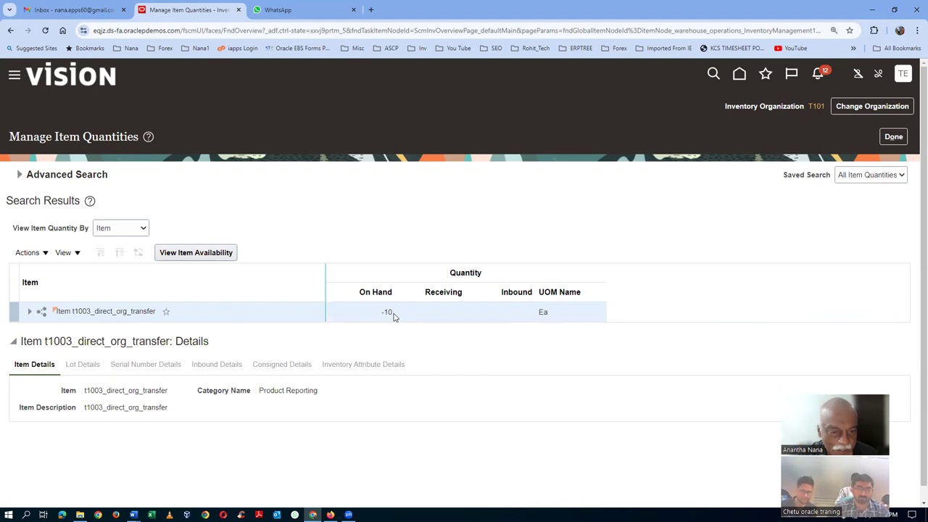
# Step: Switch the search organization to T102 and look up the item's on-hand quantity
pyautogui.click(20, 175)
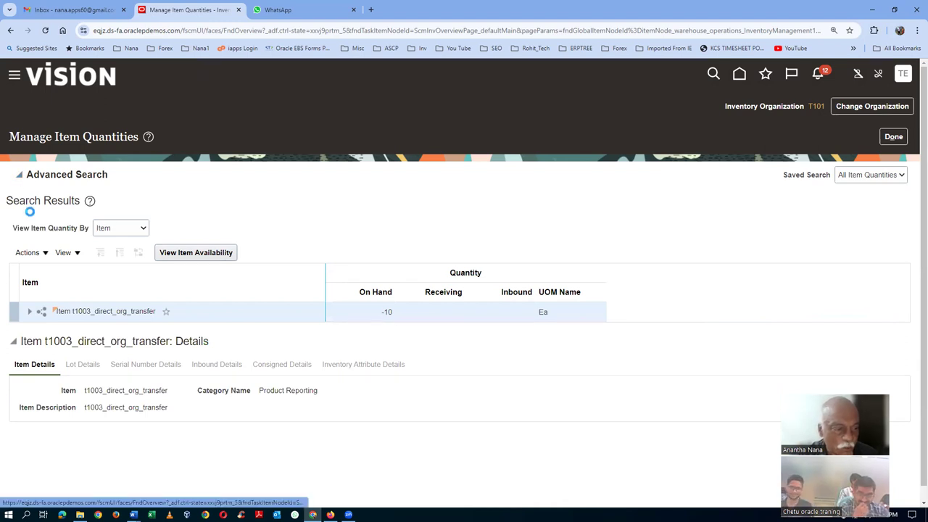
pyautogui.click(131, 254)
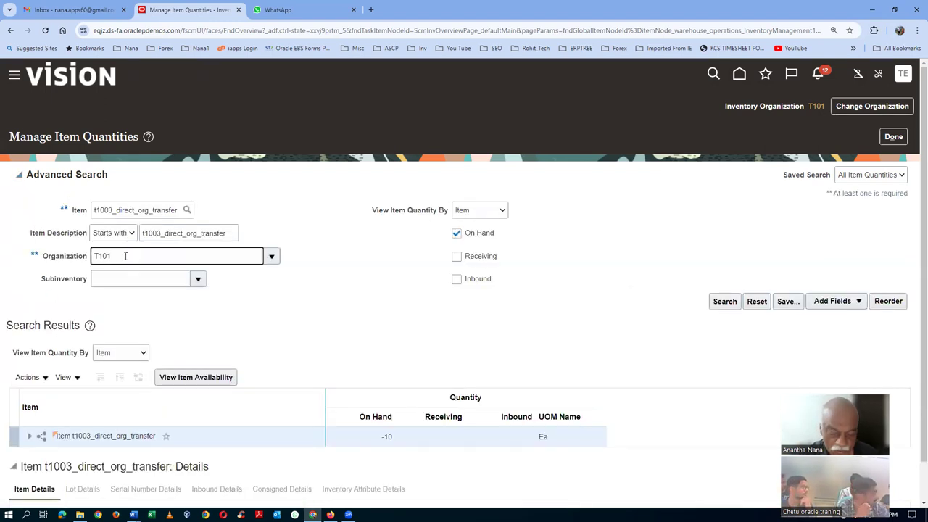
pyautogui.write('2')
pyautogui.press('Tab')
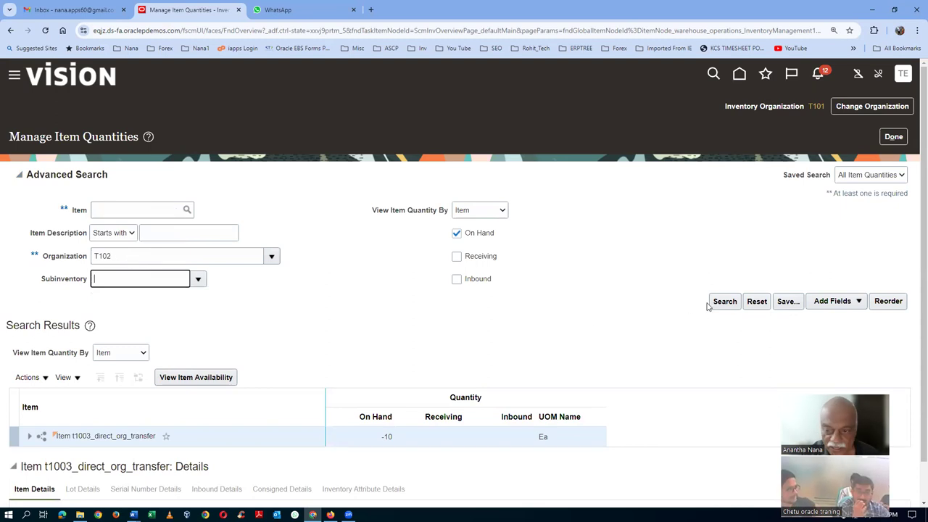
pyautogui.click(725, 301)
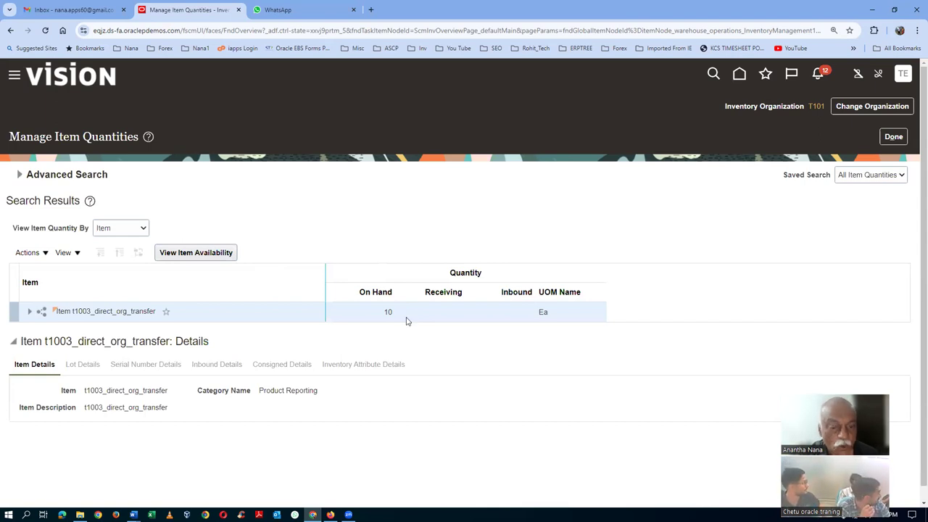
pyautogui.hotkey('alt', 'Tab')
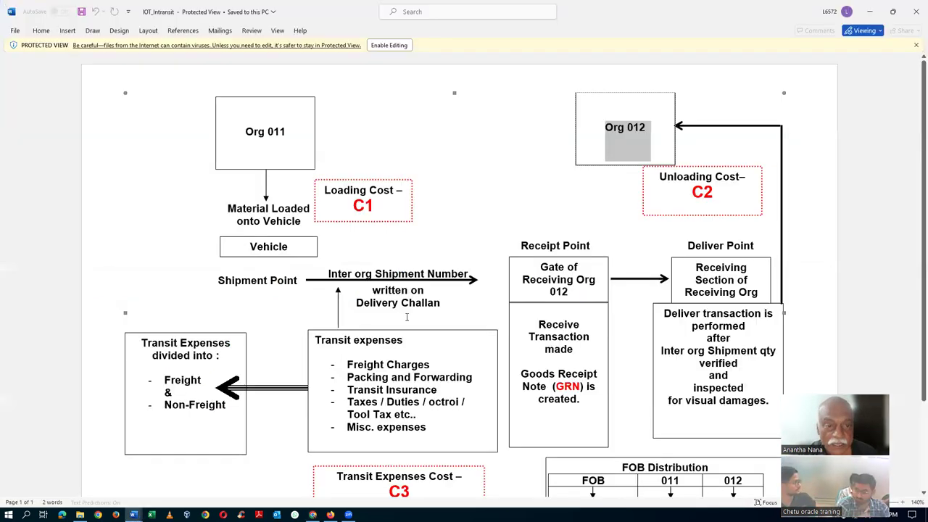
pyautogui.click(259, 147)
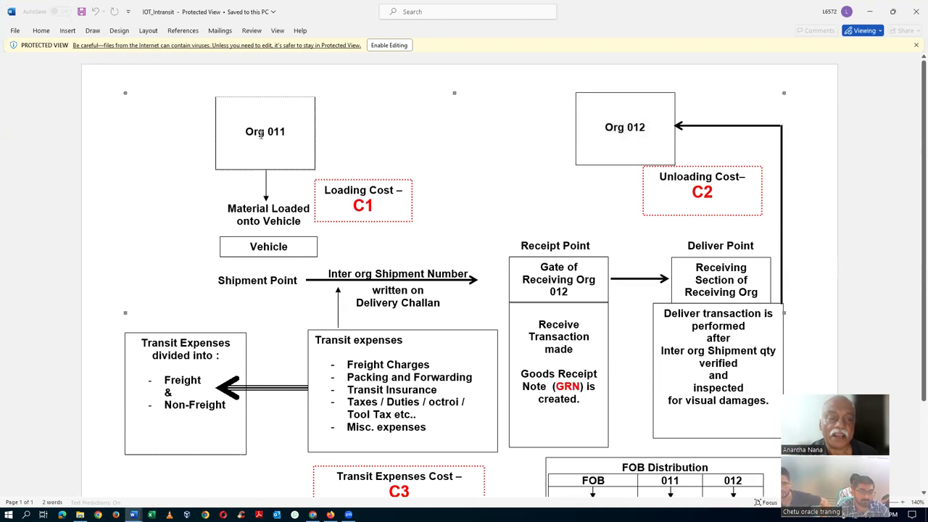
pyautogui.click(627, 129)
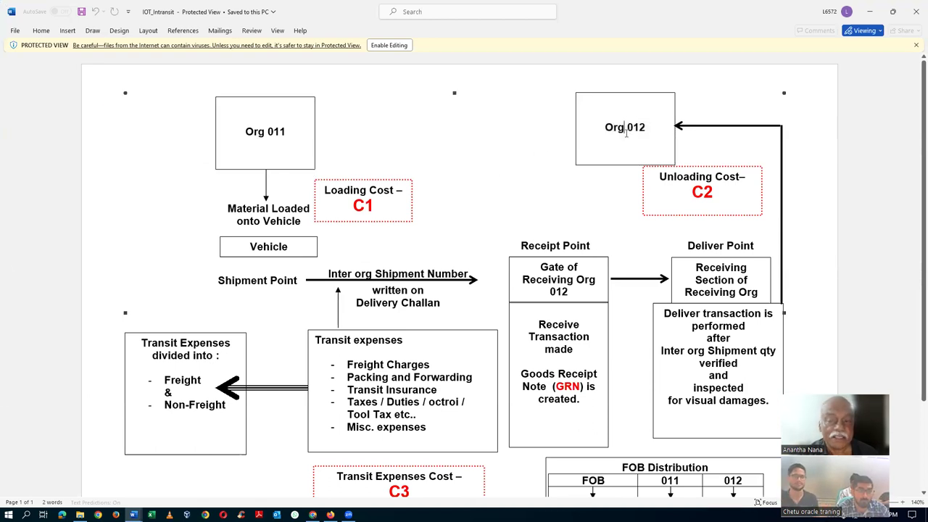
pyautogui.moveTo(606, 128); pyautogui.dragTo(641, 129)
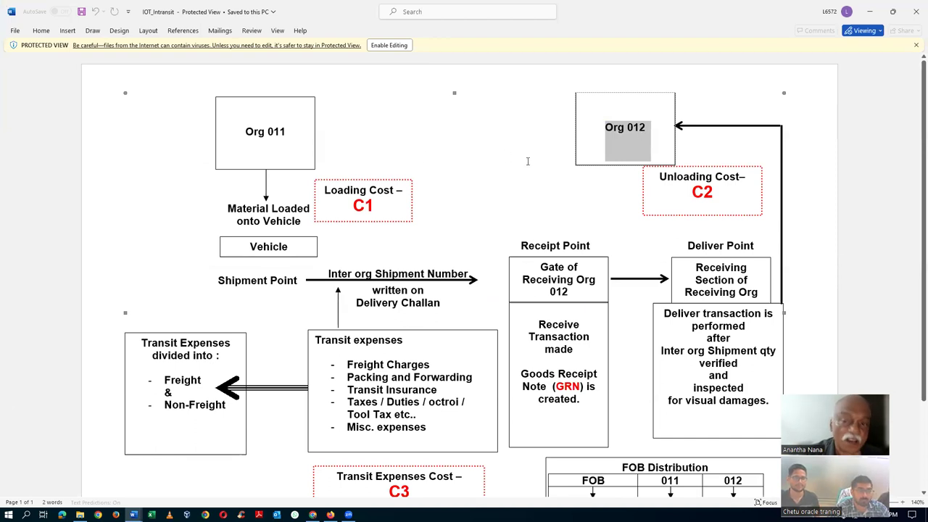
pyautogui.click(894, 199)
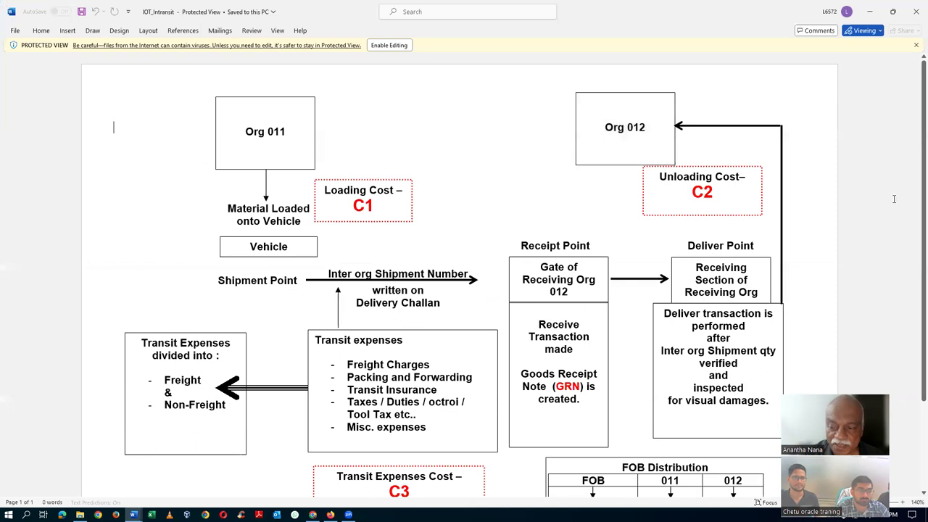
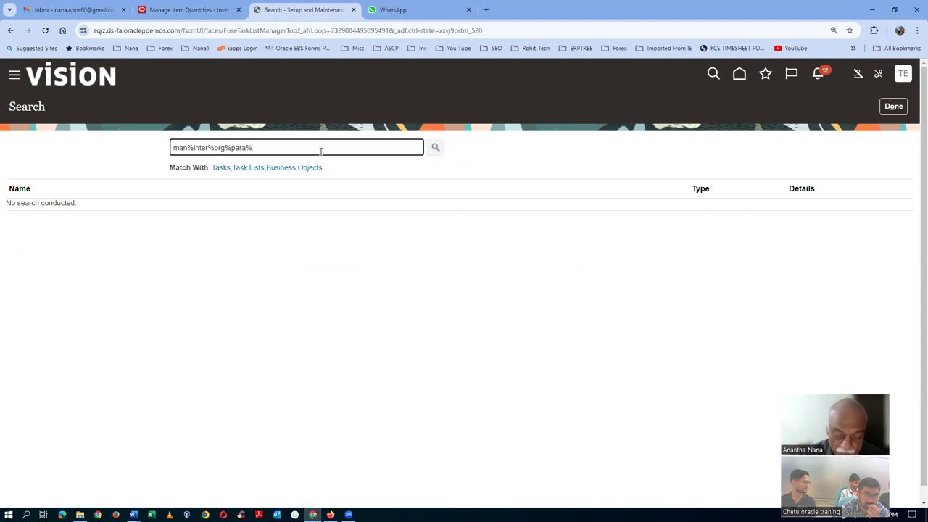
# Step: Search interorganization parameters from organization T101 and open the T101-to-T102 row for editing
pyautogui.click(41, 210)
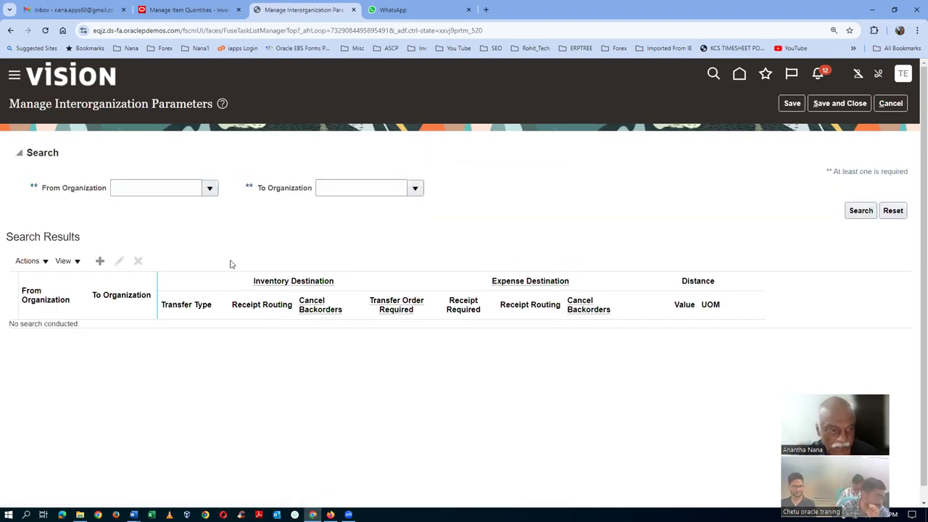
pyautogui.click(196, 189)
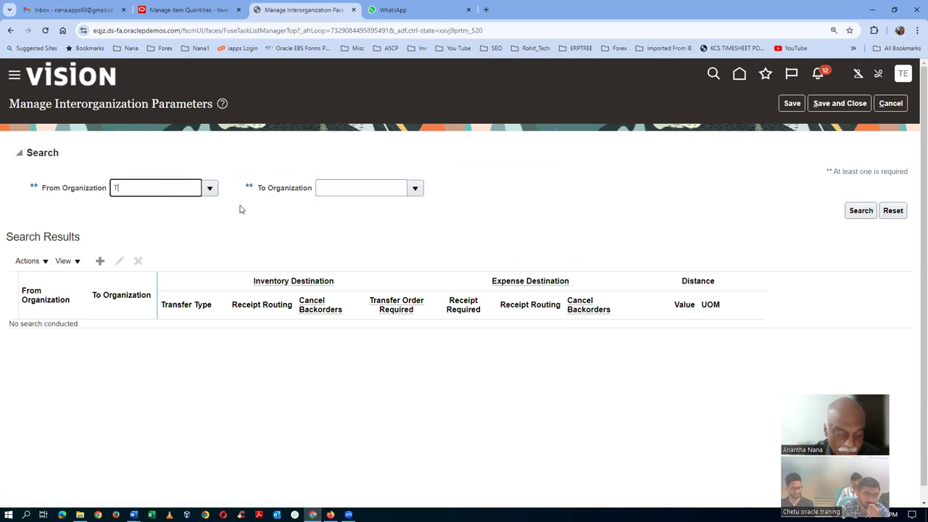
pyautogui.press('BackSpace')
pyautogui.press('BackSpace')
pyautogui.press('BackSpace')
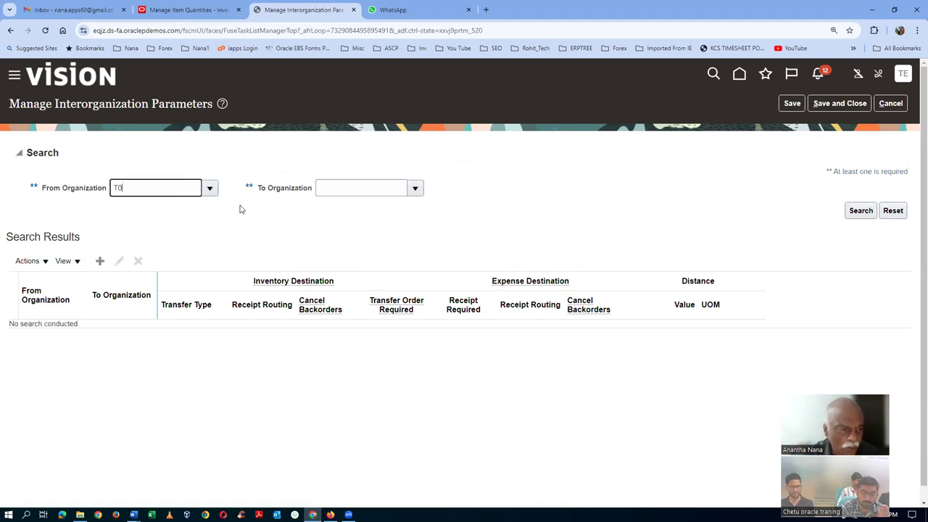
pyautogui.write('101')
pyautogui.press('Tab')
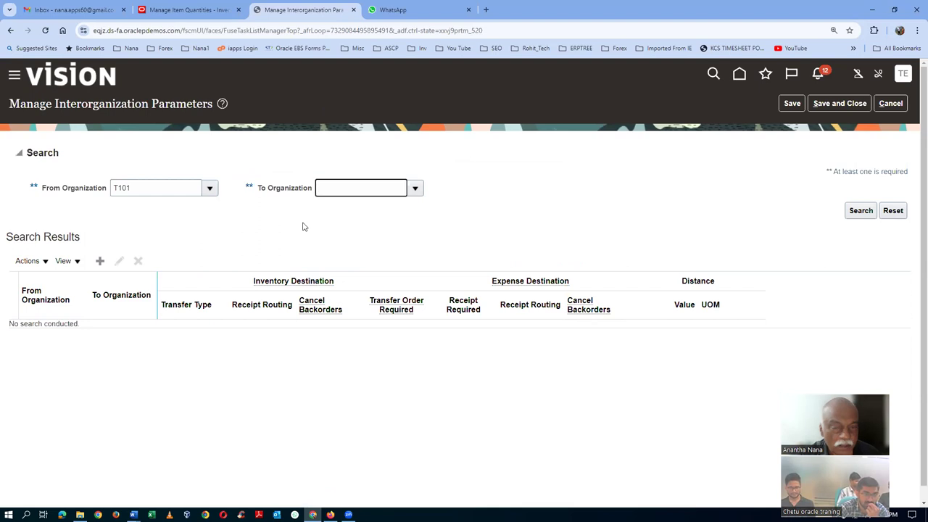
pyautogui.click(863, 212)
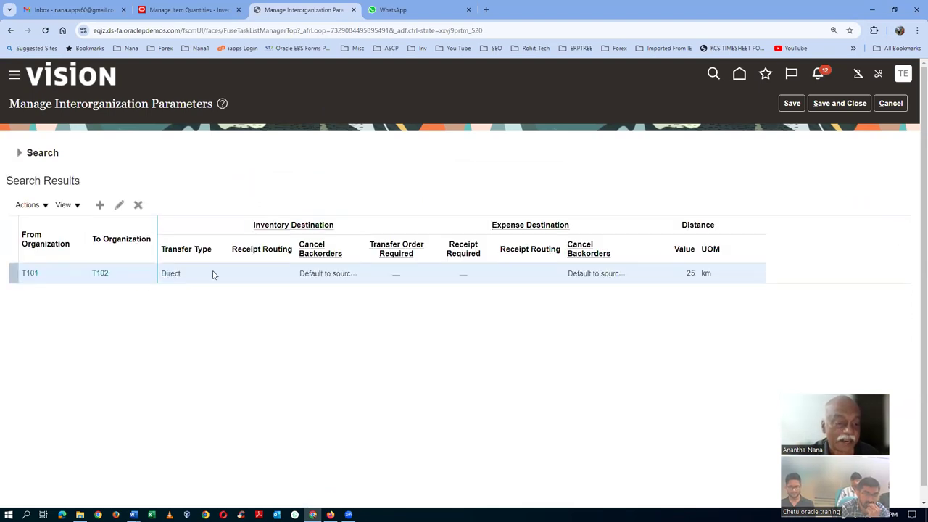
pyautogui.click(214, 277)
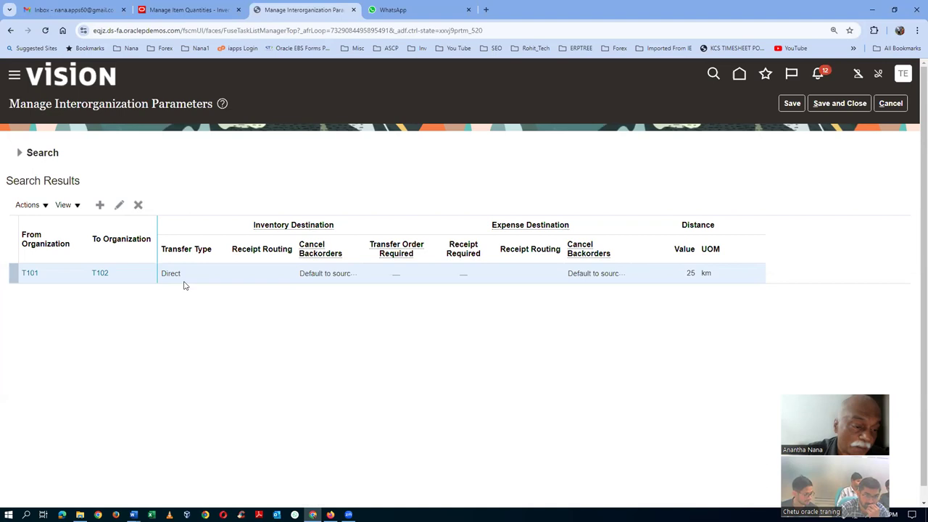
pyautogui.click(119, 206)
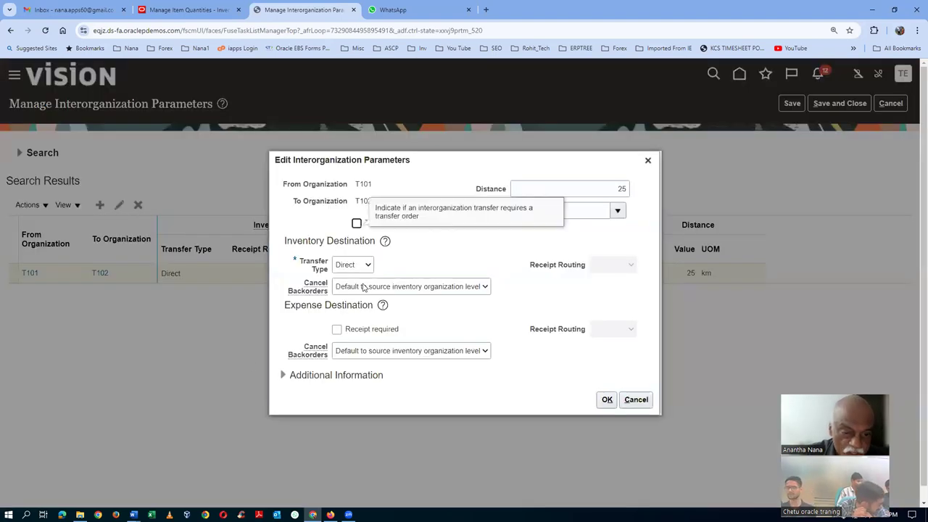
# Step: Set the T101-to-T102 transfer type to In transit with Standard receipt routing
pyautogui.click(351, 266)
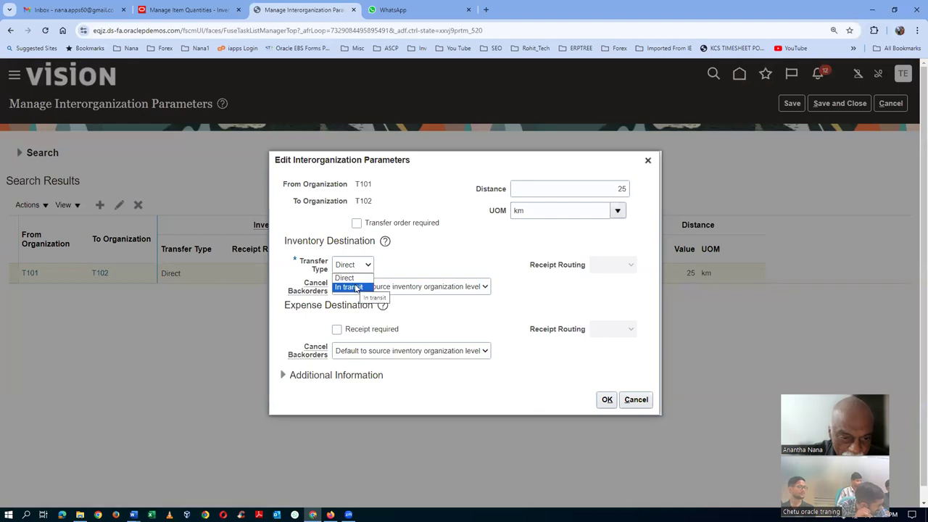
pyautogui.click(348, 287)
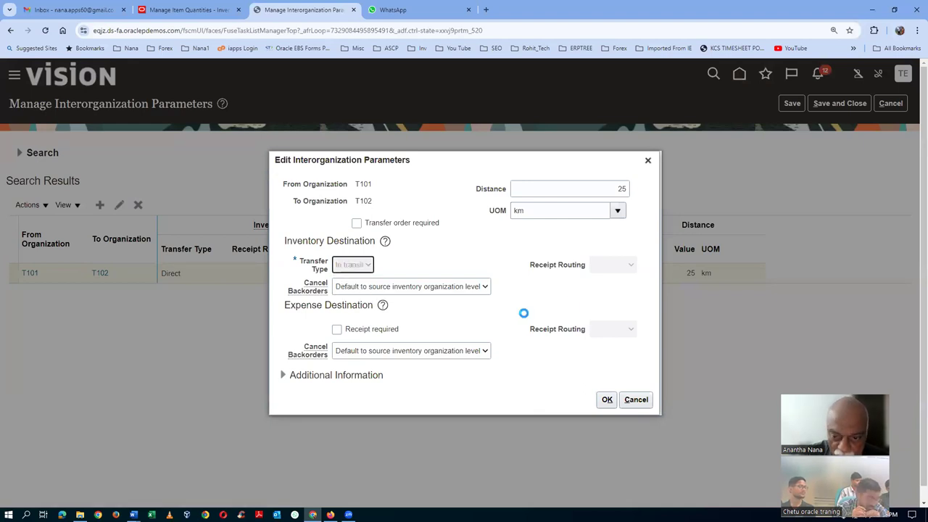
pyautogui.click(609, 266)
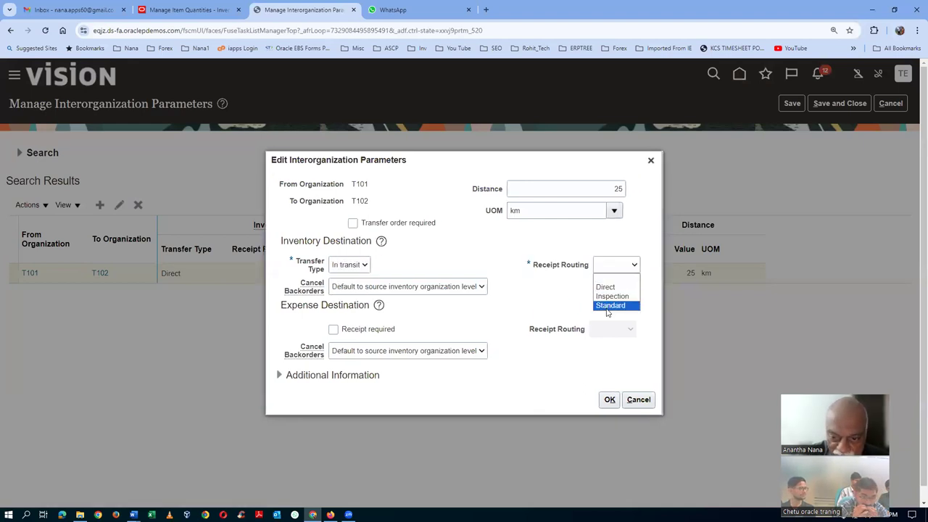
pyautogui.click(608, 306)
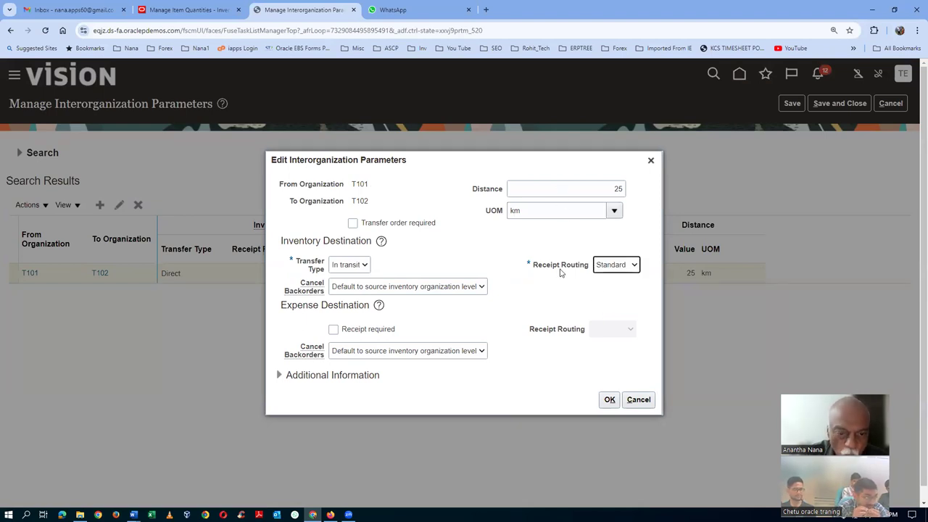
pyautogui.hotkey('alt', 'Tab')
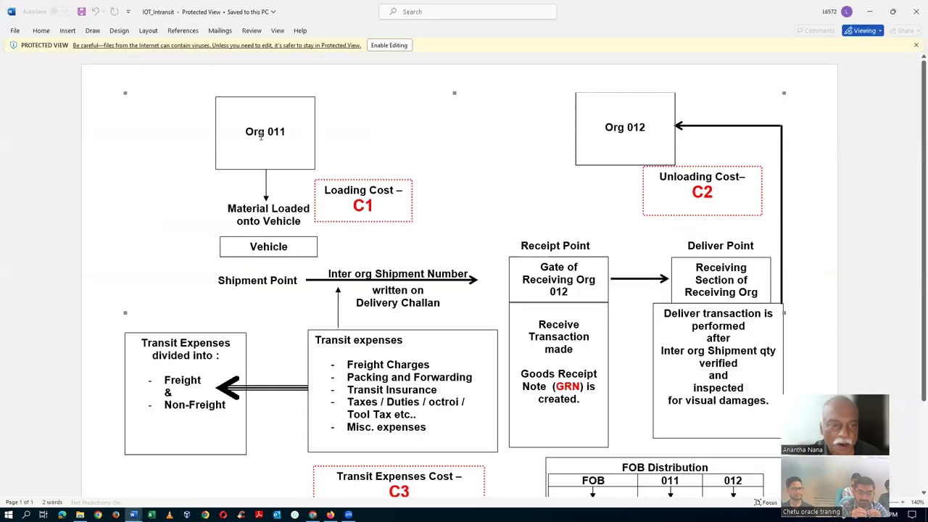
pyautogui.click(261, 136)
pyautogui.click(632, 129)
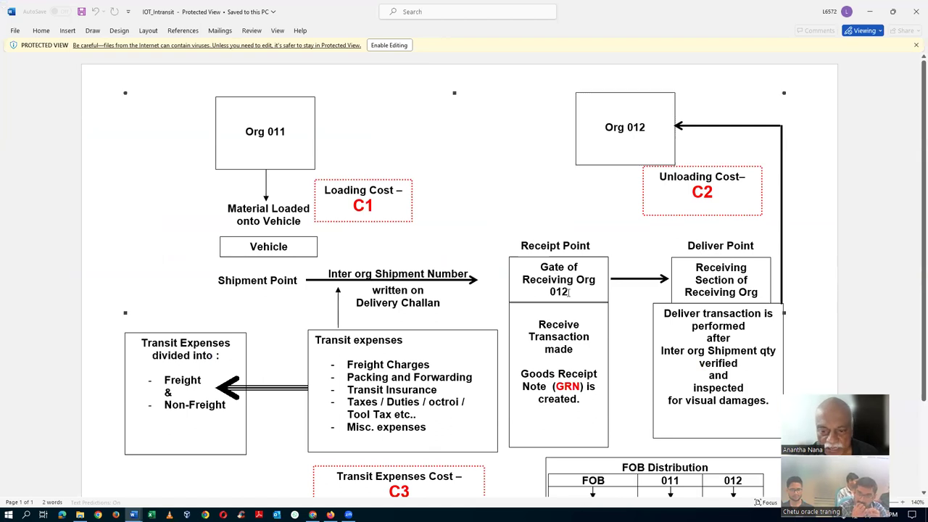
pyautogui.tripleClick(556, 268)
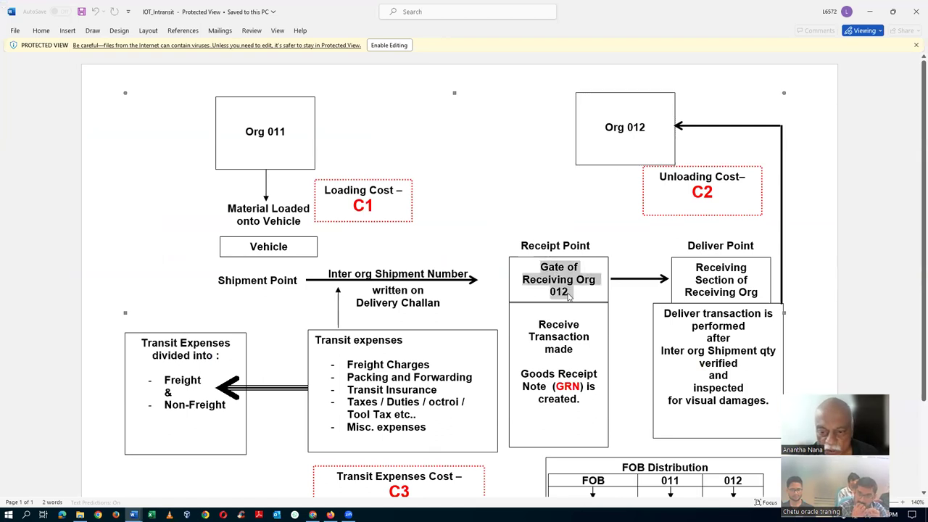
pyautogui.tripleClick(721, 268)
pyautogui.moveTo(559, 267); pyautogui.dragTo(585, 281)
pyautogui.click(723, 271)
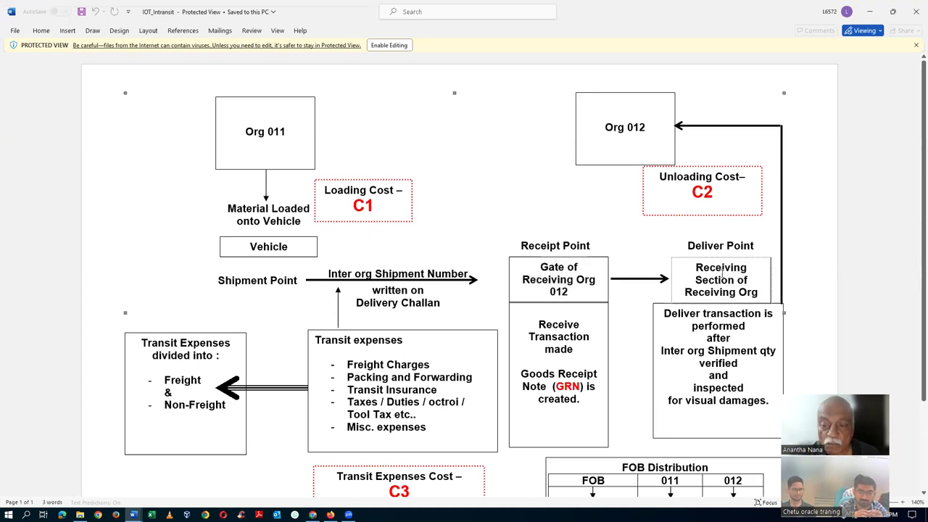
pyautogui.moveTo(606, 127); pyautogui.dragTo(641, 132)
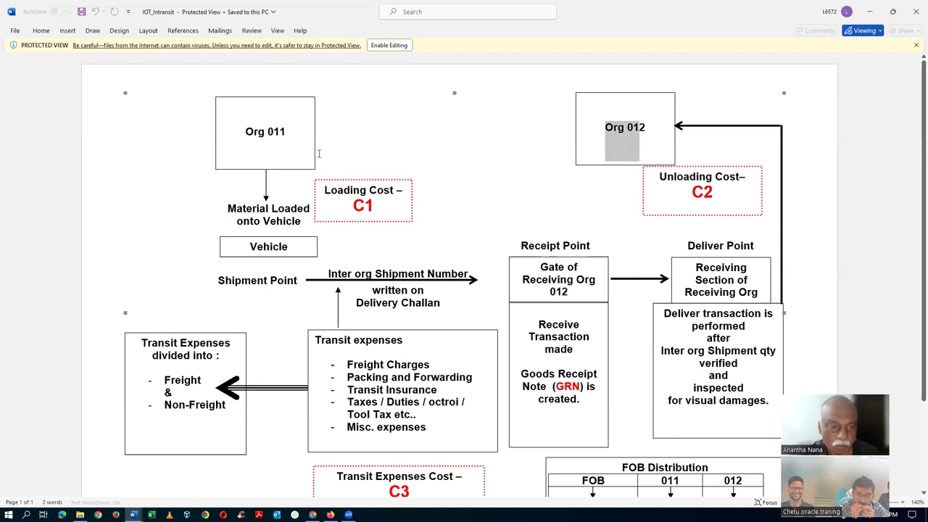
pyautogui.click(255, 140)
pyautogui.click(641, 127)
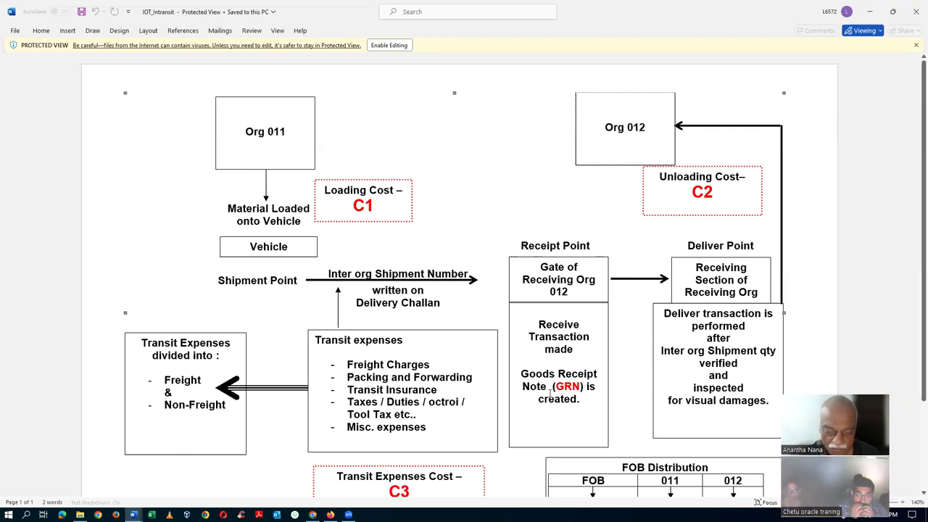
pyautogui.hotkey('alt', 'Tab')
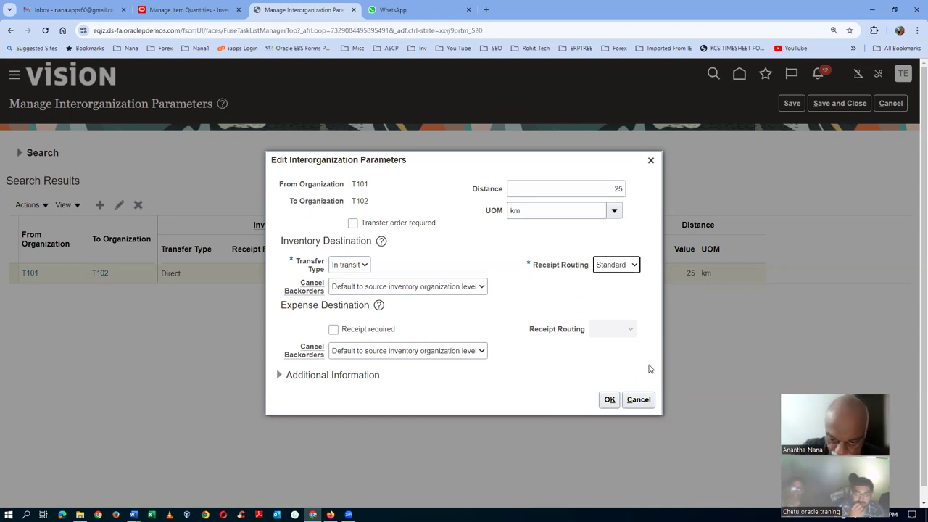
# Step: Confirm the In transit parameters and save and close the Manage Interorganization Parameters task
pyautogui.click(610, 401)
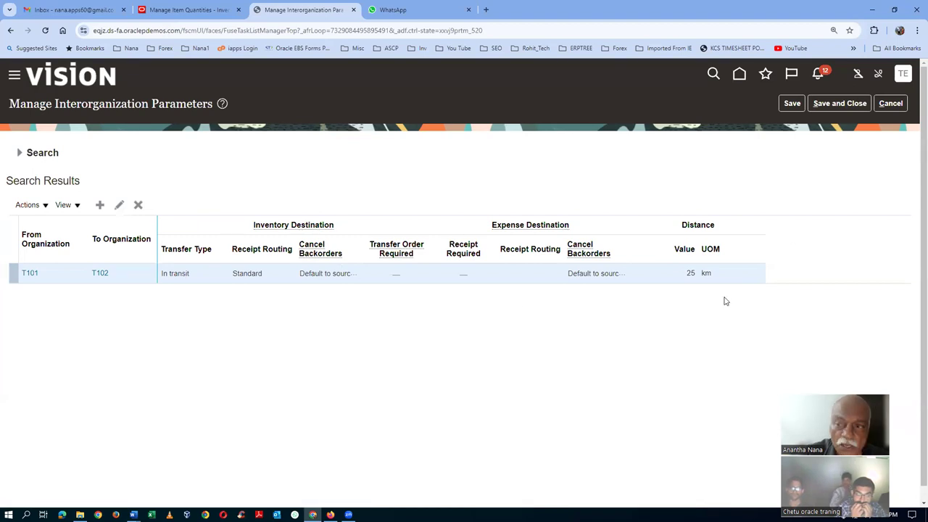
pyautogui.click(845, 105)
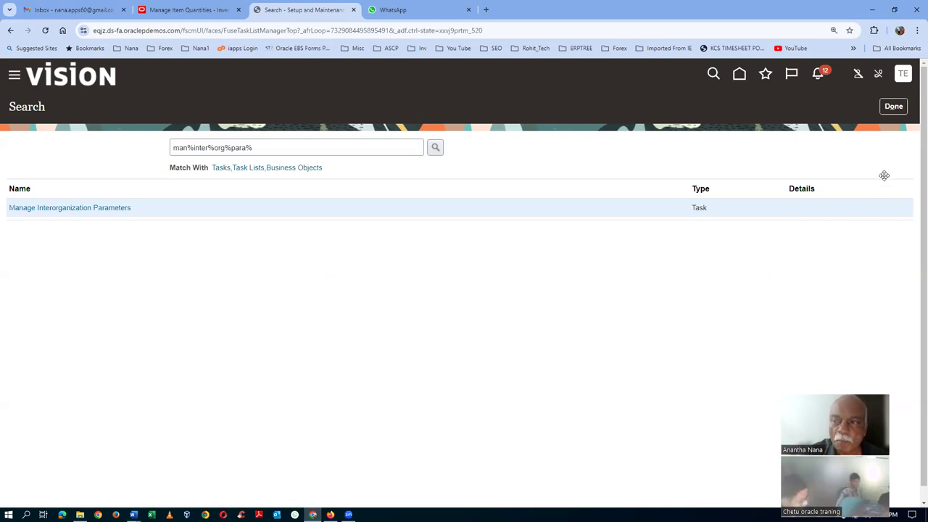
# Step: Go to INV Overview and start Create Interorganization Transfer for organization T101
pyautogui.click(888, 107)
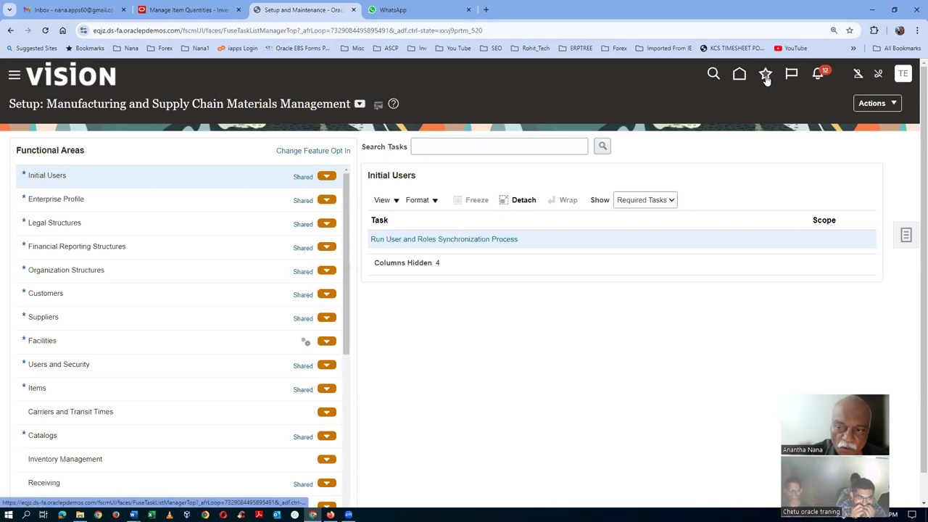
pyautogui.click(767, 77)
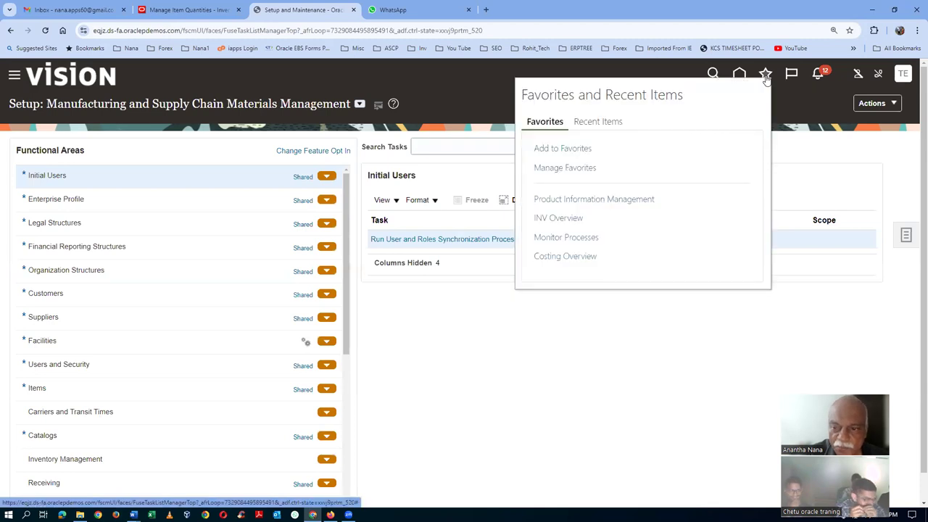
pyautogui.click(551, 226)
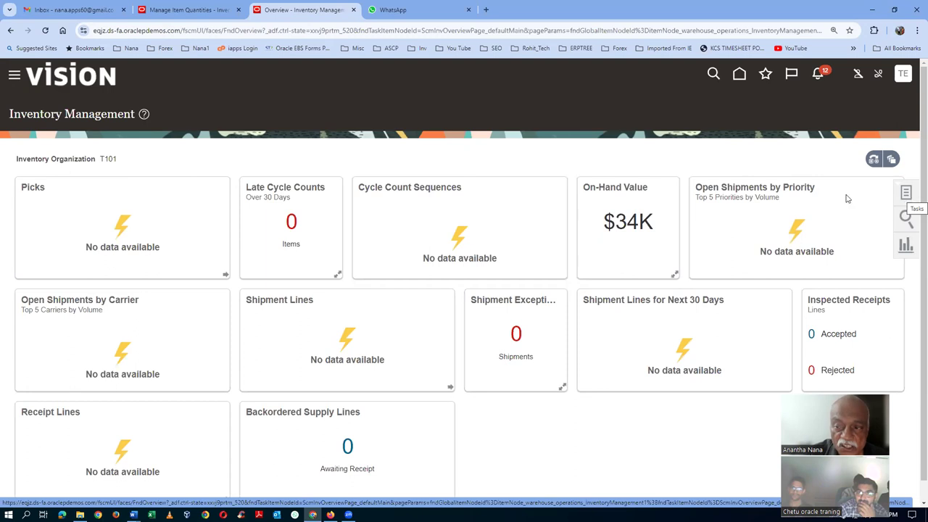
pyautogui.click(906, 193)
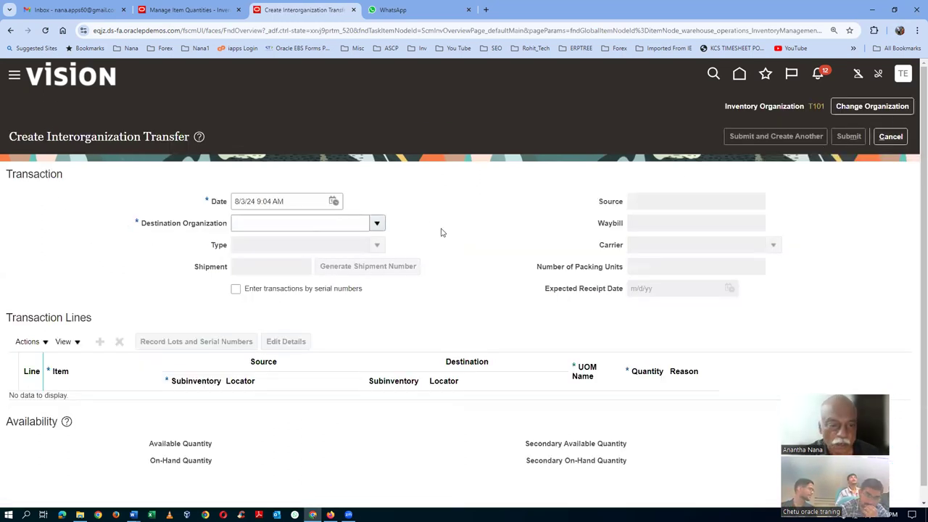
pyautogui.click(377, 224)
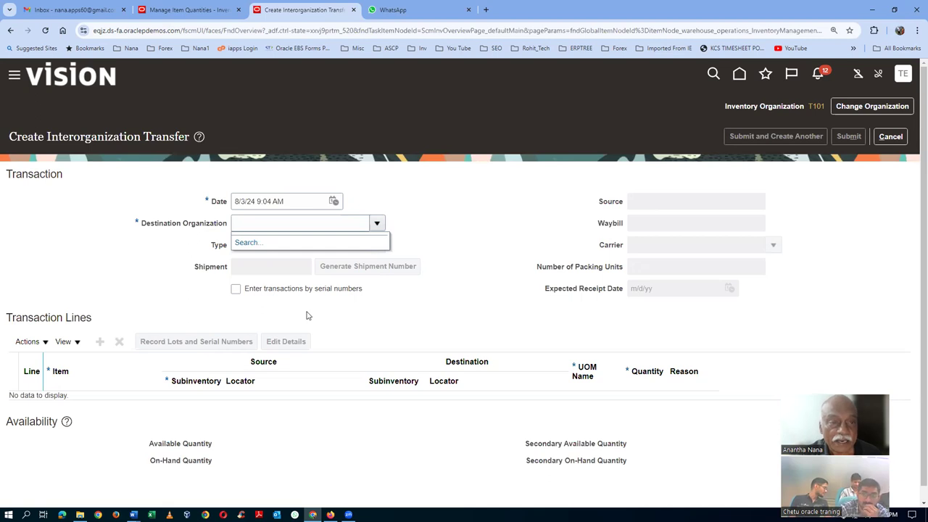
pyautogui.hotkey('alt', 'Tab')
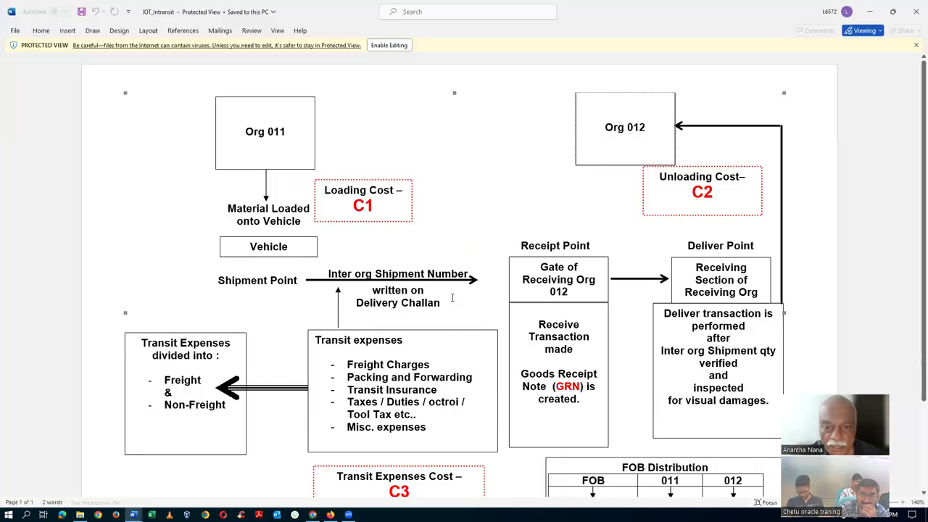
pyautogui.moveTo(567, 266); pyautogui.dragTo(574, 289)
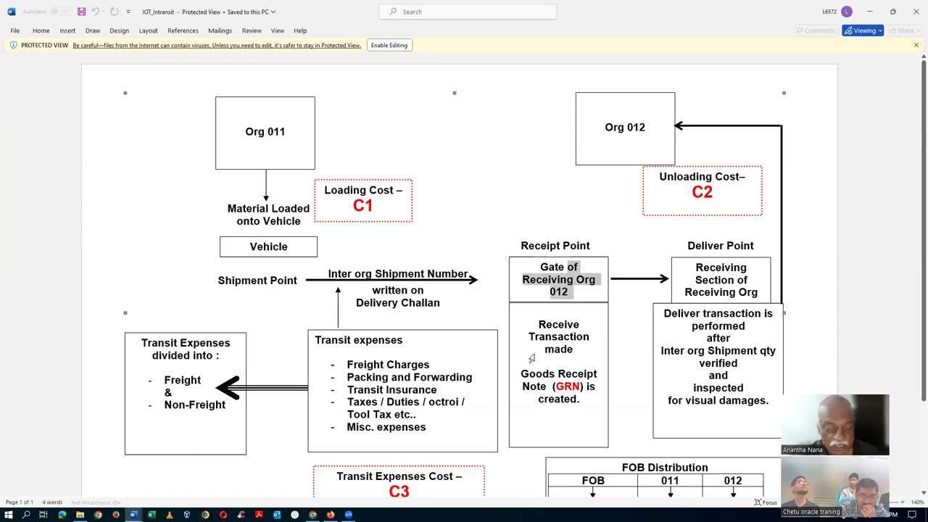
pyautogui.hotkey('alt', 'Tab')
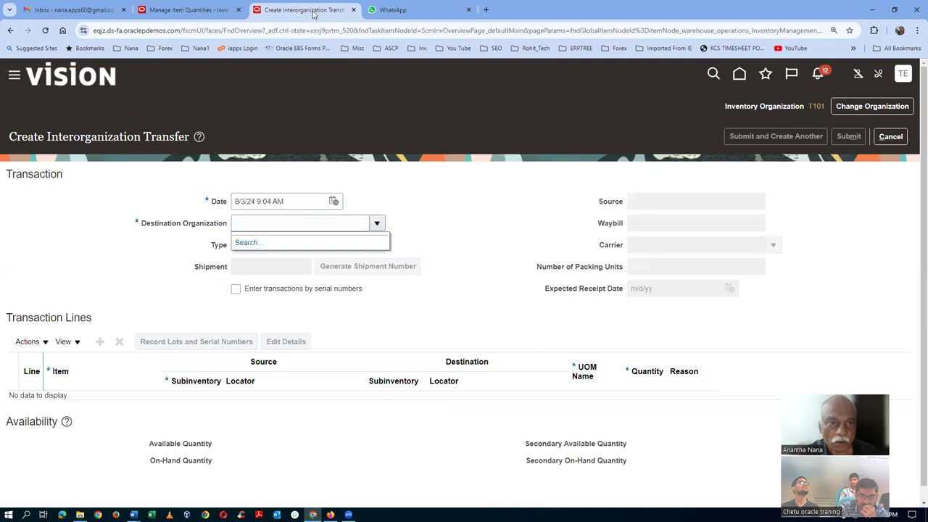
# Step: Duplicate the transfer page tab and go to Setup and Maintenance
pyautogui.rightClick(313, 13)
pyautogui.click(347, 98)
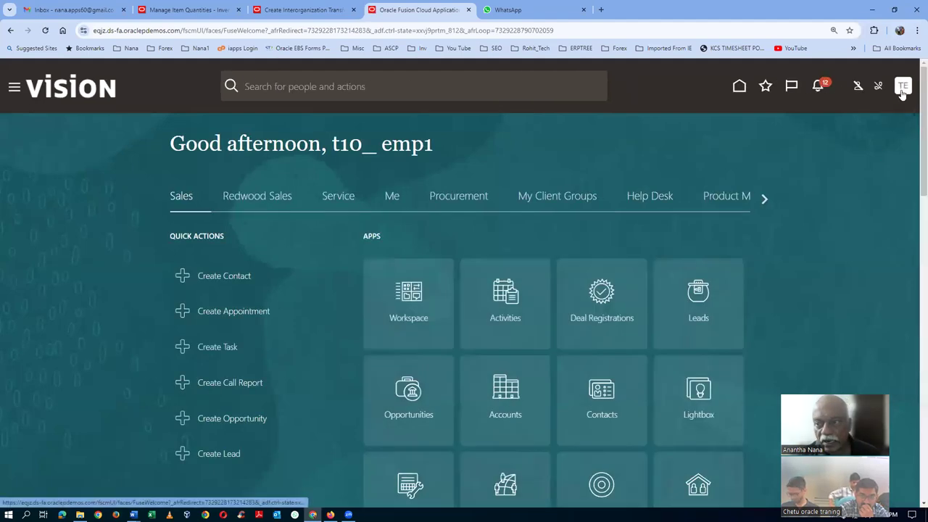
pyautogui.click(903, 87)
pyautogui.click(688, 269)
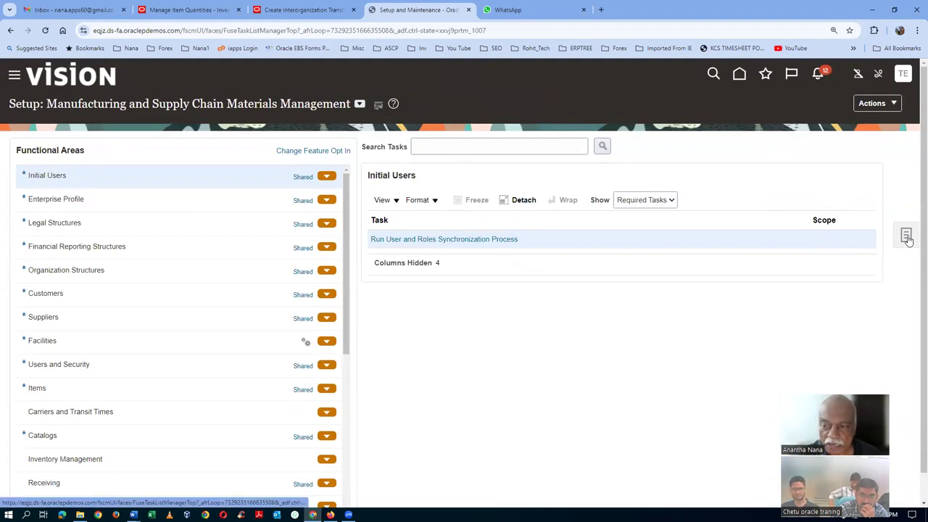
# Step: Search setup tasks for 'man%rec%para%' and open Manage Receiving Parameters
pyautogui.click(906, 237)
pyautogui.click(795, 239)
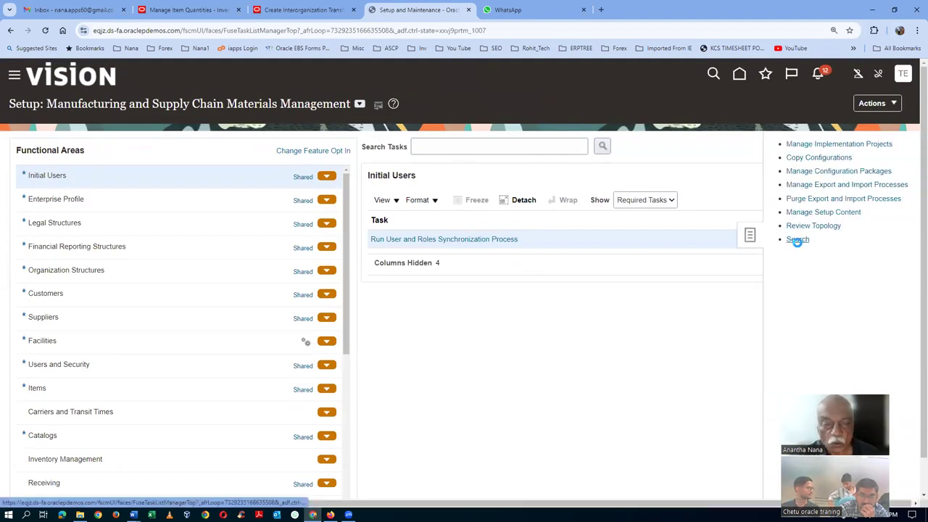
pyautogui.click(235, 143)
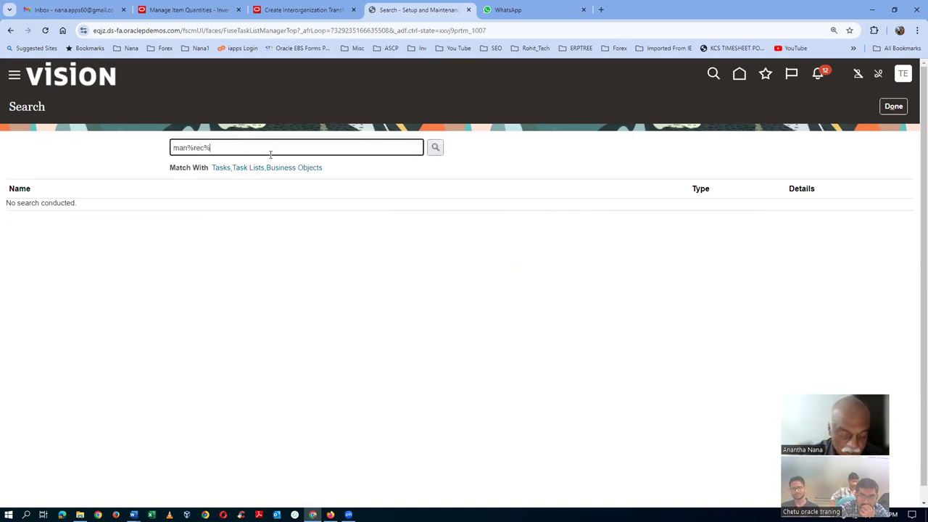
pyautogui.press('Return')
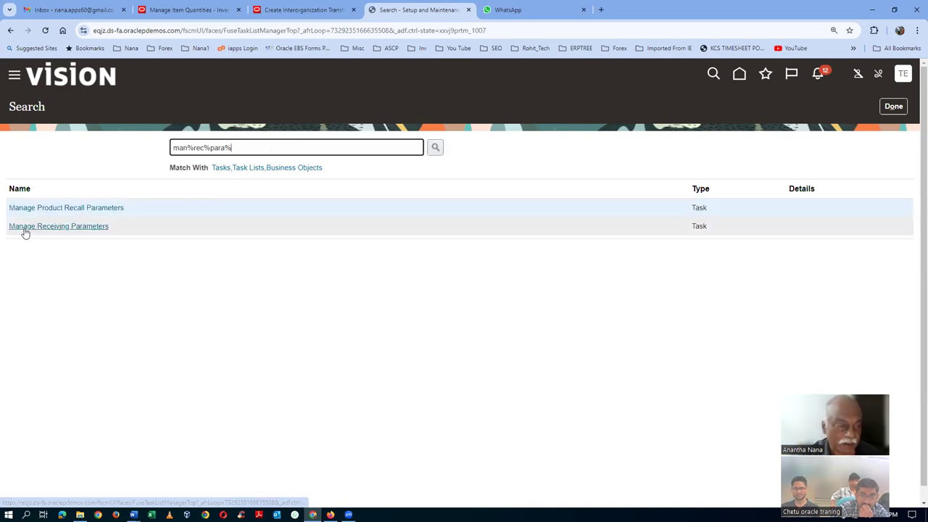
pyautogui.click(25, 229)
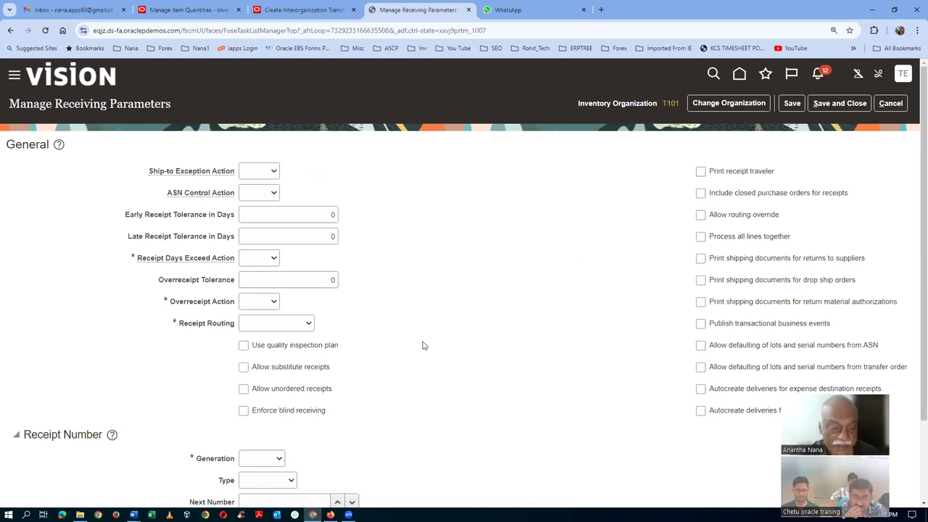
# Step: Set Receipt Days Exceed and Overreceipt Actions to None and Receipt Routing to Standard receipt
pyautogui.scroll(-2, 424, 346)
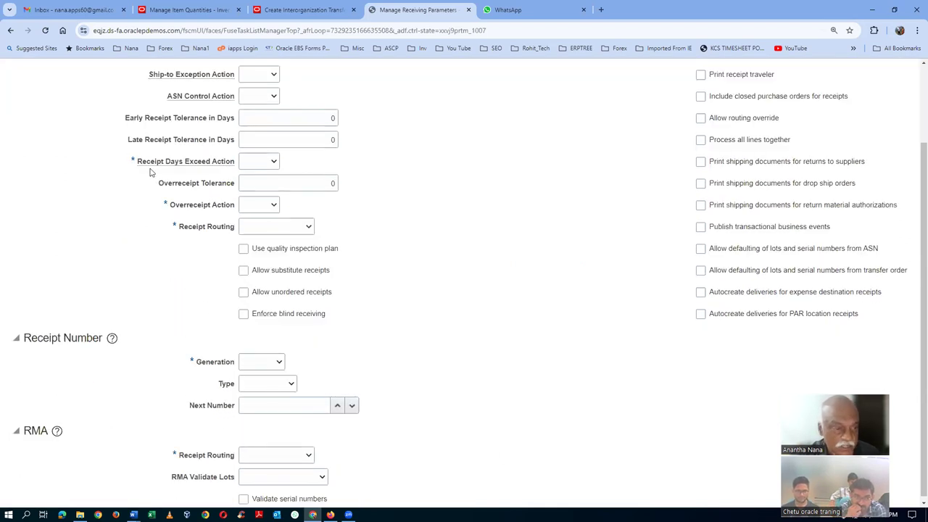
pyautogui.click(266, 161)
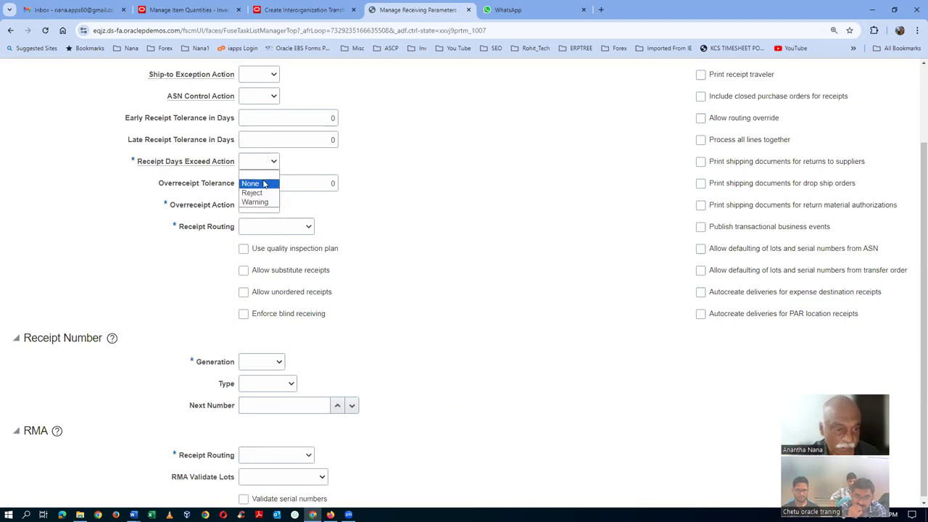
pyautogui.click(264, 184)
pyautogui.click(248, 206)
pyautogui.click(257, 227)
pyautogui.click(265, 228)
pyautogui.click(275, 268)
# Step: Set receipt numbering to Automatic Numeric from 1000 and RMA Receipt Routing to Standard receipt
pyautogui.click(279, 362)
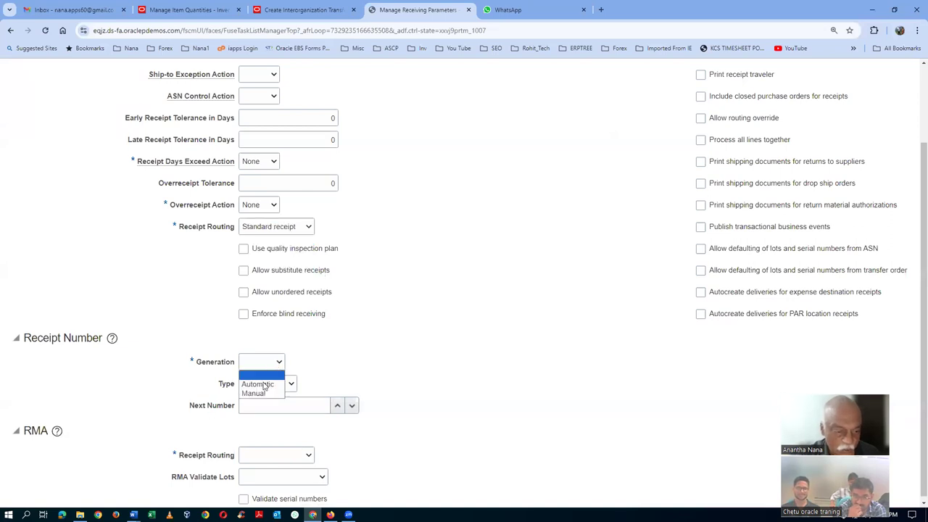
pyautogui.click(263, 385)
pyautogui.click(267, 385)
pyautogui.click(270, 406)
pyautogui.click(270, 407)
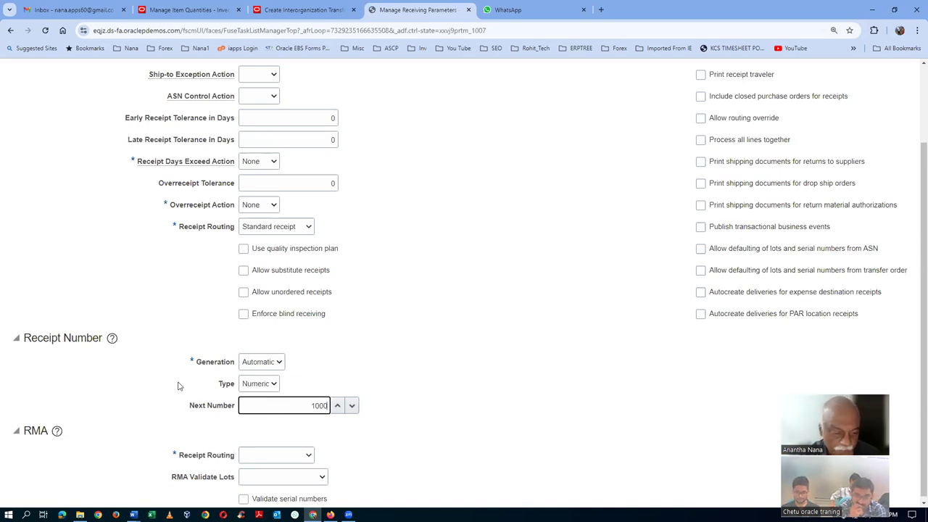
pyautogui.click(276, 455)
pyautogui.click(280, 493)
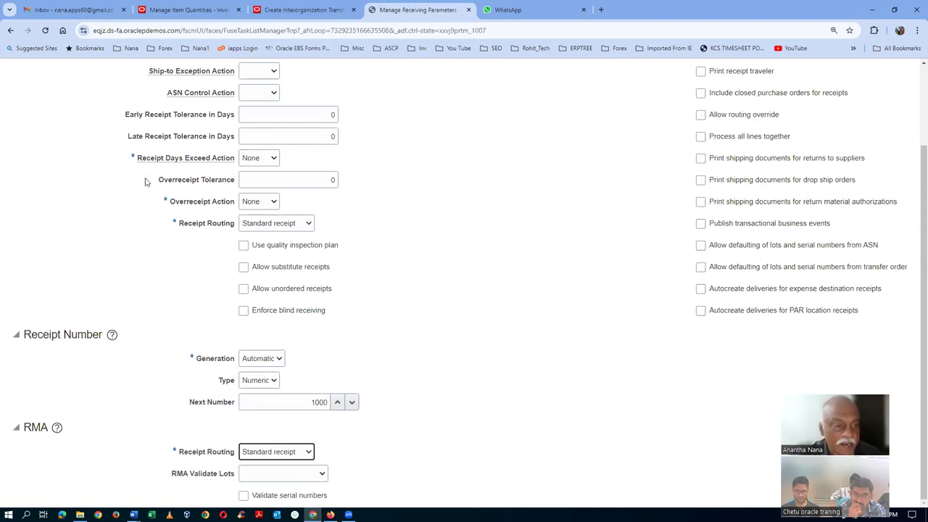
pyautogui.click(485, 319)
pyautogui.scroll(3, 558, 309)
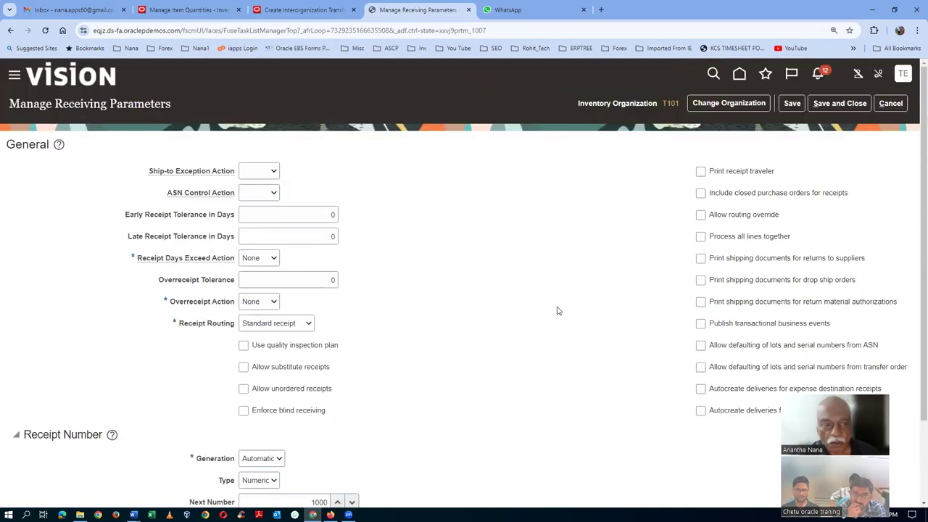
# Step: Switch receiving parameters to T102, discarding changes, then mark Org 012 in the Word diagram
pyautogui.click(736, 104)
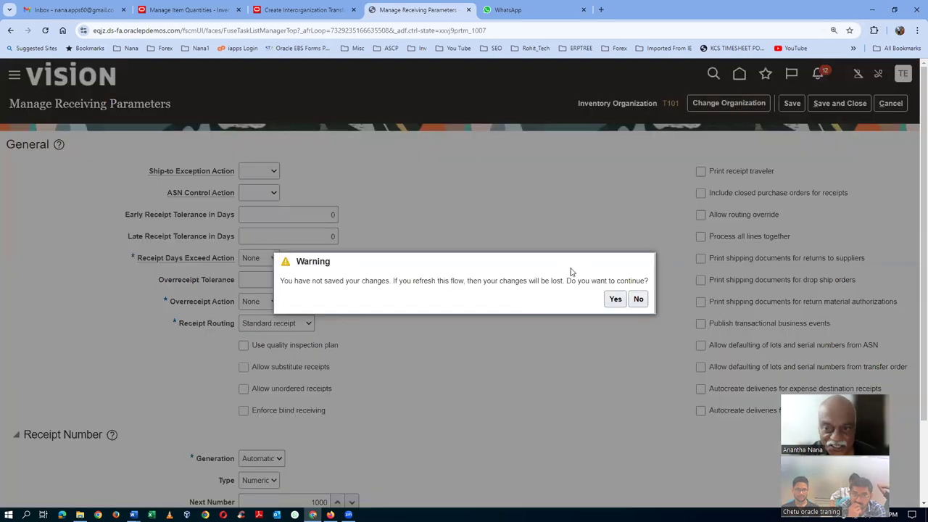
pyautogui.click(613, 300)
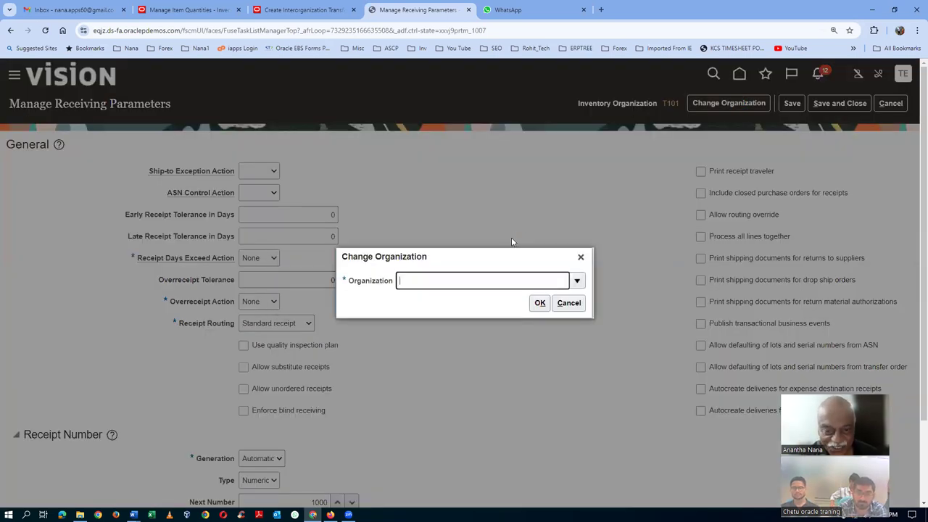
pyautogui.write('T102')
pyautogui.press('Tab')
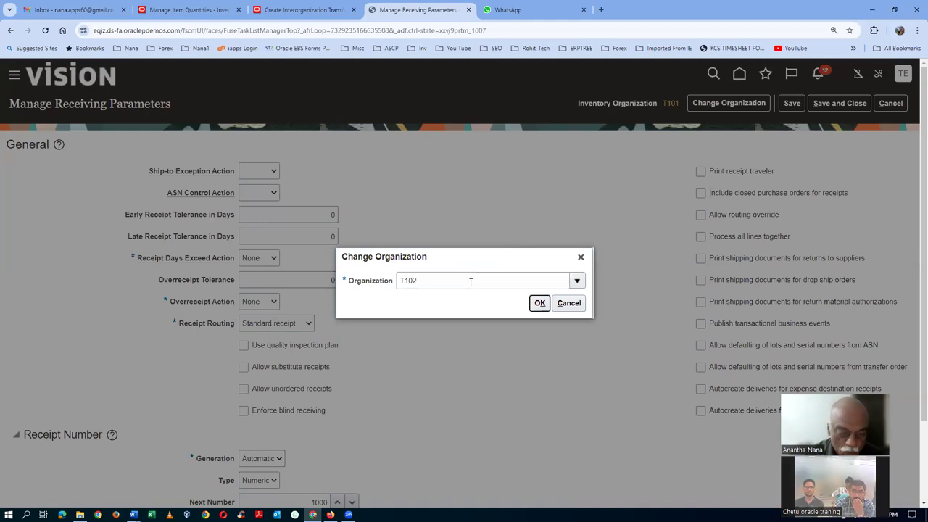
pyautogui.click(533, 307)
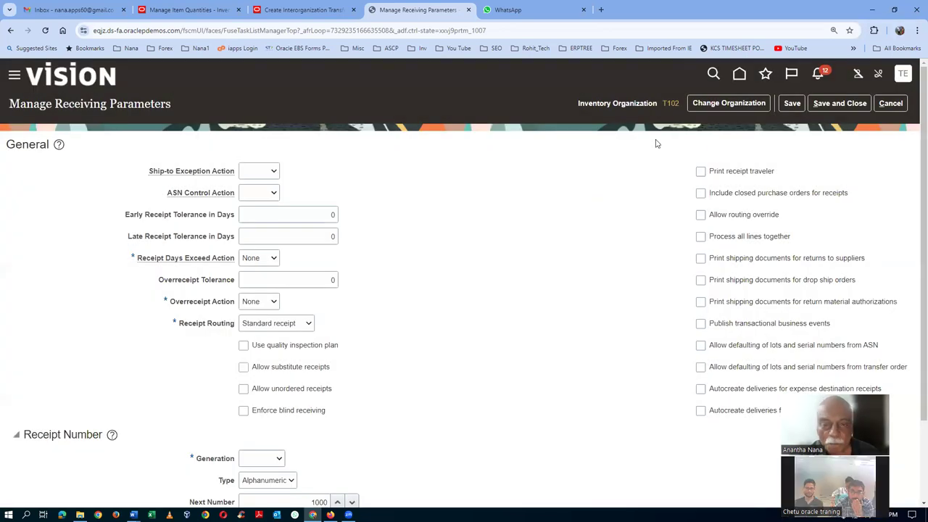
pyautogui.hotkey('alt', 'Tab')
pyautogui.moveTo(613, 126); pyautogui.dragTo(636, 127)
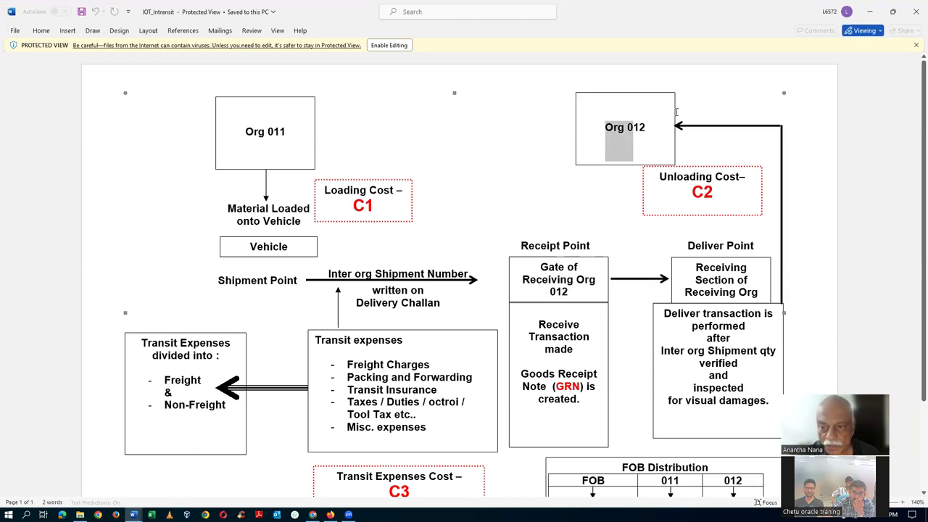
# Step: Mark the Gate of Receiving Org 012 text, then return to T102's receiving parameters
pyautogui.moveTo(555, 265); pyautogui.dragTo(564, 299)
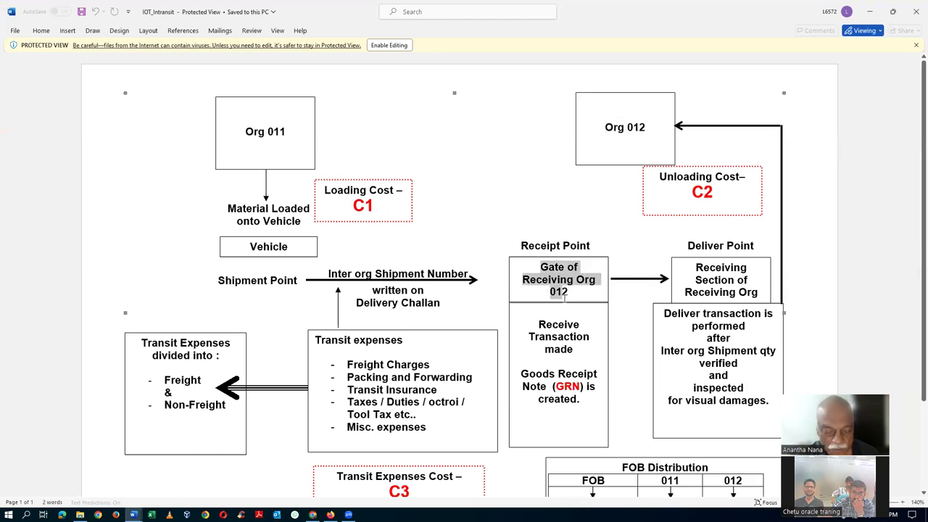
pyautogui.hotkey('alt', 'Tab')
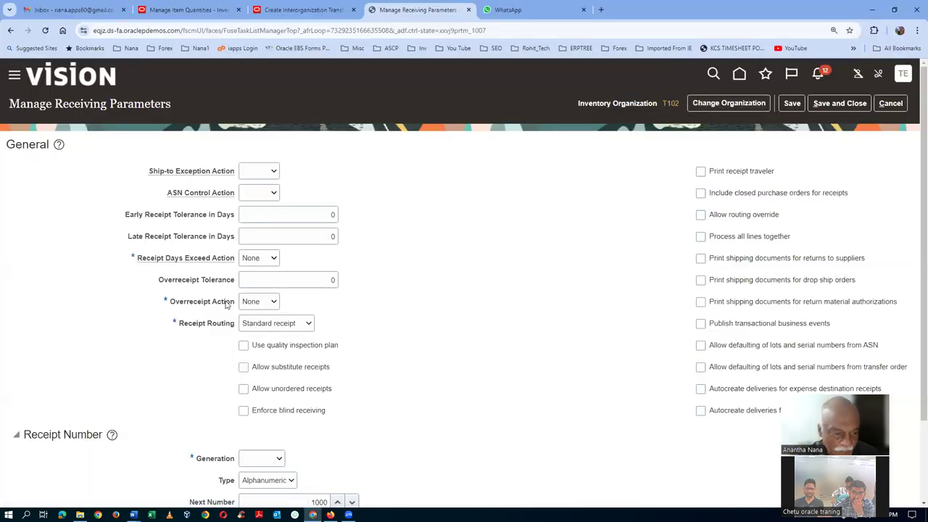
pyautogui.click(275, 301)
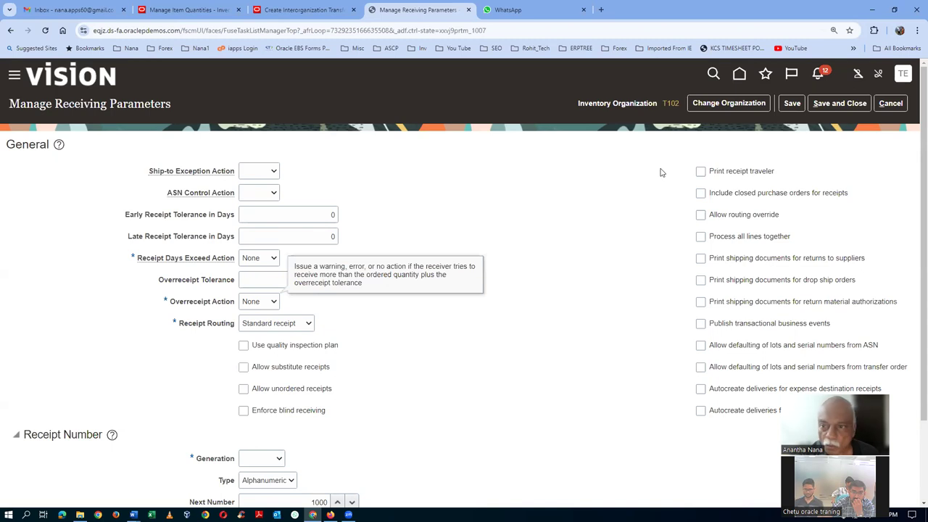
# Step: Set T102 receipt number generation to Automatic with Next Number 1000 and save
pyautogui.scroll(-1, 539, 227)
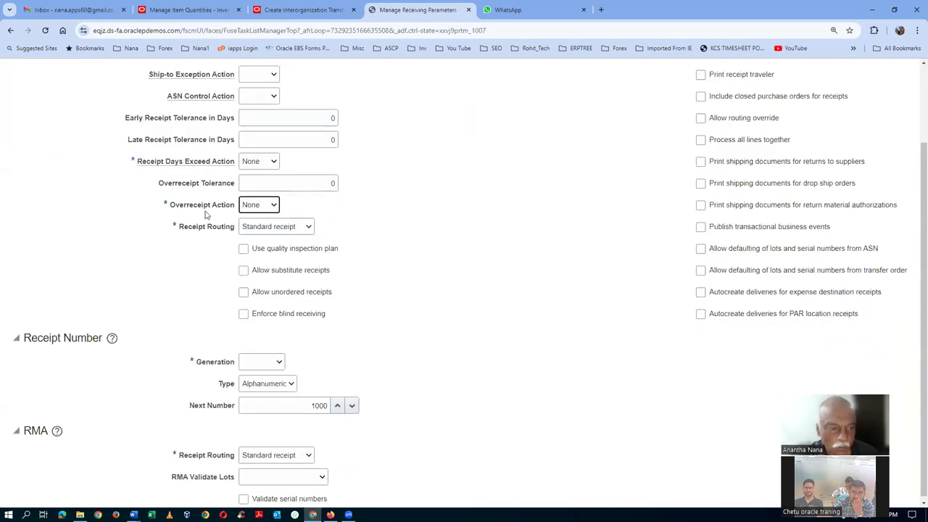
pyautogui.click(258, 362)
pyautogui.click(260, 386)
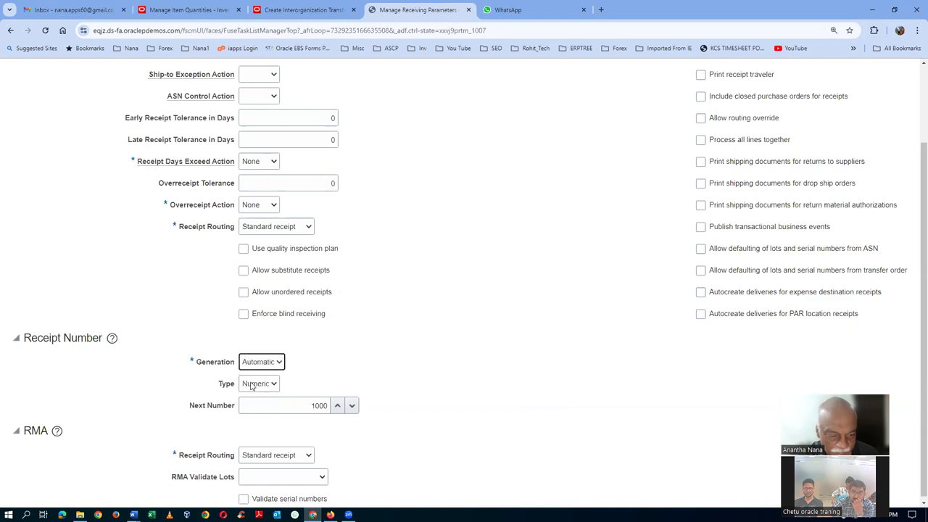
pyautogui.click(289, 405)
pyautogui.scroll(1, 510, 397)
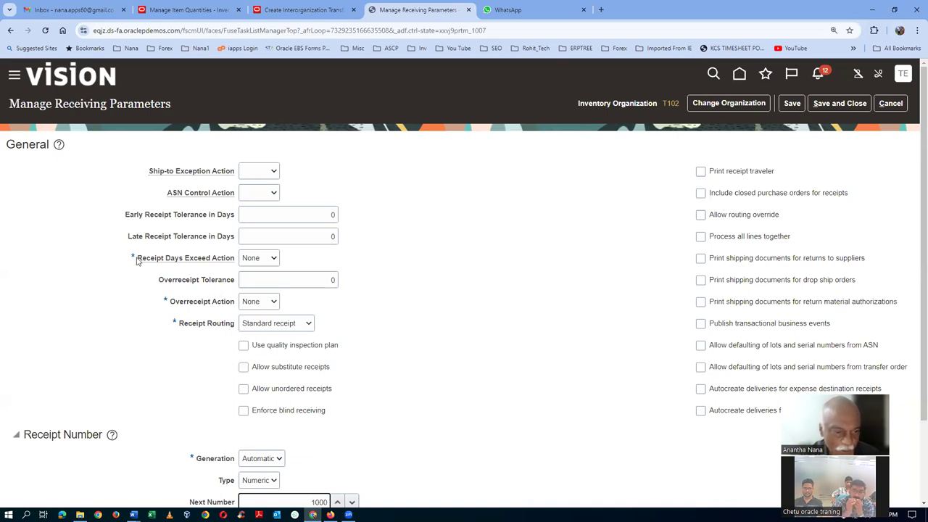
pyautogui.scroll(-1, 426, 348)
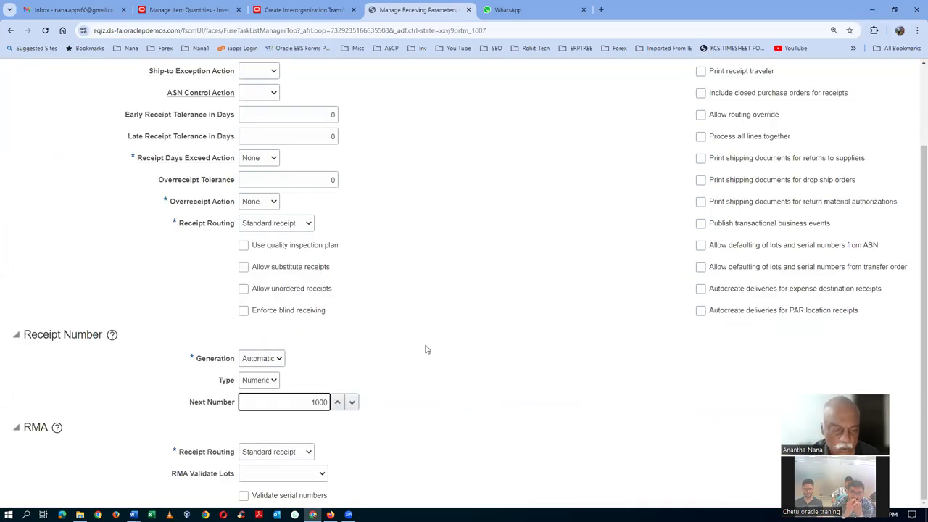
pyautogui.scroll(1, 426, 349)
pyautogui.click(838, 103)
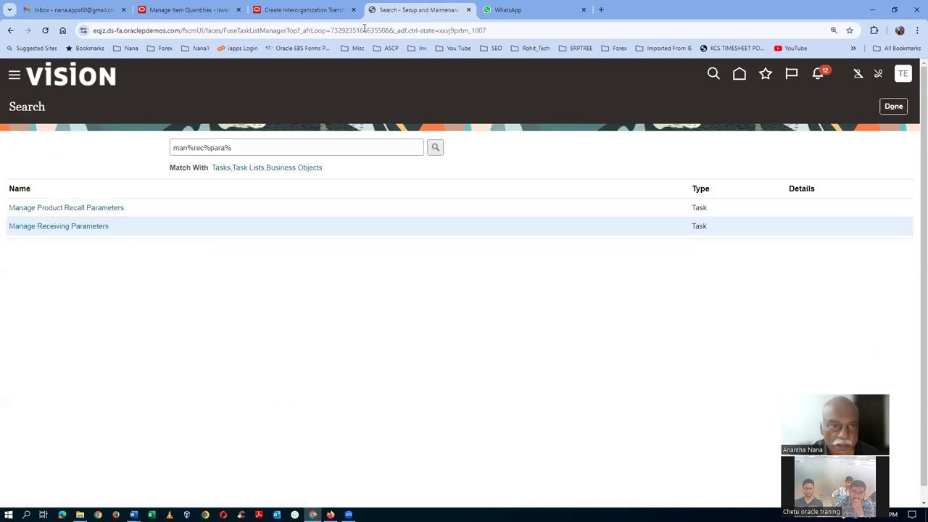
# Step: Cancel the blank Create Interorganization Transfer form without saving
pyautogui.click(305, 11)
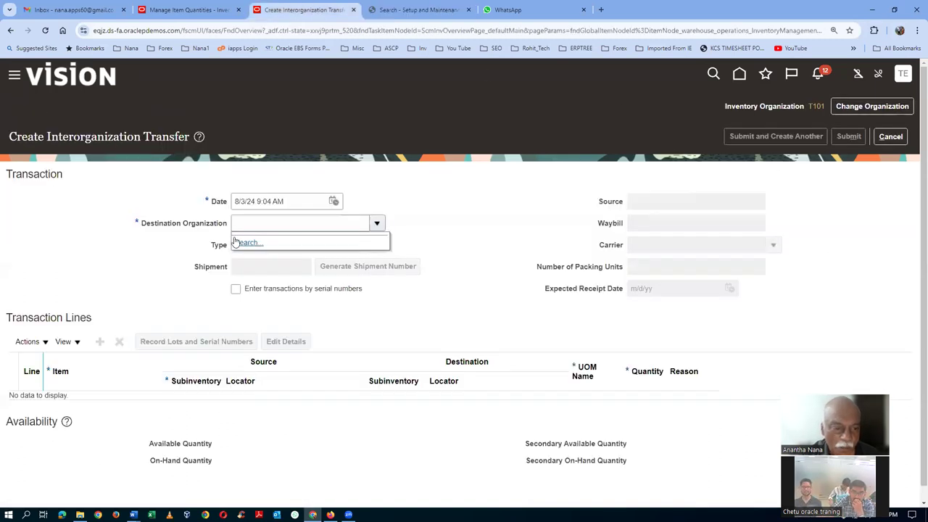
pyautogui.click(355, 224)
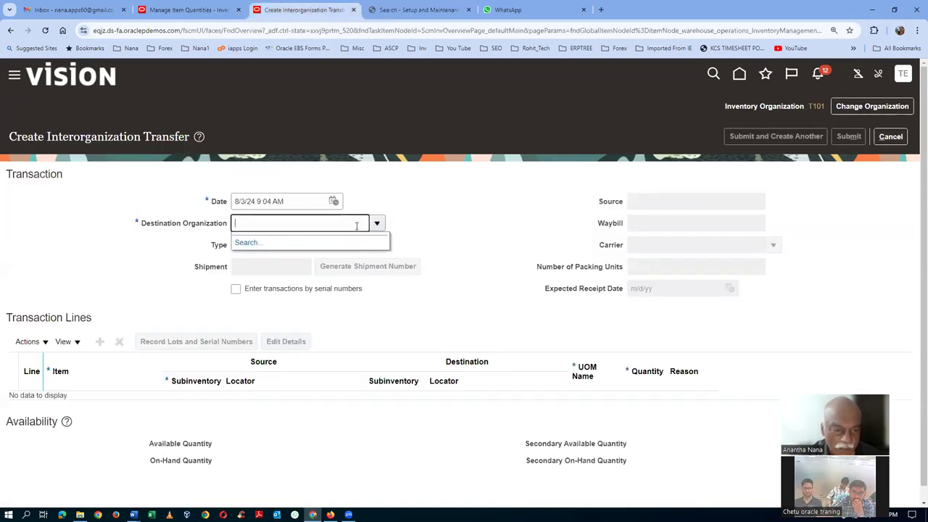
pyautogui.click(894, 135)
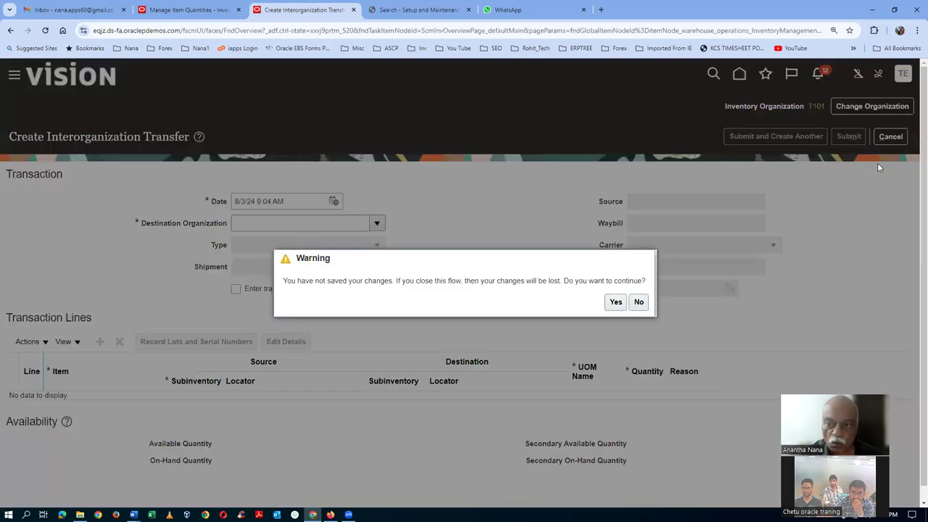
pyautogui.click(615, 302)
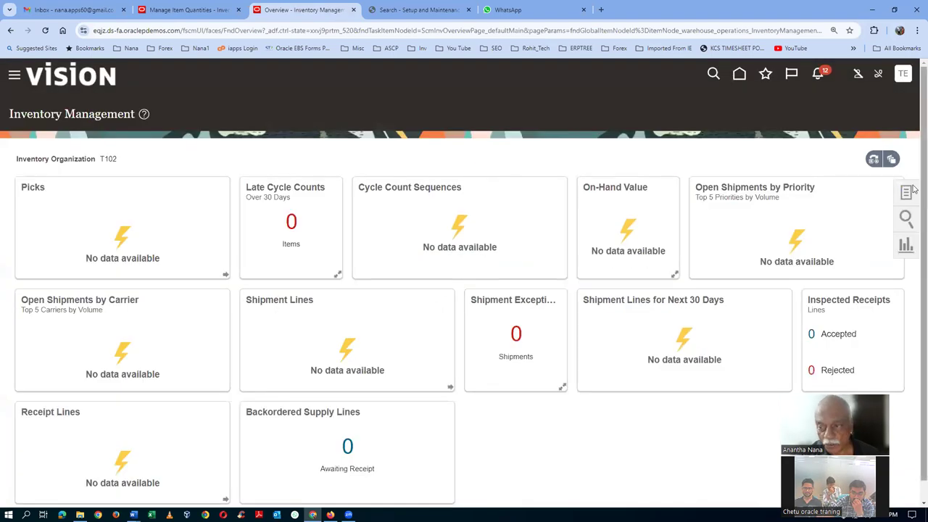
# Step: Start a Create Miscellaneous Transaction, then cancel it without saving
pyautogui.click(907, 193)
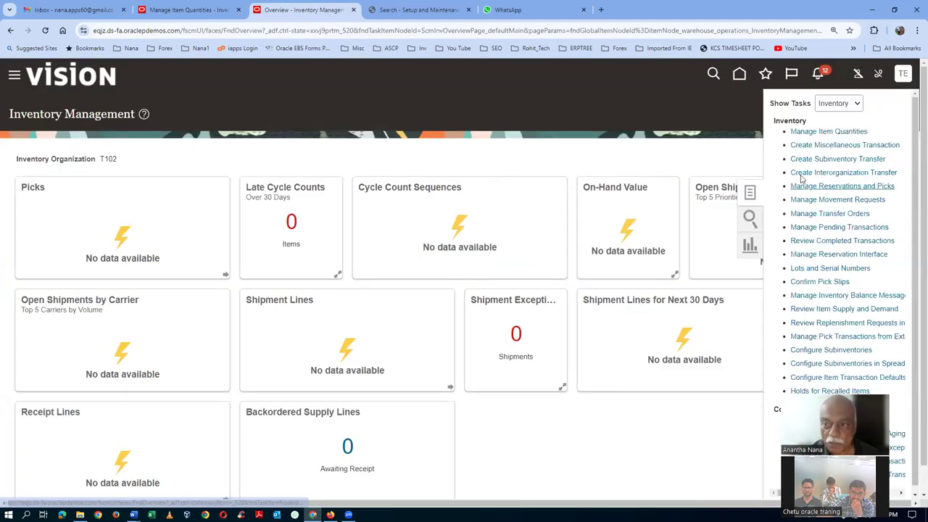
pyautogui.click(801, 145)
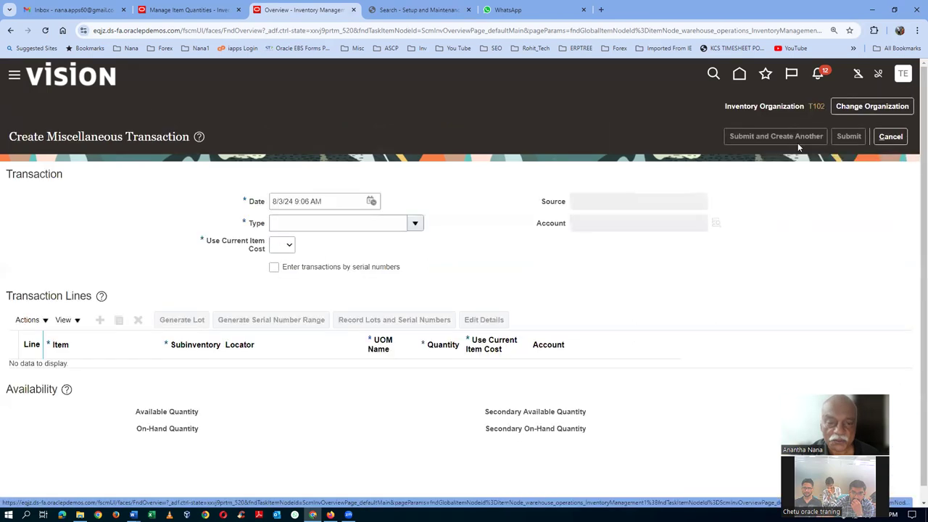
pyautogui.click(415, 224)
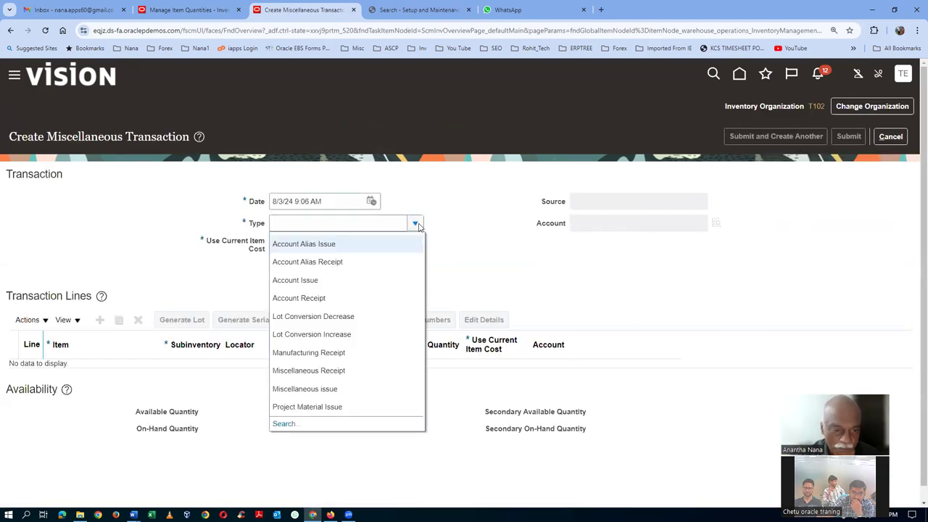
pyautogui.click(891, 137)
pyautogui.click(891, 137)
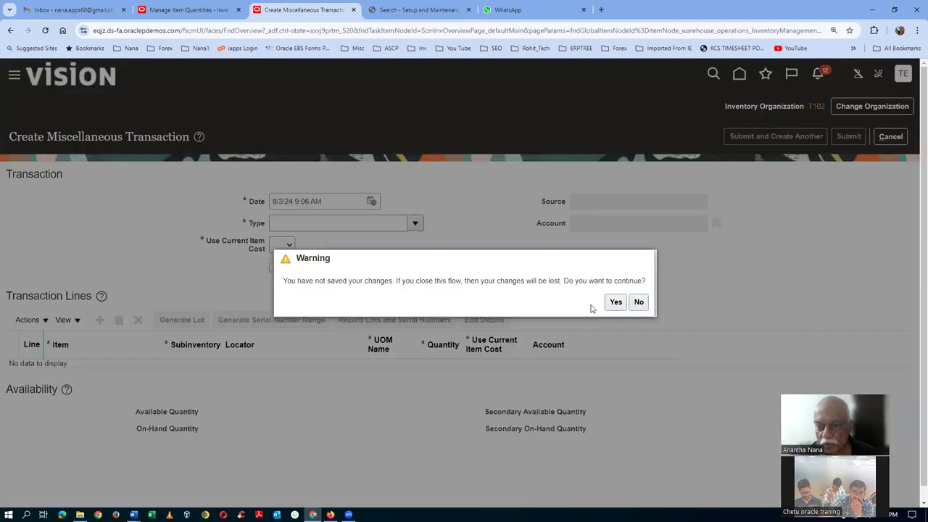
pyautogui.click(615, 302)
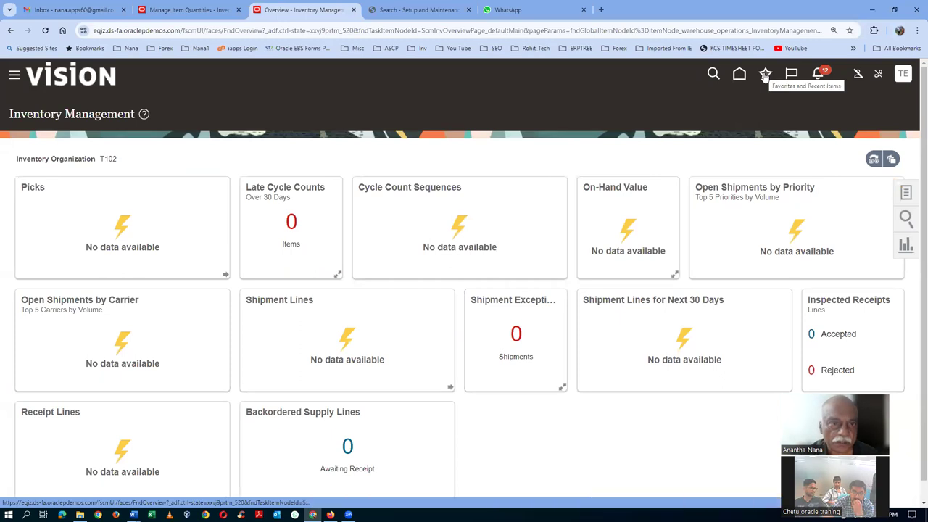
# Step: Start a new interorganization transfer for organization T102 from the inventory Tasks list
pyautogui.click(765, 75)
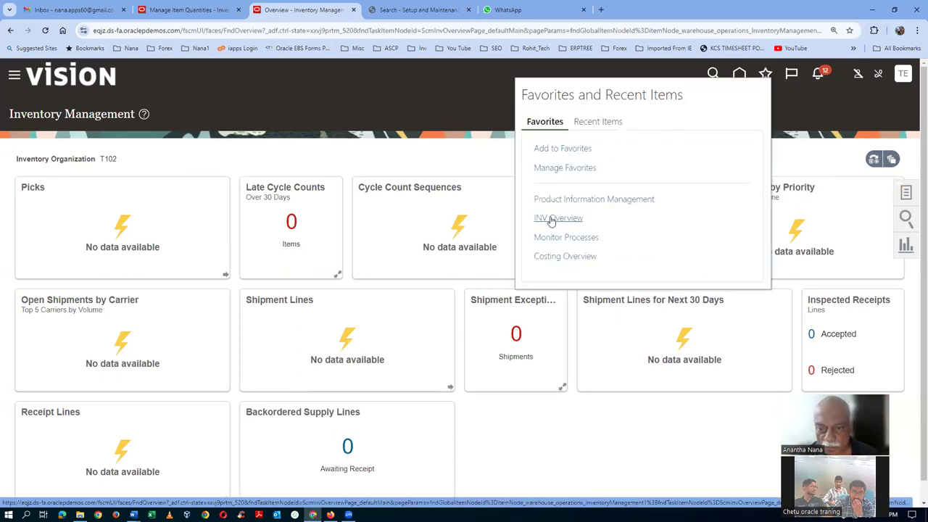
pyautogui.click(906, 194)
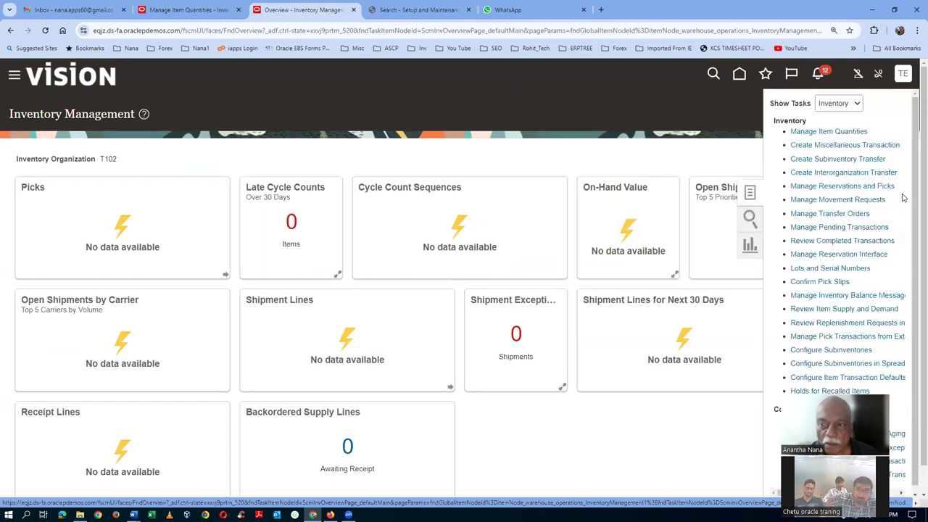
pyautogui.click(846, 172)
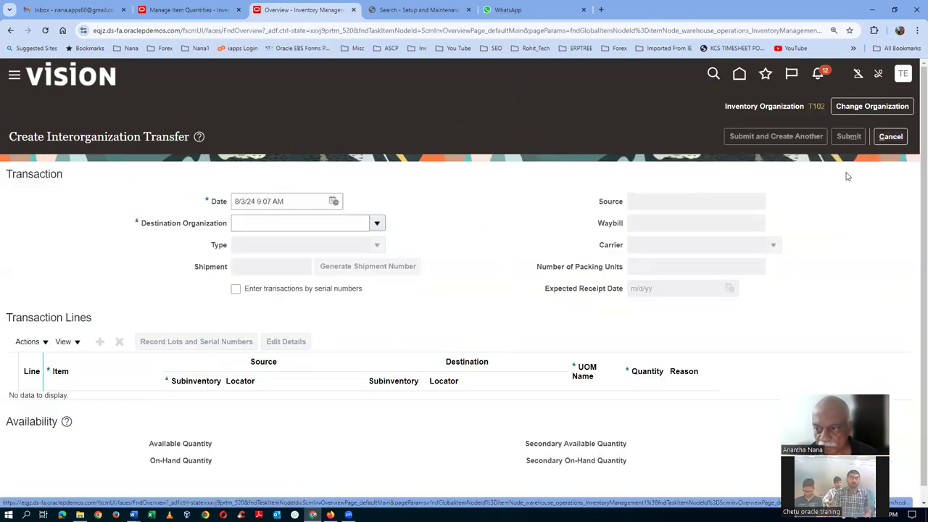
# Step: Run the Destination Organization search, then close it without choosing a destination
pyautogui.click(377, 226)
pyautogui.click(246, 244)
pyautogui.click(510, 305)
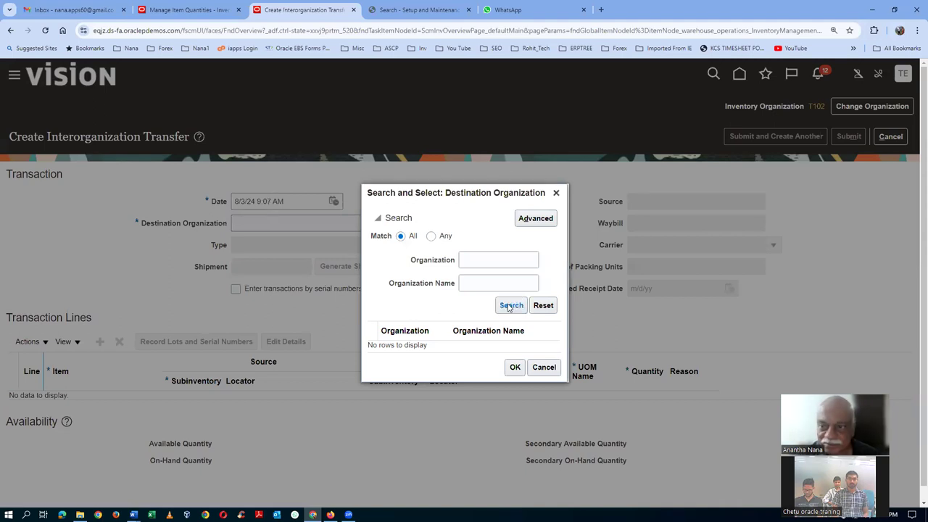
pyautogui.click(544, 366)
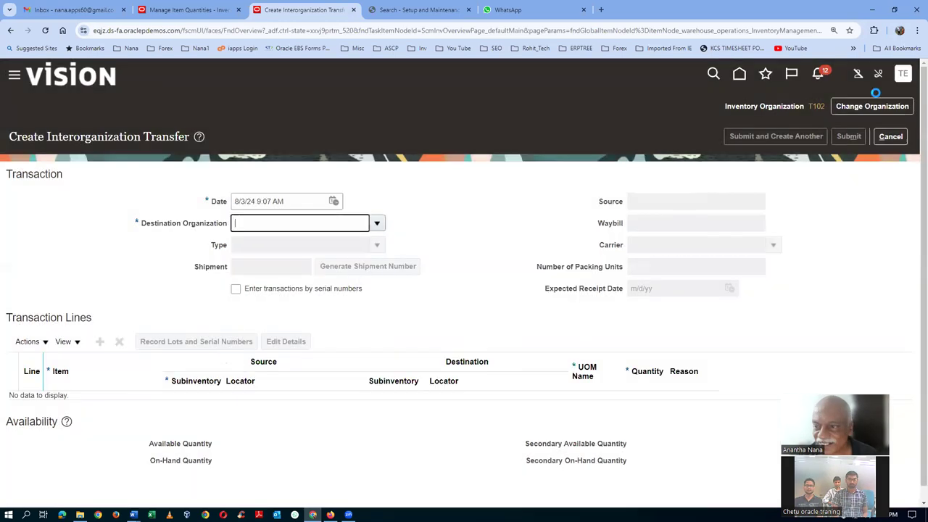
pyautogui.click(815, 108)
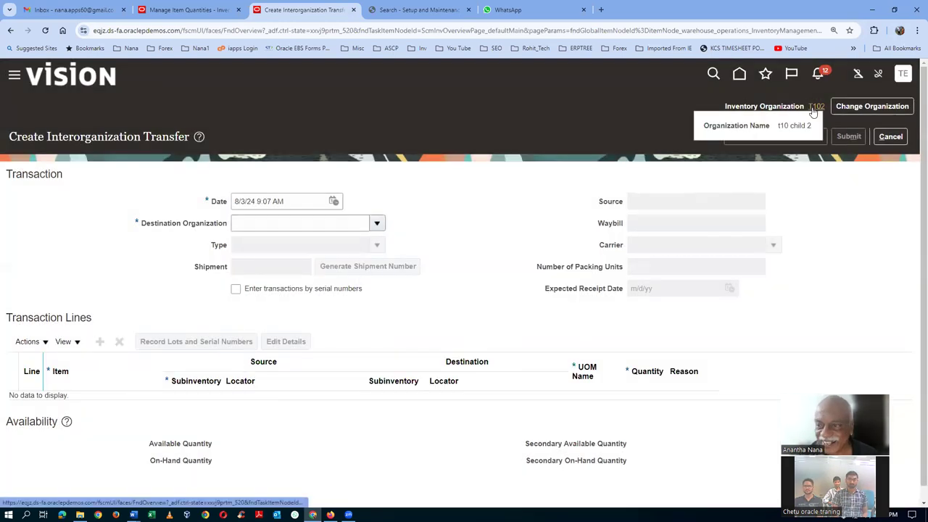
# Step: Switch the working organization to T101 and start a new interorganization transfer
pyautogui.click(877, 103)
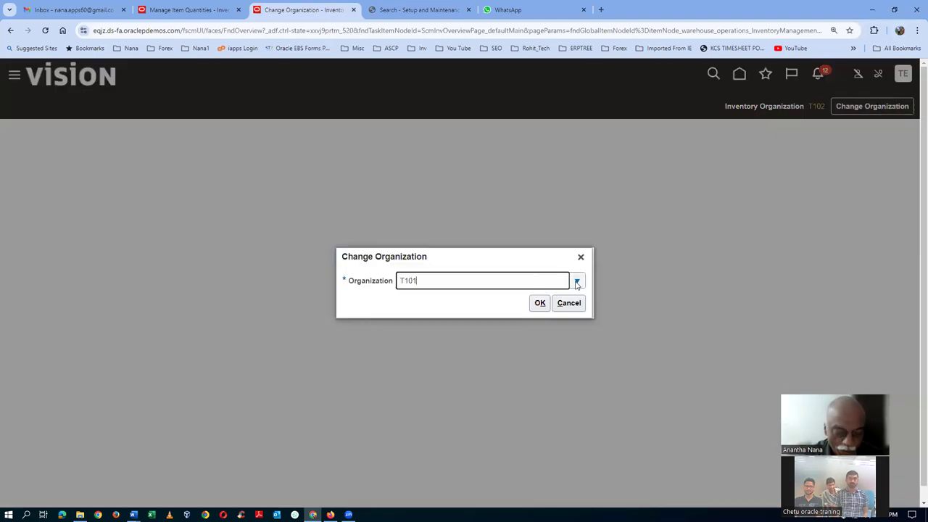
pyautogui.click(541, 304)
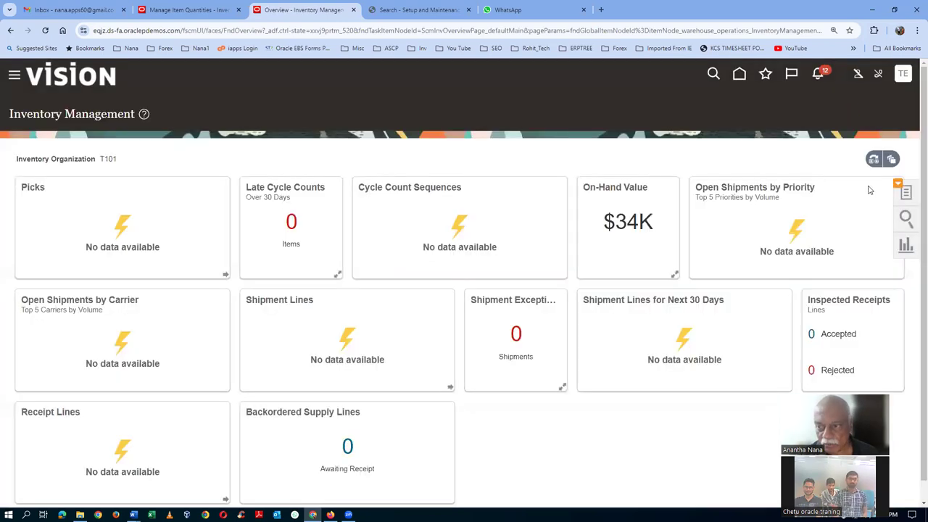
pyautogui.click(906, 194)
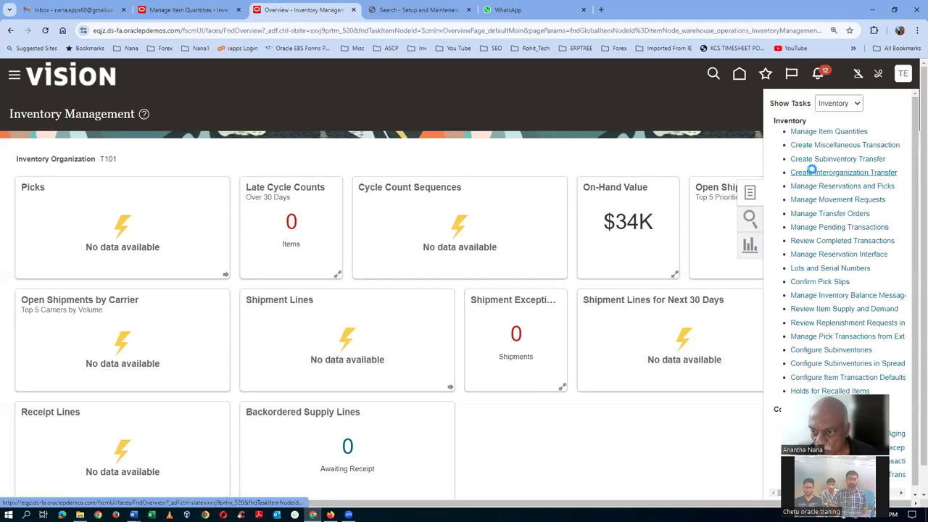
pyautogui.click(812, 171)
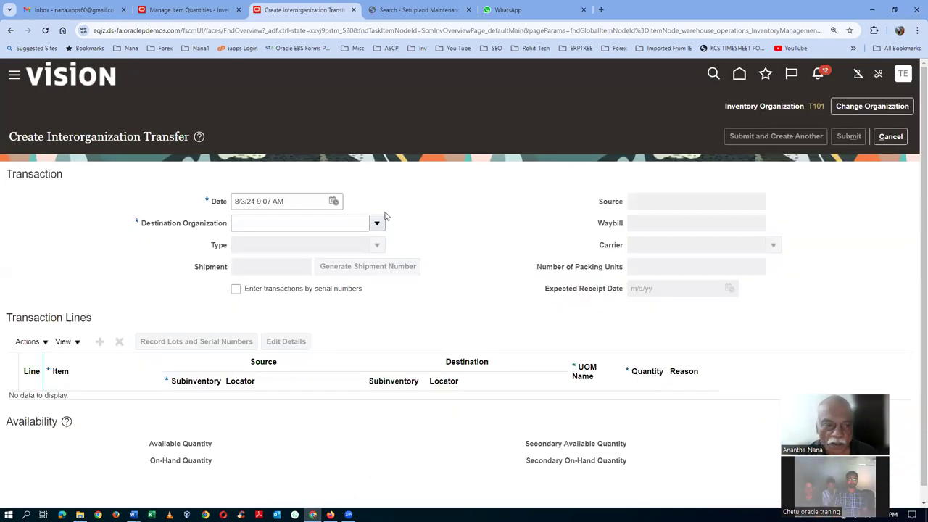
# Step: Choose destination T102, then cancel and discard the trial transfer
pyautogui.click(377, 223)
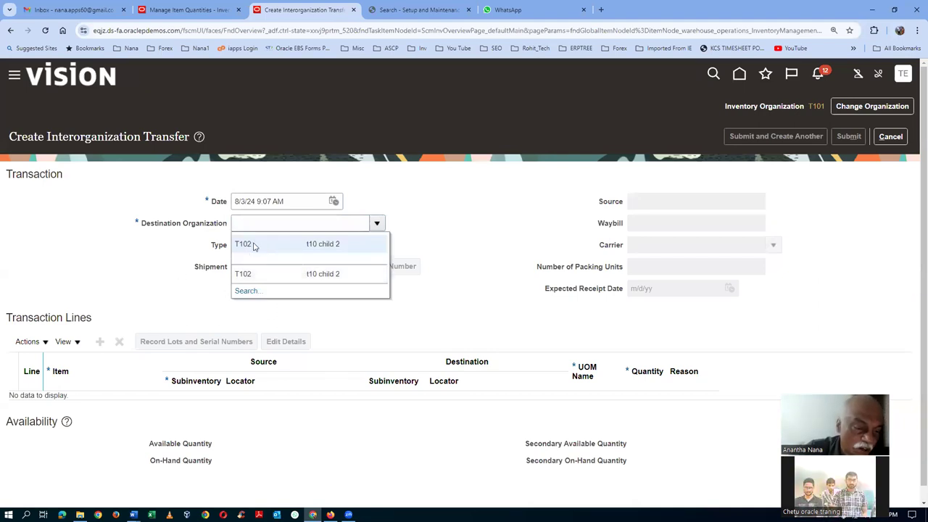
pyautogui.click(254, 247)
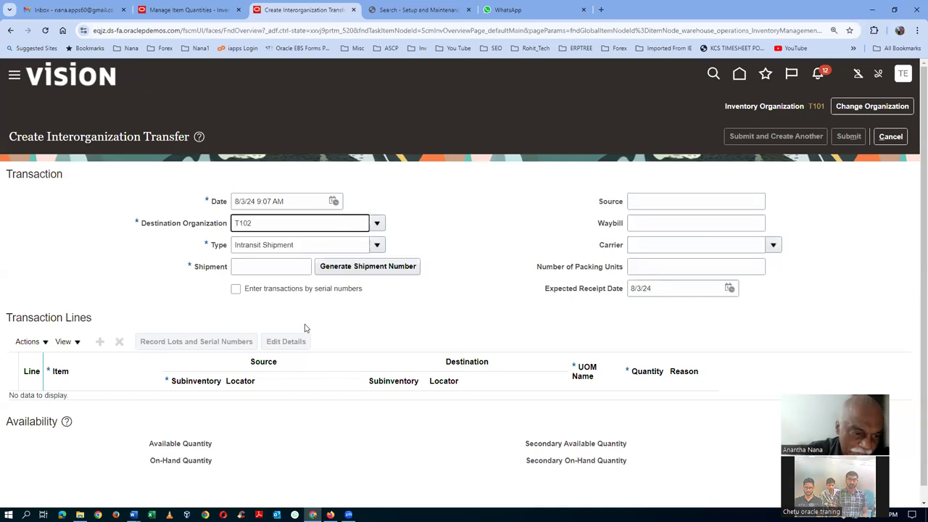
pyautogui.click(261, 268)
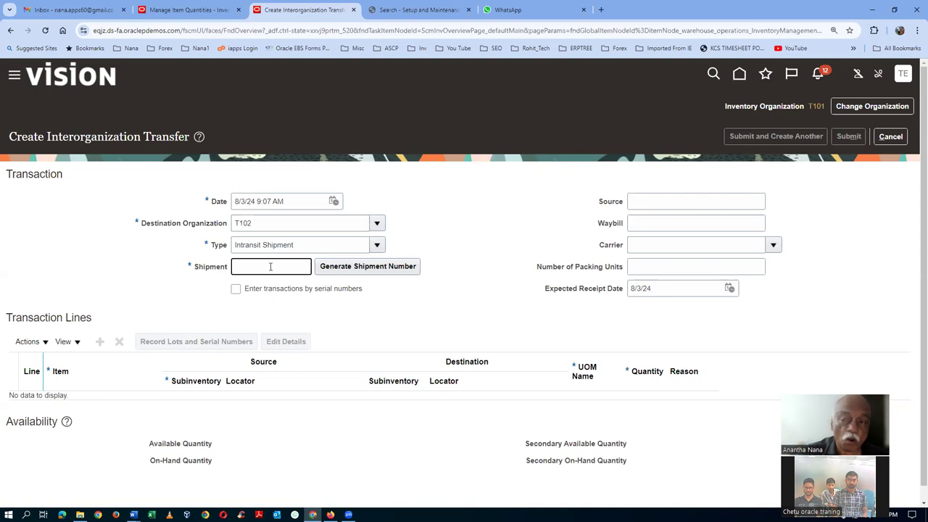
pyautogui.click(898, 138)
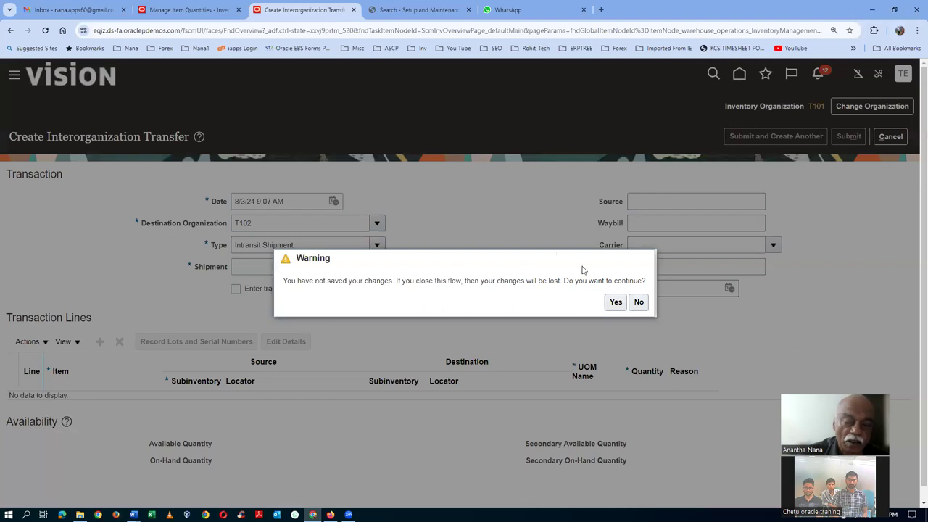
pyautogui.click(615, 302)
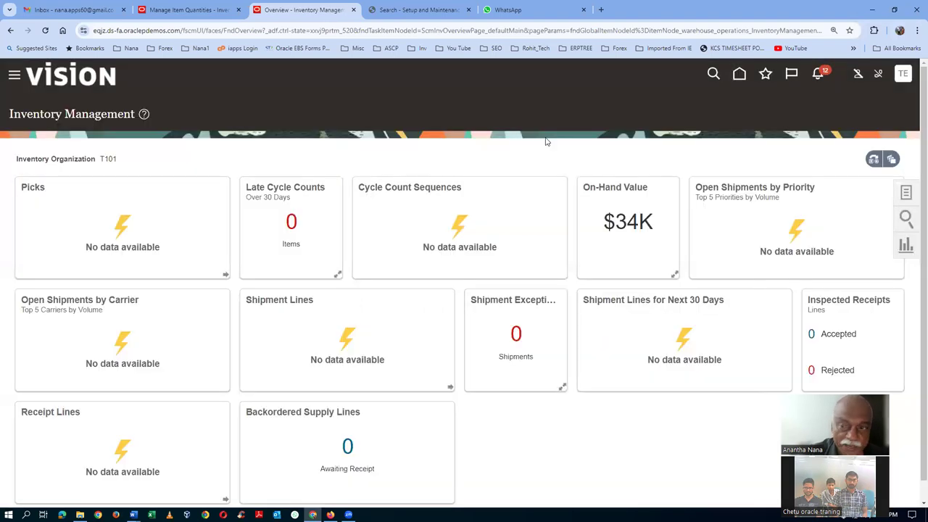
# Step: Go to Product Information Management and start Create Item
pyautogui.click(767, 77)
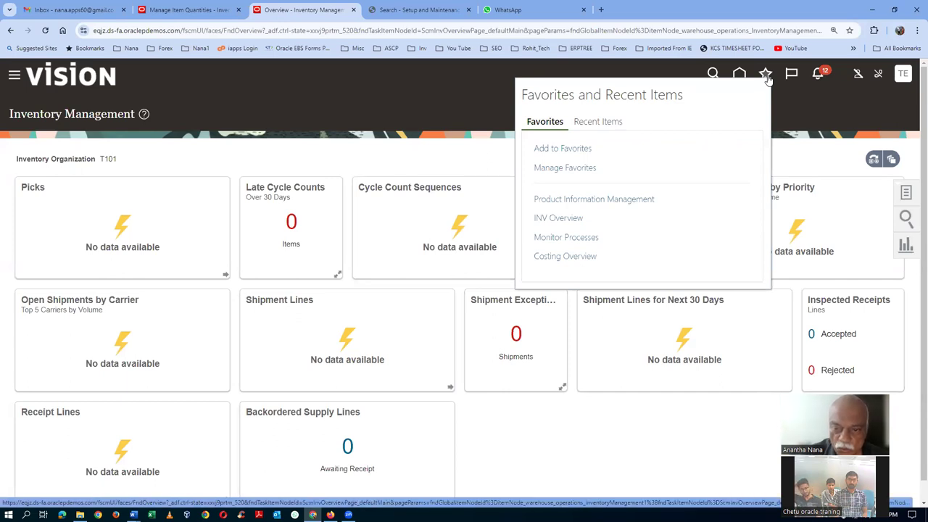
pyautogui.click(601, 200)
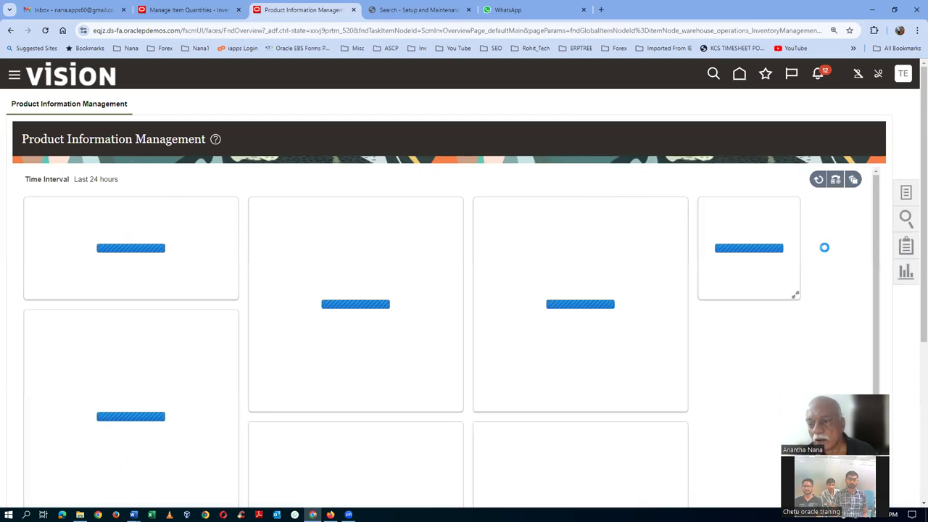
pyautogui.click(906, 197)
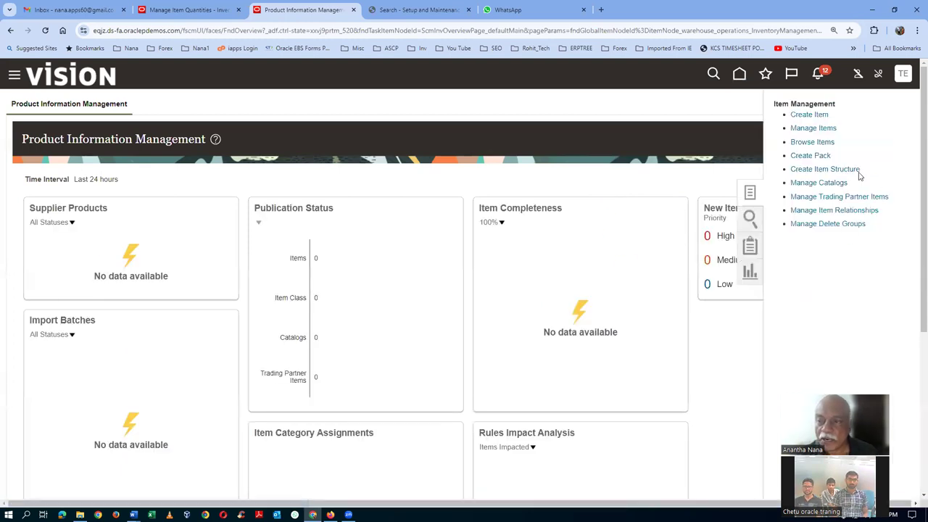
pyautogui.click(809, 115)
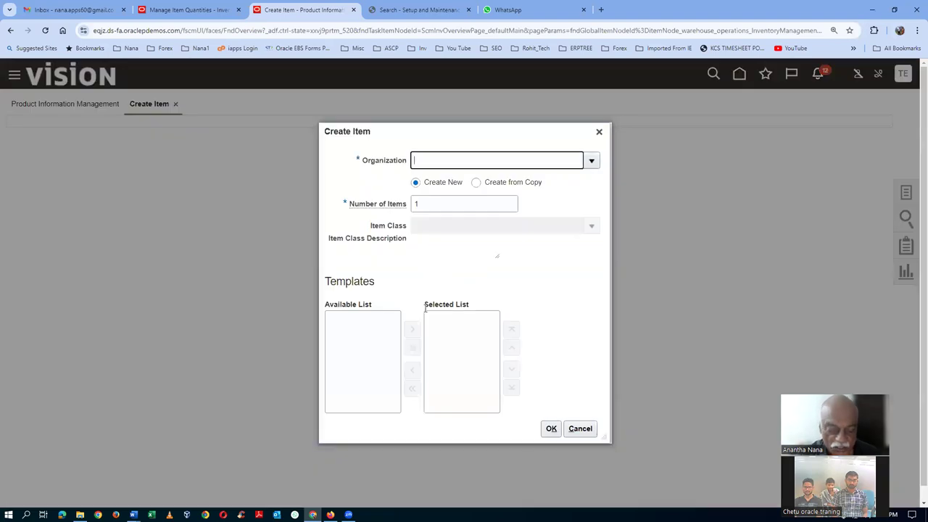
# Step: Set organization T100, item class t10 item class and template t10 Purchased Item, and confirm
pyautogui.write('t10')
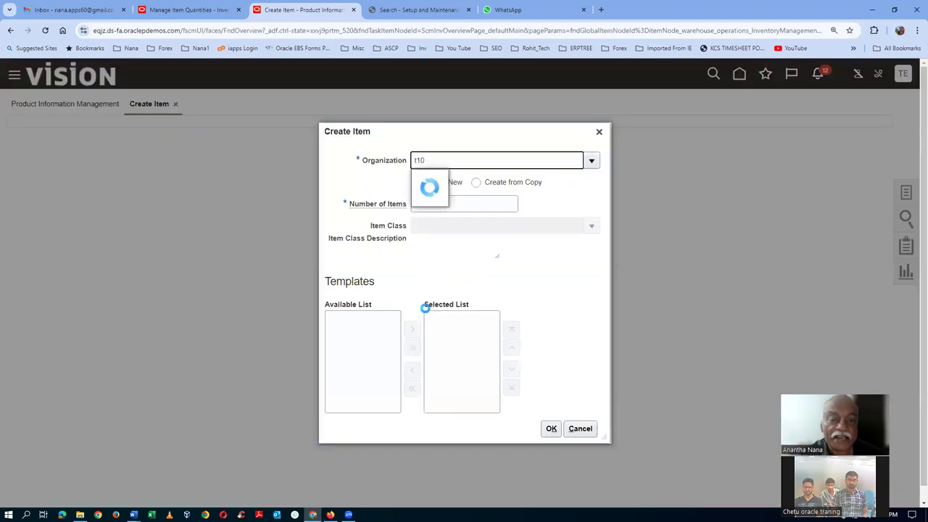
pyautogui.click(475, 180)
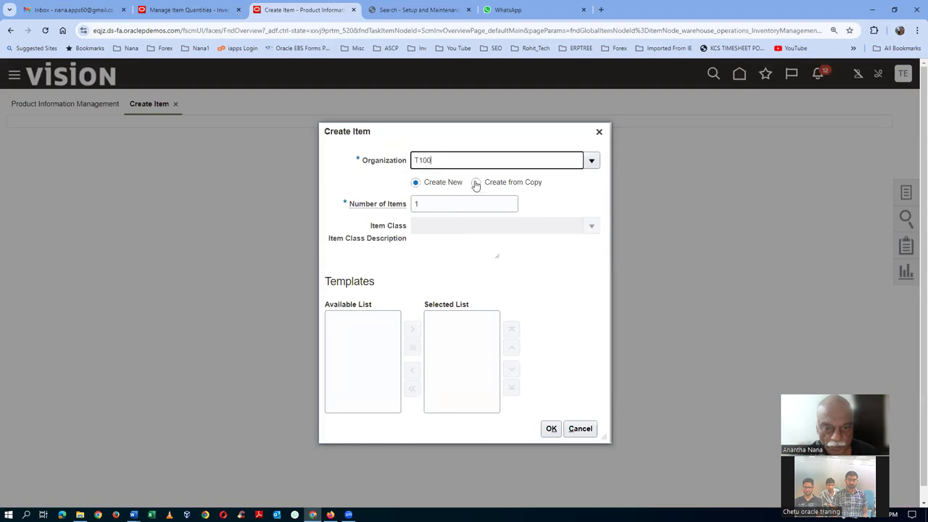
pyautogui.click(491, 225)
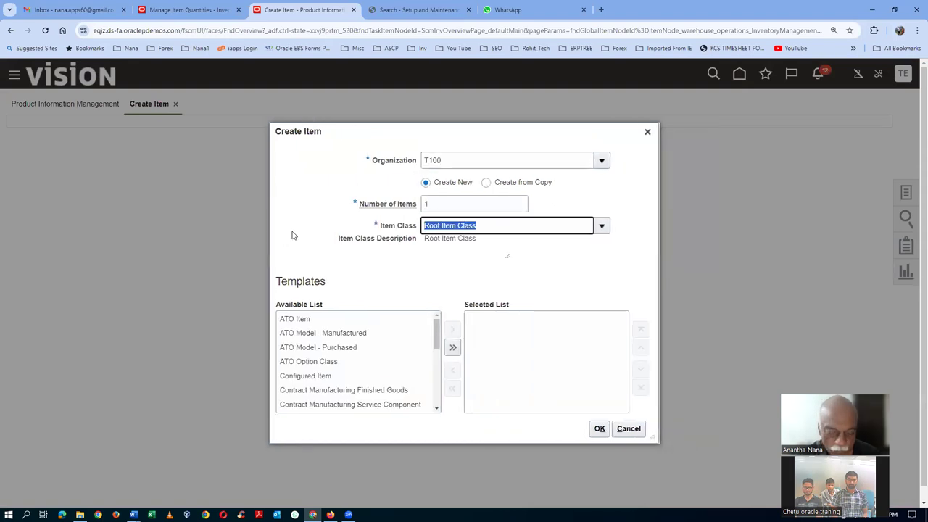
pyautogui.write('t10')
pyautogui.press('Tab')
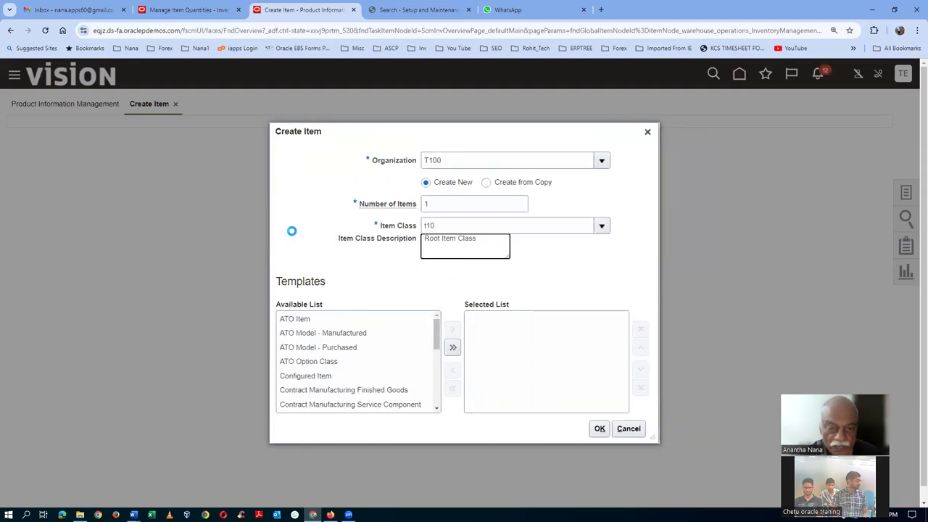
pyautogui.click(526, 273)
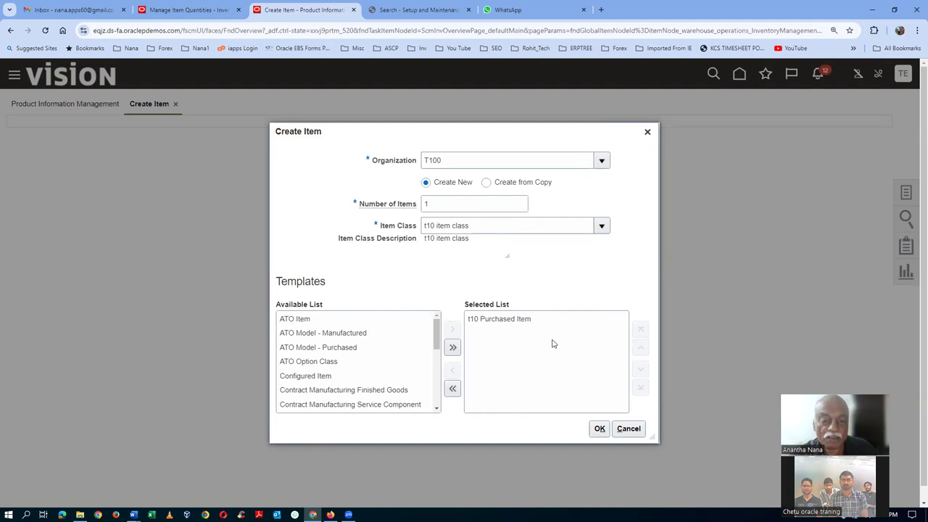
pyautogui.click(520, 326)
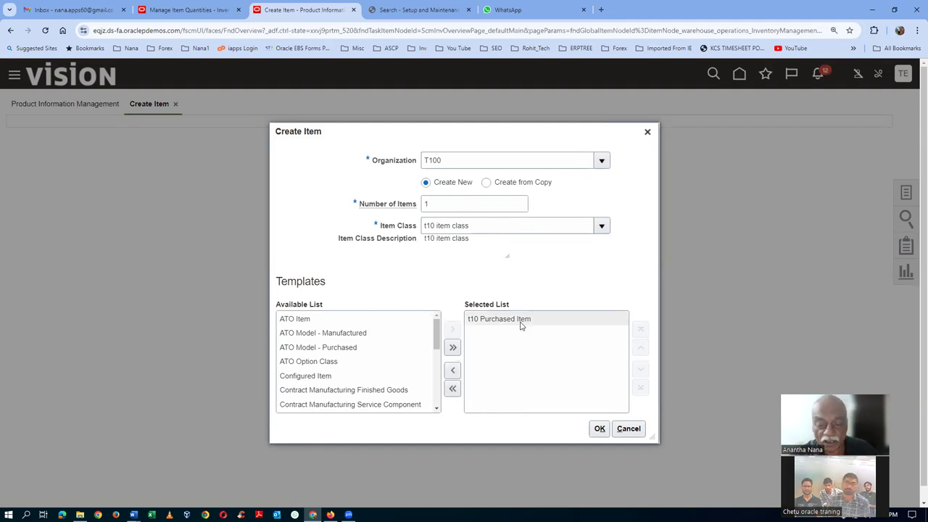
pyautogui.click(600, 428)
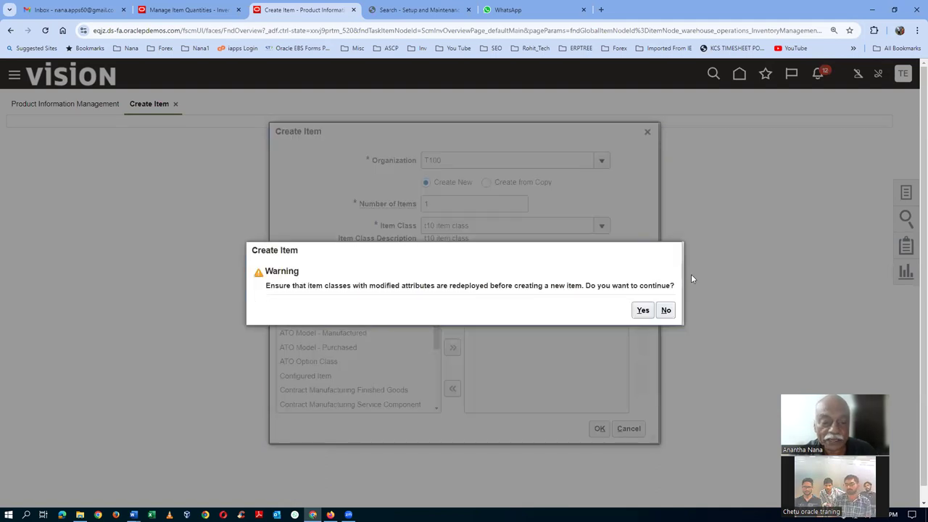
# Step: Accept the redeploy warning and name the item t1004_IOT_intransit, reusing the name as description
pyautogui.moveTo(302, 288); pyautogui.dragTo(621, 289)
pyautogui.click(642, 311)
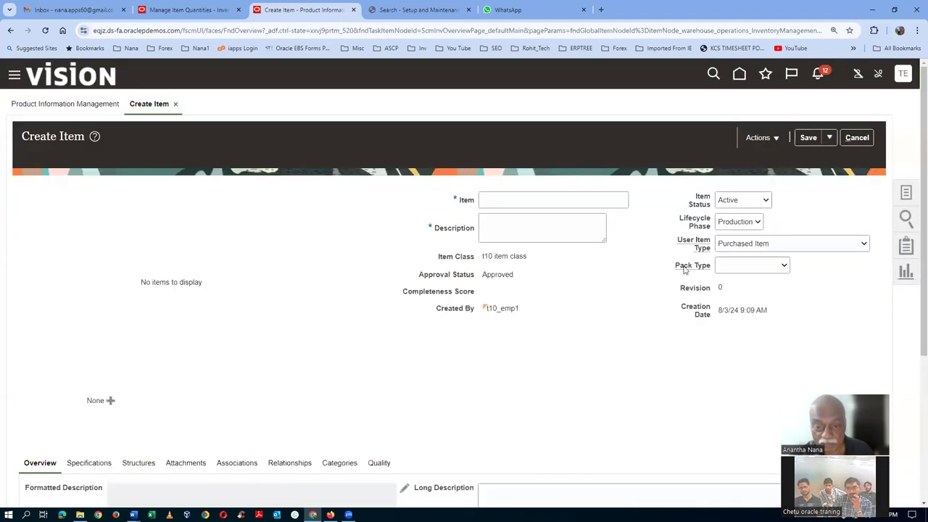
pyautogui.click(486, 201)
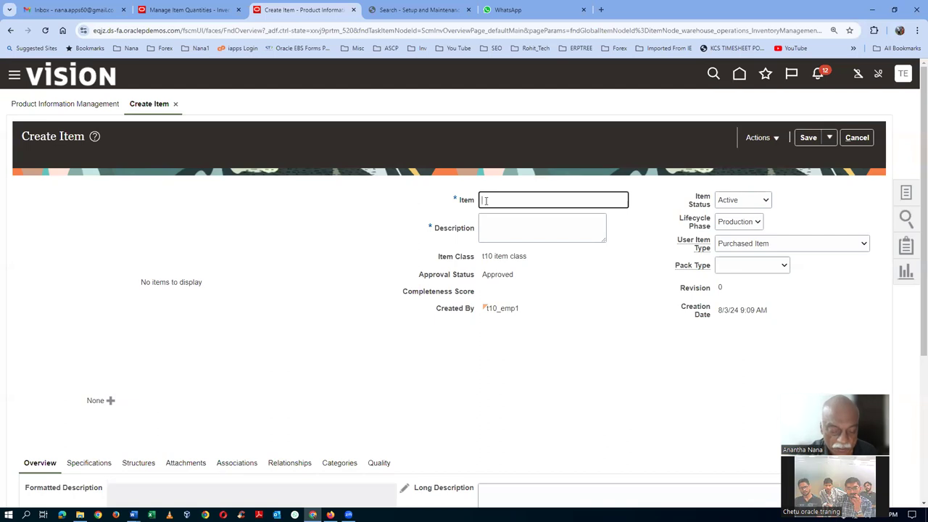
pyautogui.write('t1004_IOT_intransit')
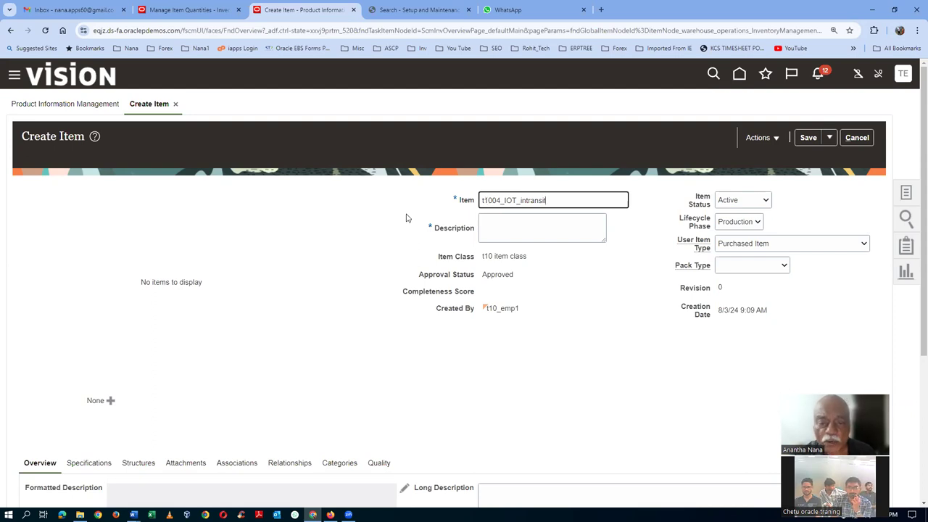
pyautogui.moveTo(562, 197); pyautogui.dragTo(367, 222)
pyautogui.hotkey('ctrl', 'c')
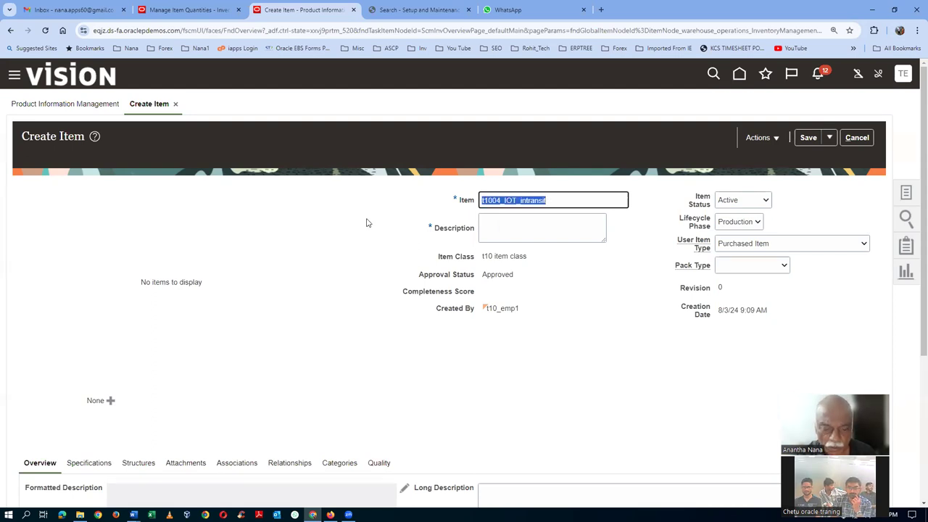
pyautogui.click(491, 235)
pyautogui.hotkey('ctrl', 'v')
# Step: Change the Purchasing purchase price from 10 to 20 USD, leaving price tolerance empty
pyautogui.scroll(-3, 337, 420)
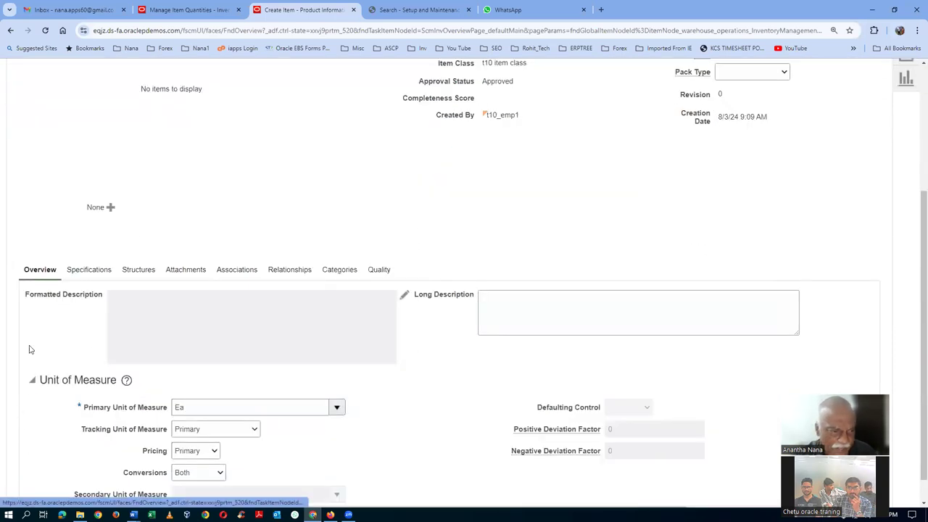
pyautogui.click(78, 269)
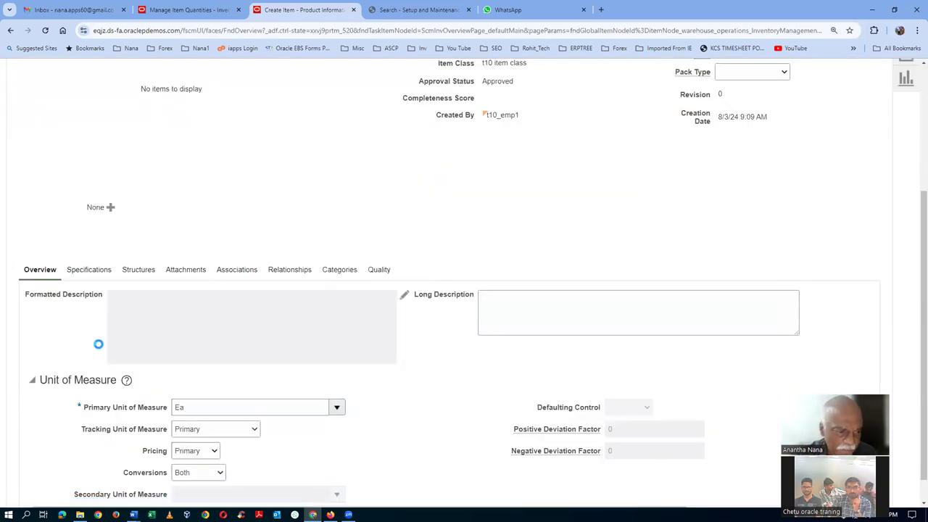
pyautogui.scroll(-3, 99, 344)
pyautogui.click(45, 312)
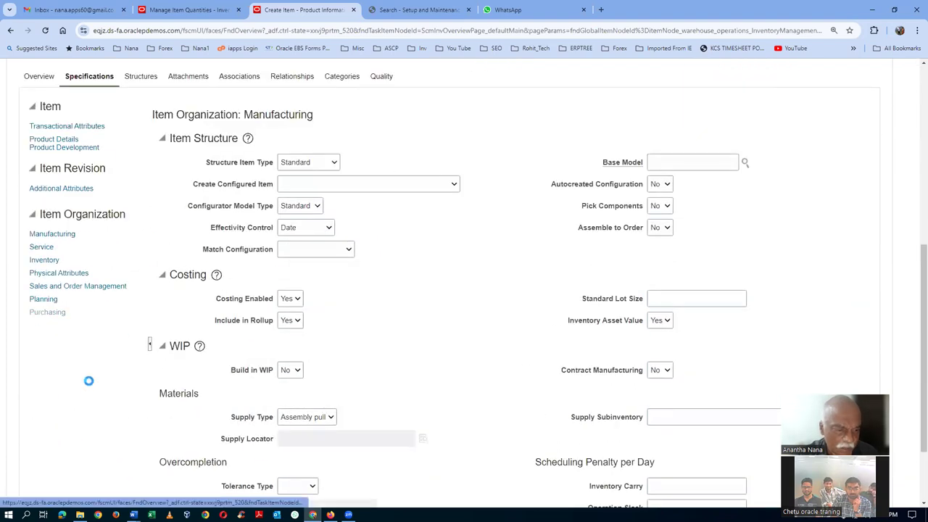
pyautogui.click(349, 359)
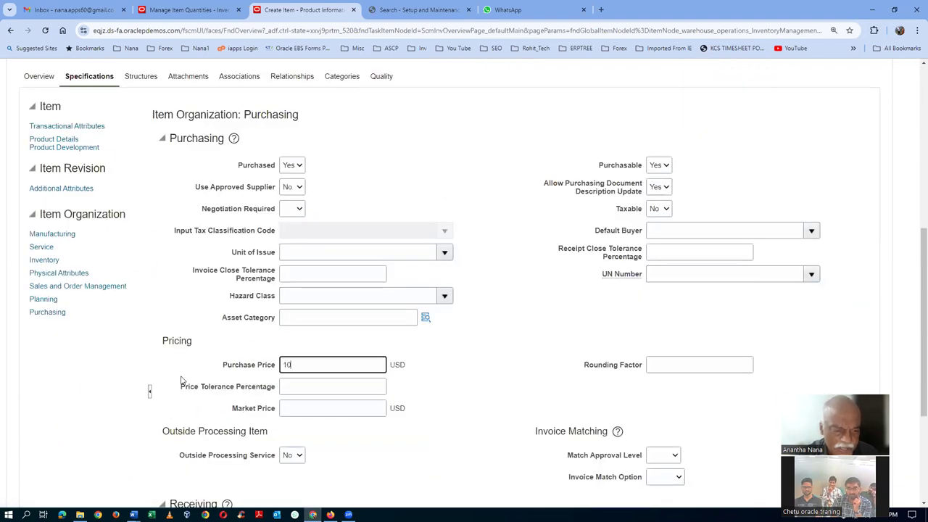
pyautogui.hotkey('ctrl', 'a')
pyautogui.write('2')
pyautogui.press('Tab')
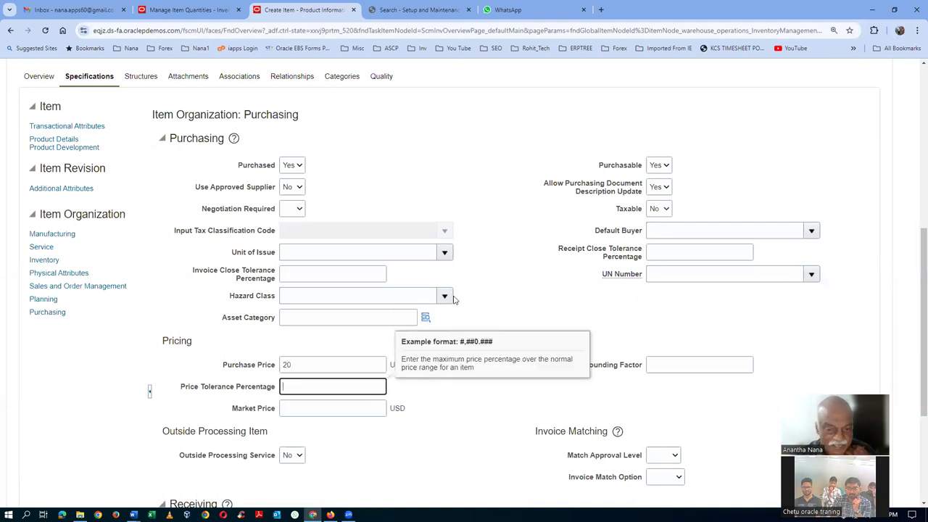
pyautogui.click(517, 286)
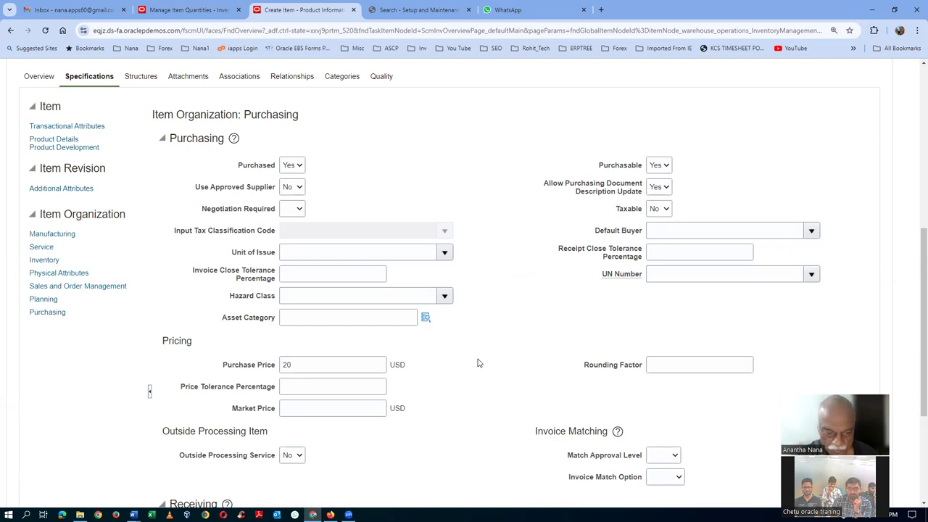
pyautogui.scroll(3, 478, 364)
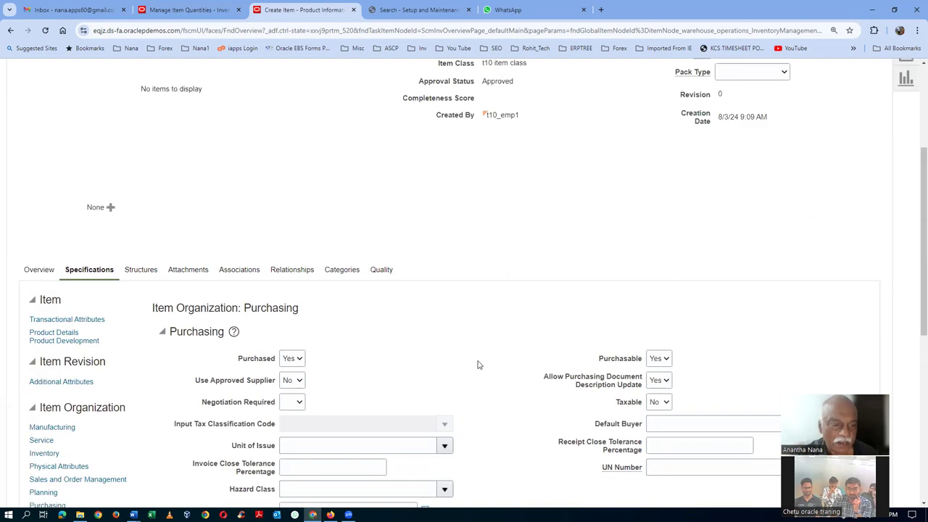
pyautogui.click(233, 271)
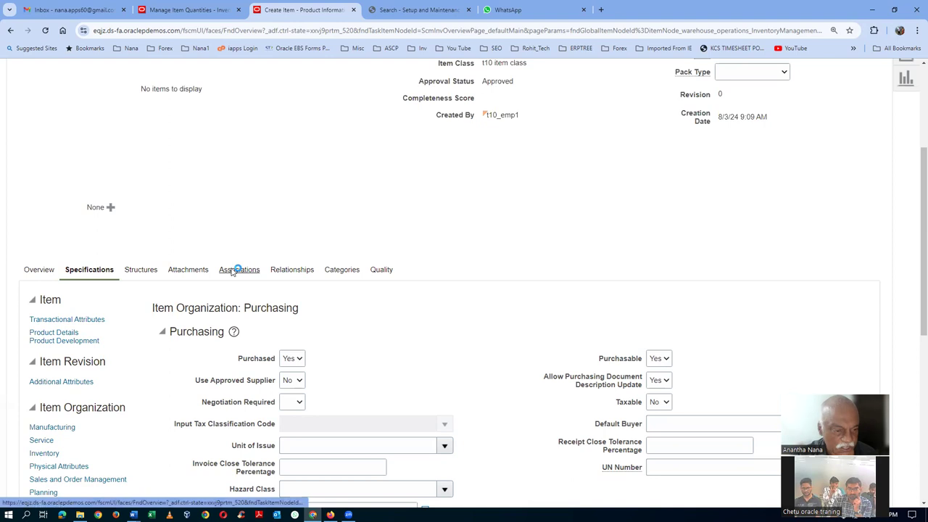
# Step: Associate the item with organizations T101 and T102 via Select and Add
pyautogui.click(32, 393)
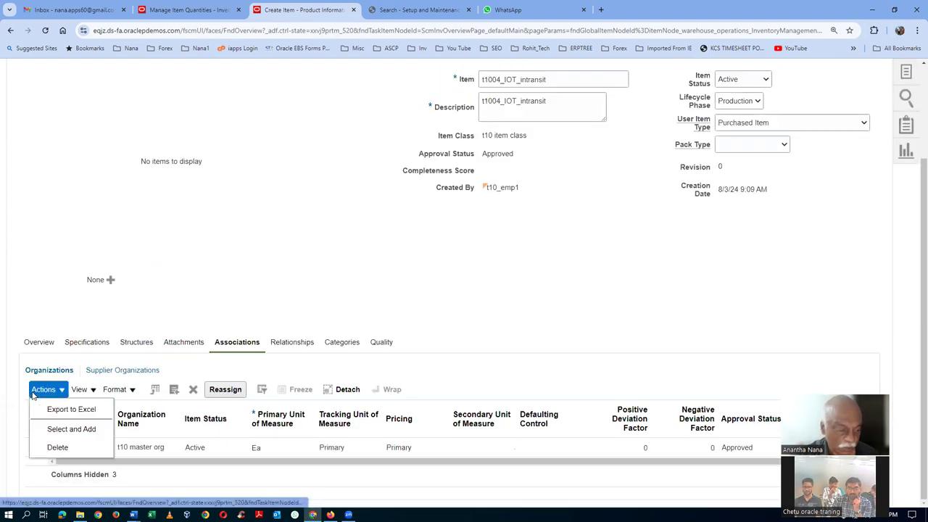
pyautogui.click(56, 429)
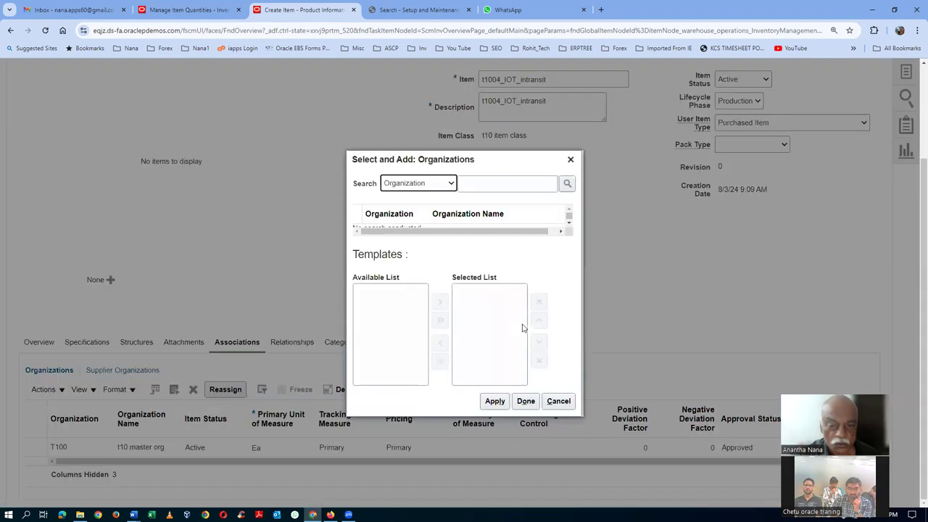
pyautogui.click(483, 185)
pyautogui.write('t10')
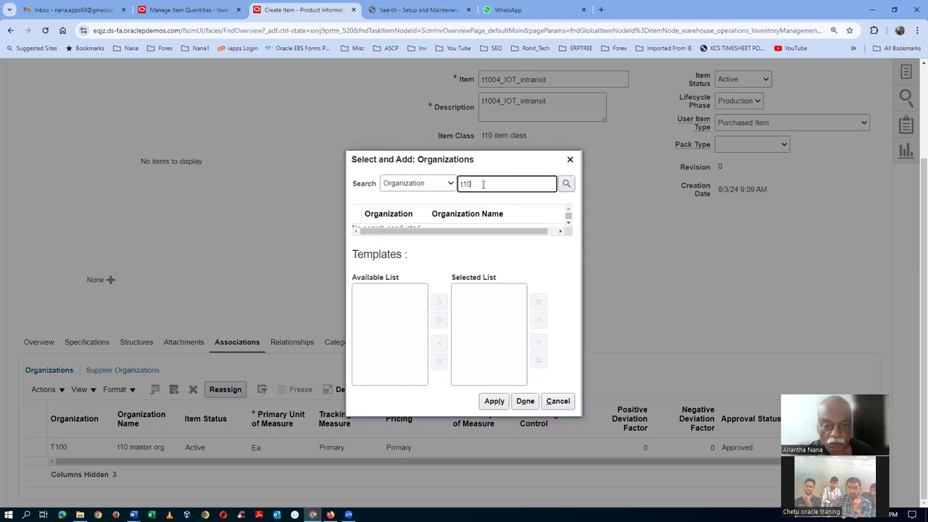
pyautogui.press('Return')
pyautogui.click(356, 227)
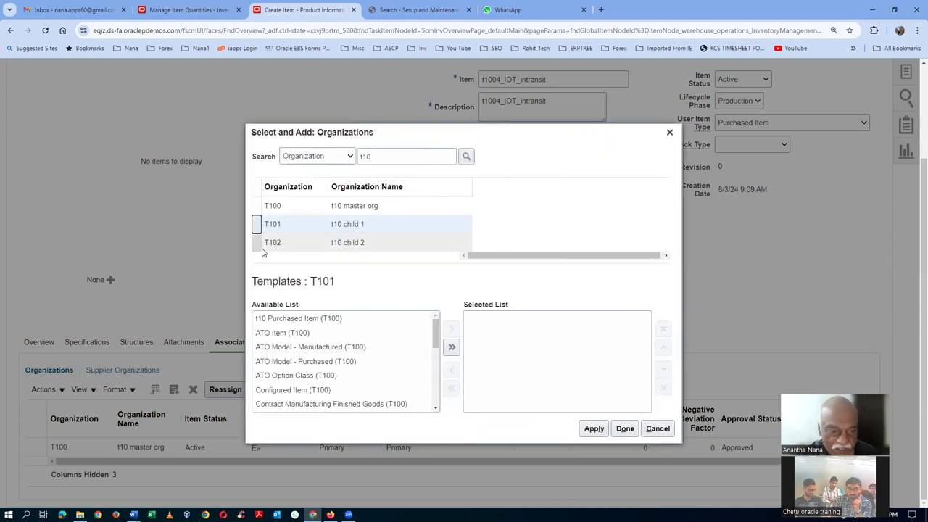
pyautogui.keyDown('ctrl'); pyautogui.click(257, 246); pyautogui.keyUp('ctrl')
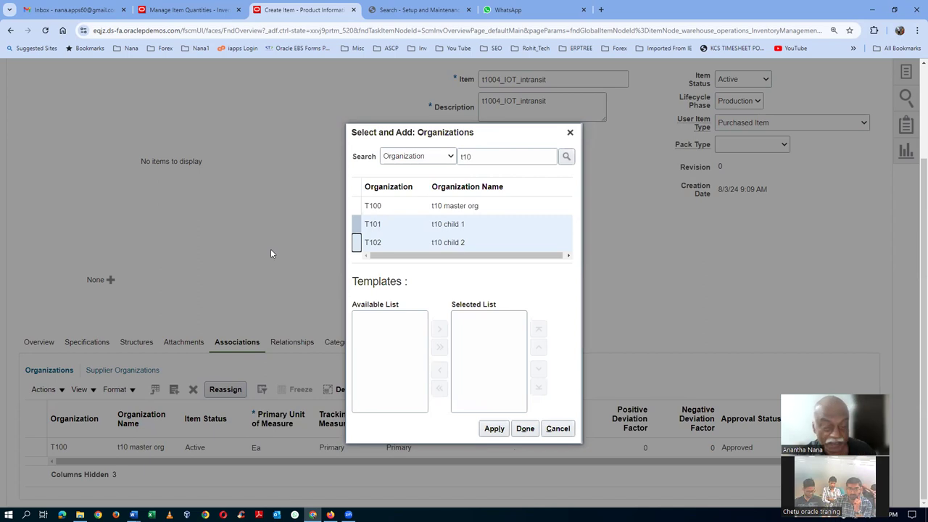
pyautogui.click(494, 429)
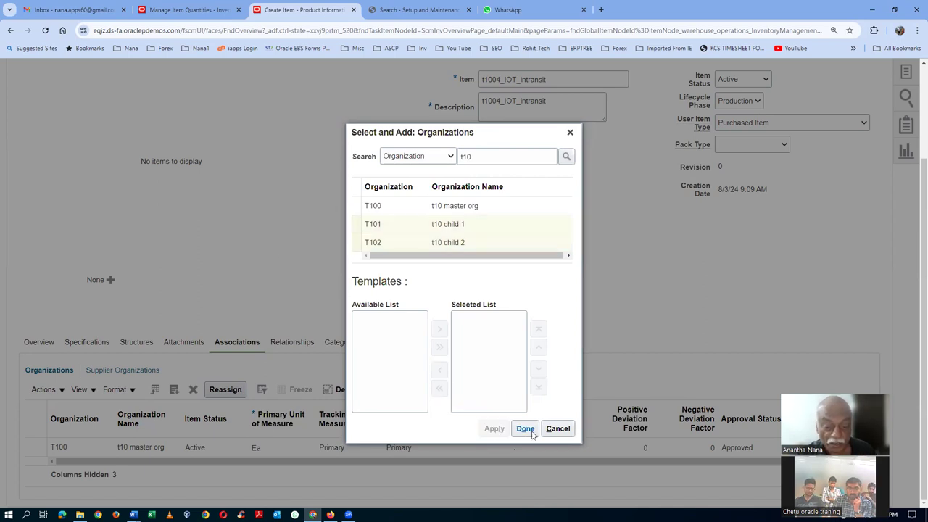
pyautogui.click(525, 429)
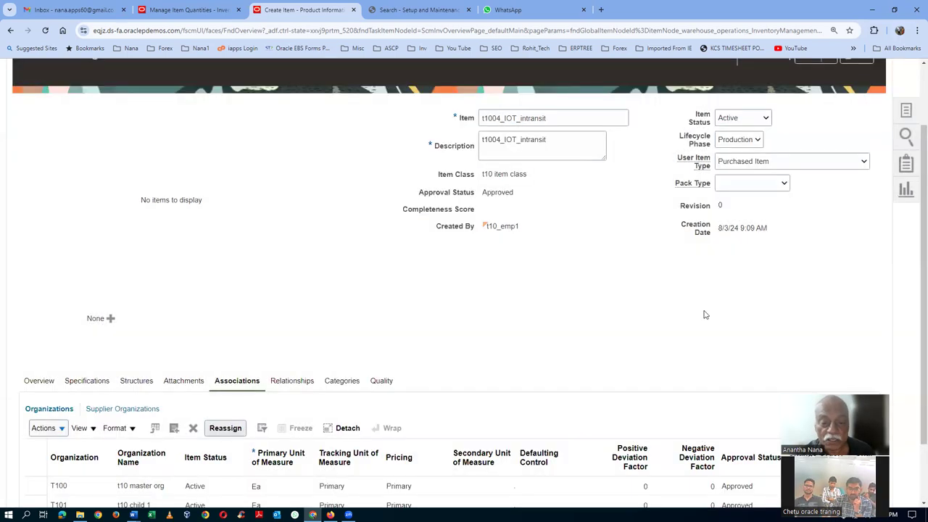
# Step: Save and close item t1004_IOT_intransit
pyautogui.scroll(1, 707, 313)
pyautogui.click(829, 138)
pyautogui.click(822, 161)
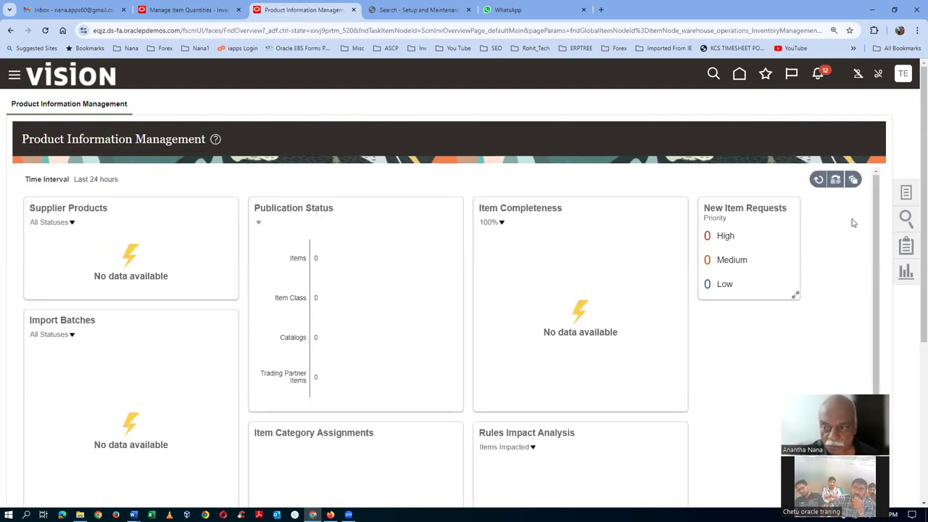
# Step: Open INV Overview from Favorites and start Create Miscellaneous Transaction for T101
pyautogui.click(906, 195)
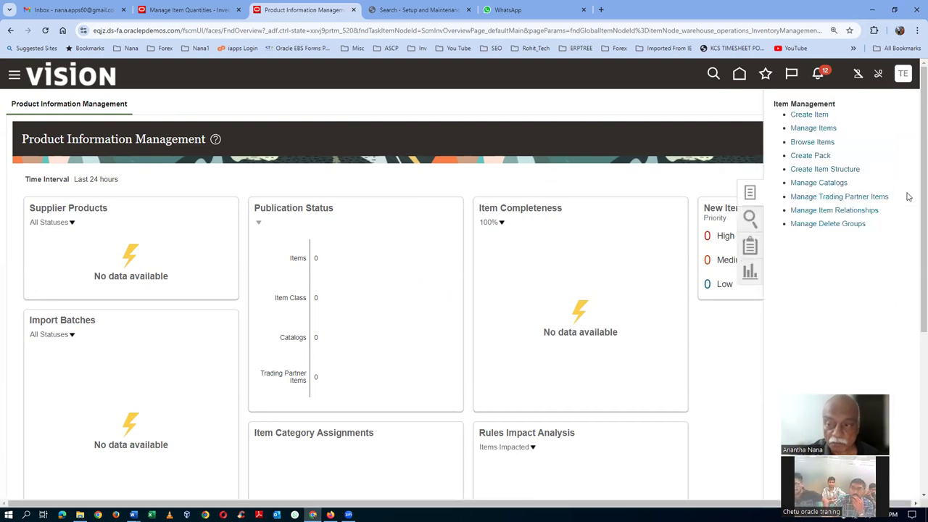
pyautogui.click(667, 187)
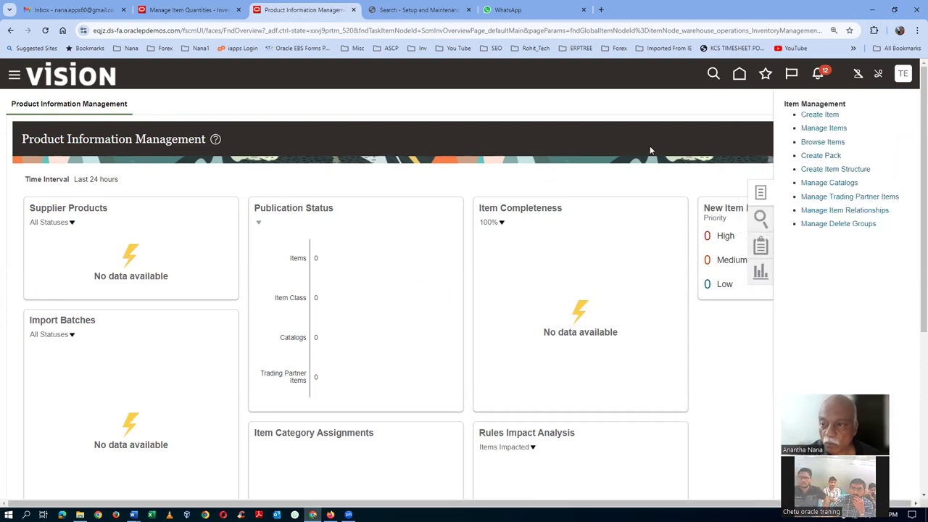
pyautogui.click(766, 75)
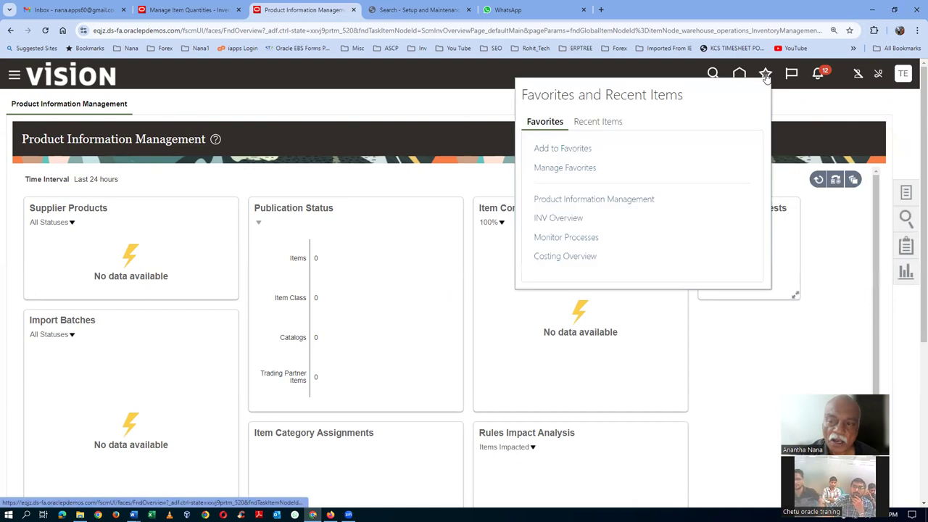
pyautogui.click(554, 219)
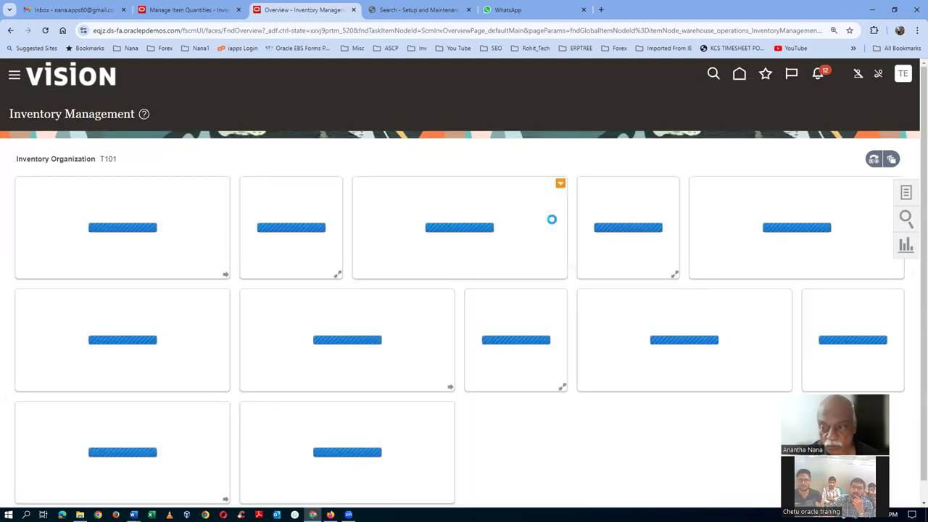
pyautogui.click(905, 193)
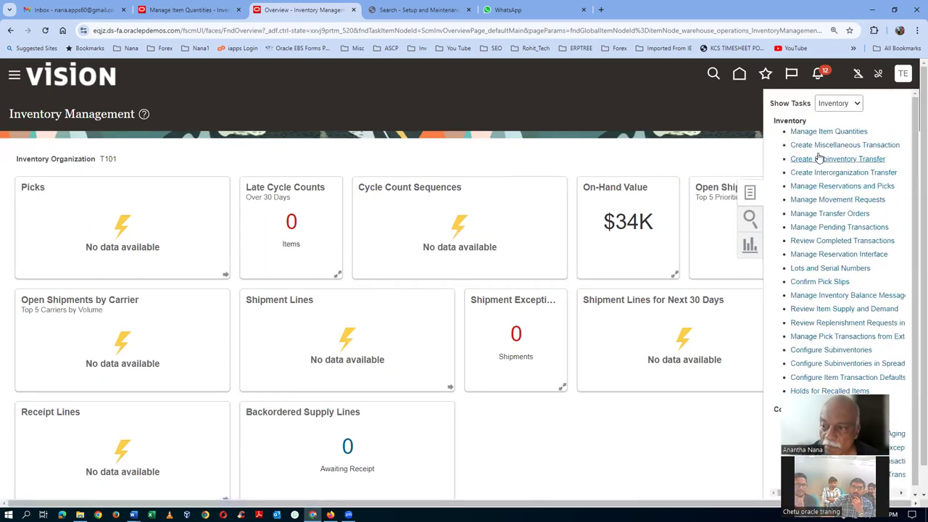
pyautogui.click(820, 146)
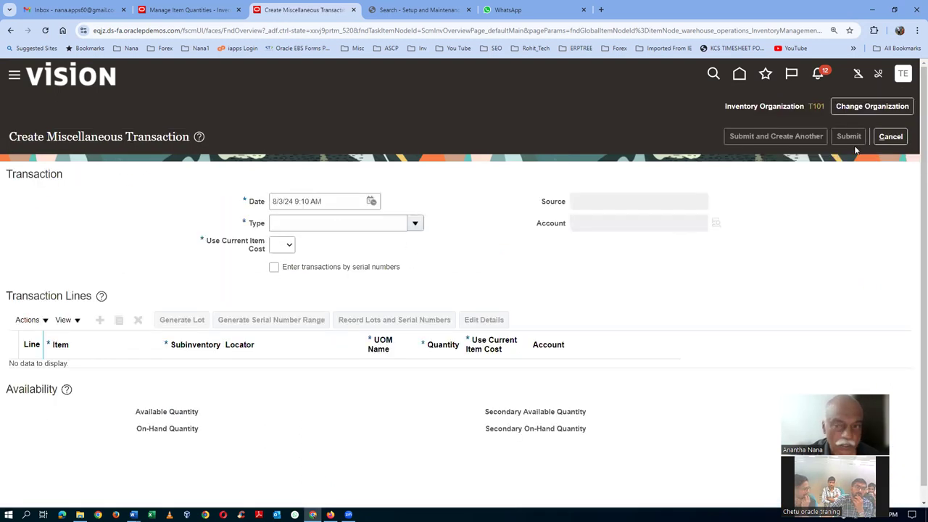
# Step: Set the transaction type to Miscellaneous Receipt with account 10-100-1005
pyautogui.click(415, 225)
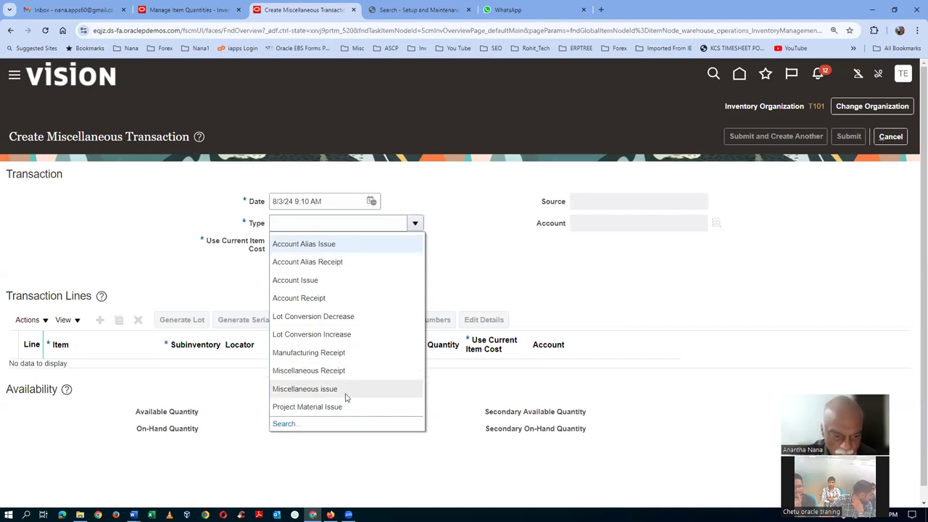
pyautogui.click(343, 372)
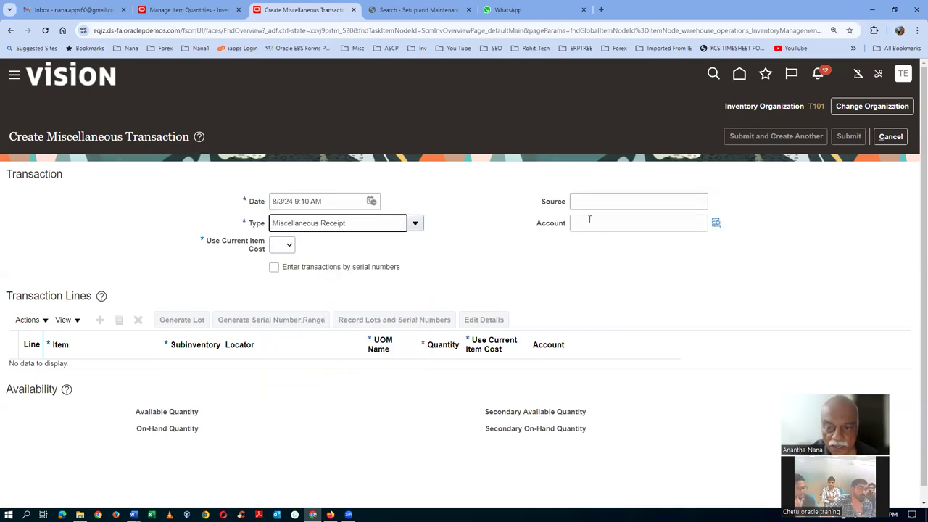
pyautogui.click(590, 220)
pyautogui.click(715, 223)
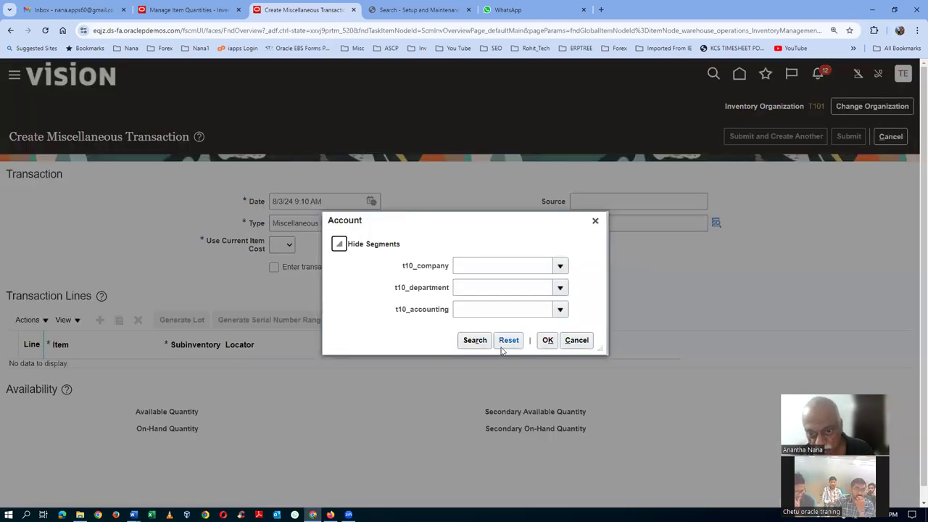
pyautogui.click(474, 347)
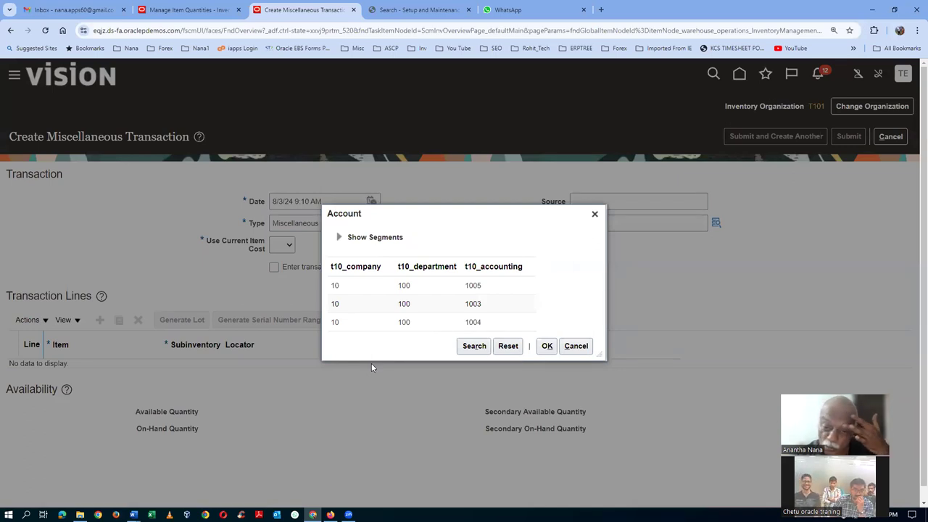
pyautogui.click(442, 288)
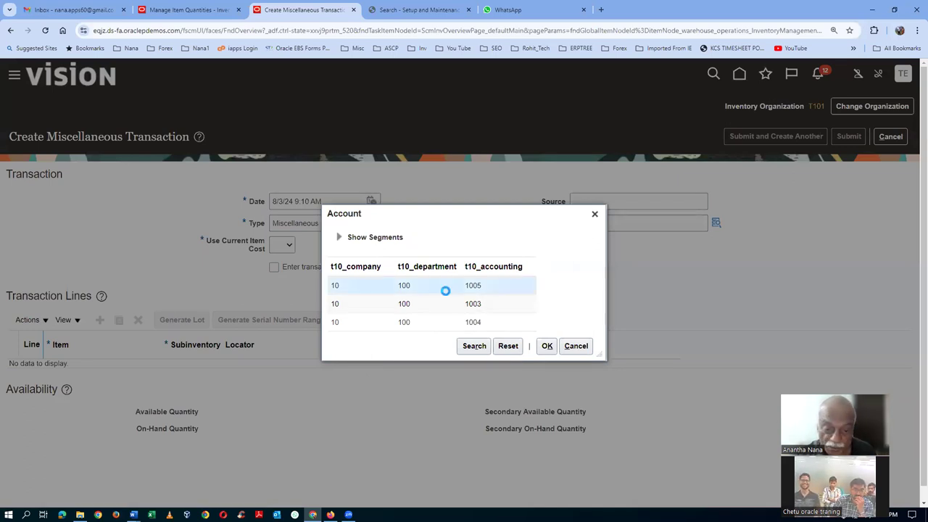
pyautogui.click(547, 347)
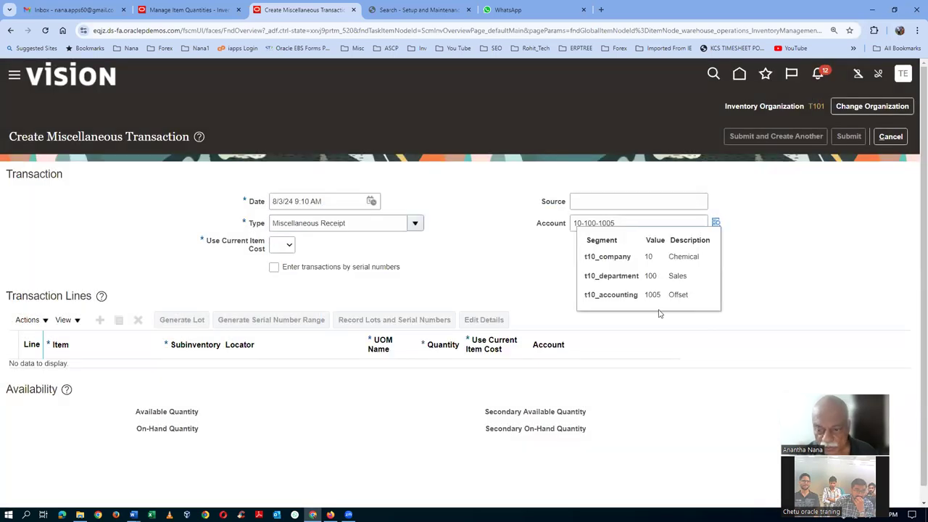
# Step: Set Use Current Item Cost to No and add a blank line
pyautogui.click(280, 250)
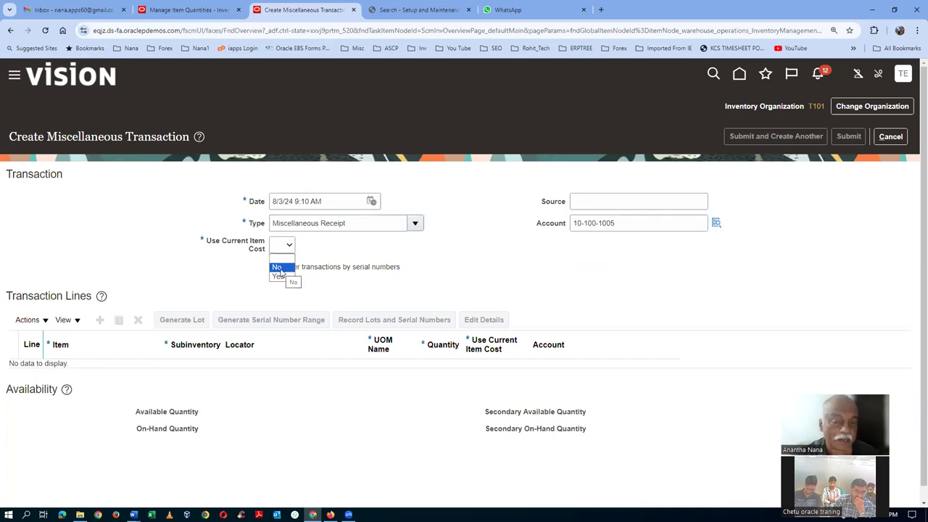
pyautogui.click(280, 268)
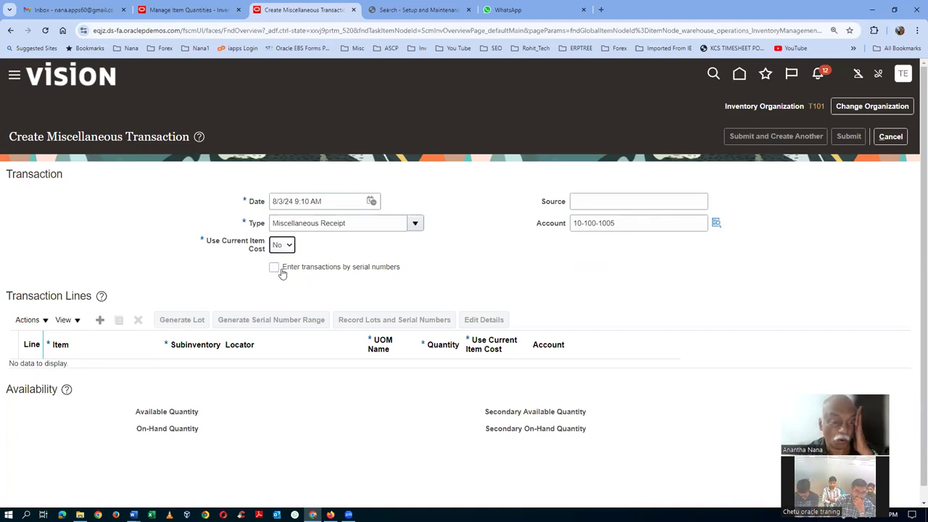
pyautogui.click(100, 320)
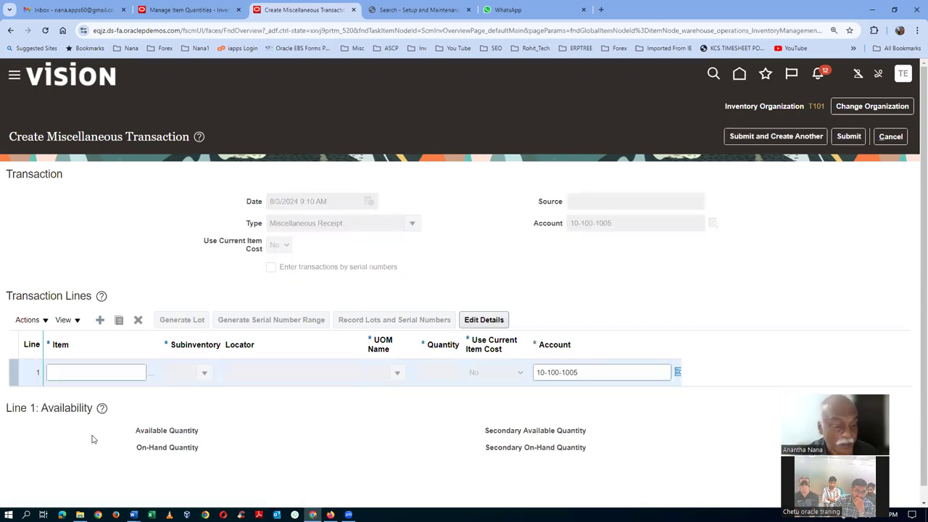
# Step: Fill line 1 with item t1004_IOT_intransit, subinventory T101_FGS and quantity 100, then open its details
pyautogui.click(82, 374)
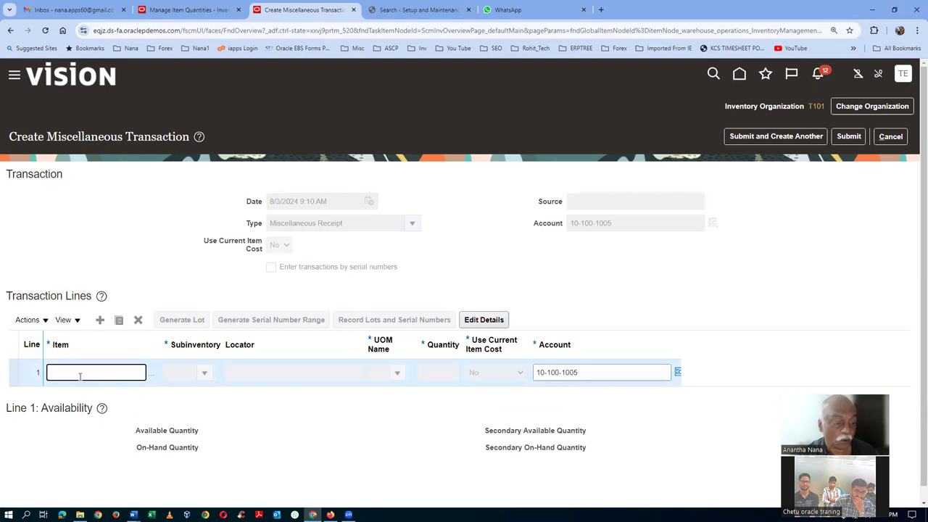
pyautogui.write('t1004')
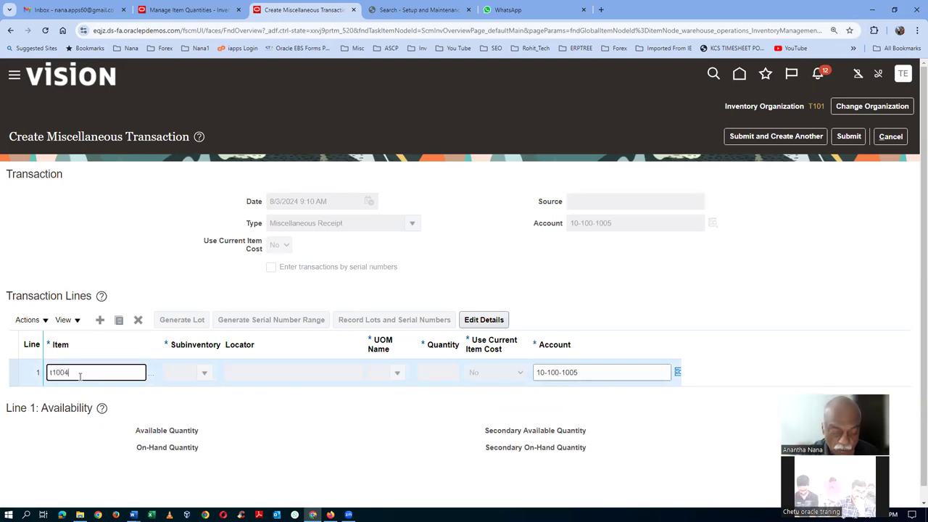
pyautogui.press('Tab')
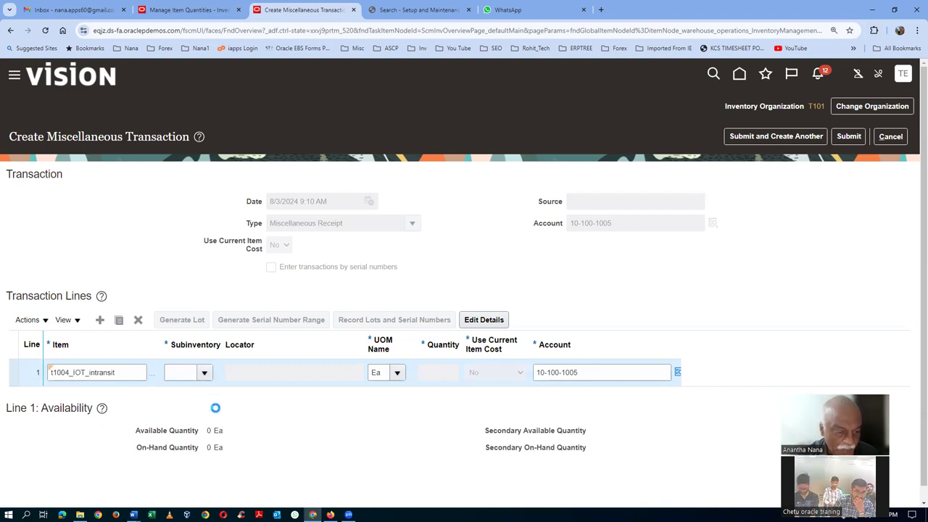
pyautogui.click(205, 372)
pyautogui.click(210, 399)
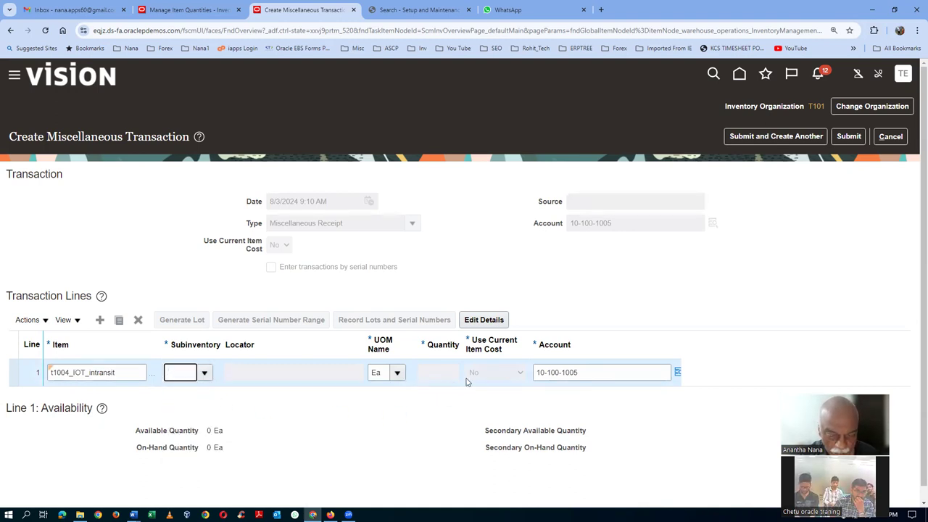
pyautogui.click(441, 372)
pyautogui.write('1')
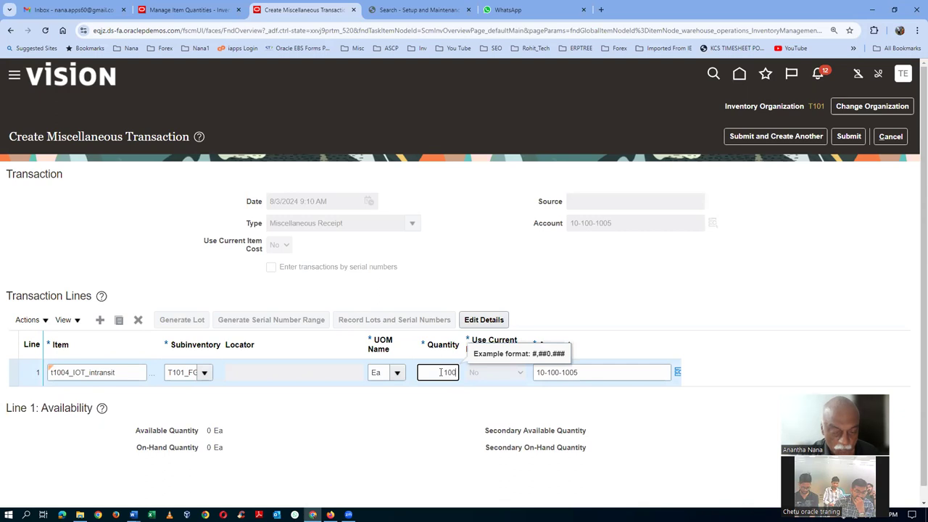
pyautogui.write('00')
pyautogui.press('Tab')
pyautogui.click(480, 319)
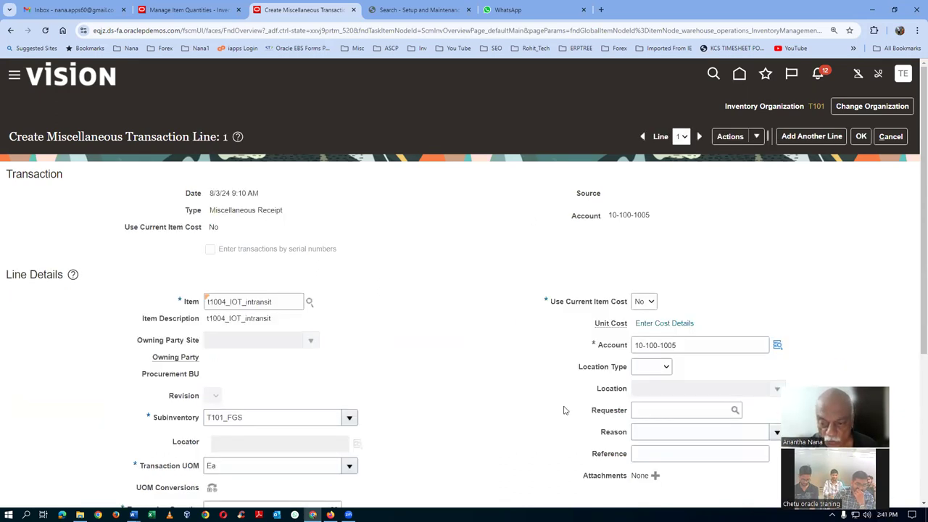
# Step: Add an Item price cost component with unit cost 1.00 USD
pyautogui.click(665, 323)
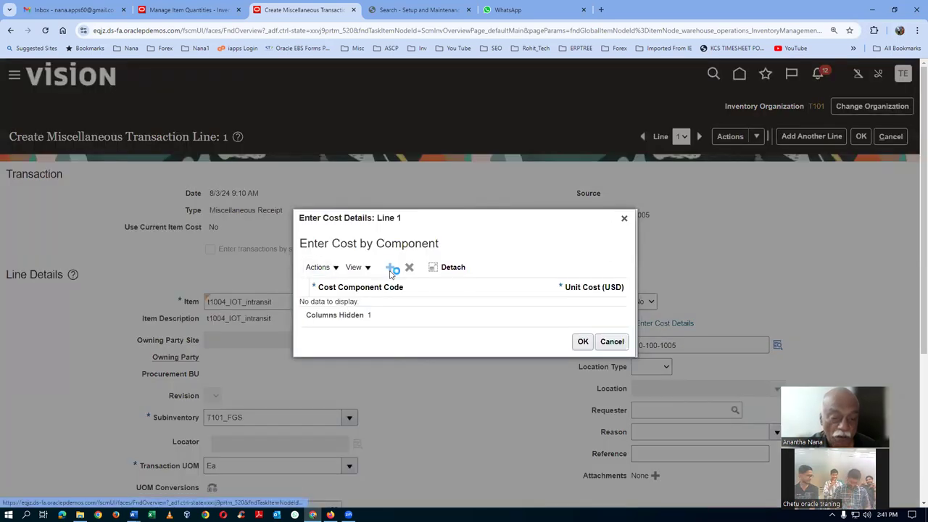
pyautogui.click(392, 269)
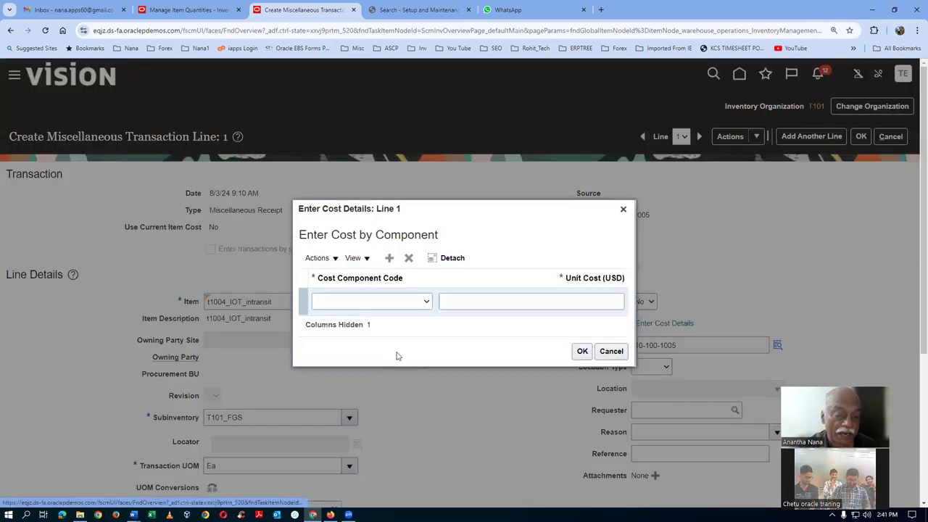
pyautogui.click(424, 303)
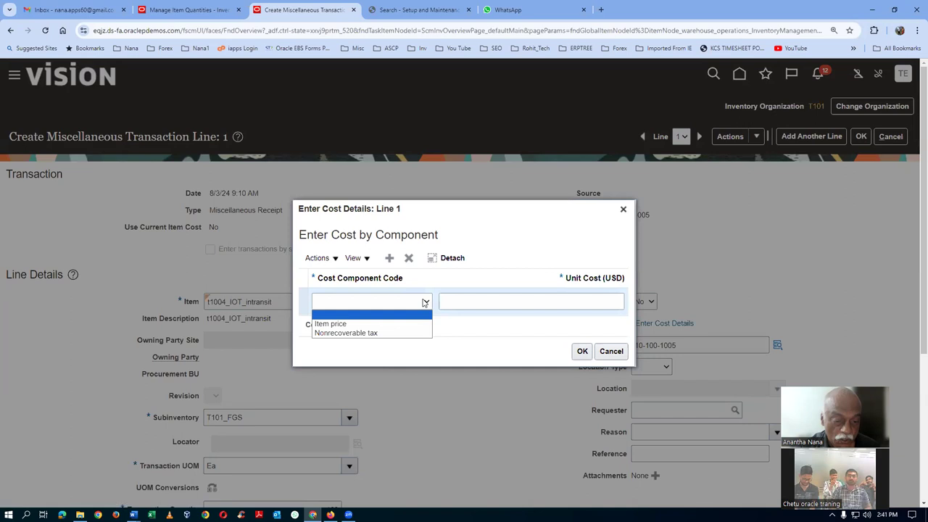
pyautogui.click(381, 324)
pyautogui.click(506, 300)
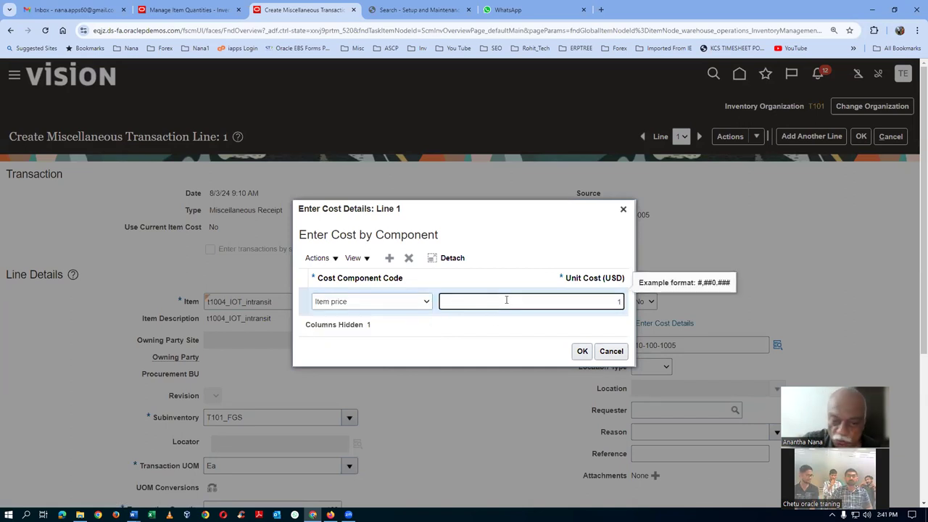
pyautogui.write('1')
pyautogui.click(581, 353)
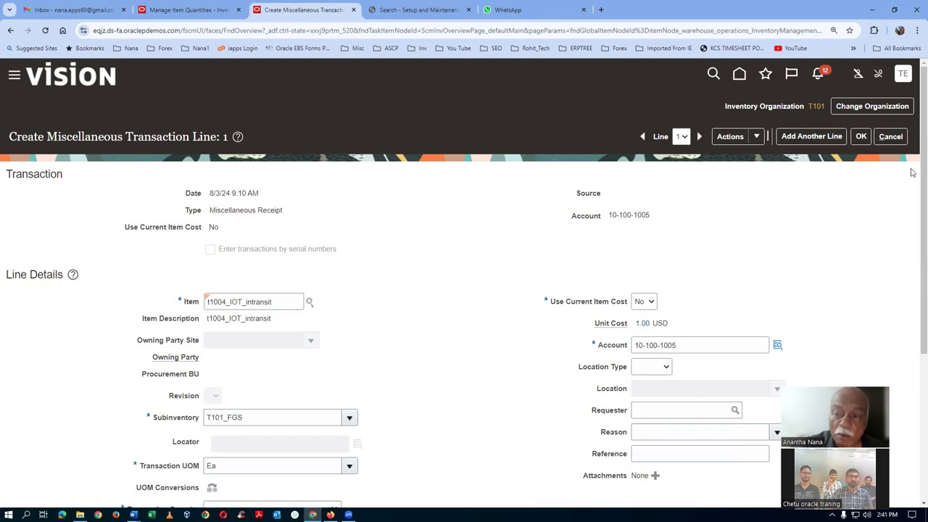
# Step: Accept the line details and submit the miscellaneous receipt of 100 Ea
pyautogui.click(860, 136)
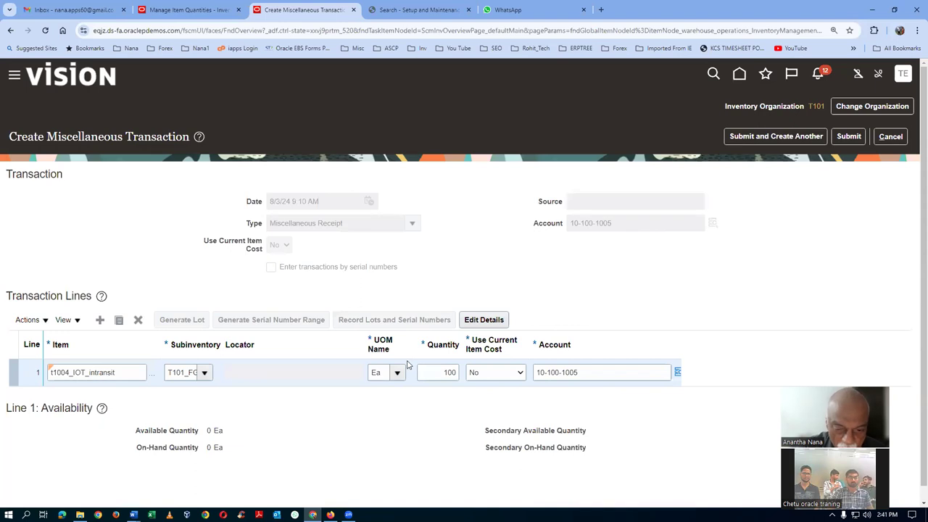
pyautogui.click(849, 137)
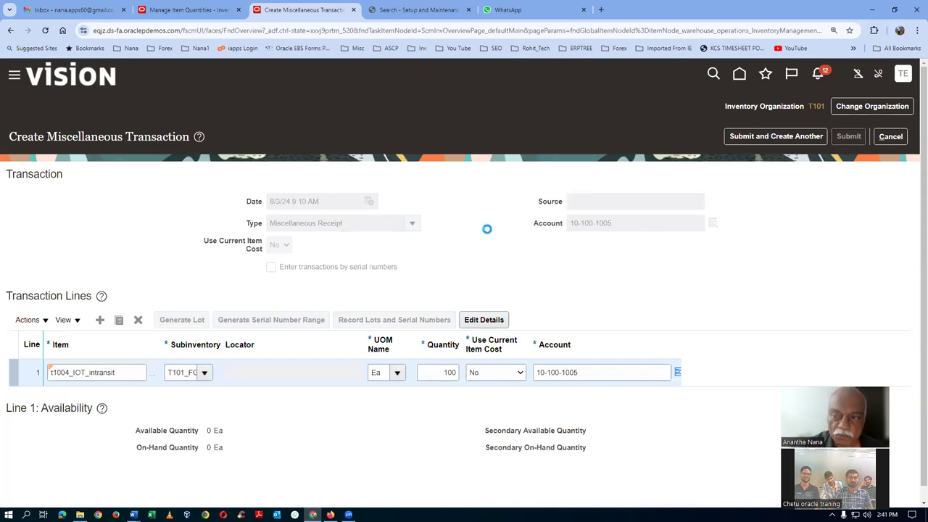
pyautogui.click(525, 298)
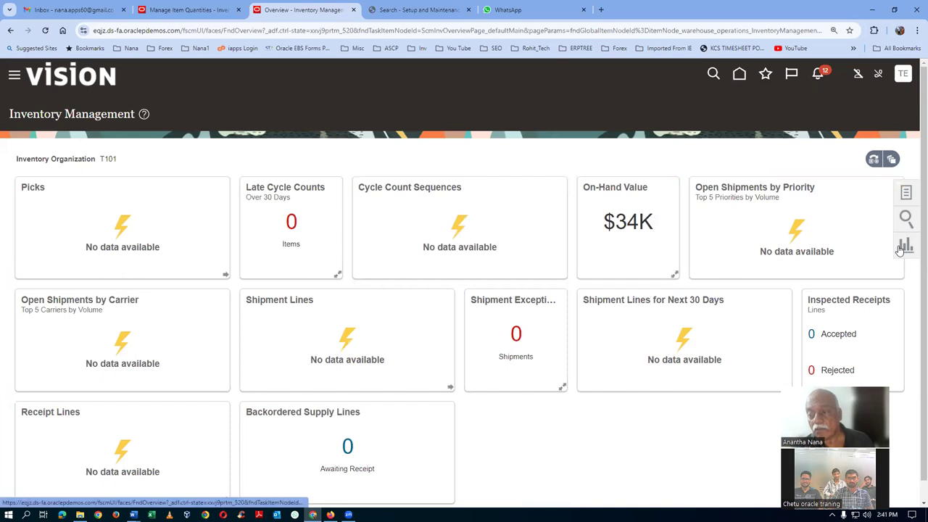
# Step: Verify t1004_IOT_intransit shows 100 Ea on hand in T101, then return to Setup and Maintenance
pyautogui.click(909, 194)
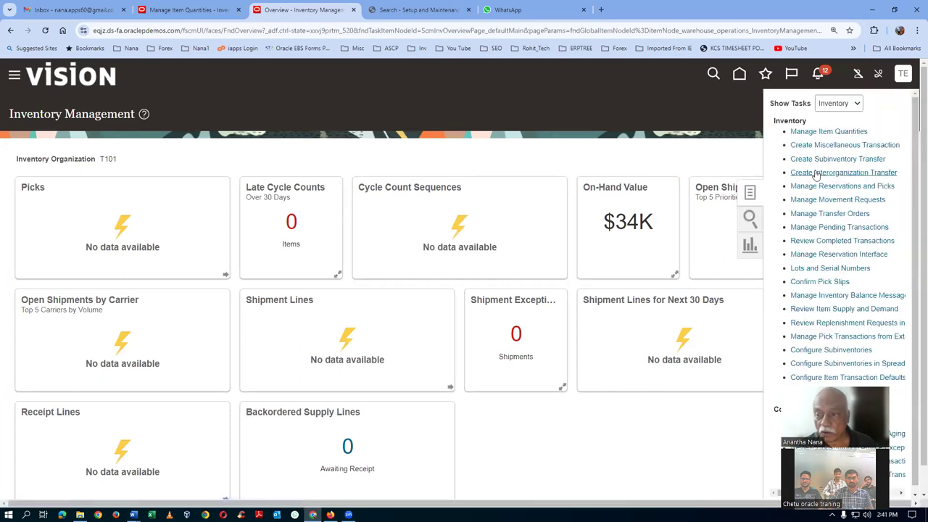
pyautogui.click(826, 132)
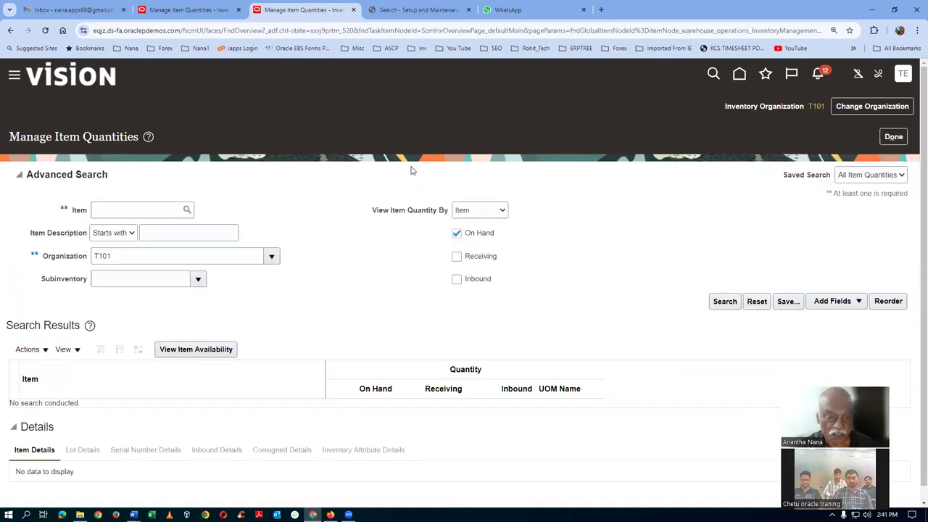
pyautogui.click(120, 205)
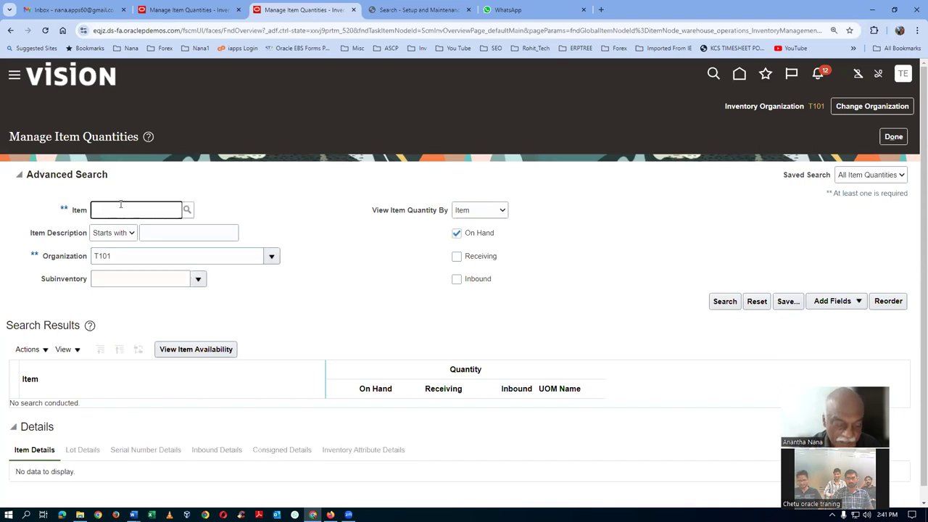
pyautogui.write('t1004')
pyautogui.press('Tab')
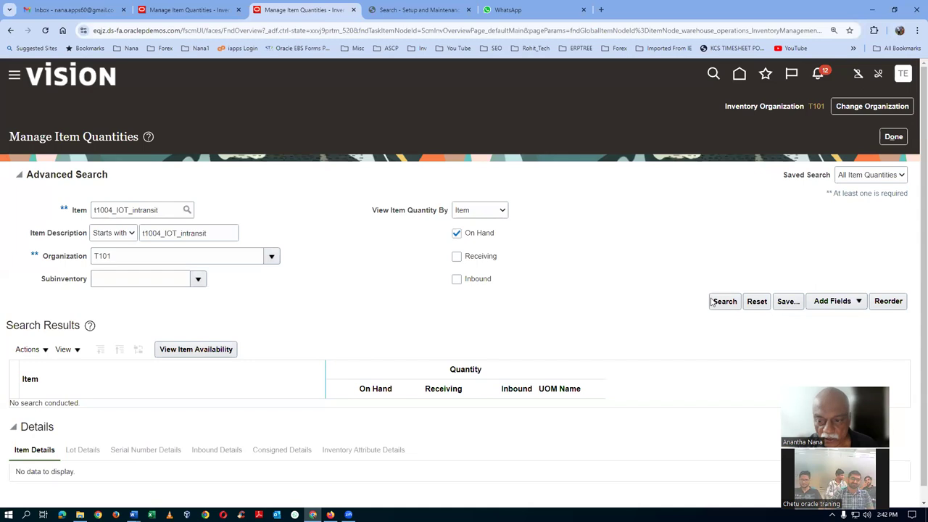
pyautogui.click(725, 301)
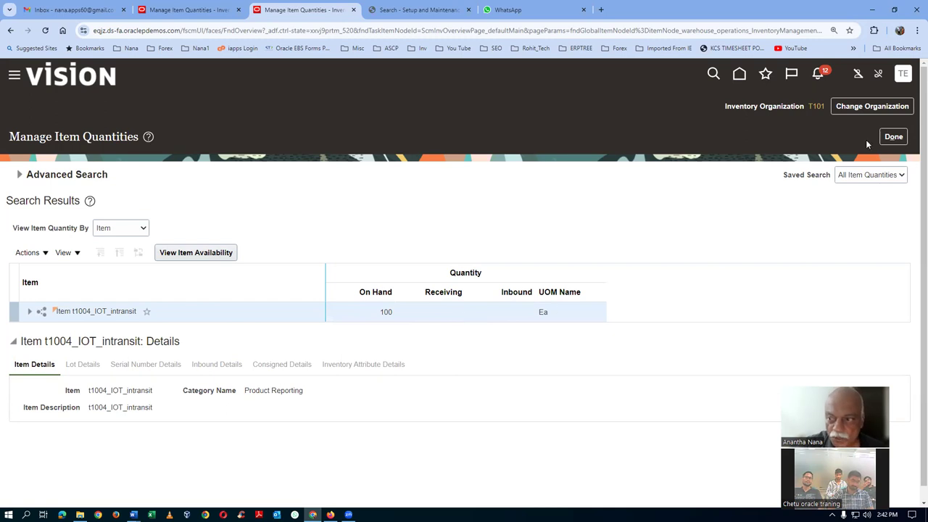
pyautogui.click(895, 138)
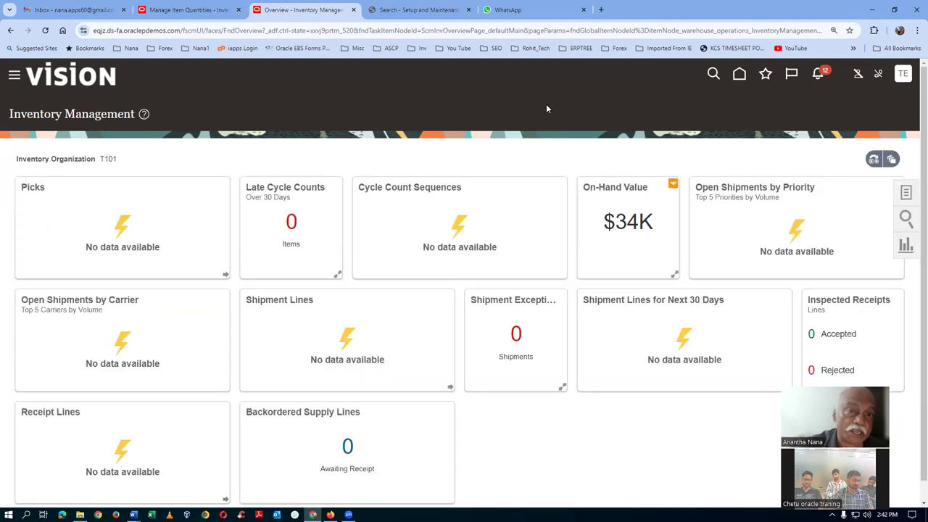
pyautogui.click(419, 9)
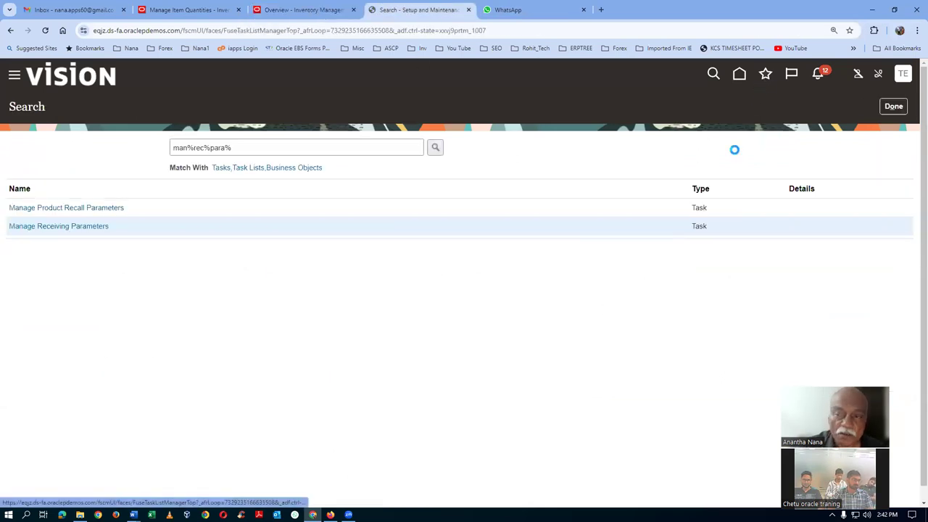
# Step: Open Monitor Processes from recent items and begin scheduling a new process
pyautogui.click(548, 242)
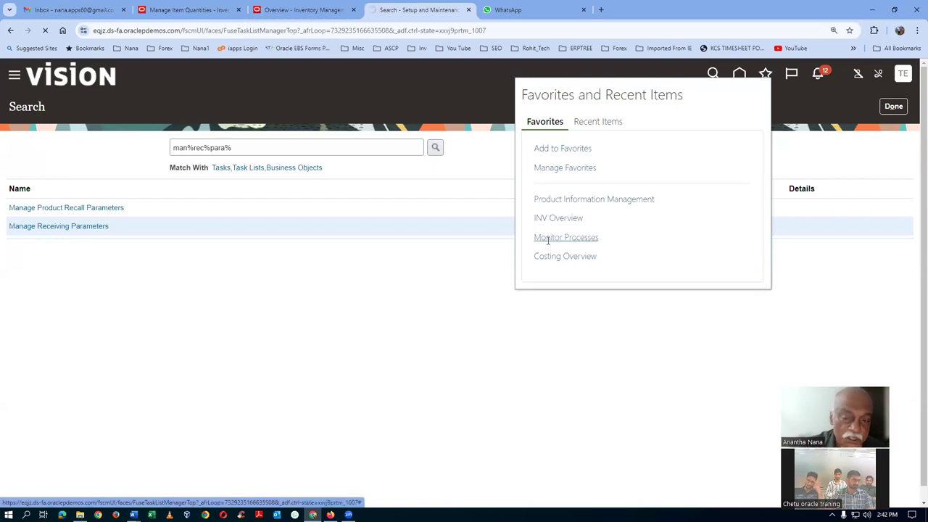
pyautogui.click(138, 222)
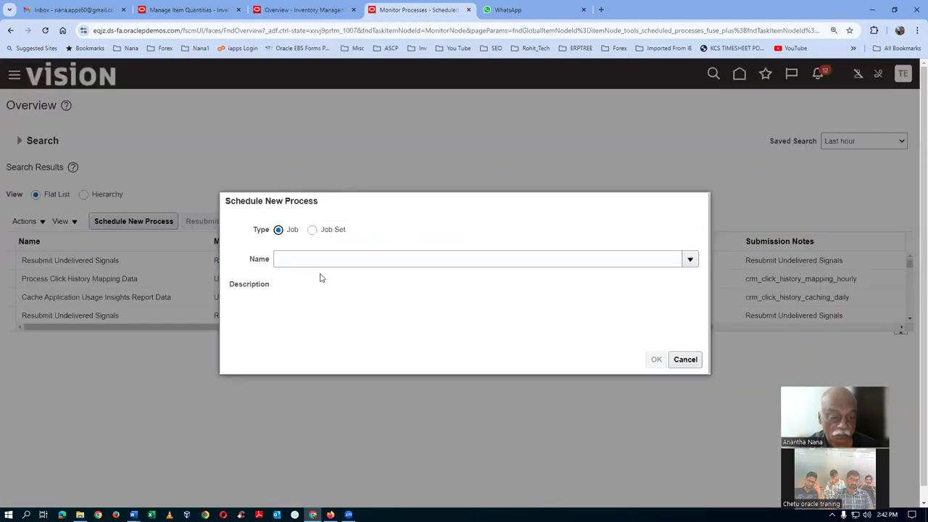
# Step: Choose the Transfer Transactions from Inventory to Costing process using the search trans%trans%inv%cost%
pyautogui.click(321, 264)
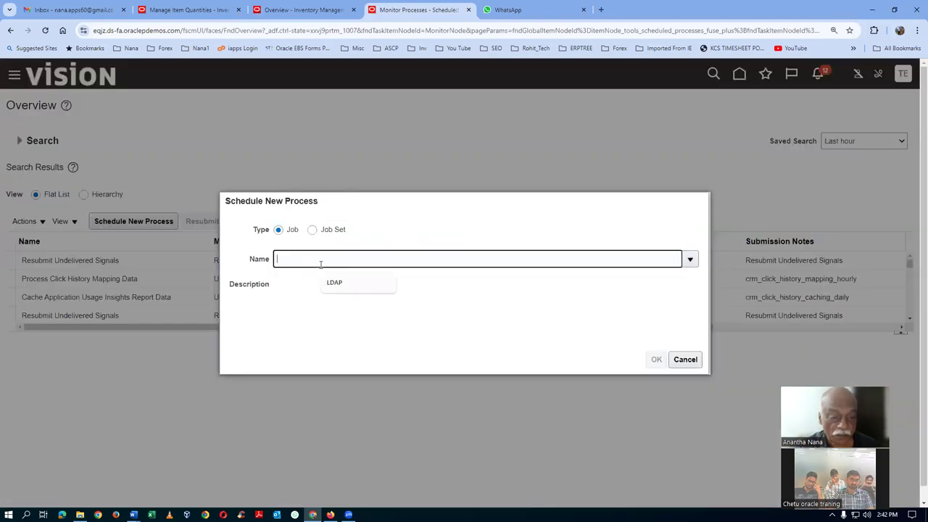
pyautogui.write('trans')
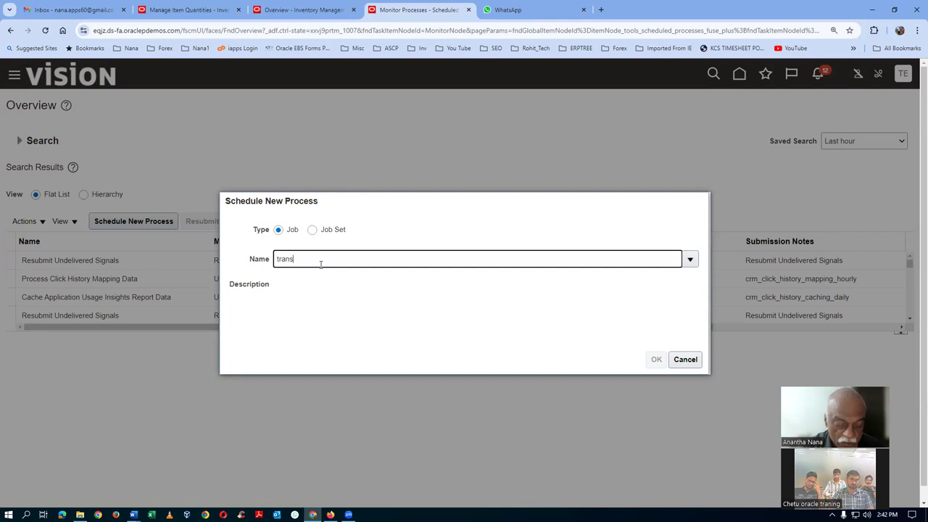
pyautogui.write('%trans%')
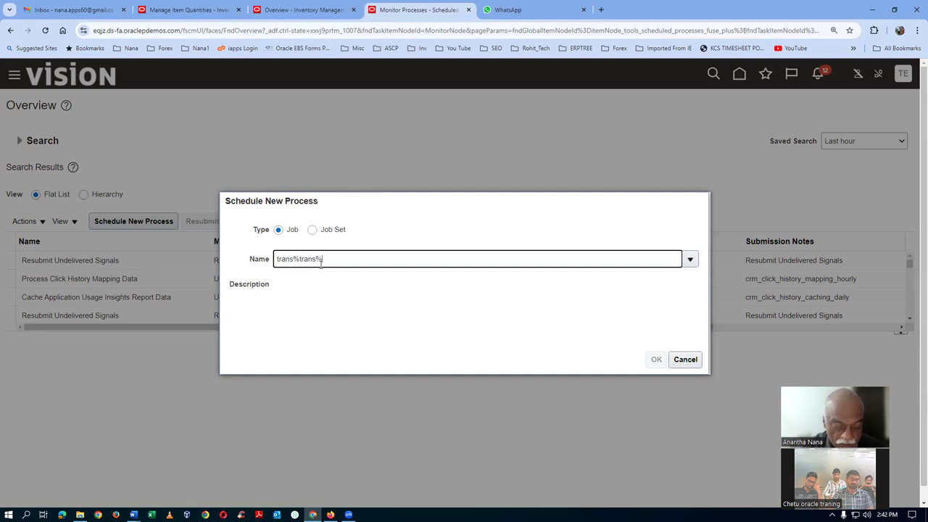
pyautogui.write('inv%cost%')
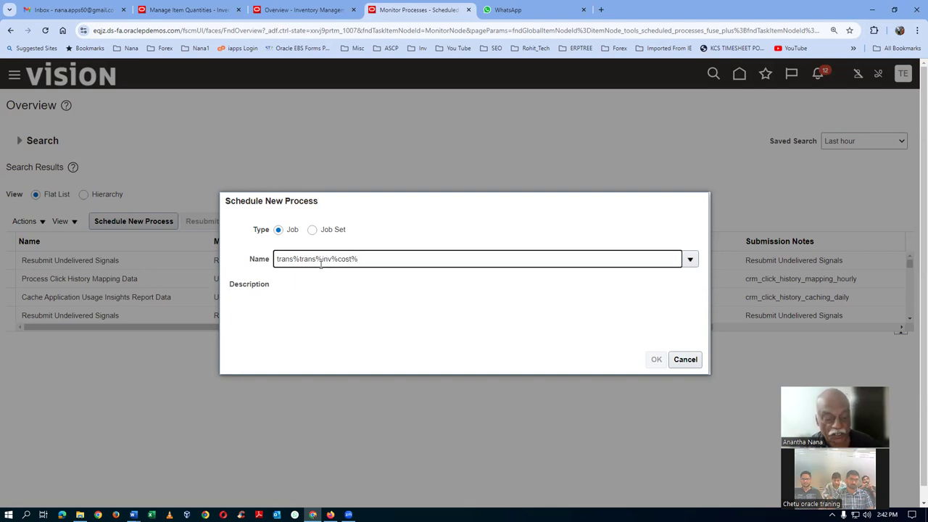
pyautogui.press('Tab')
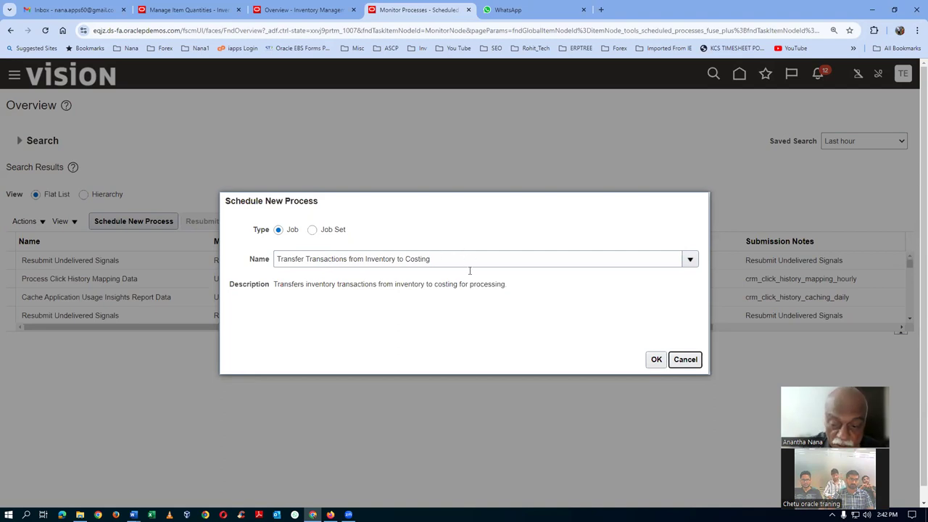
pyautogui.click(656, 360)
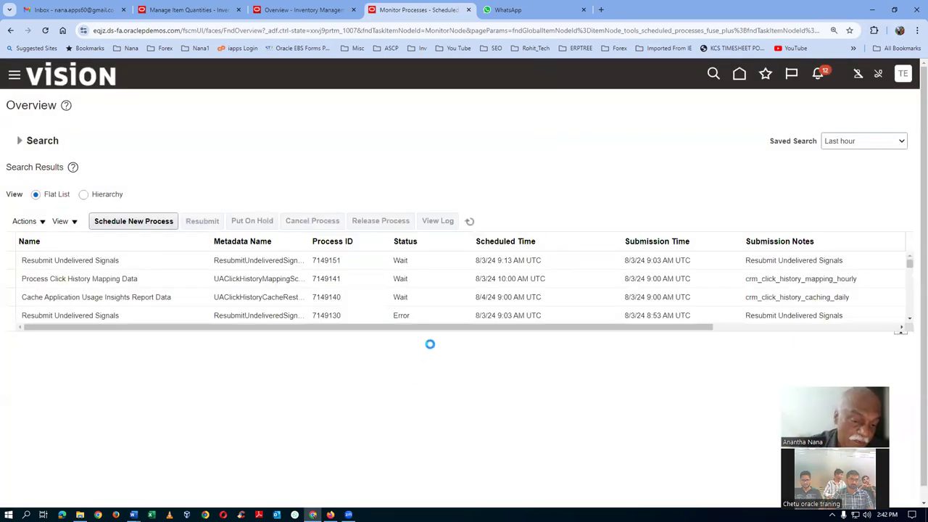
# Step: Set cost organization t10_cost_org, submit the process, and acknowledge the confirmation
pyautogui.click(340, 249)
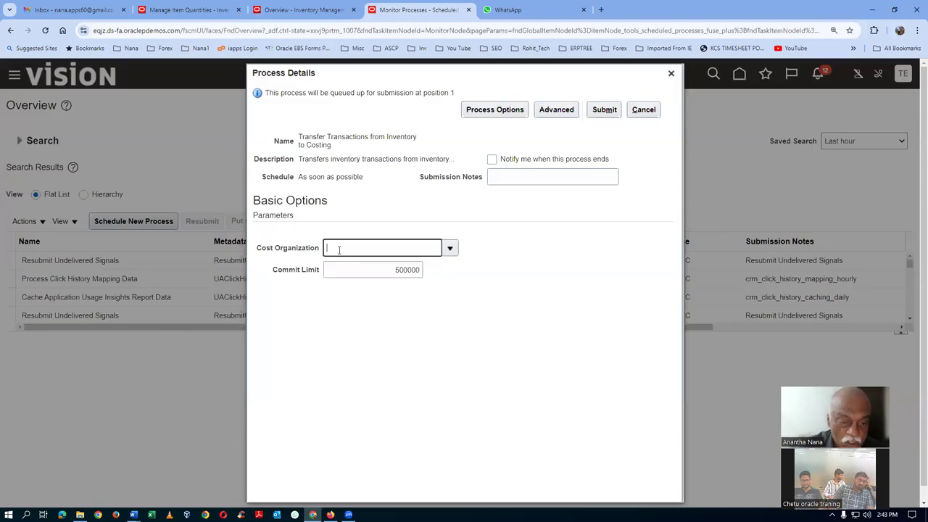
pyautogui.write('t10')
pyautogui.press('Tab')
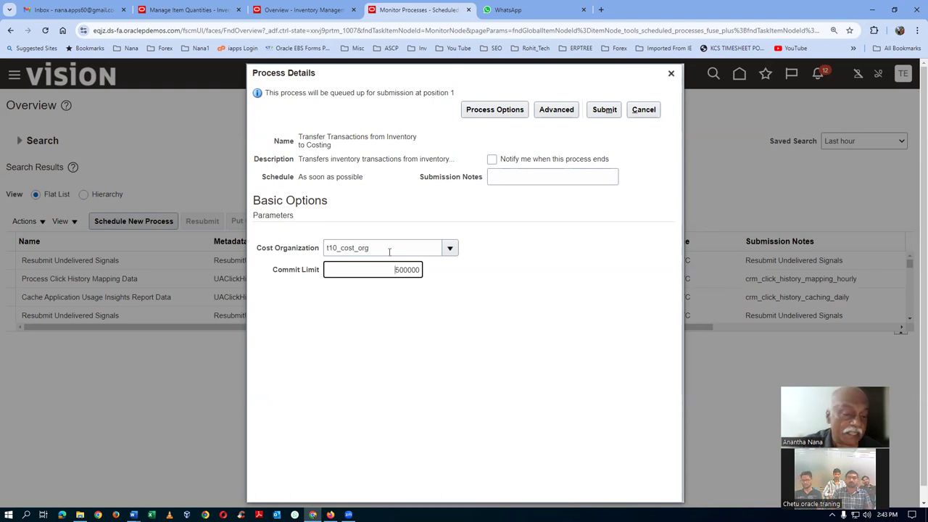
pyautogui.click(614, 109)
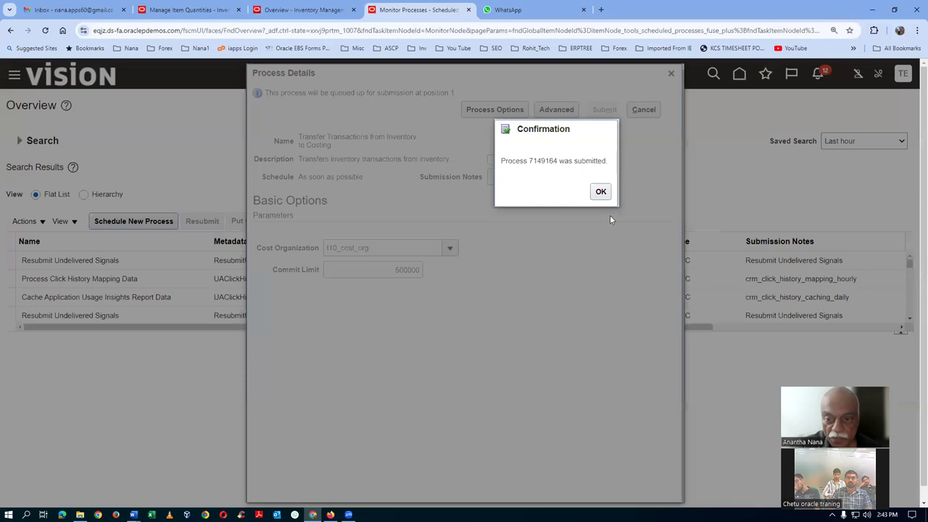
pyautogui.click(601, 192)
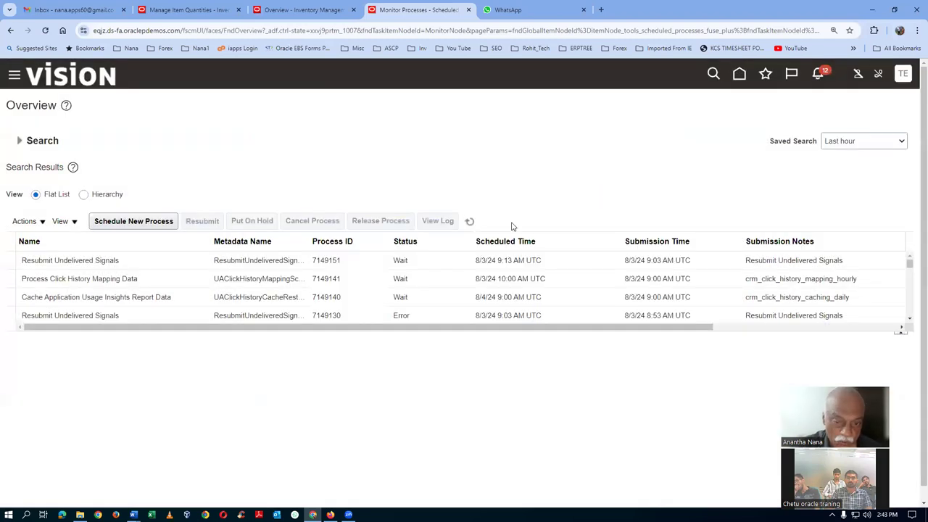
# Step: Filter the process list to submitting user t10 and refresh it
pyautogui.click(471, 224)
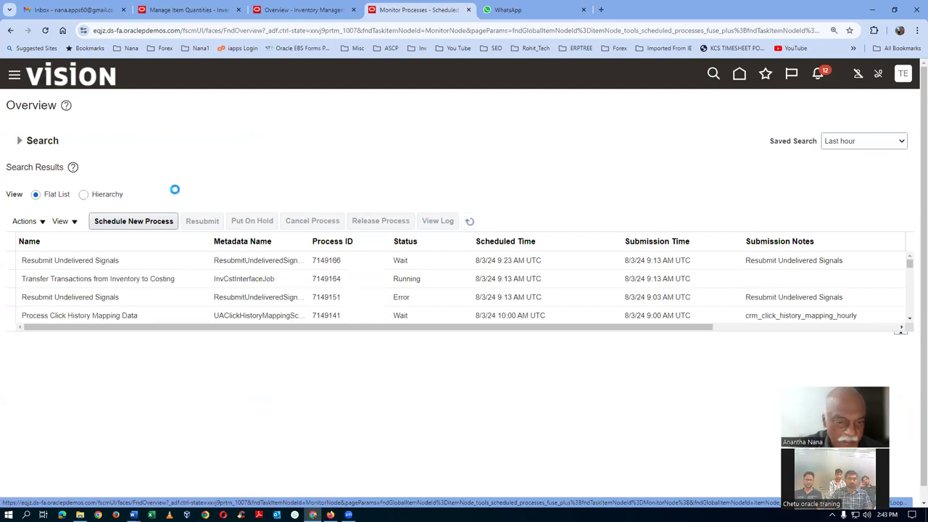
pyautogui.click(19, 141)
pyautogui.click(515, 213)
pyautogui.write('t10')
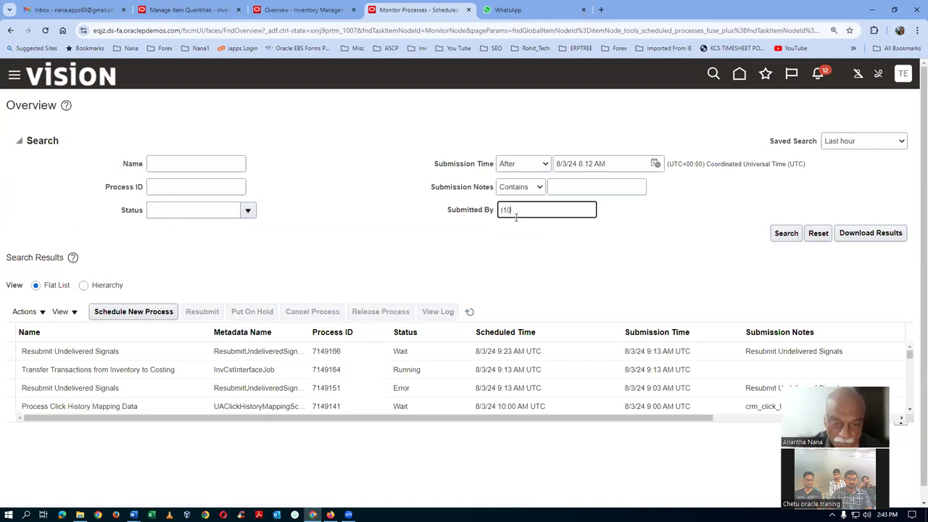
pyautogui.click(786, 233)
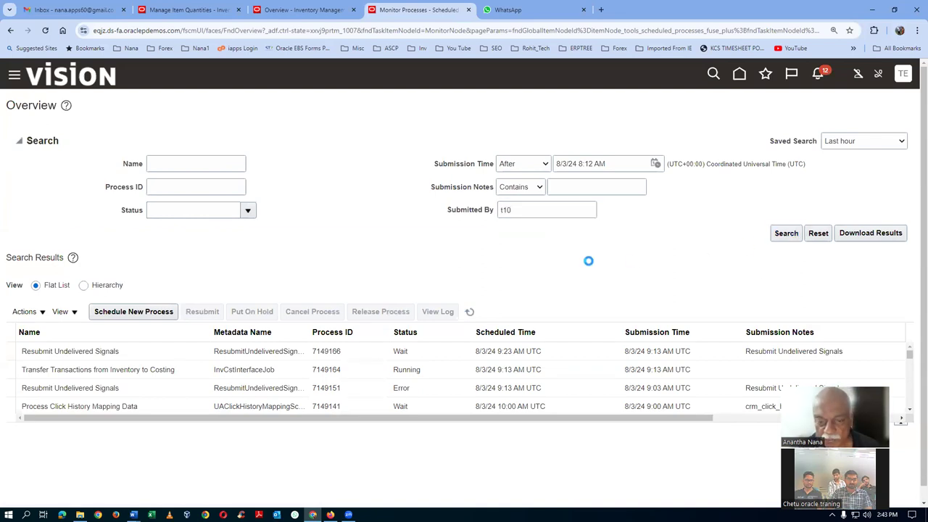
pyautogui.click(469, 316)
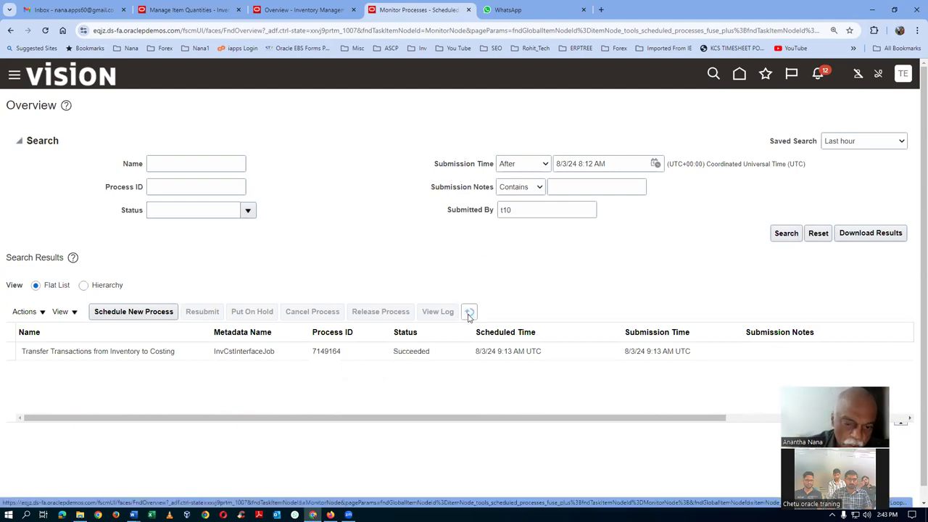
# Step: Select the Succeeded costing transfer process 7149164 and duplicate the browser tab
pyautogui.click(455, 348)
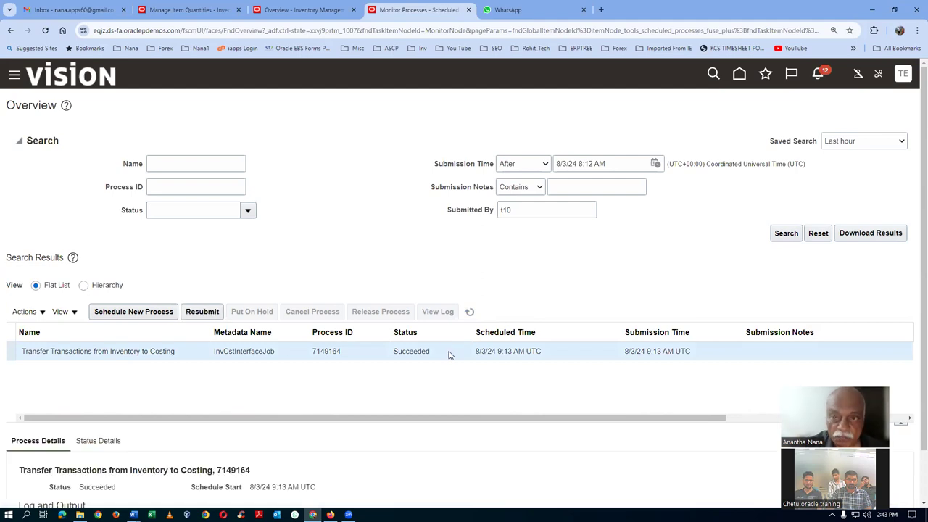
pyautogui.rightClick(434, 12)
pyautogui.click(468, 95)
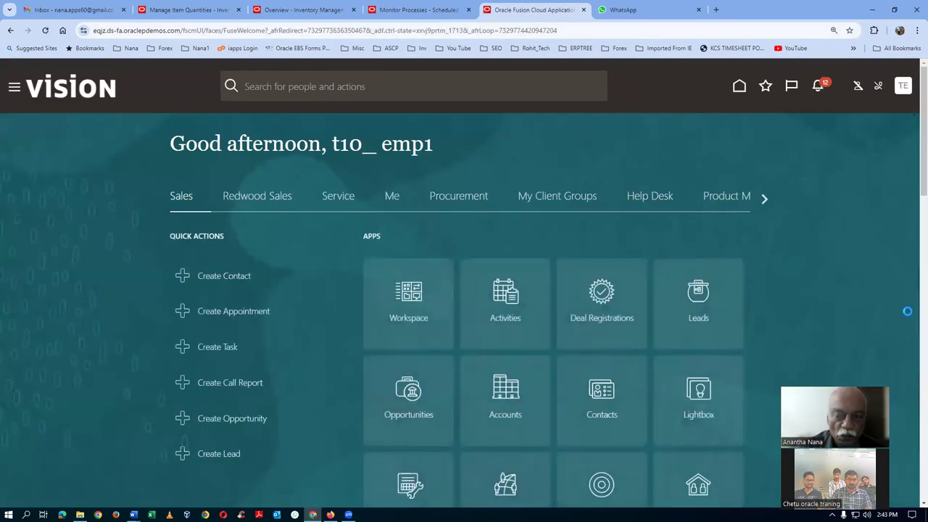
# Step: Go to Costing Overview via Favorites and open Create Cost Accounting Distributions from Tasks
pyautogui.click(769, 87)
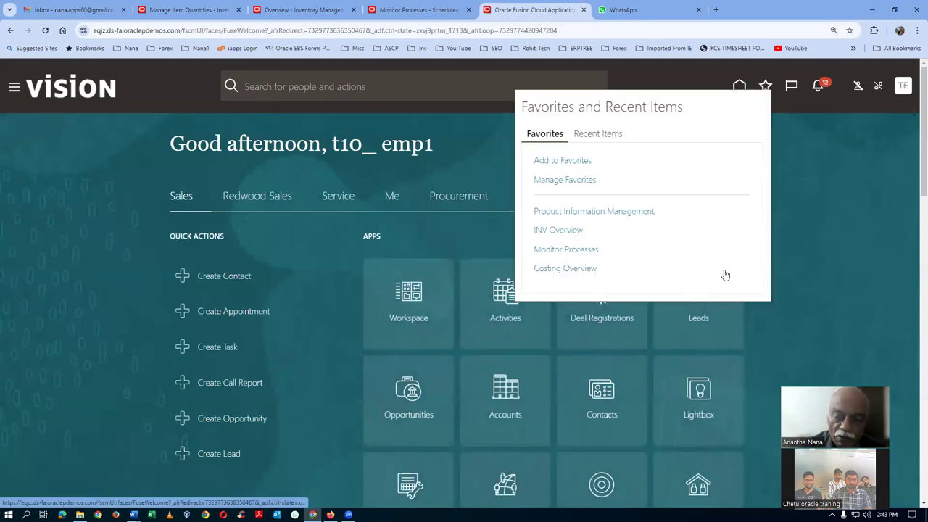
pyautogui.click(564, 274)
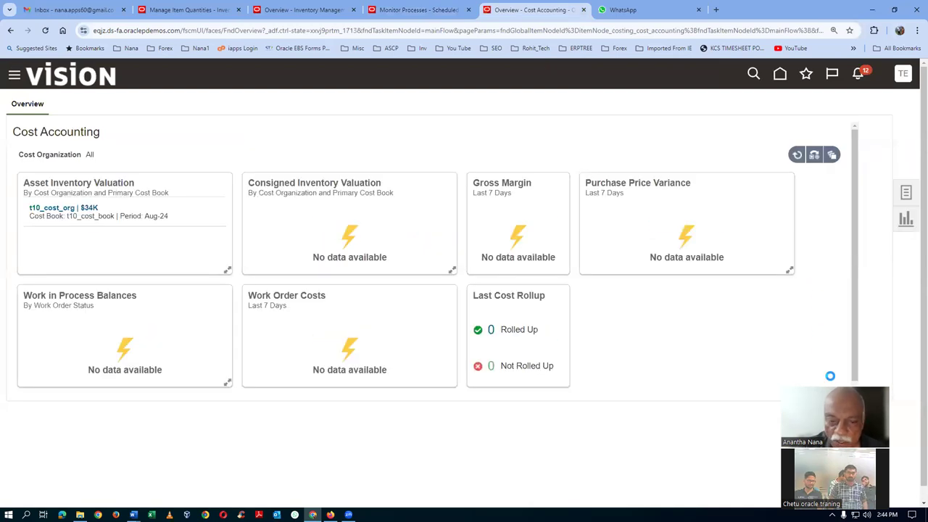
pyautogui.moveTo(847, 387); pyautogui.dragTo(509, 347)
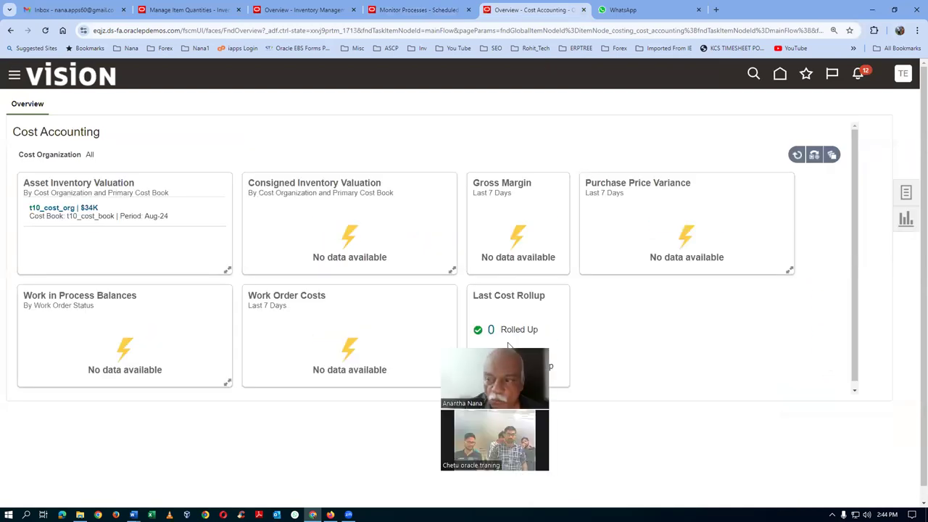
pyautogui.click(906, 192)
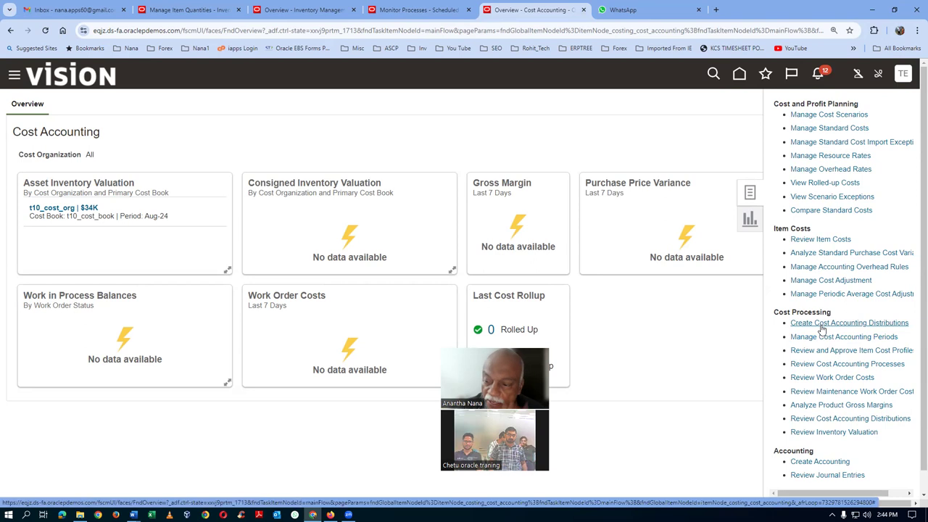
pyautogui.click(821, 326)
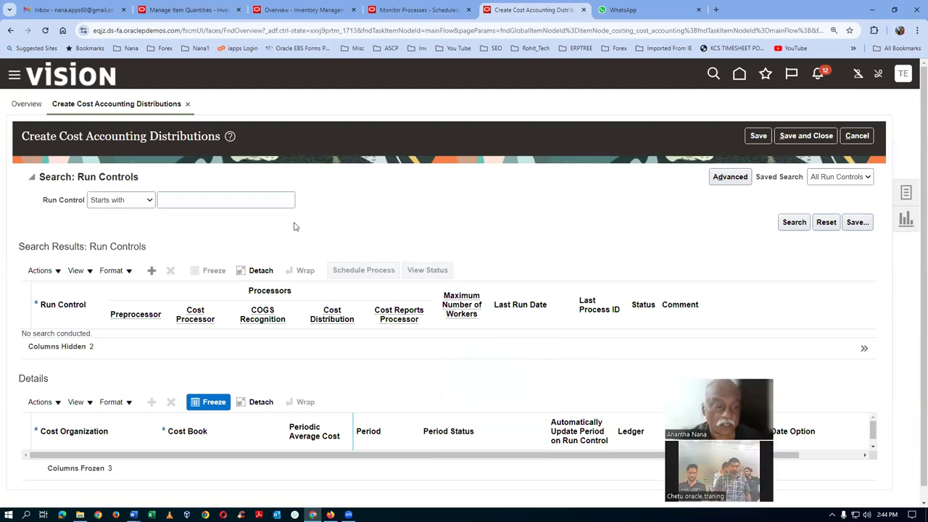
# Step: Find run control t10_run_control and submit Create Cost Accounting Distributions, accepted as process 7149169
pyautogui.click(285, 199)
pyautogui.write('t10')
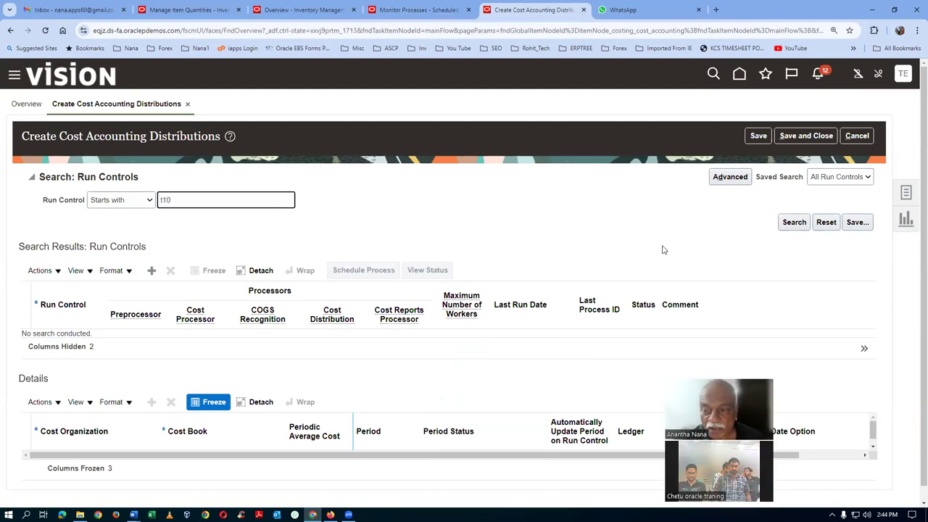
pyautogui.click(783, 226)
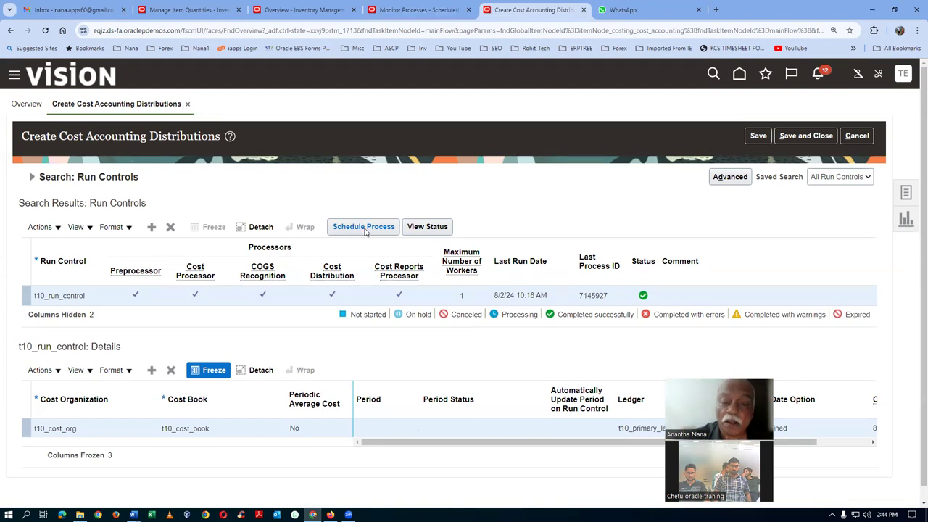
pyautogui.click(365, 227)
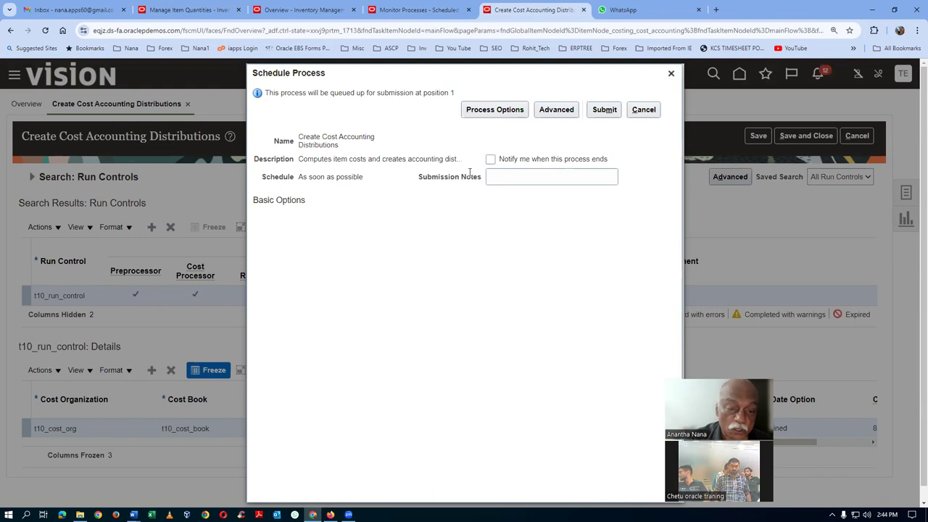
pyautogui.click(605, 110)
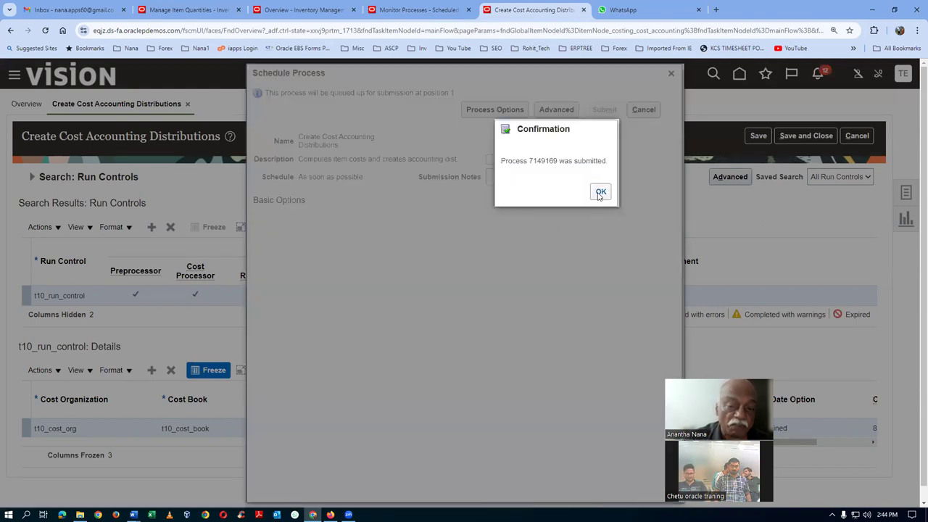
pyautogui.click(600, 192)
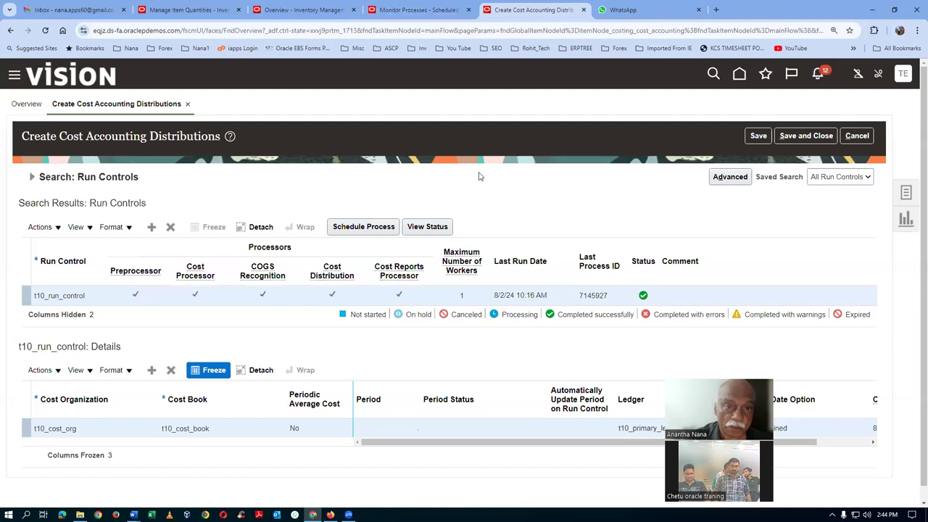
pyautogui.click(409, 9)
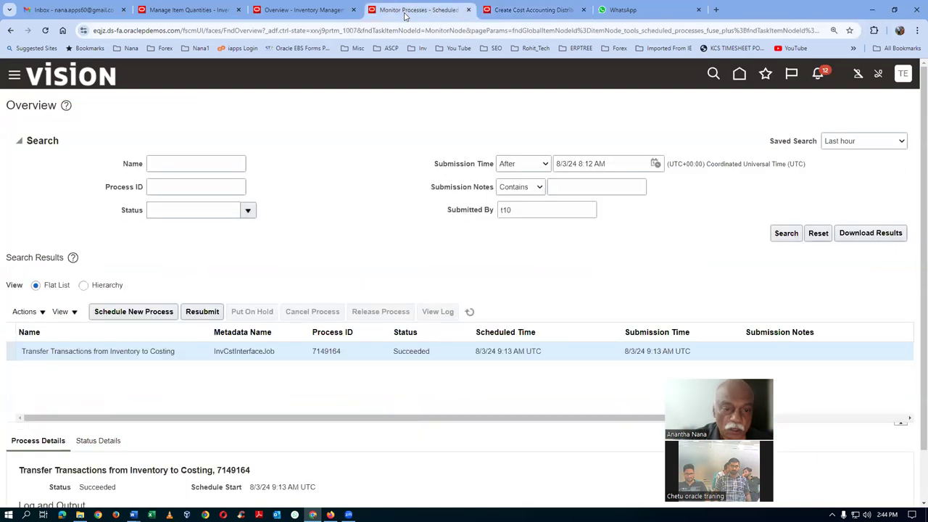
# Step: Refresh the process list repeatedly while process 7149169 remains Running, then return to the distributions page
pyautogui.click(469, 313)
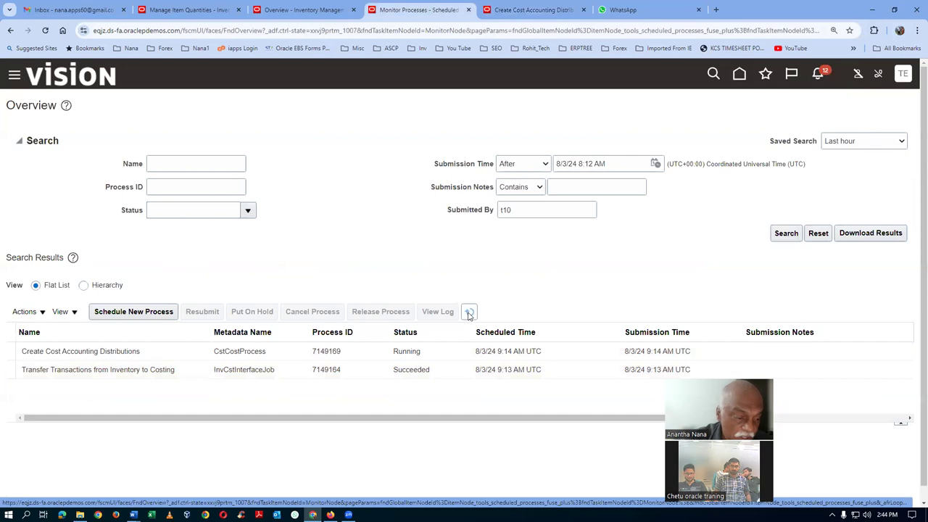
pyautogui.click(469, 313)
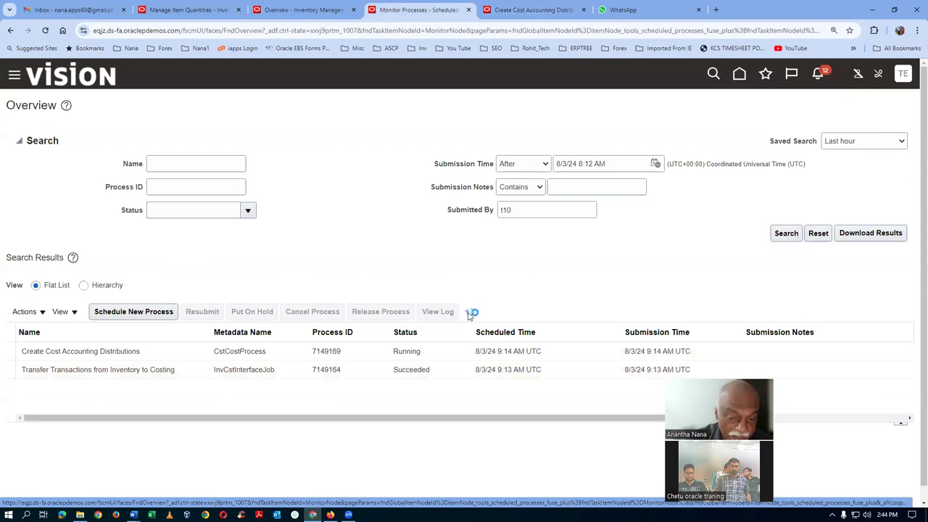
pyautogui.click(469, 313)
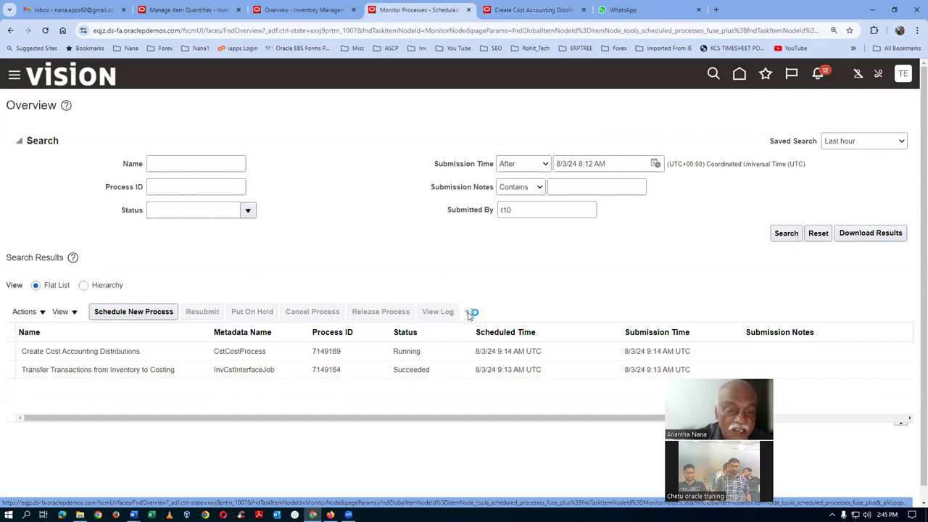
pyautogui.click(469, 313)
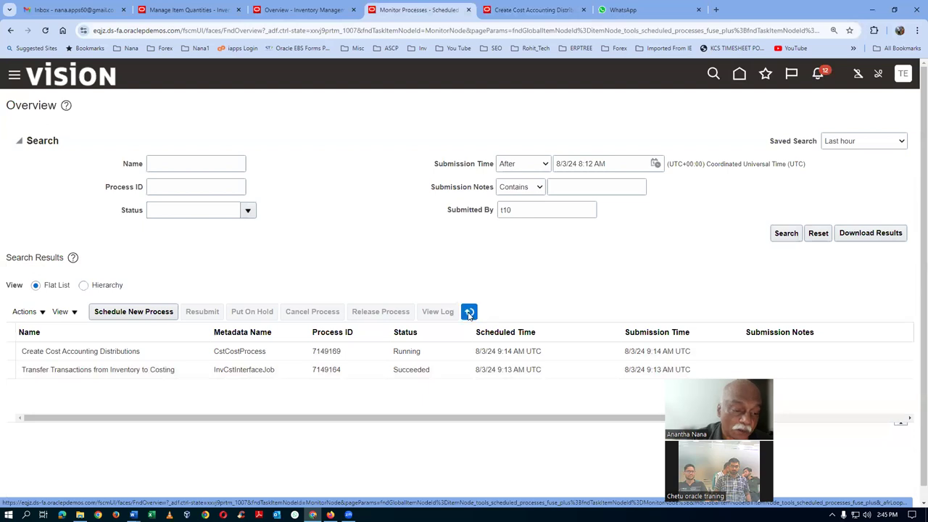
pyautogui.click(469, 312)
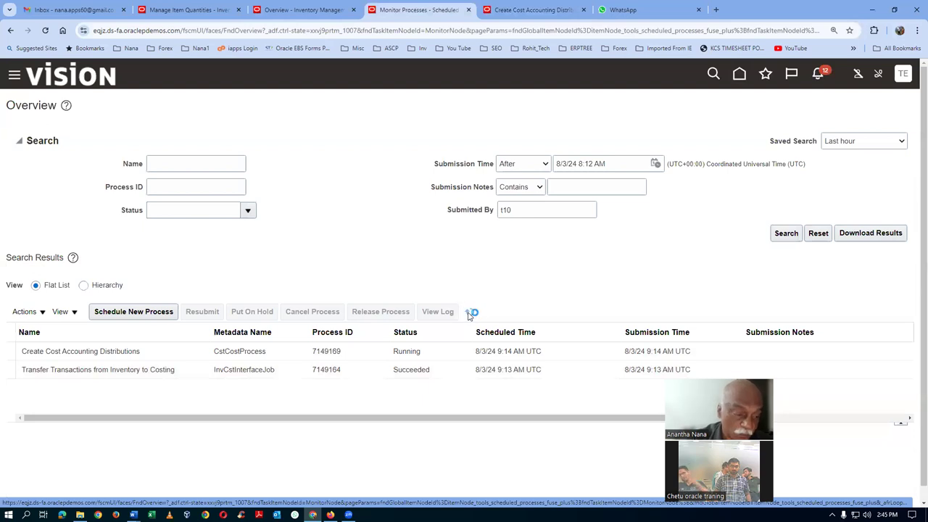
pyautogui.click(469, 312)
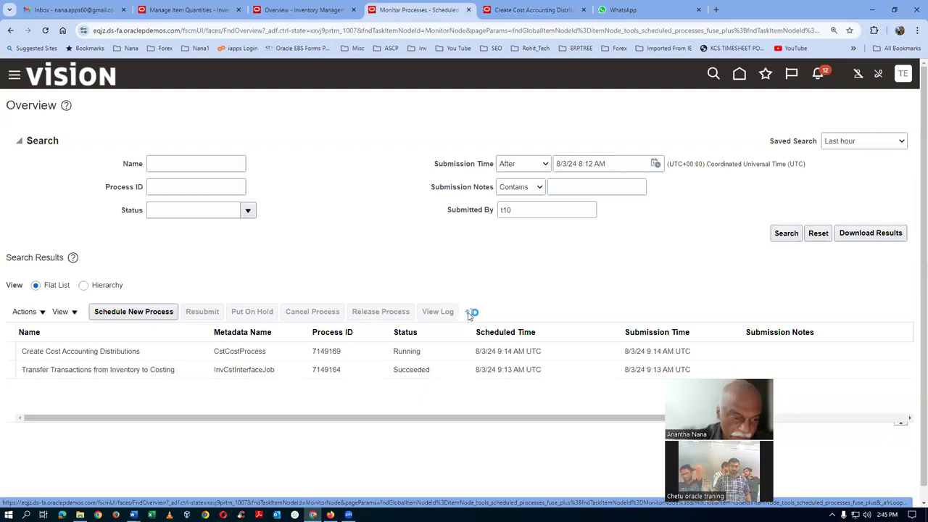
pyautogui.click(469, 313)
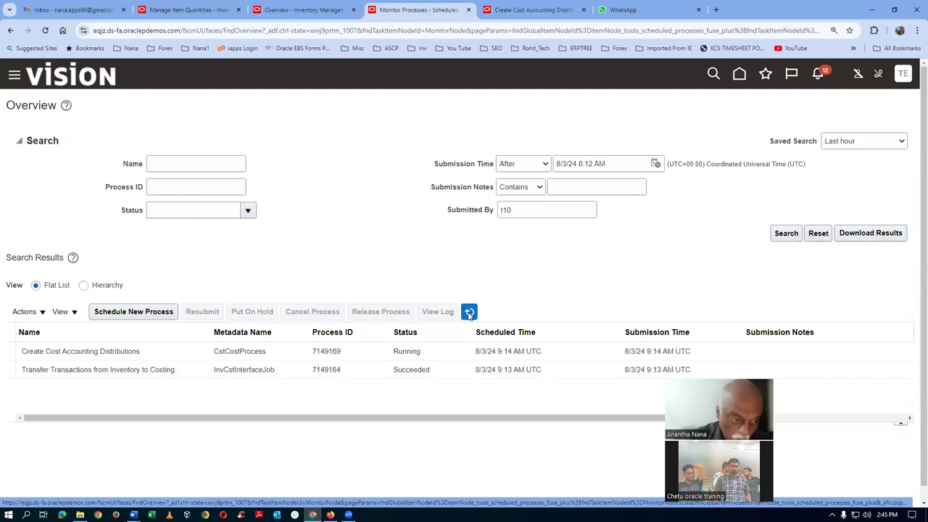
pyautogui.click(470, 312)
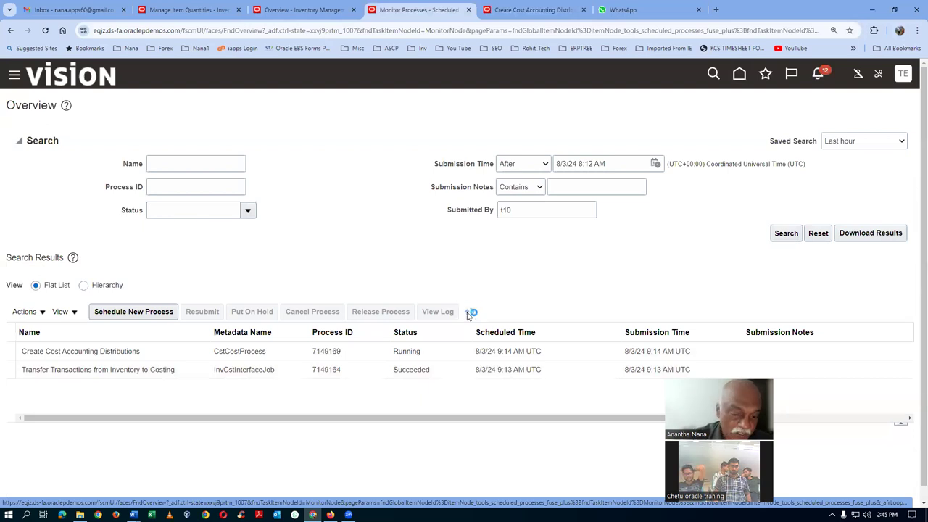
pyautogui.click(469, 312)
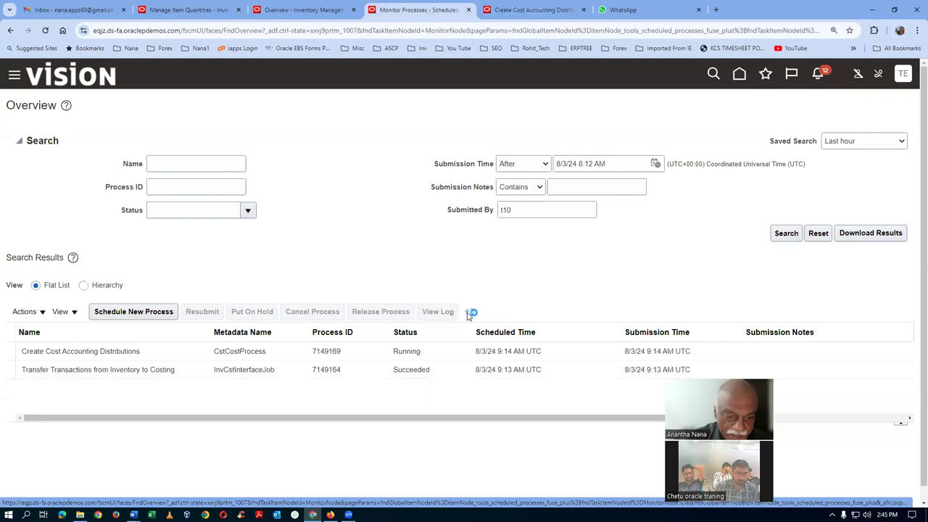
pyautogui.click(468, 313)
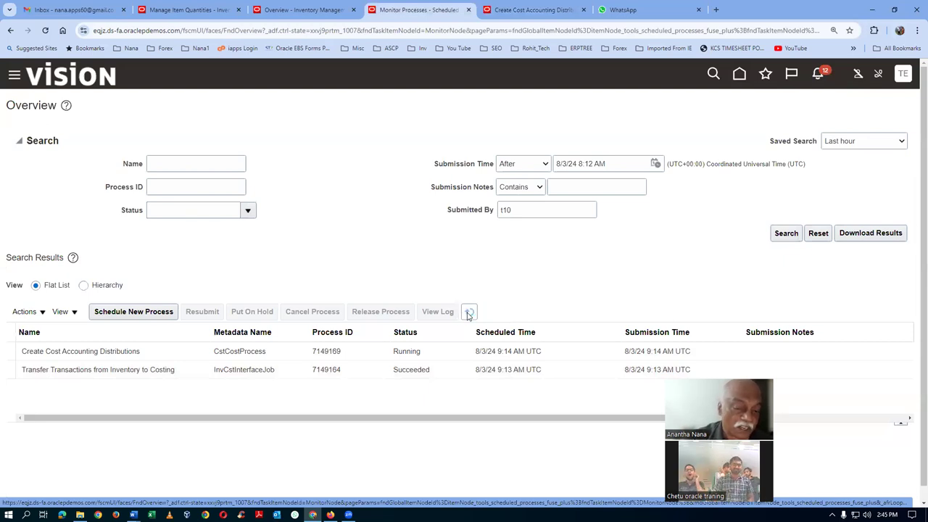
pyautogui.click(469, 313)
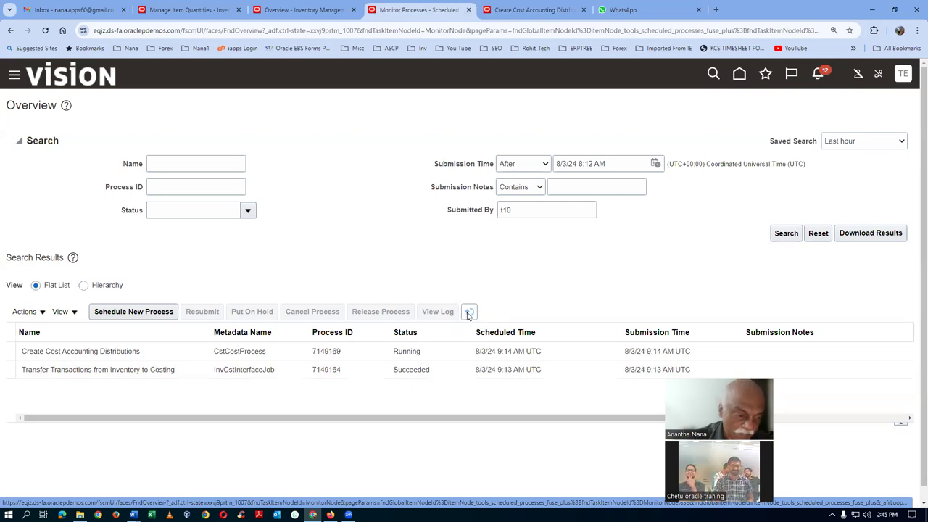
pyautogui.click(469, 313)
pyautogui.click(469, 313)
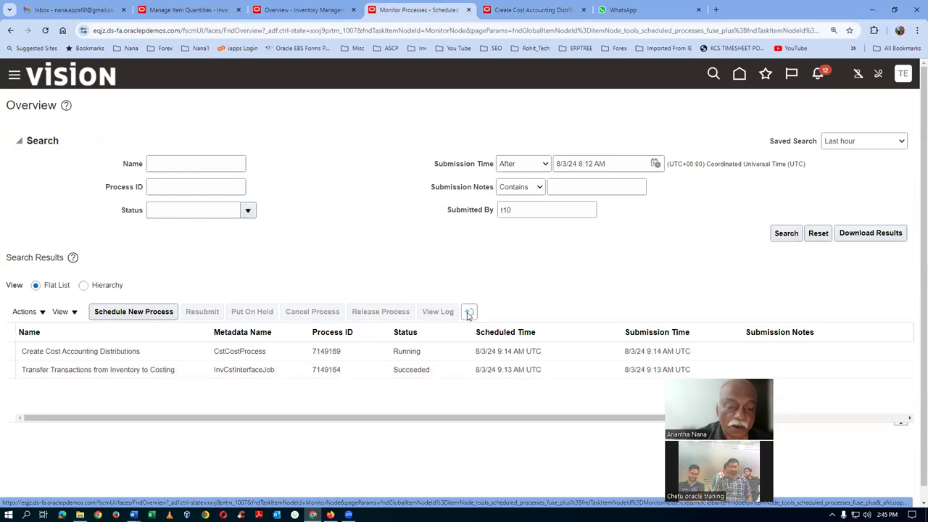
pyautogui.click(469, 312)
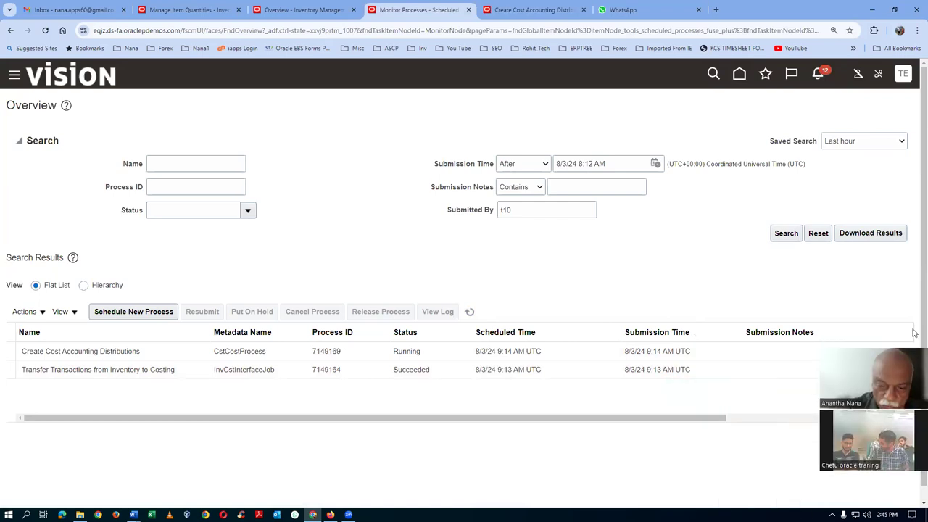
pyautogui.click(470, 312)
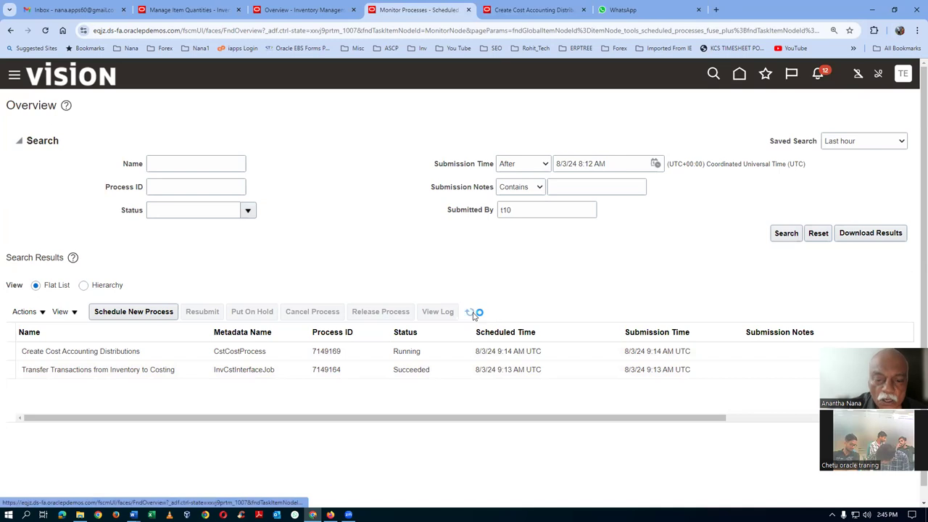
pyautogui.click(533, 9)
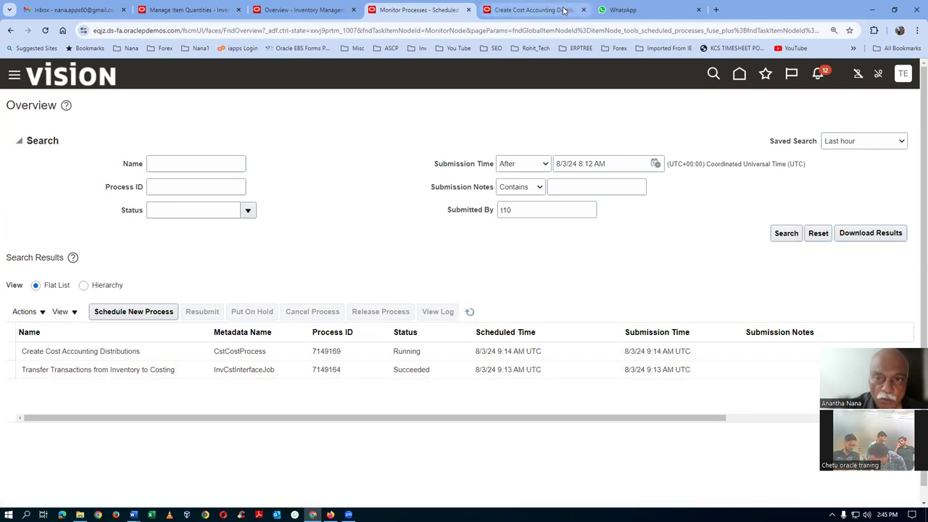
pyautogui.click(813, 135)
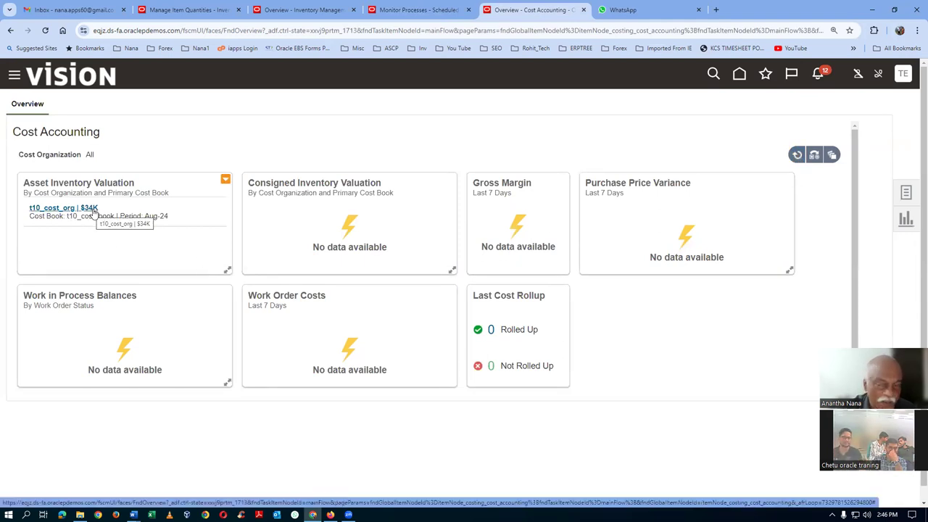
pyautogui.click(796, 155)
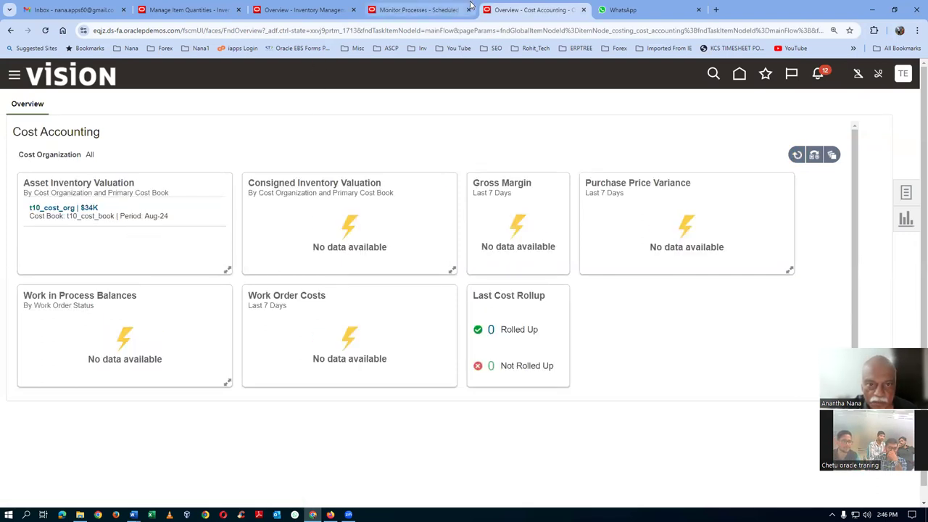
pyautogui.click(439, 20)
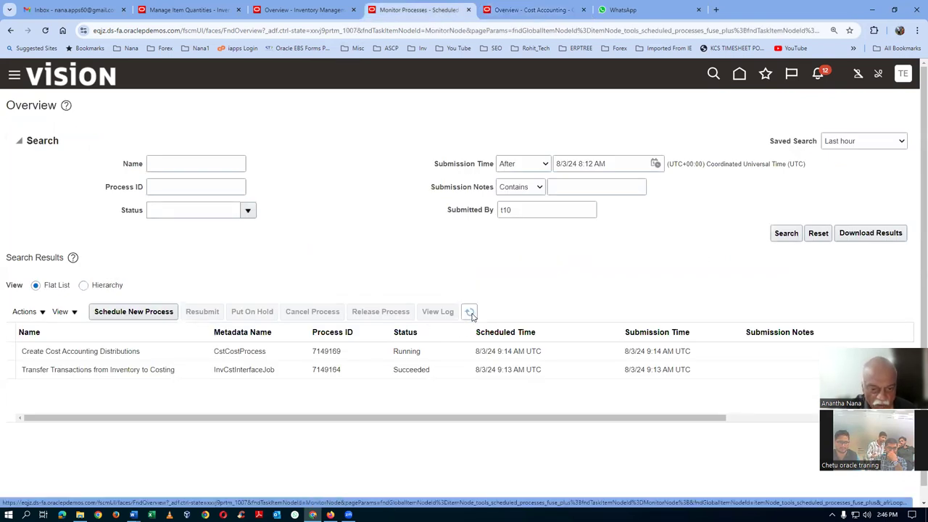
pyautogui.click(470, 312)
pyautogui.click(569, 13)
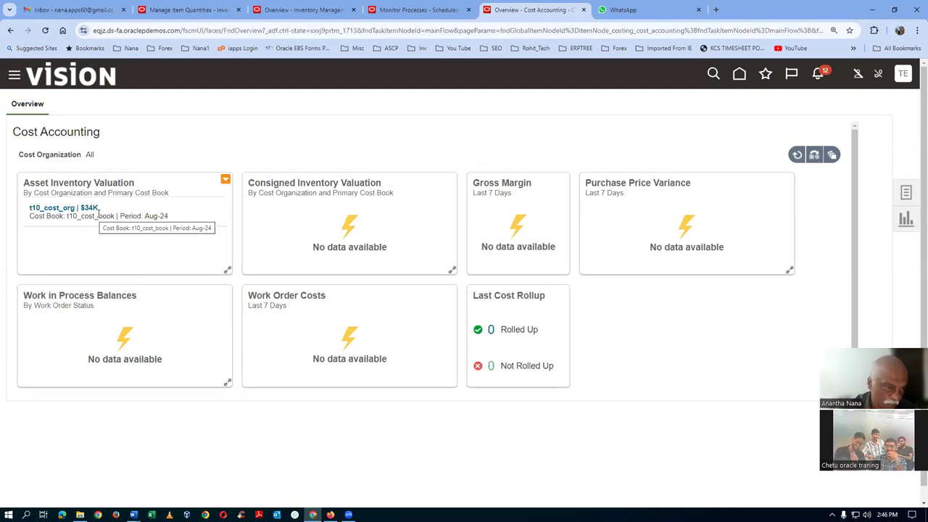
pyautogui.click(390, 9)
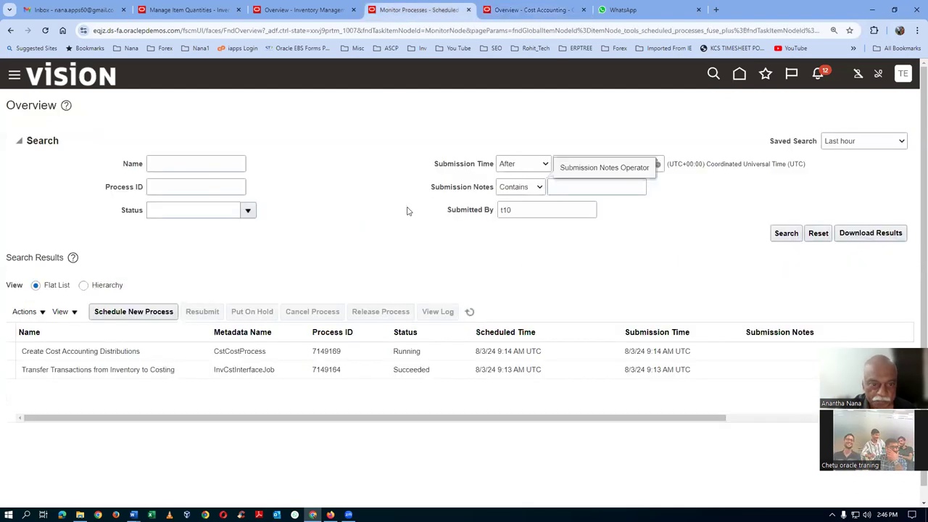
pyautogui.click(470, 313)
pyautogui.click(470, 313)
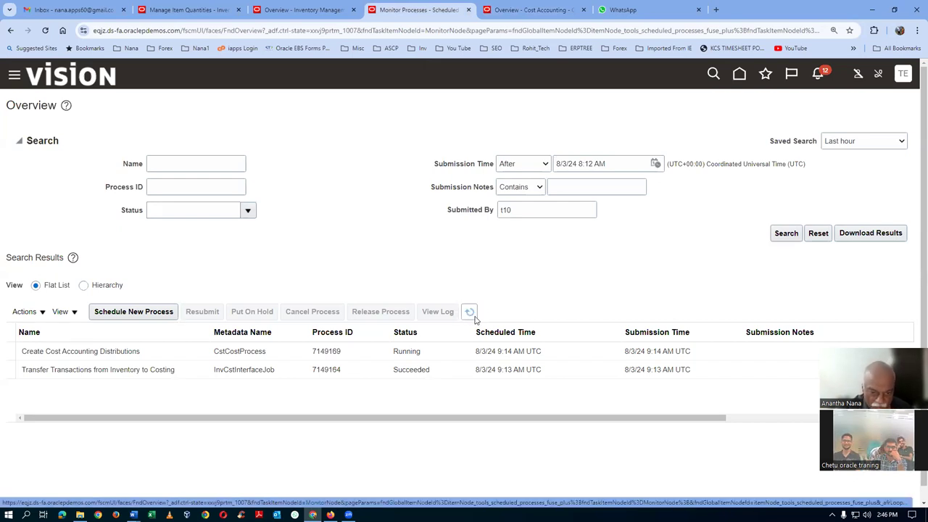
pyautogui.click(472, 314)
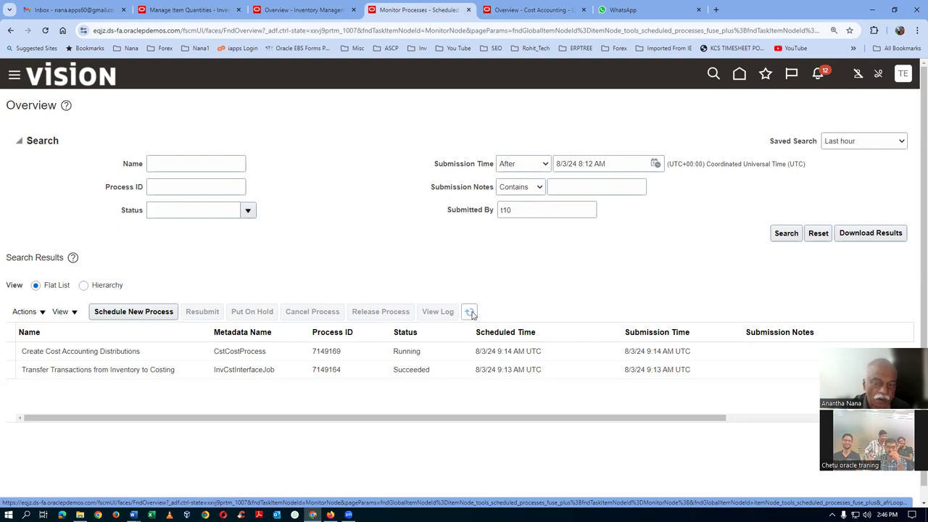
pyautogui.click(470, 313)
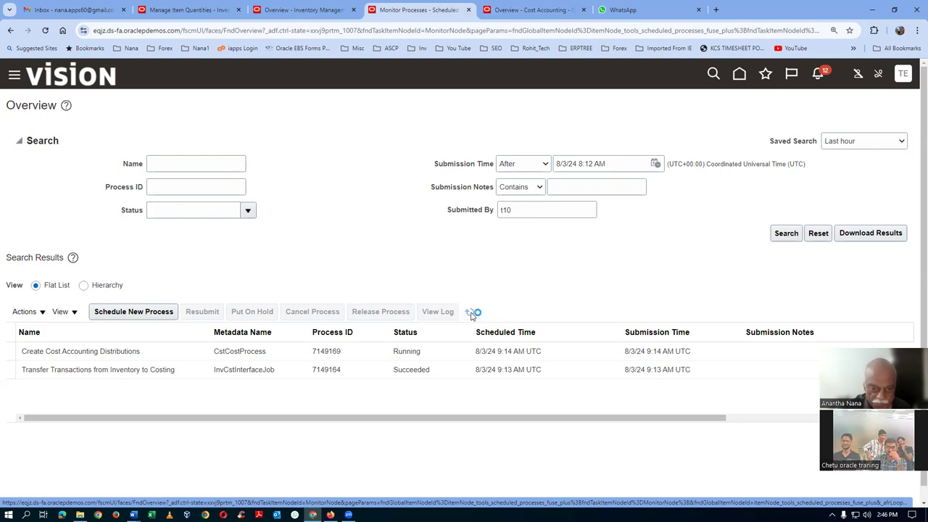
pyautogui.click(470, 314)
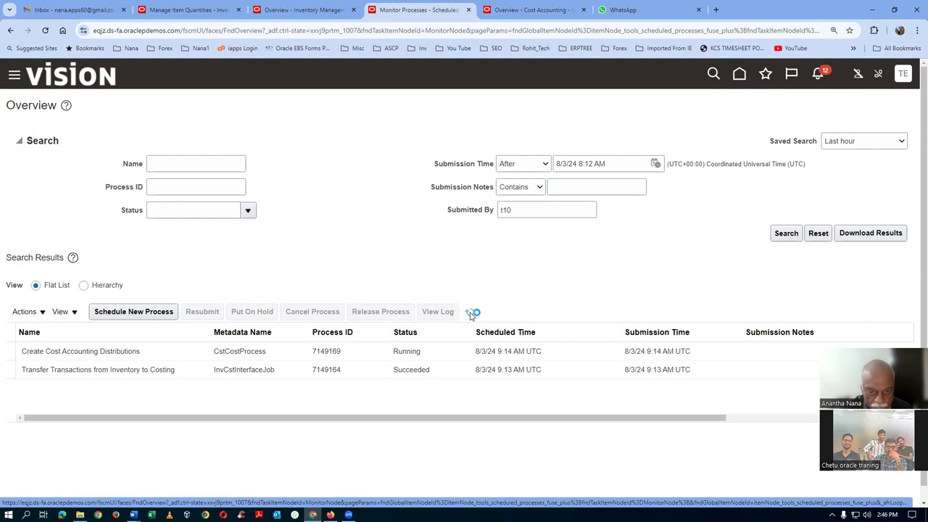
pyautogui.click(470, 314)
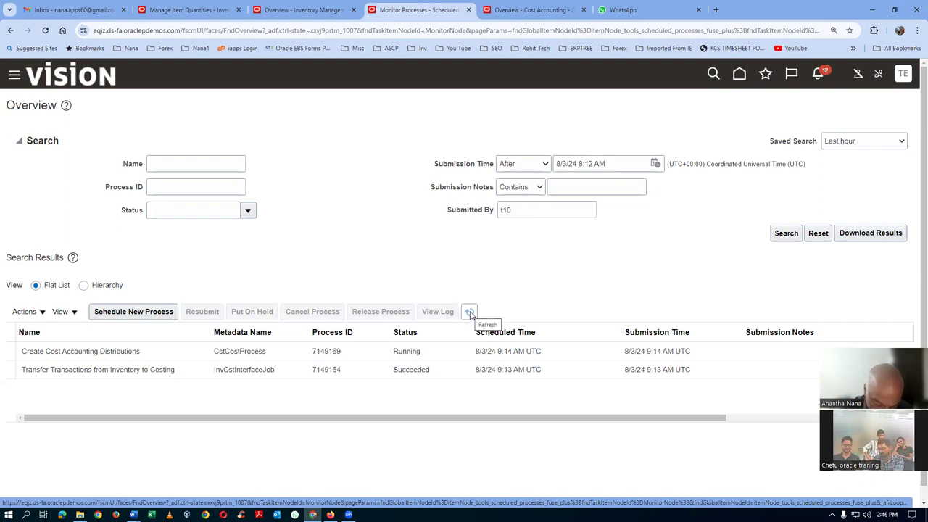
pyautogui.click(469, 314)
pyautogui.click(470, 314)
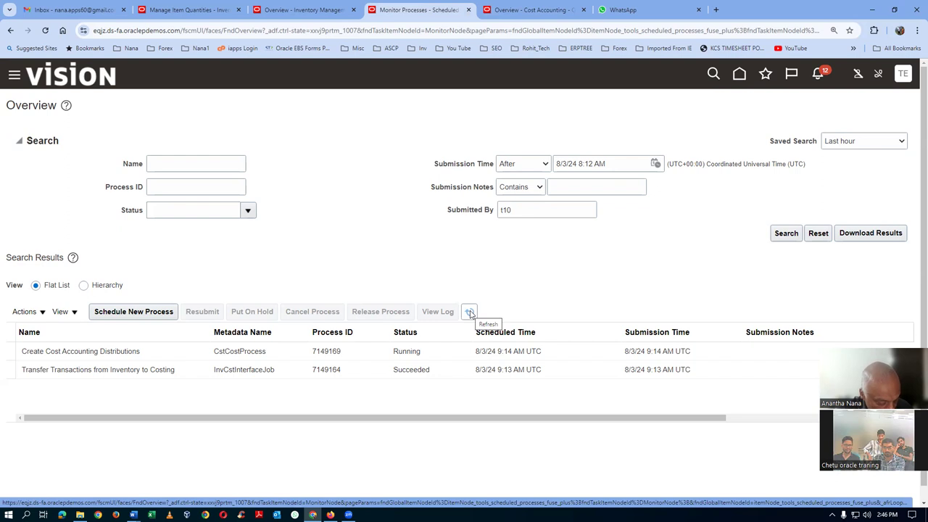
pyautogui.click(470, 313)
pyautogui.click(471, 313)
pyautogui.click(472, 313)
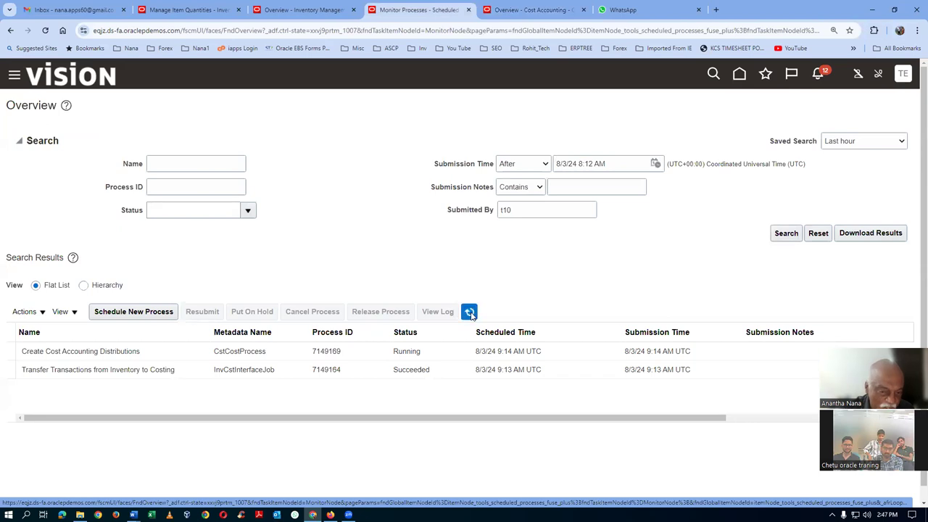
pyautogui.click(471, 314)
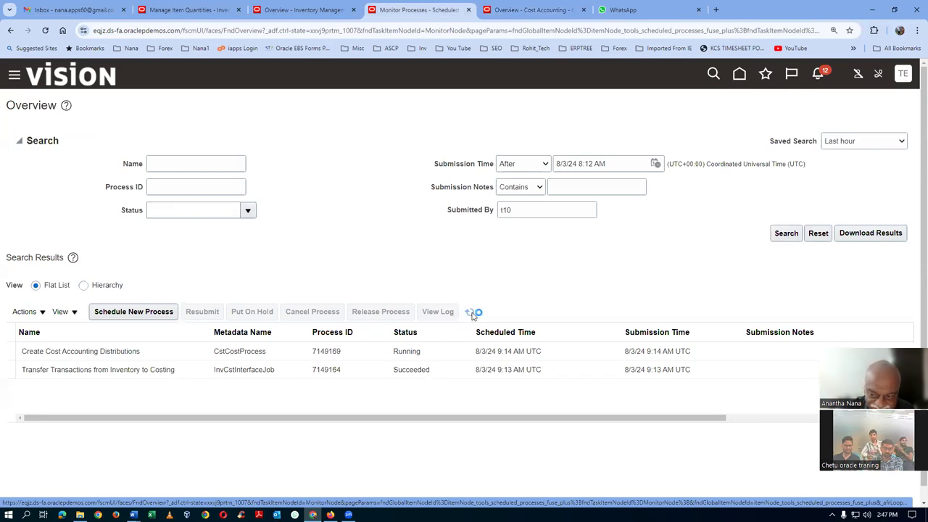
pyautogui.click(472, 313)
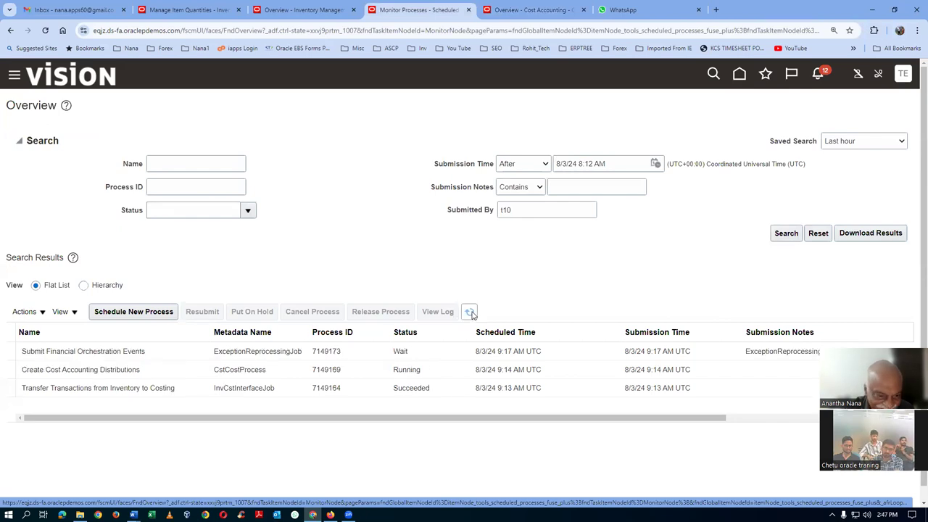
pyautogui.click(471, 313)
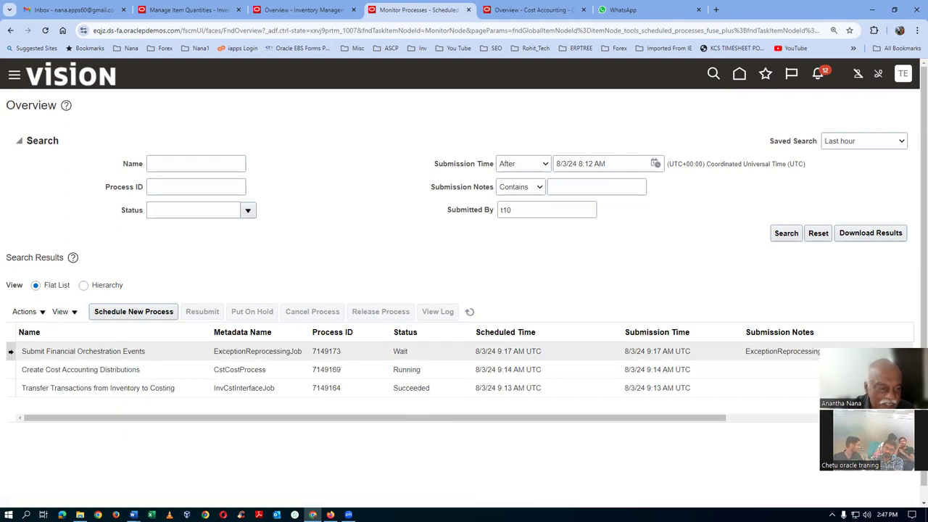
pyautogui.click(469, 313)
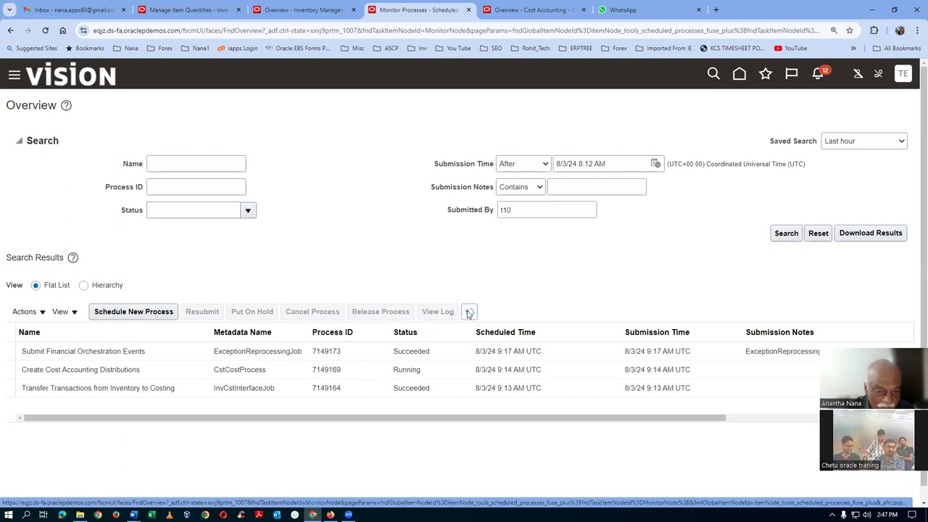
pyautogui.click(518, 8)
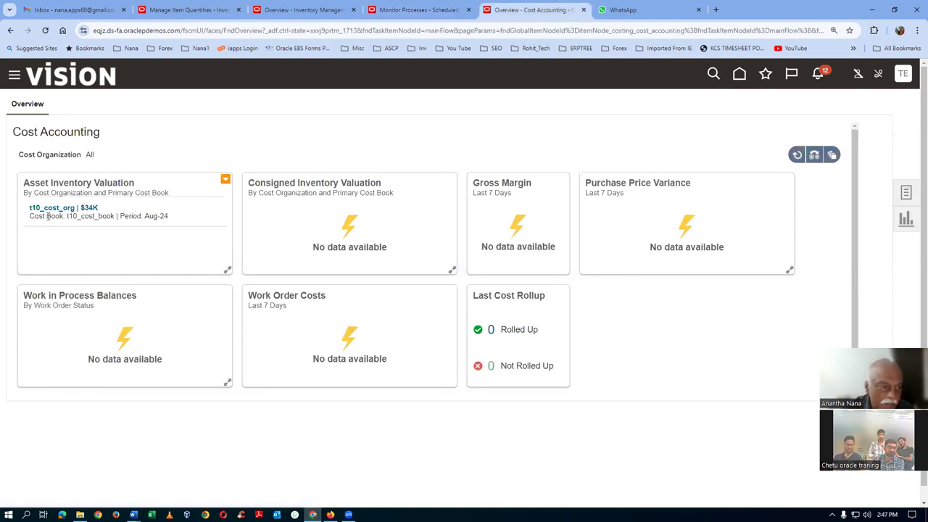
# Step: Refresh the cost accounting dashboard and open Review Item Costs
pyautogui.click(799, 155)
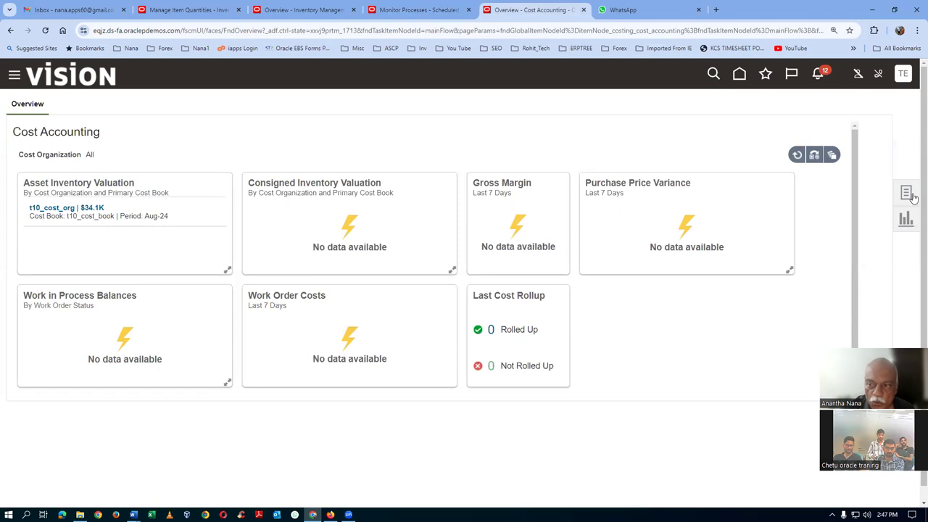
pyautogui.click(816, 254)
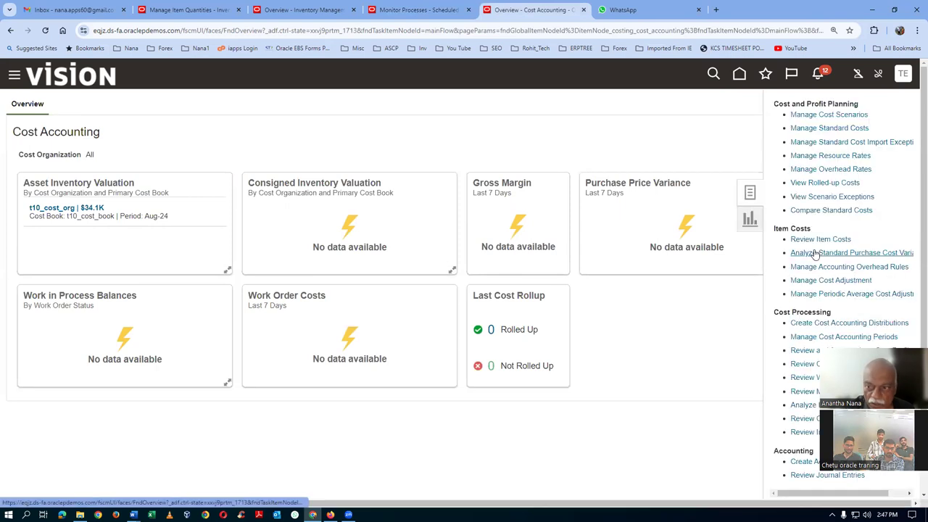
pyautogui.click(813, 240)
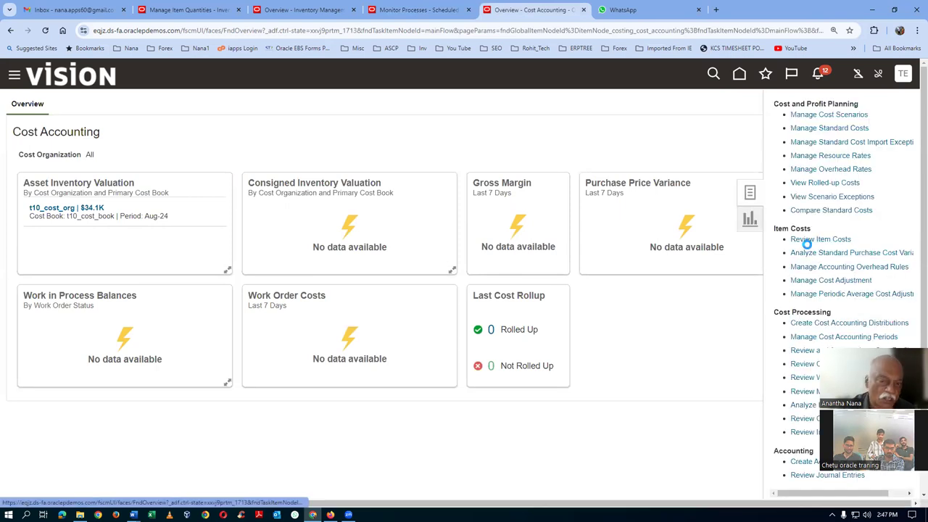
# Step: Search item costs for items starting with t1004
pyautogui.click(130, 259)
pyautogui.click(136, 270)
pyautogui.click(224, 260)
pyautogui.write('t1004')
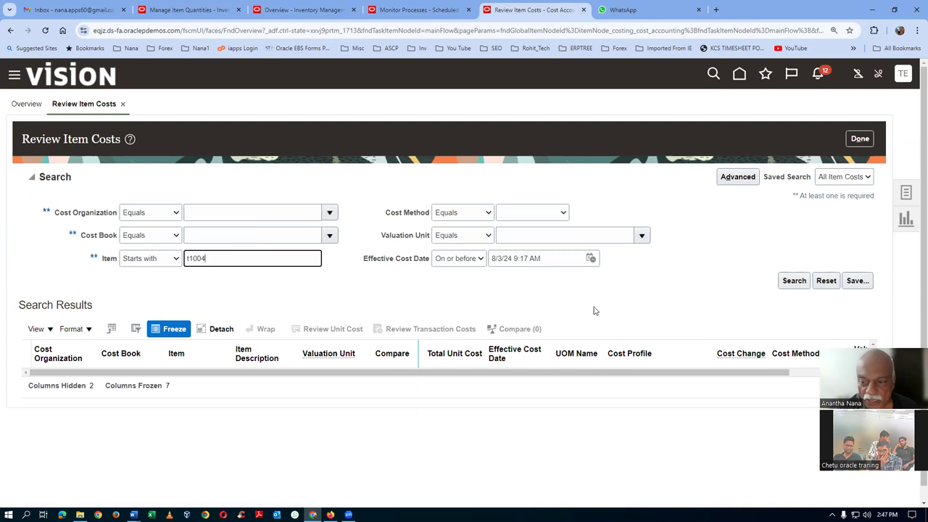
pyautogui.click(794, 281)
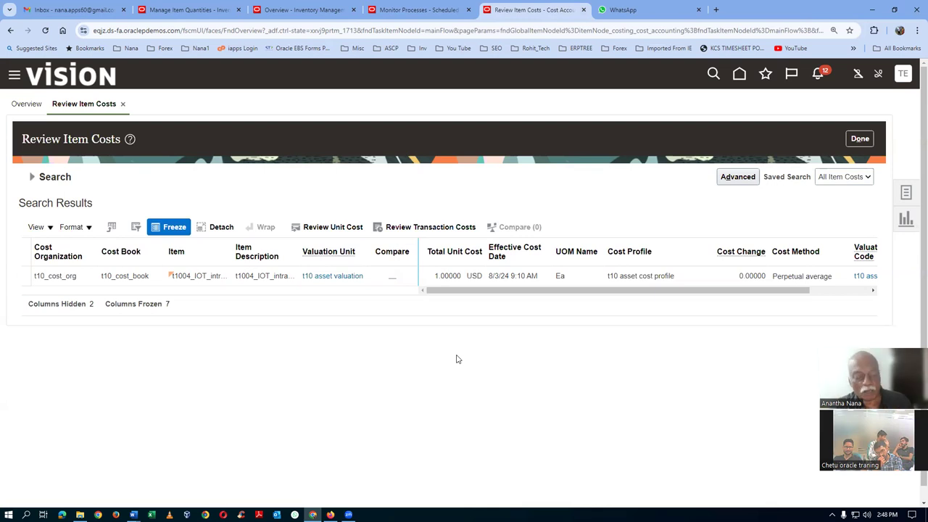
pyautogui.hotkey('alt', 'Tab')
pyautogui.hotkey('alt', 'Tab')
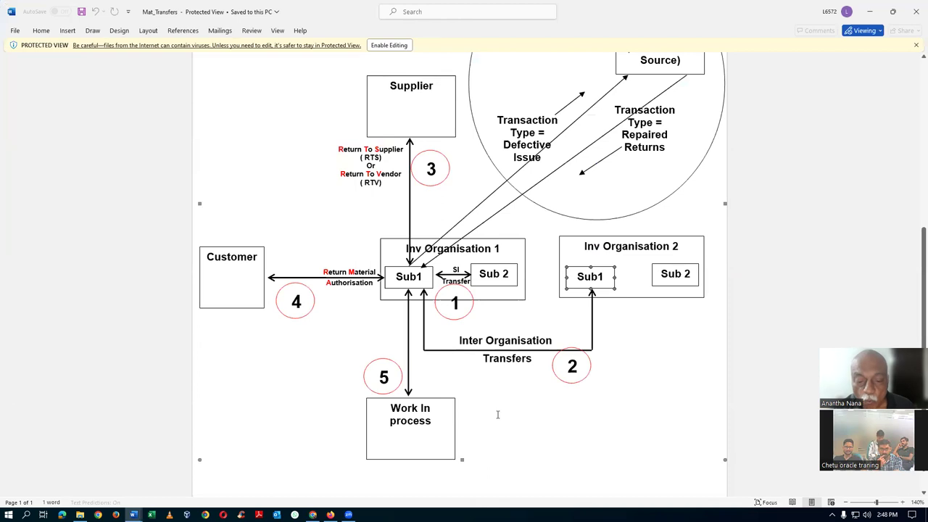
pyautogui.scroll(5, 497, 412)
pyautogui.scroll(-3, 496, 395)
pyautogui.scroll(-3, 496, 393)
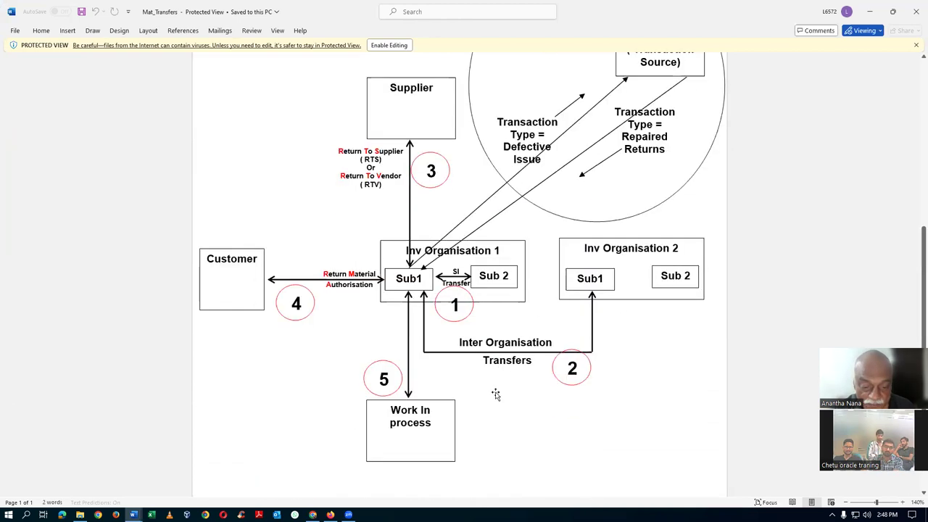
pyautogui.click(409, 303)
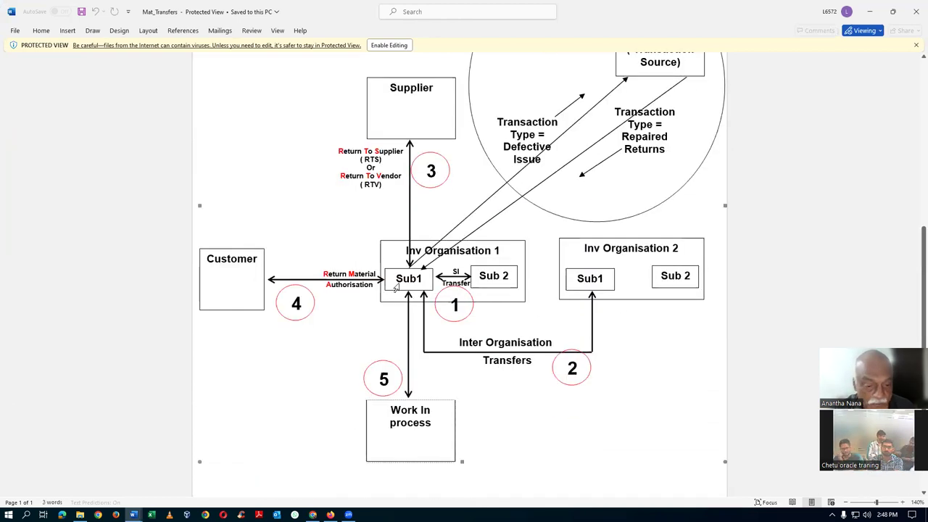
pyautogui.click(417, 91)
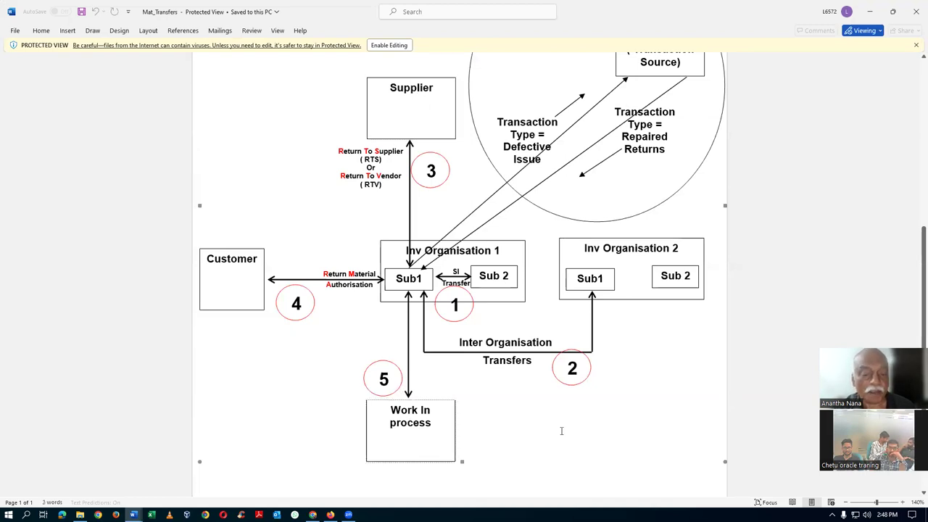
pyautogui.hotkey('alt', 'Tab')
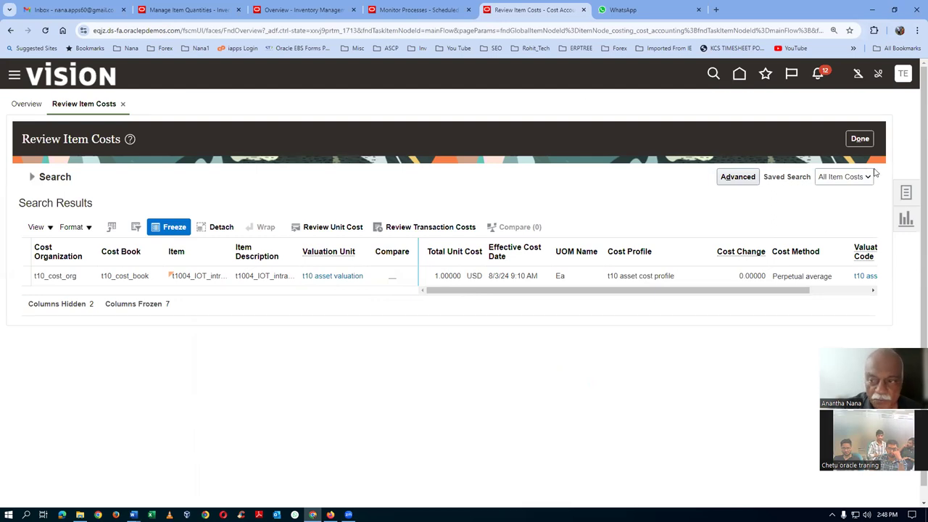
# Step: Close item costs and start a new interorganization transfer from the Inventory overview
pyautogui.click(858, 139)
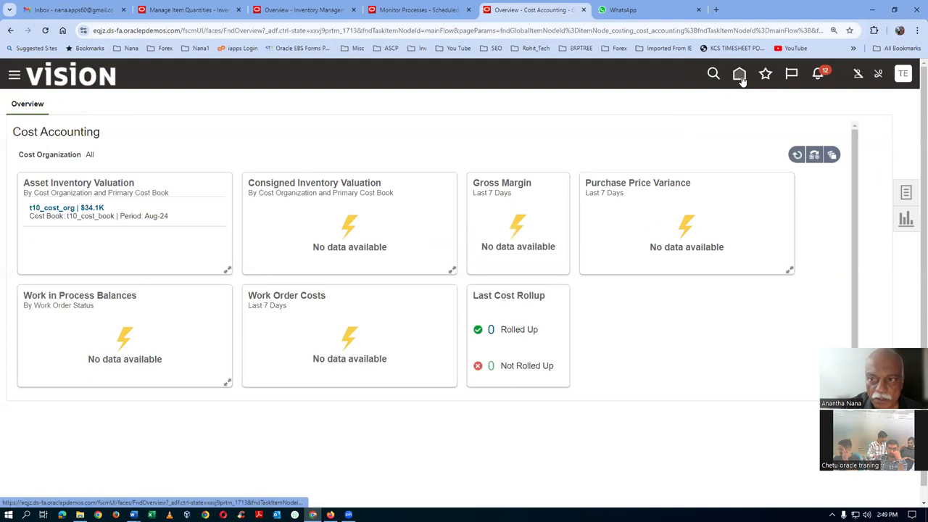
pyautogui.click(765, 76)
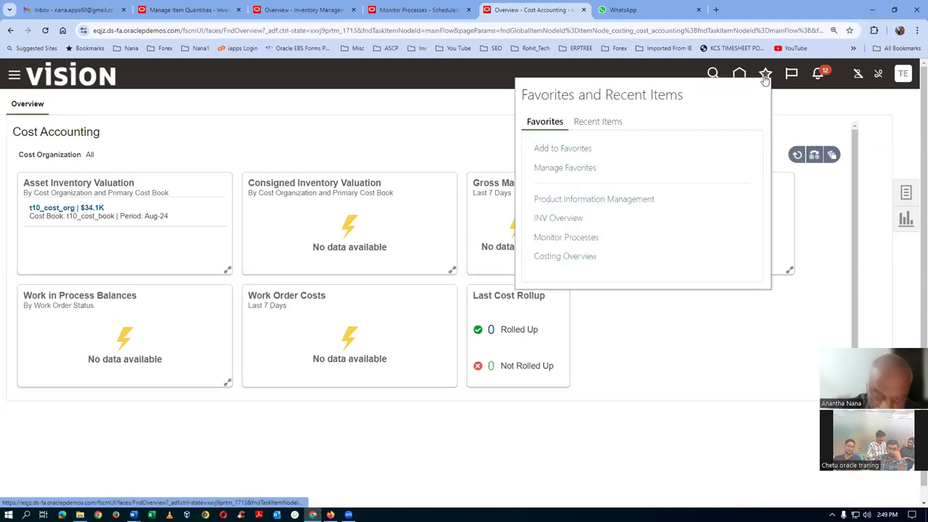
pyautogui.click(575, 219)
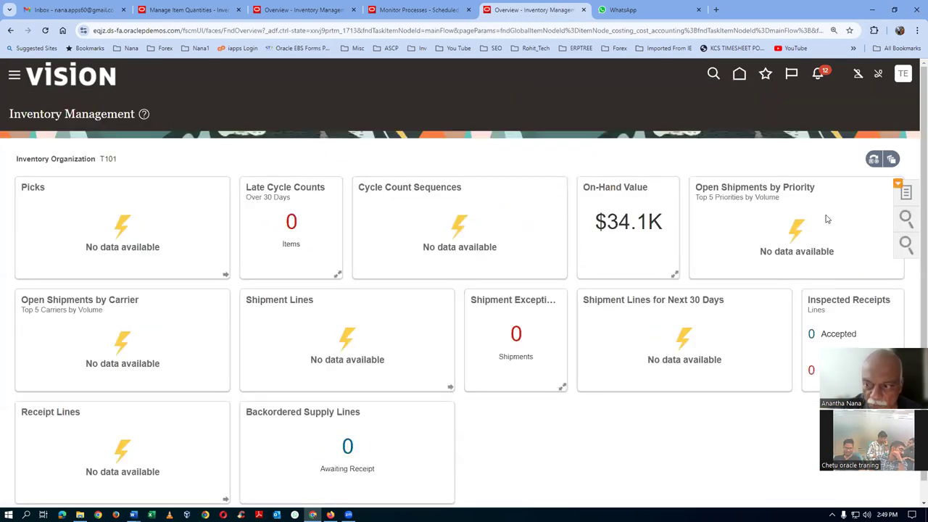
pyautogui.click(907, 194)
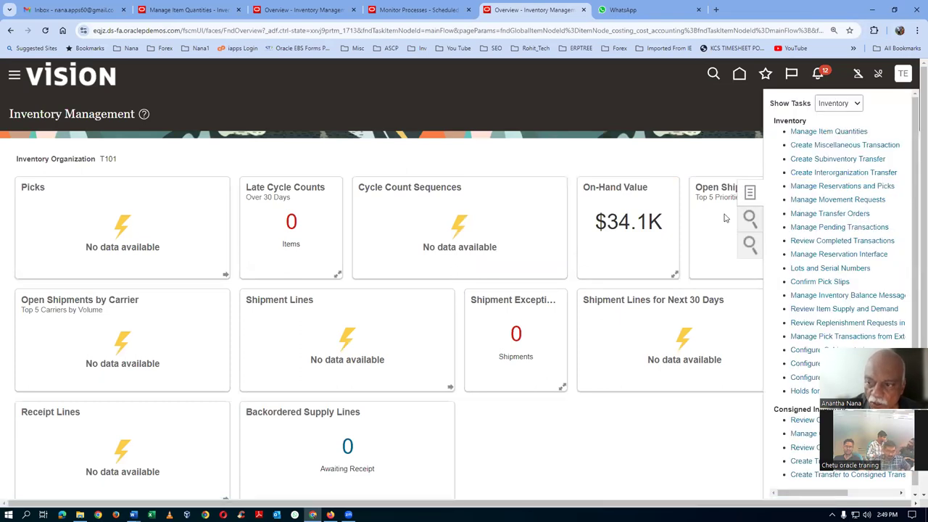
pyautogui.click(809, 174)
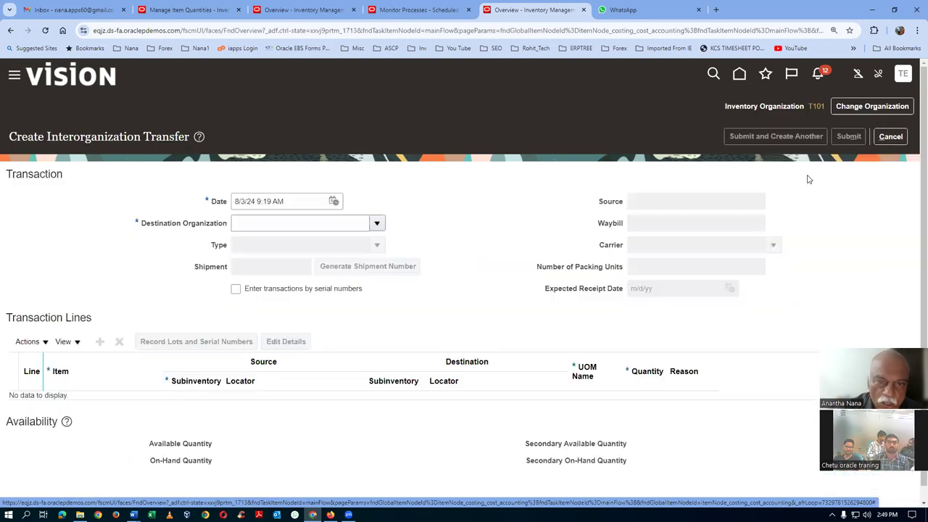
# Step: Set destination organization T102 and shipment number 1005, then switch to the IOT_Intransit document
pyautogui.click(377, 227)
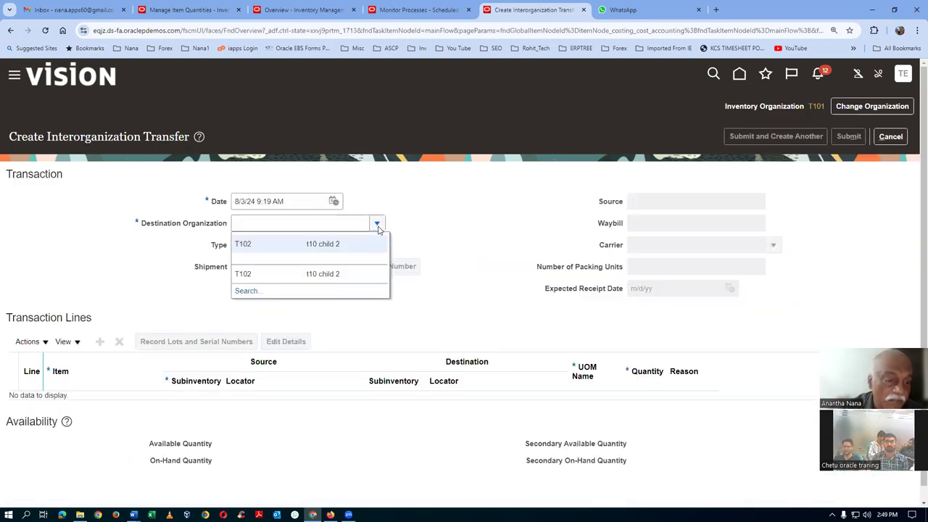
pyautogui.click(355, 254)
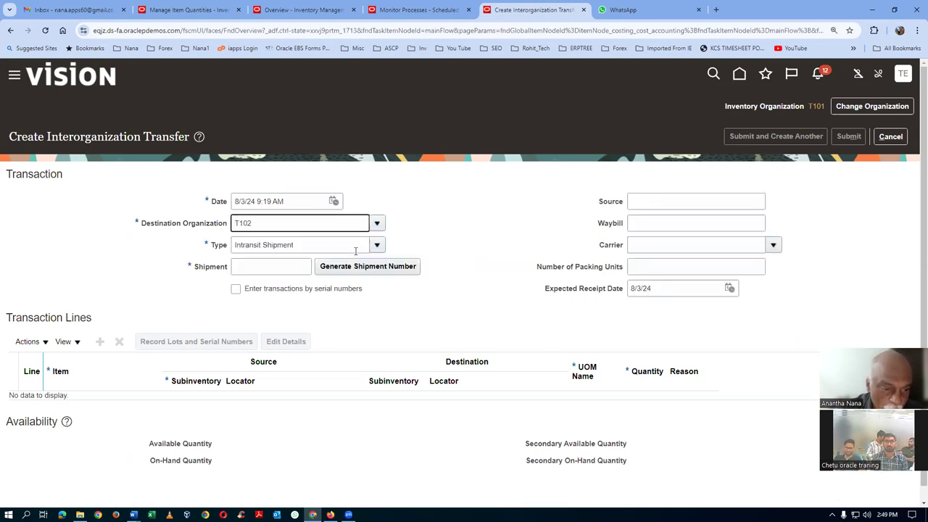
pyautogui.click(253, 269)
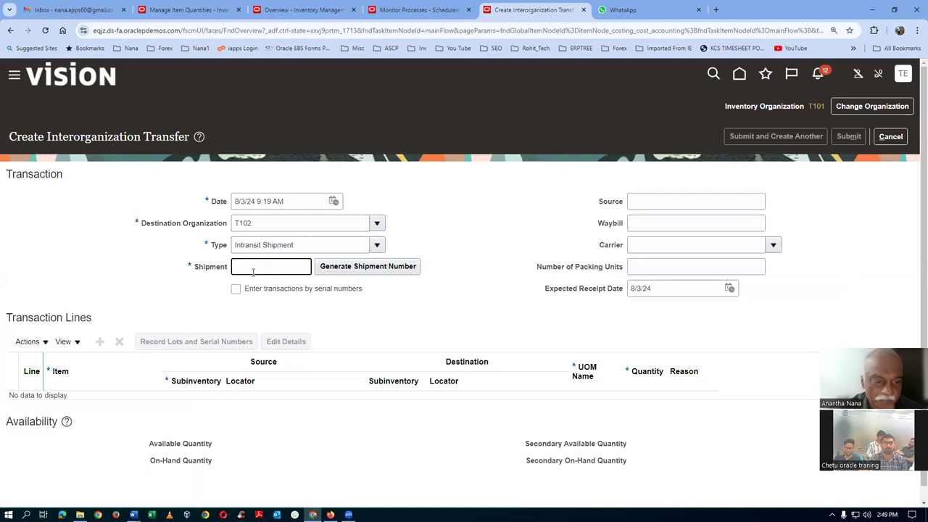
pyautogui.write('100')
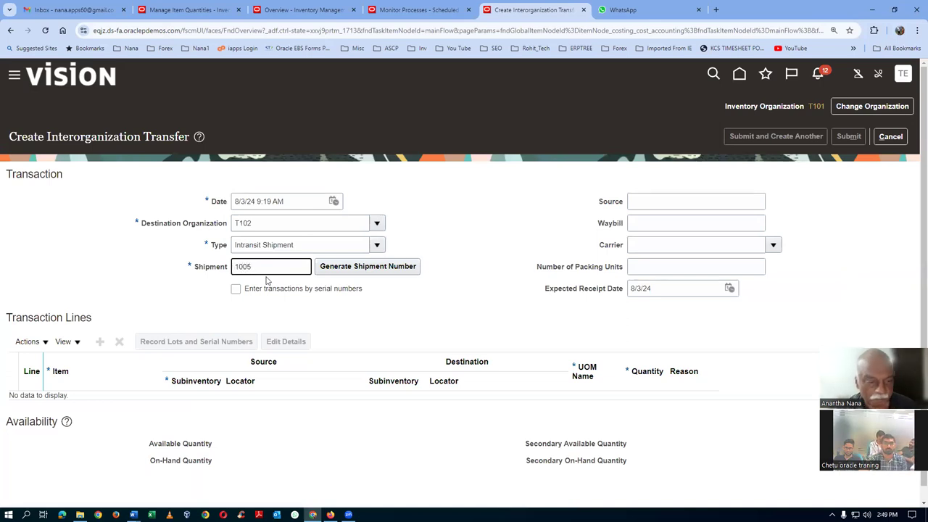
pyautogui.write('5')
pyautogui.hotkey('alt', 'Tab')
pyautogui.hotkey('alt', 'Tab')
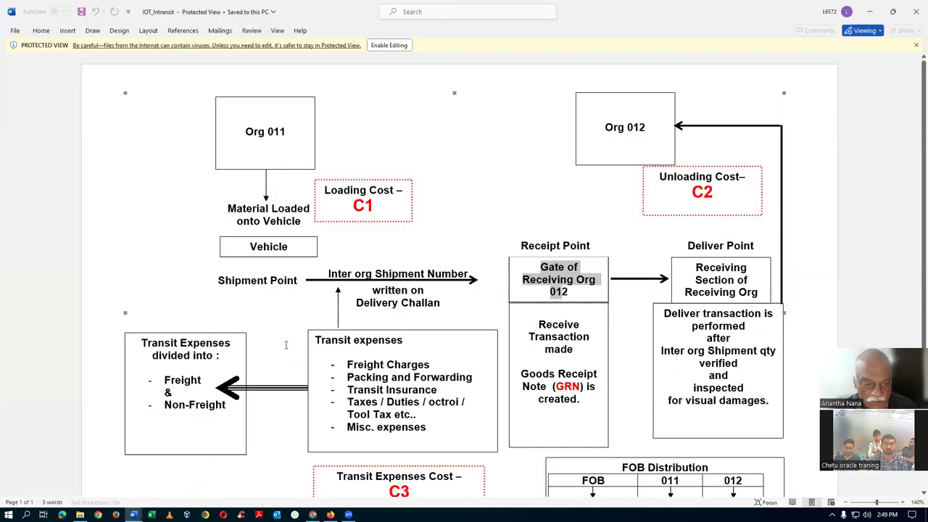
# Step: Review diagram boxes Inter org Shipment Number, Vehicle, Loading Cost C1, Unloading Cost C2, and Org 012
pyautogui.moveTo(330, 276); pyautogui.dragTo(476, 276)
pyautogui.click(376, 298)
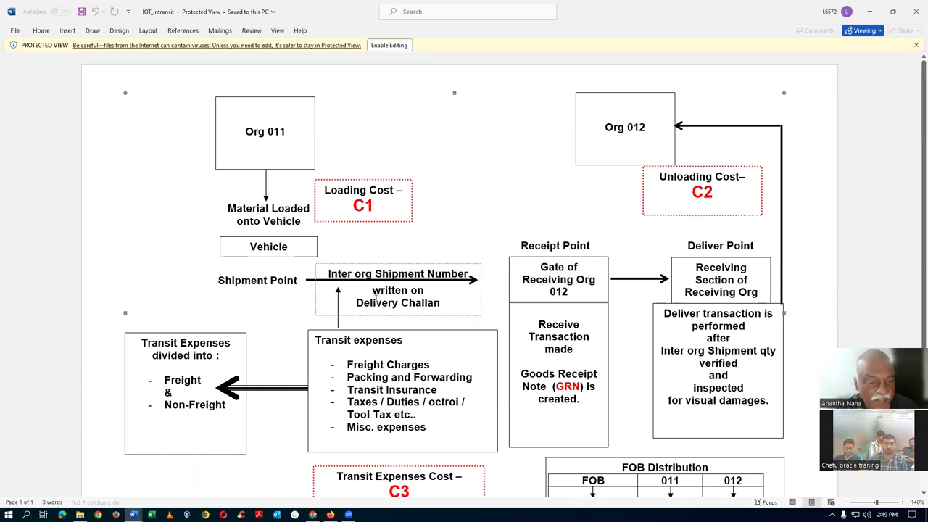
pyautogui.click(260, 250)
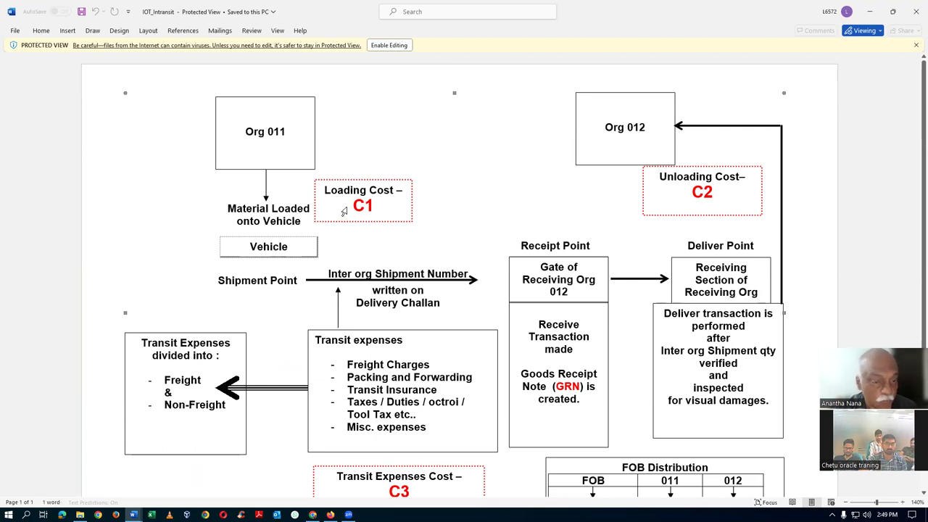
pyautogui.moveTo(337, 191); pyautogui.dragTo(400, 190)
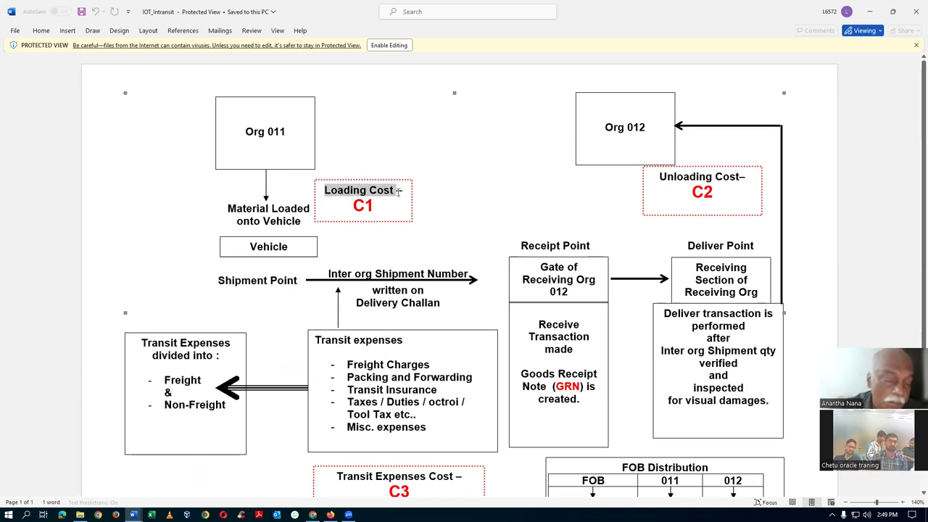
pyautogui.click(681, 177)
pyautogui.moveTo(693, 192); pyautogui.dragTo(711, 193)
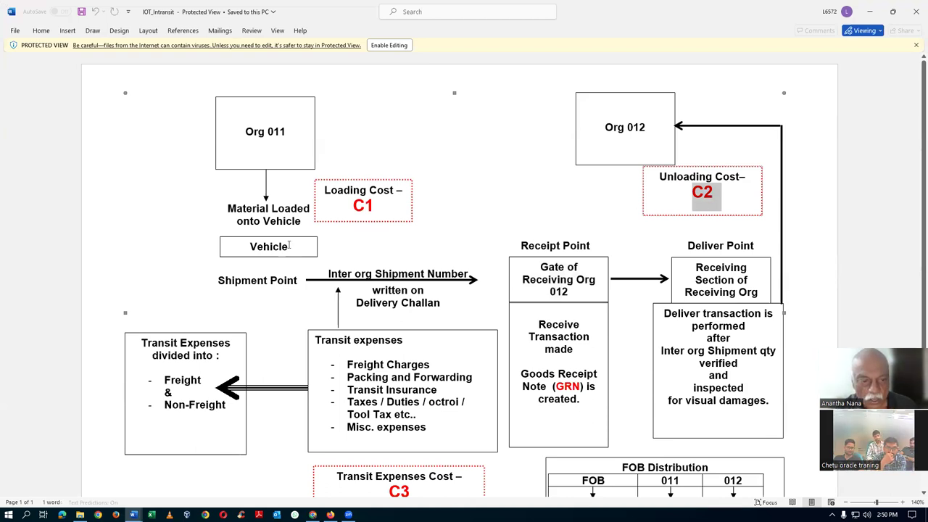
pyautogui.click(480, 228)
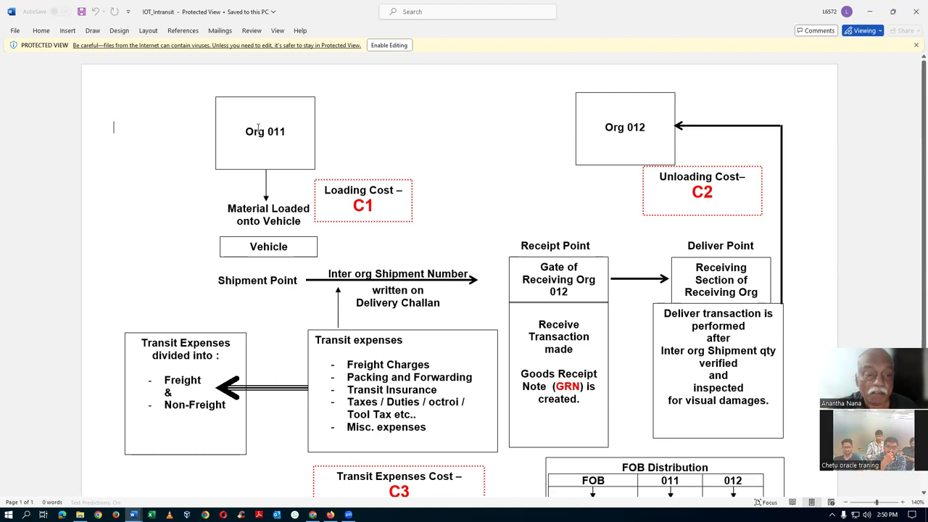
pyautogui.click(562, 140)
pyautogui.click(631, 139)
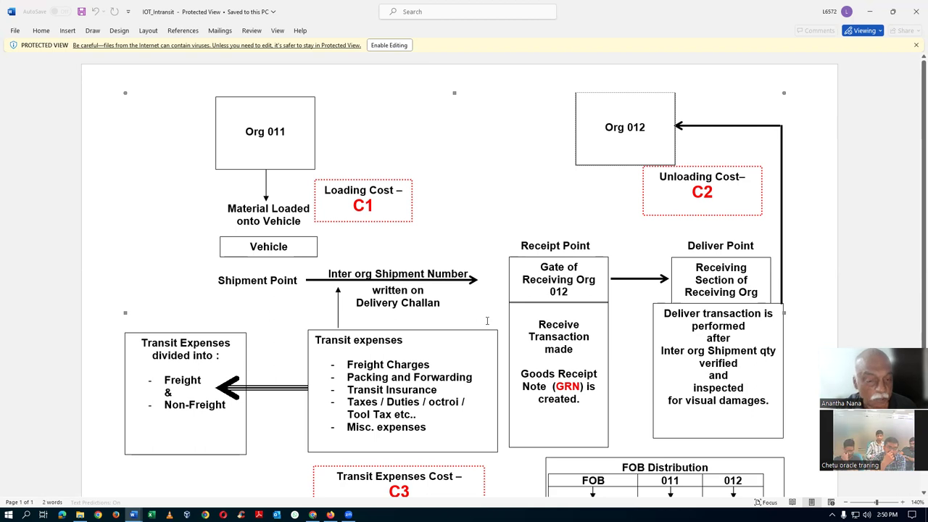
pyautogui.hotkey('alt', 'Tab')
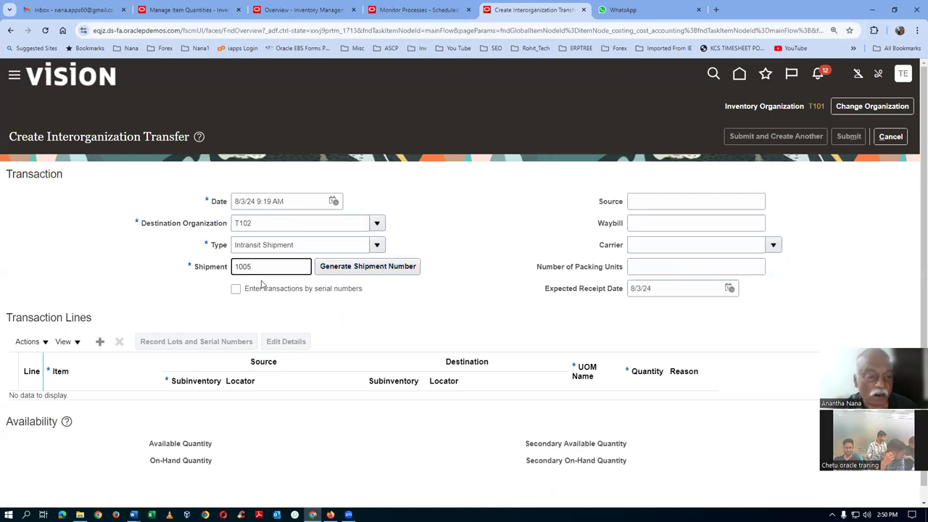
# Step: Add transaction line 1 with item t1004_IOT_intransit
pyautogui.click(99, 342)
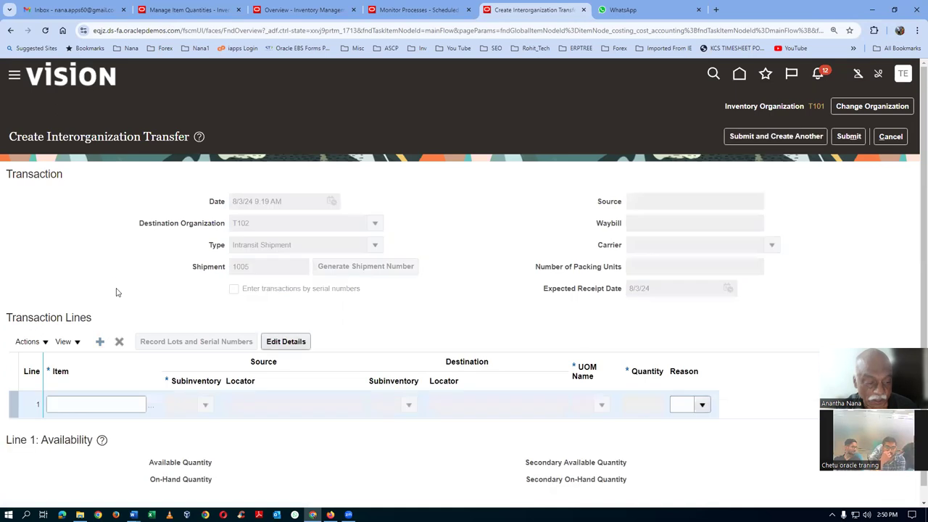
pyautogui.click(90, 407)
pyautogui.write('t1004')
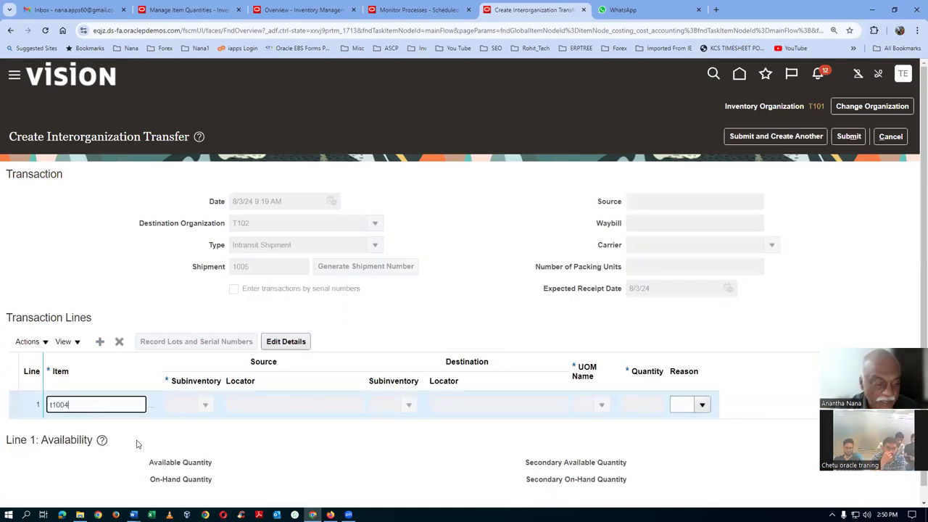
pyautogui.click(227, 498)
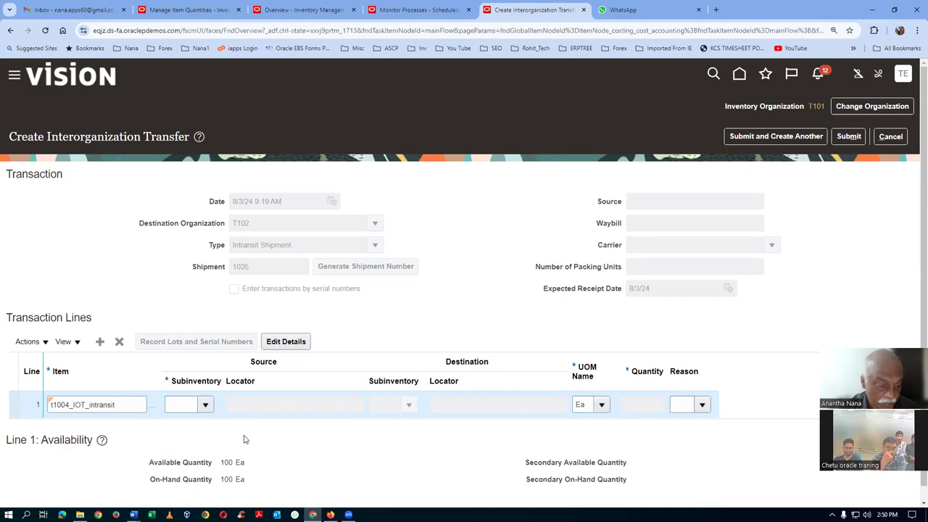
# Step: Set source subinventory T101_FGS and destination T102_FGS_1, then switch to the Word diagram
pyautogui.click(204, 405)
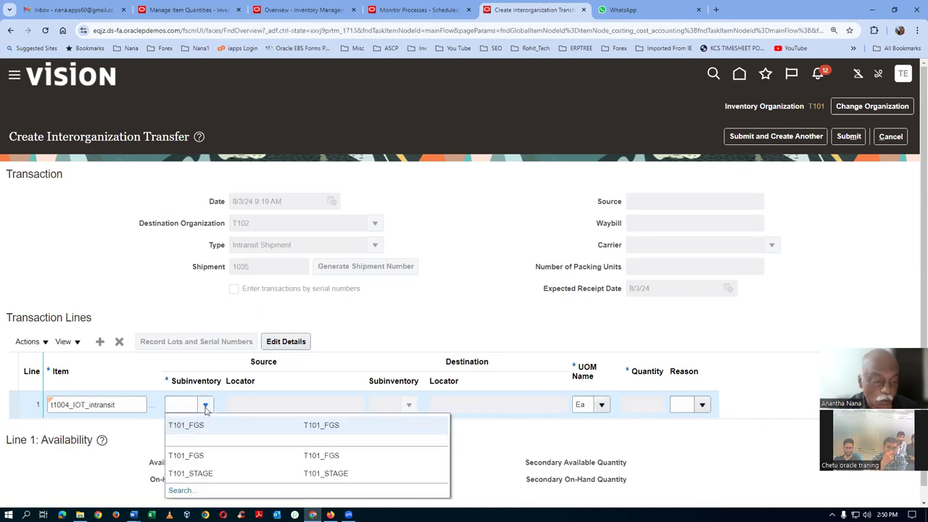
pyautogui.click(208, 425)
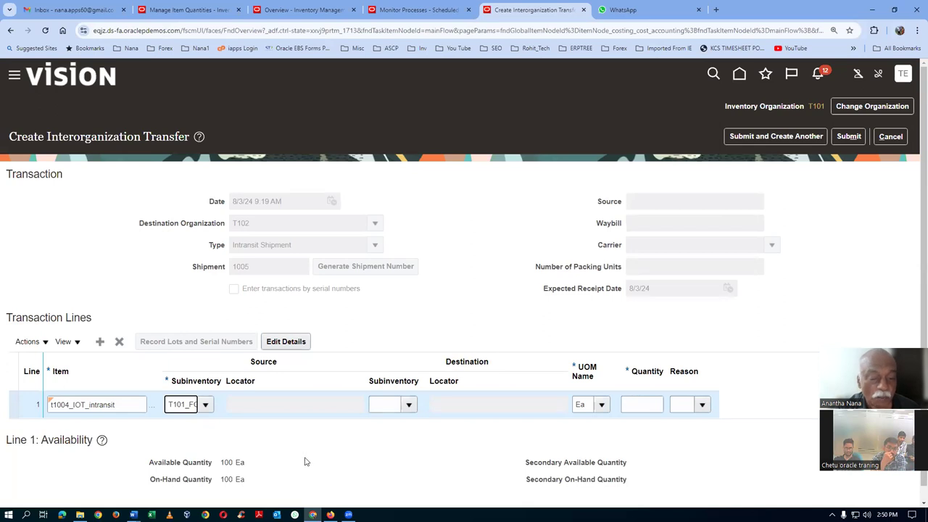
pyautogui.click(408, 406)
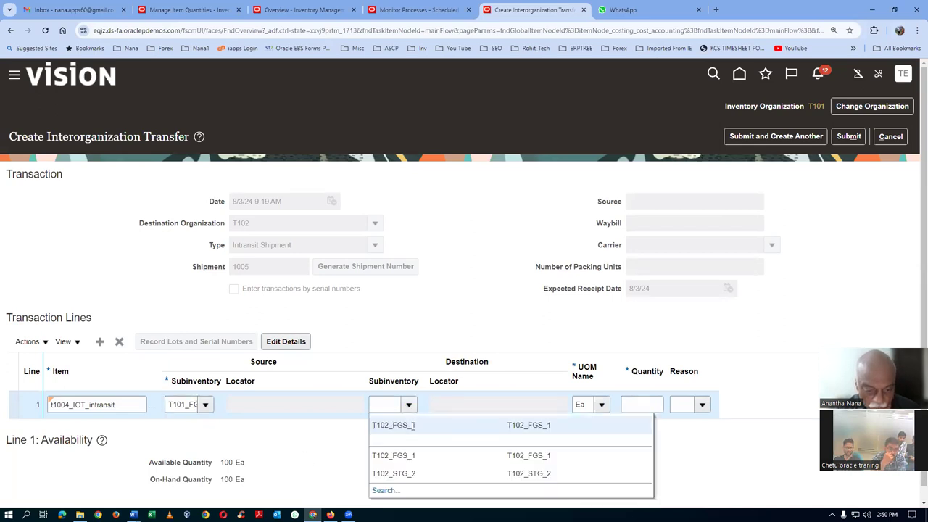
pyautogui.click(411, 425)
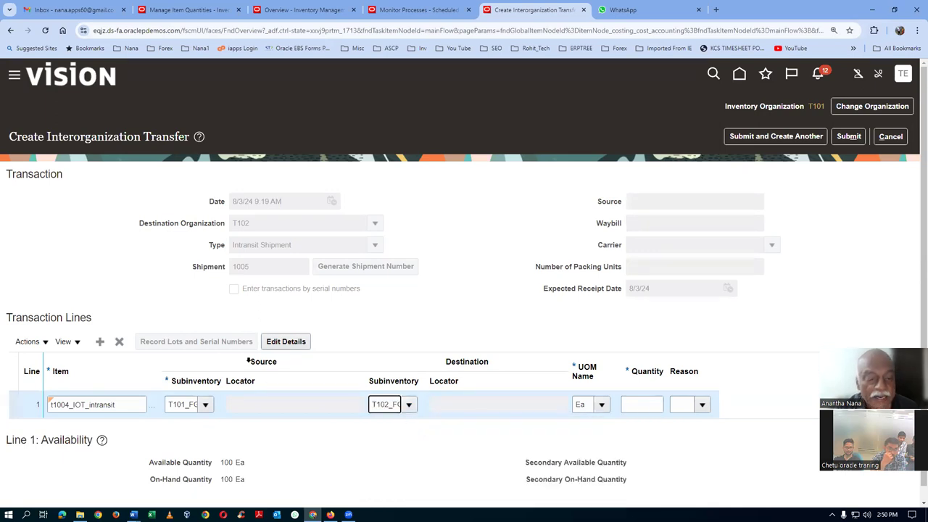
pyautogui.hotkey('alt', 'Tab')
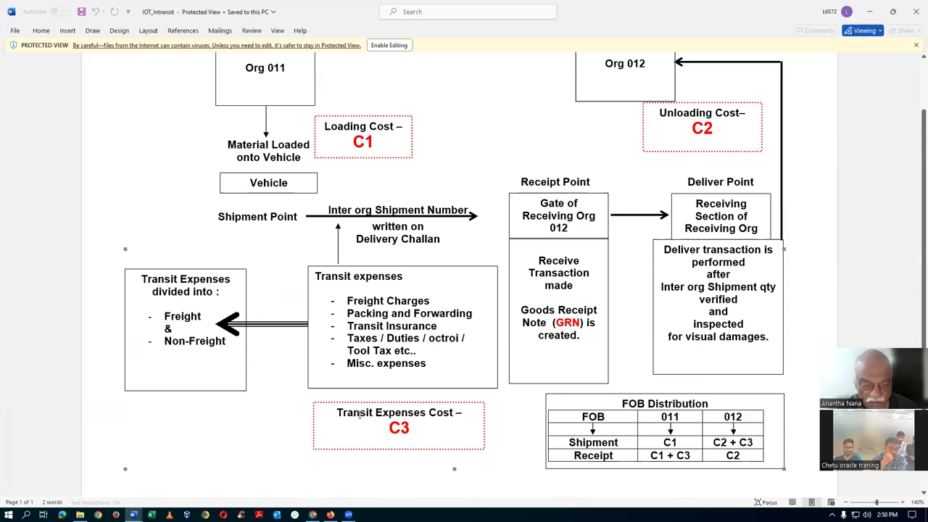
# Step: Highlight Transit Expenses in the diagram's C3 box, then return to the Oracle transfer line
pyautogui.moveTo(337, 413); pyautogui.dragTo(429, 419)
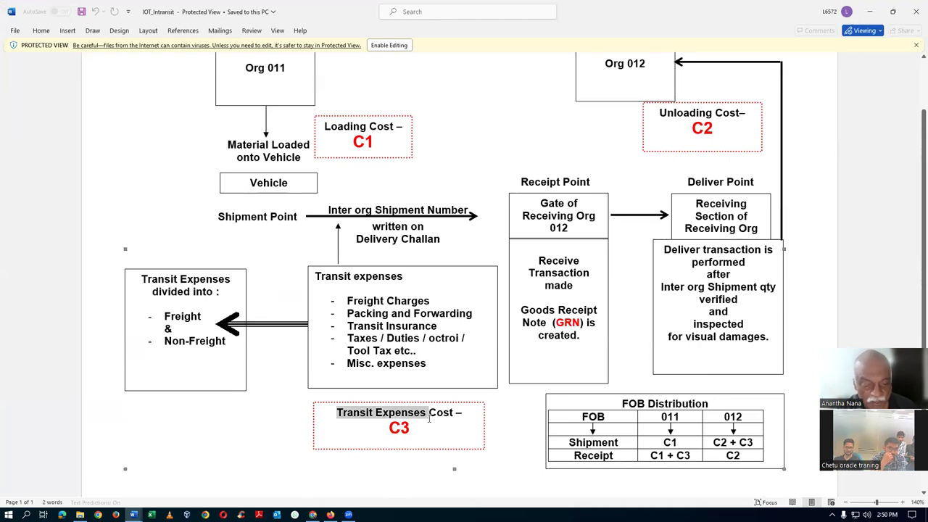
pyautogui.click(364, 301)
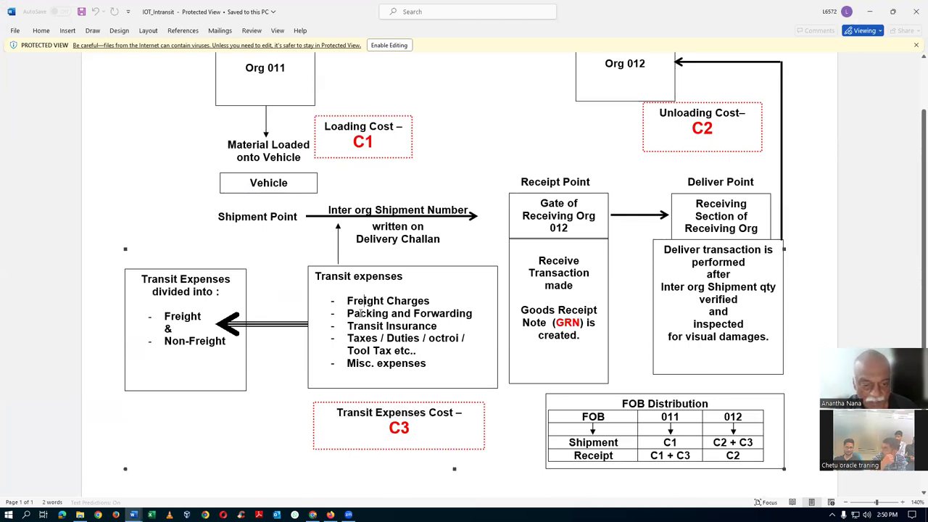
pyautogui.hotkey('alt', 'Tab')
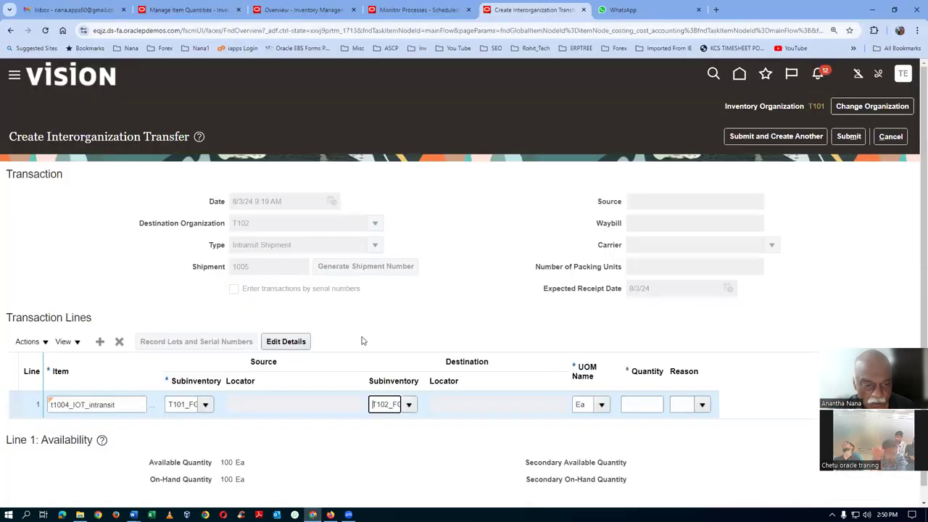
# Step: Review line 1's full details, including the Shipping Cost section
pyautogui.click(302, 343)
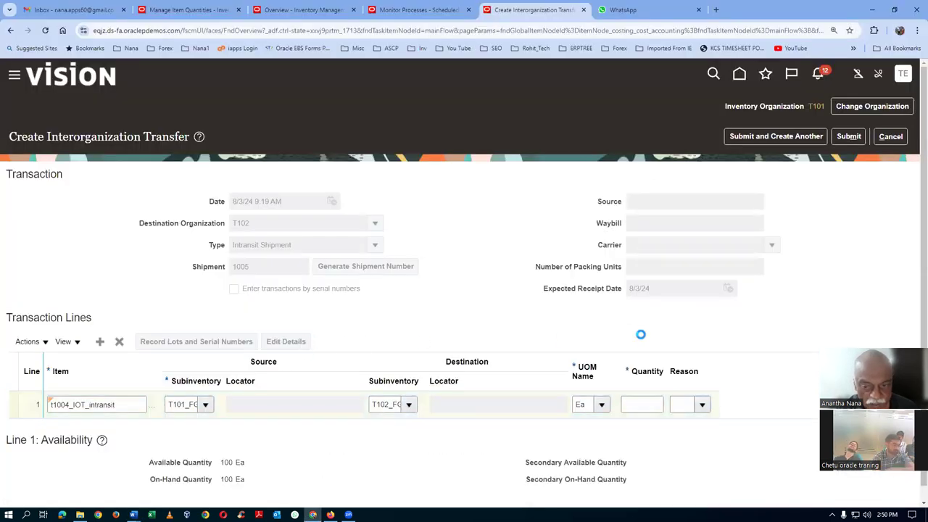
pyautogui.scroll(-2, 745, 343)
pyautogui.scroll(-1, 746, 343)
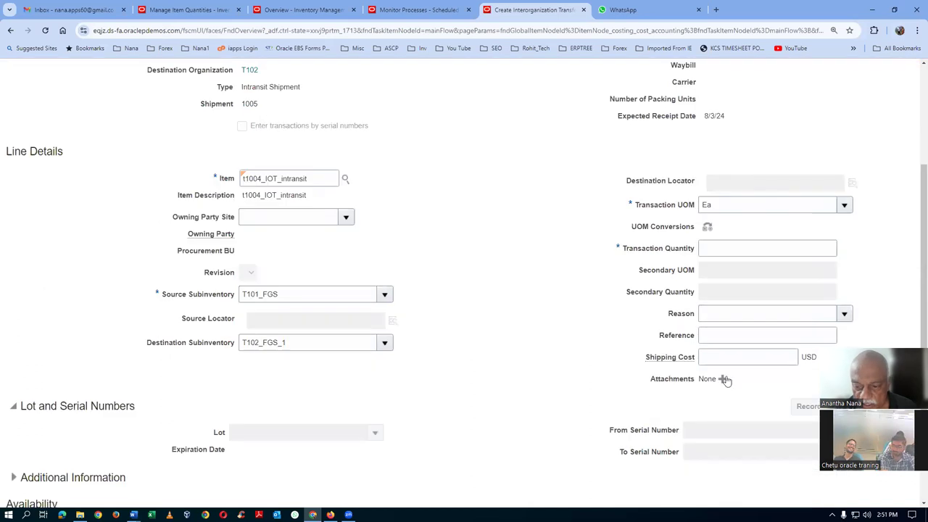
pyautogui.click(720, 358)
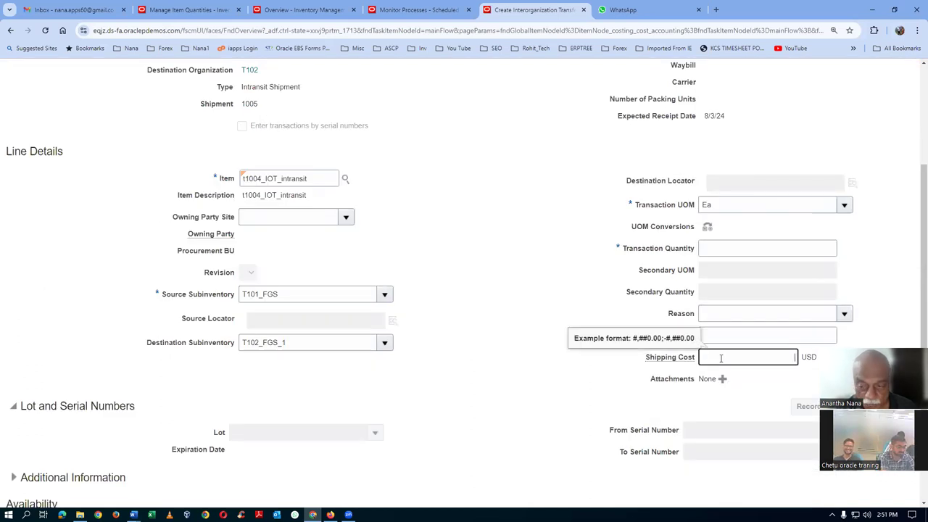
pyautogui.scroll(3, 770, 239)
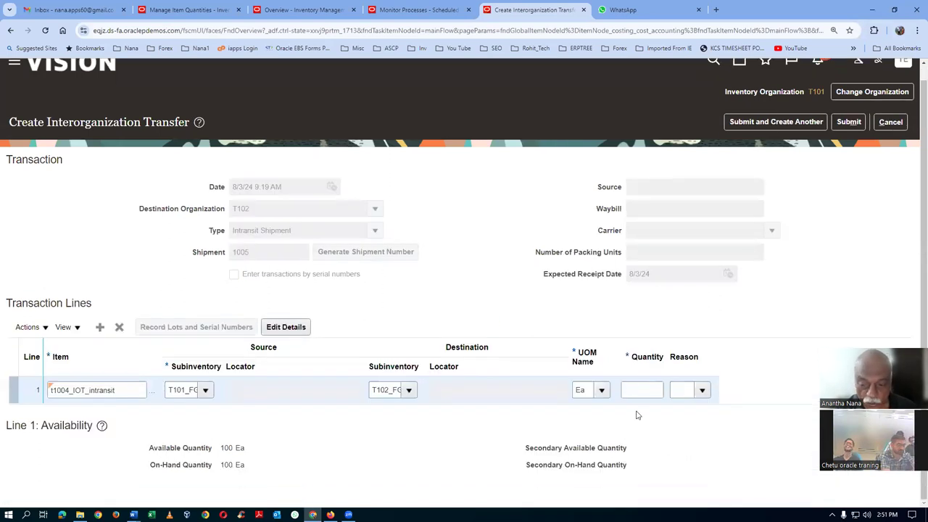
# Step: Set line 1 quantity to 20, leave Reason empty, and submit the transfer
pyautogui.click(630, 390)
pyautogui.write('20')
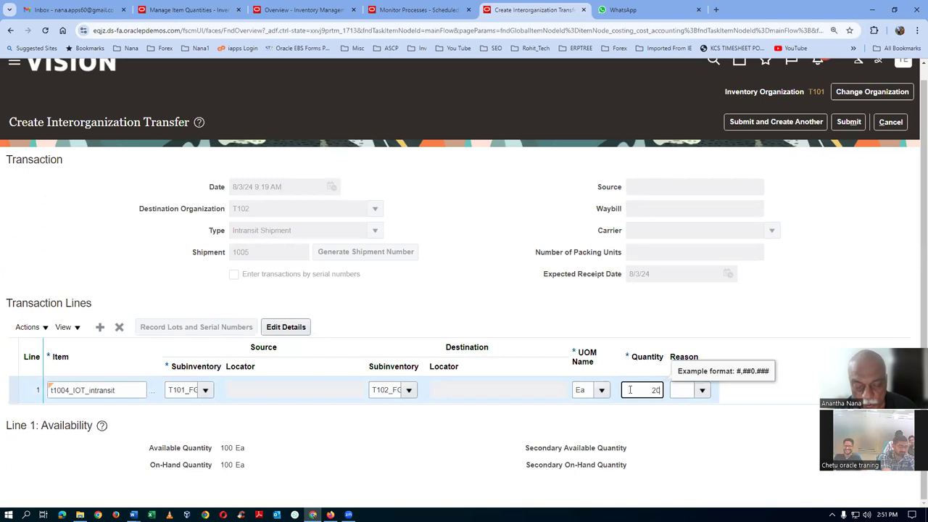
pyautogui.press('Tab')
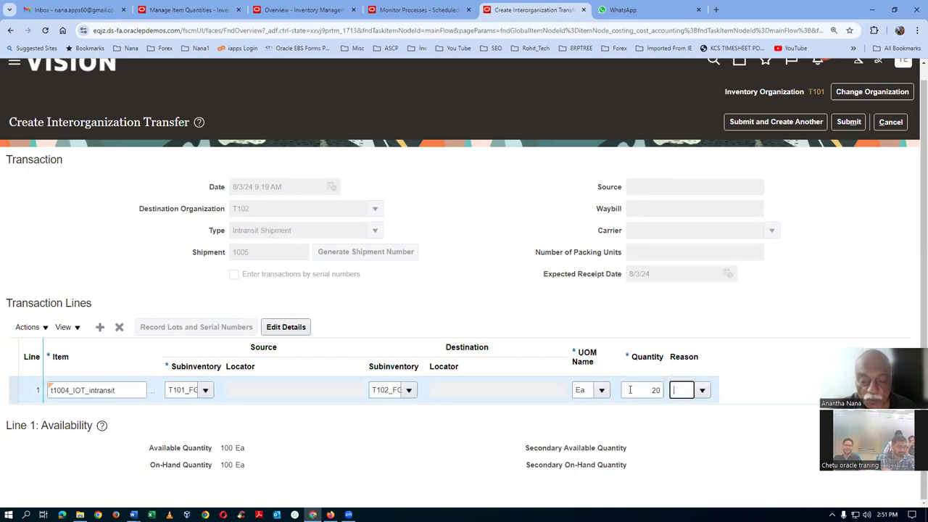
pyautogui.hotkey('alt', 'Tab')
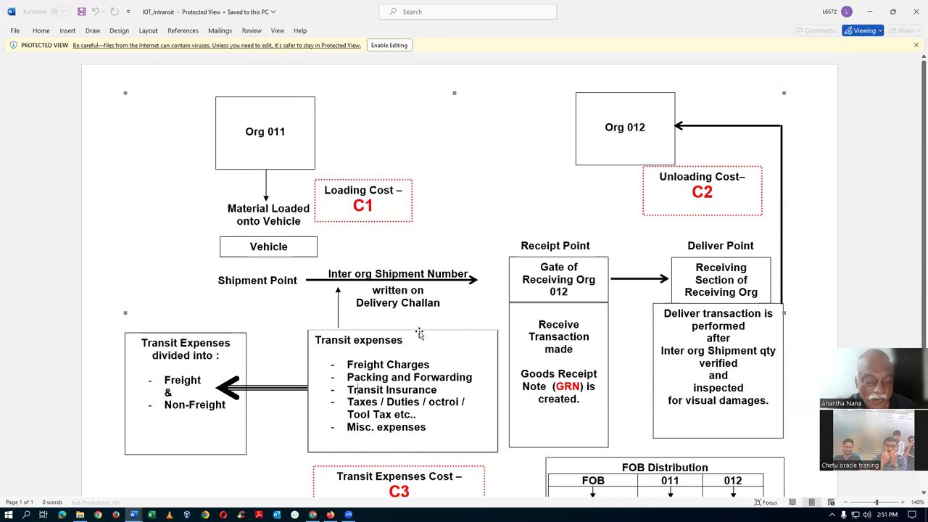
pyautogui.hotkey('alt', 'Tab')
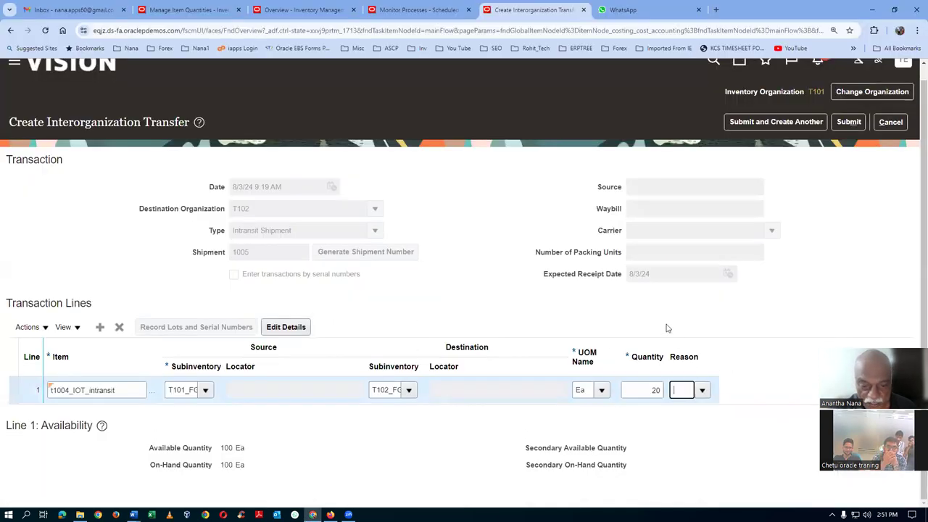
pyautogui.click(667, 328)
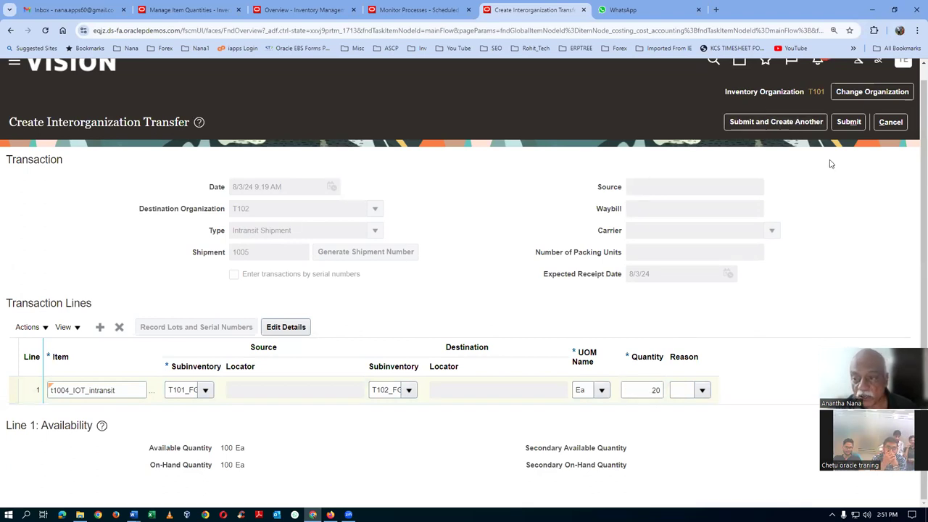
pyautogui.click(850, 123)
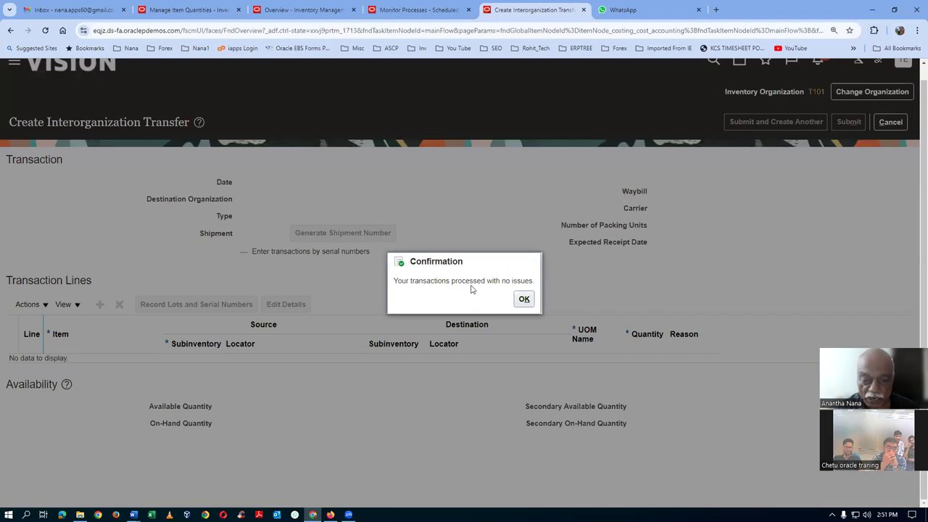
pyautogui.click(525, 298)
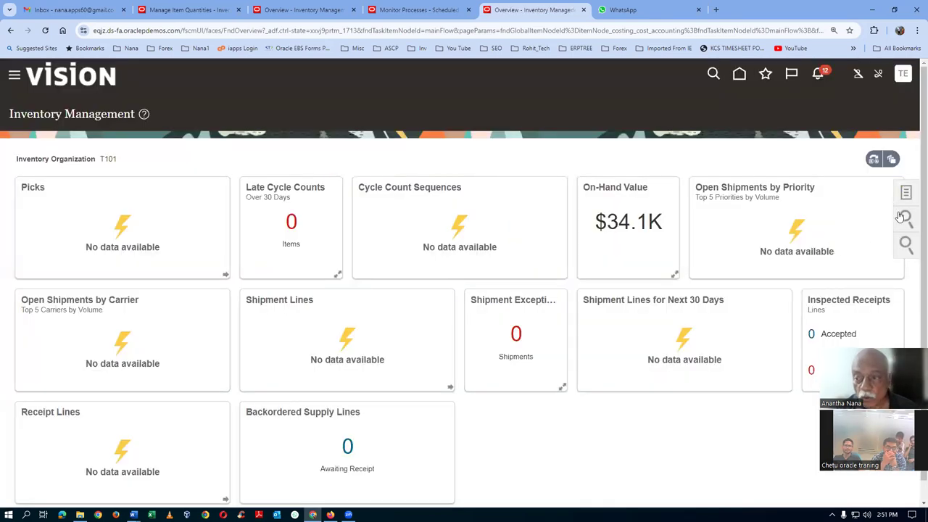
# Step: Search Manage Item Quantities for item t1004 in organization T101
pyautogui.click(905, 196)
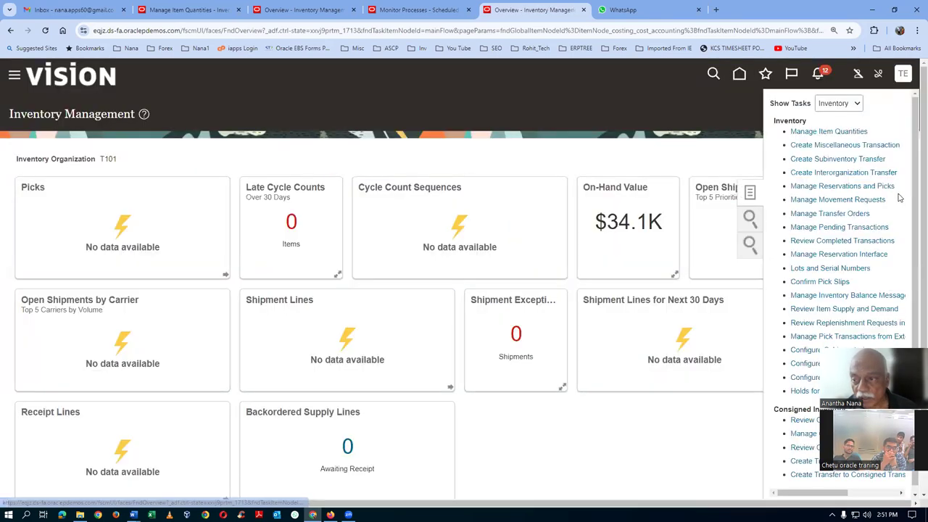
pyautogui.click(820, 132)
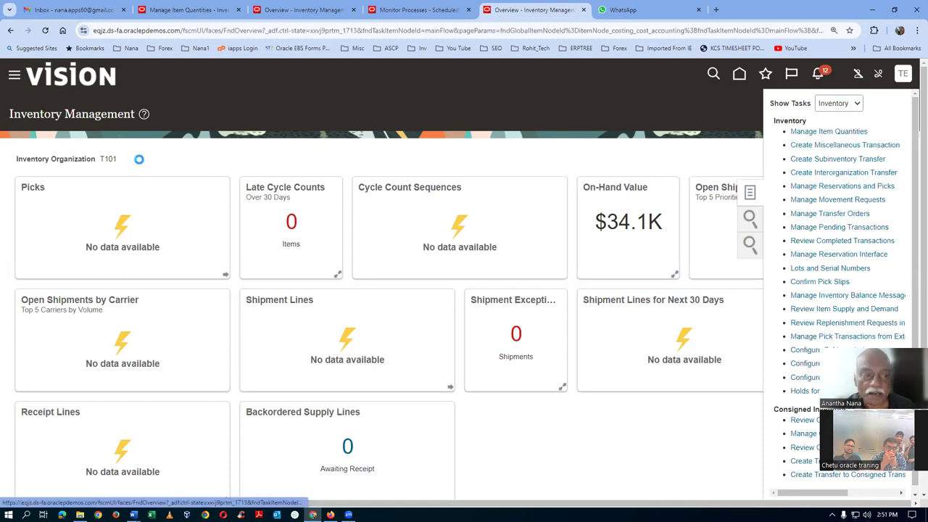
pyautogui.click(127, 209)
pyautogui.write('t100')
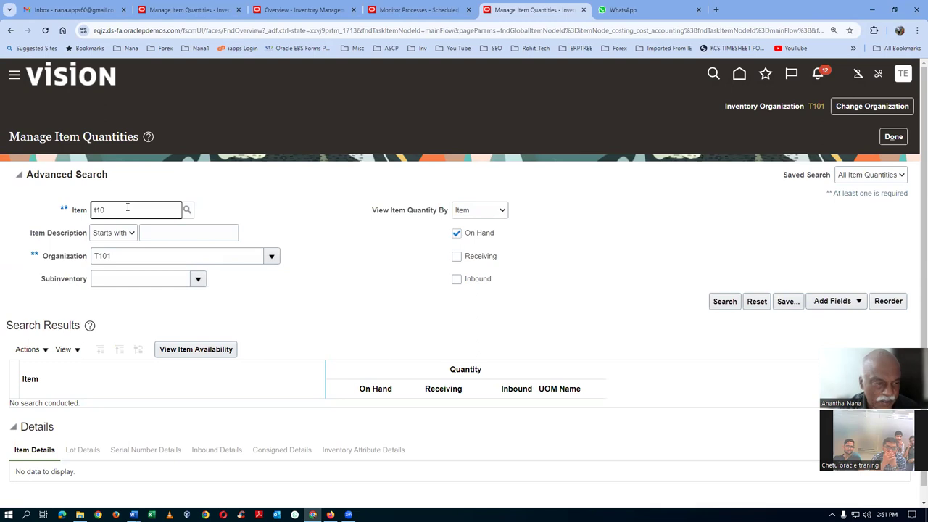
pyautogui.write('4')
pyautogui.press('Tab')
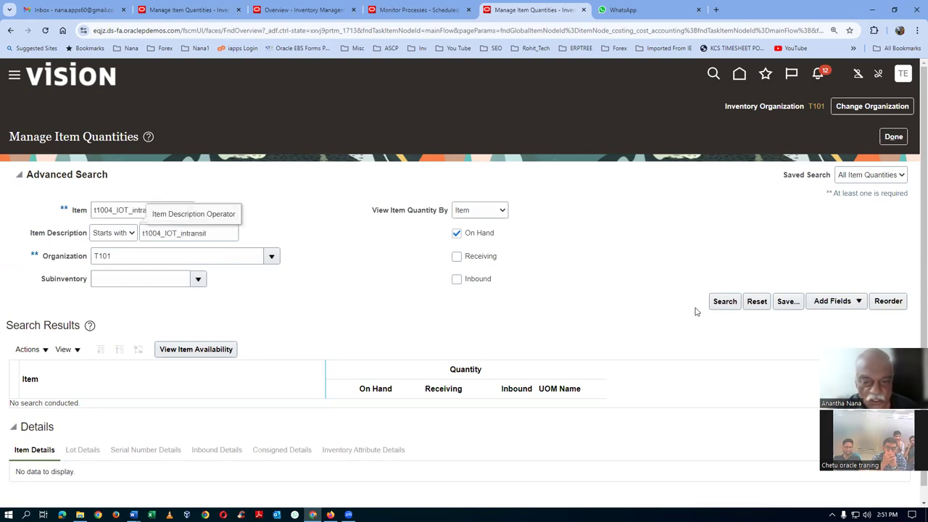
pyautogui.click(725, 302)
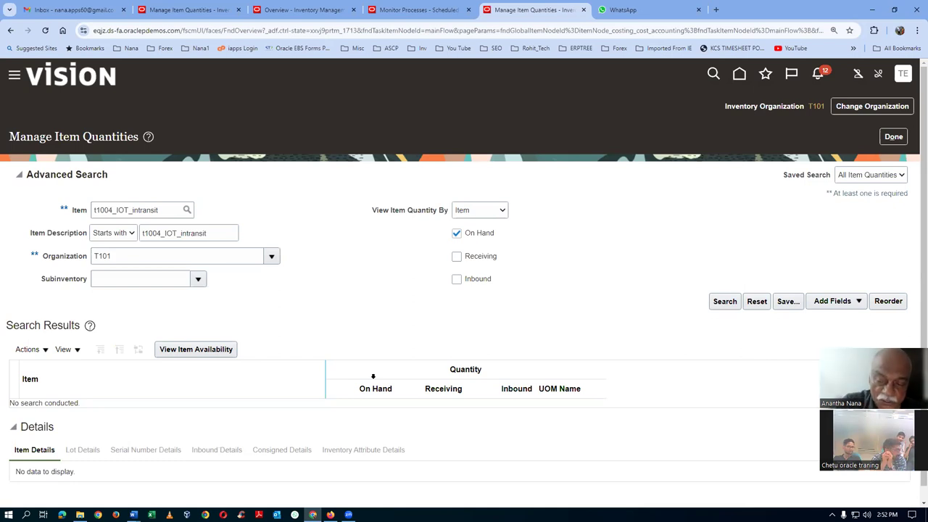
# Step: Rerun the search showing 80 Ea on hand, then reopen the search criteria
pyautogui.hotkey('alt', 'Tab')
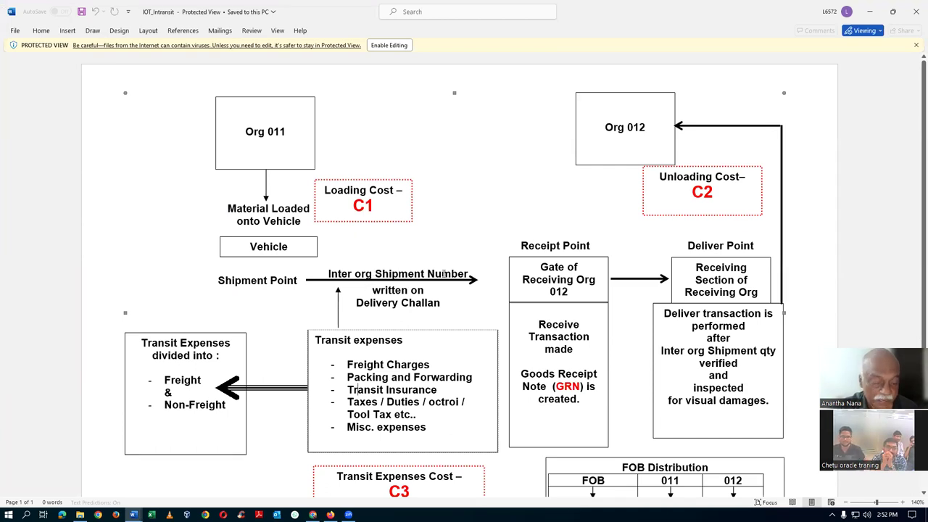
pyautogui.hotkey('alt', 'Tab')
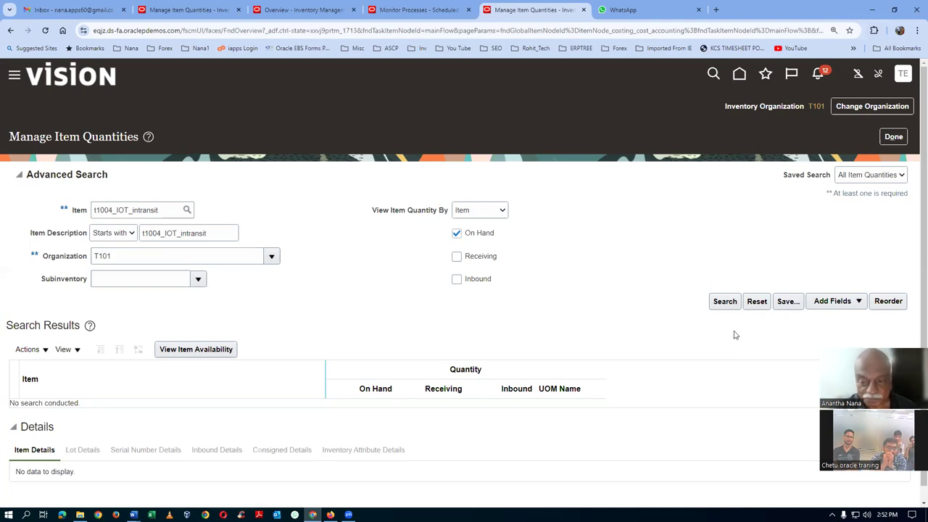
pyautogui.click(725, 302)
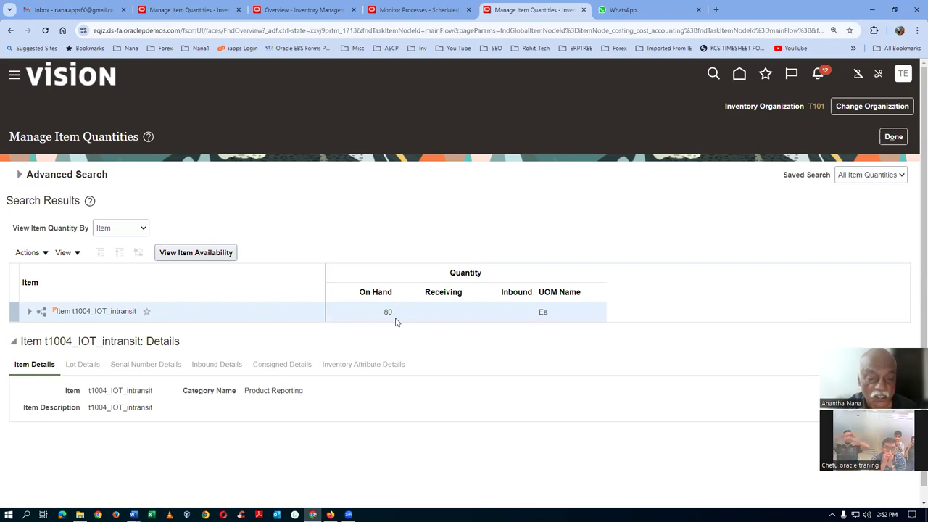
pyautogui.click(20, 175)
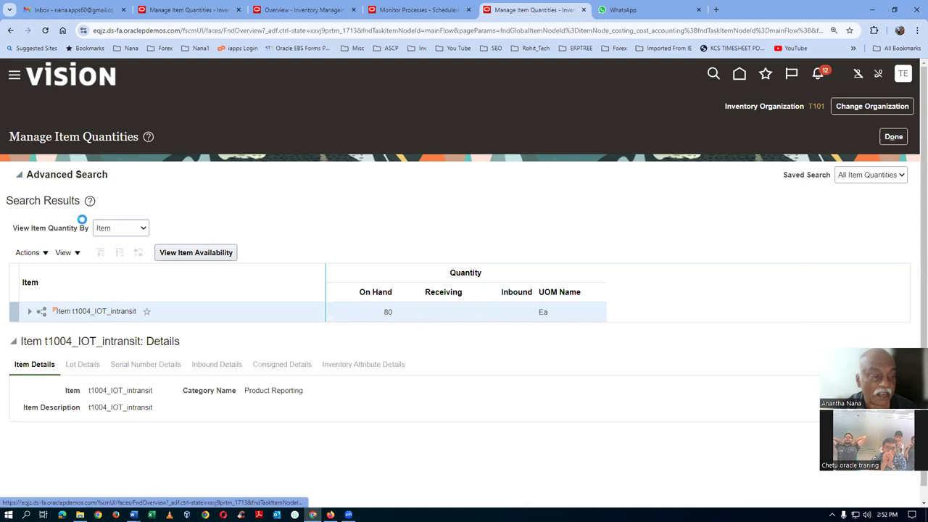
# Step: Change the organization to T102 and point out the diagram's receiving org 012 gate
pyautogui.press('BackSpace')
pyautogui.write('2')
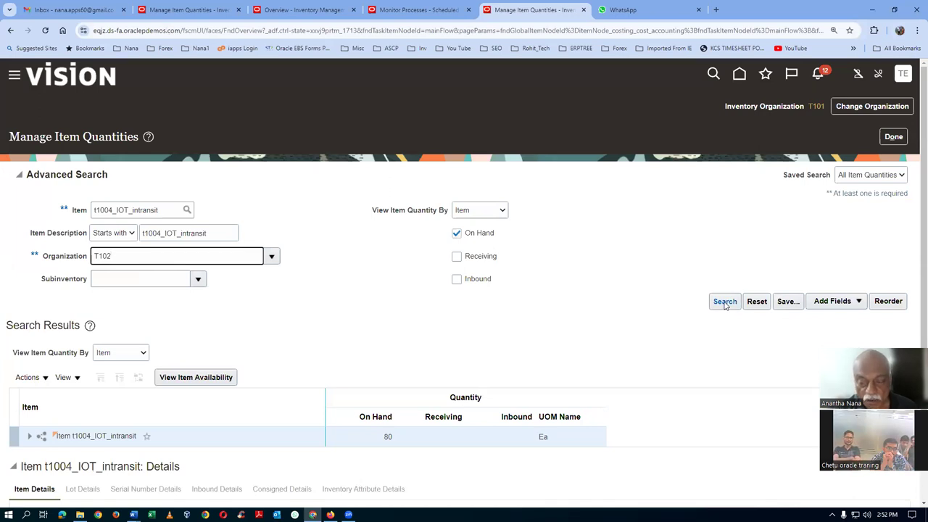
pyautogui.hotkey('alt', 'Tab')
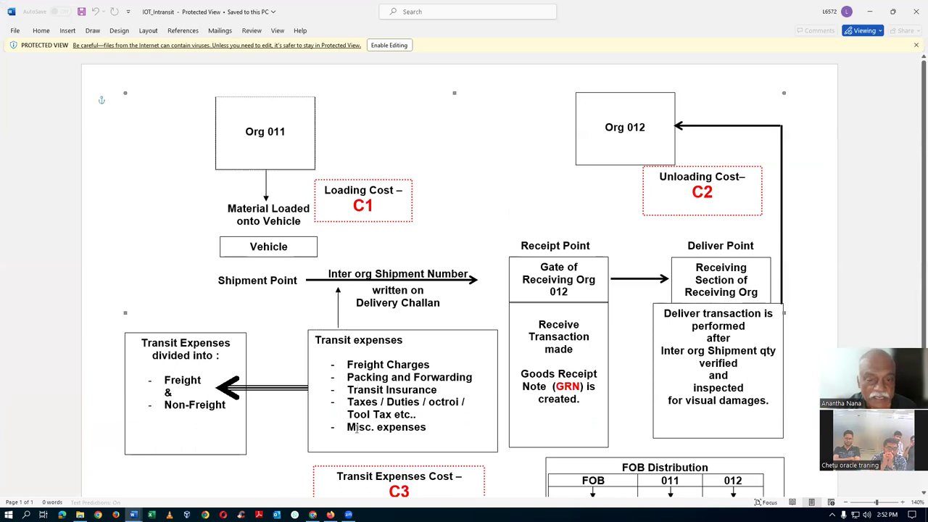
pyautogui.click(558, 291)
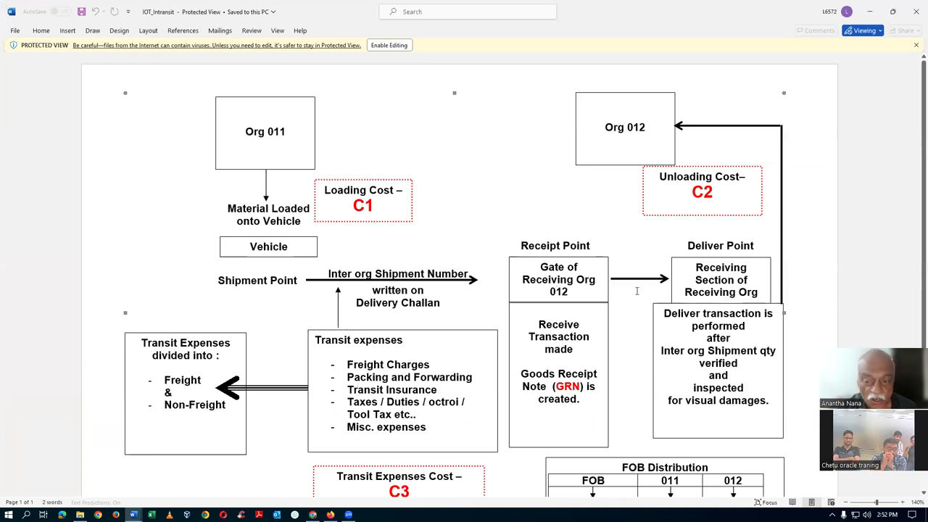
pyautogui.click(719, 286)
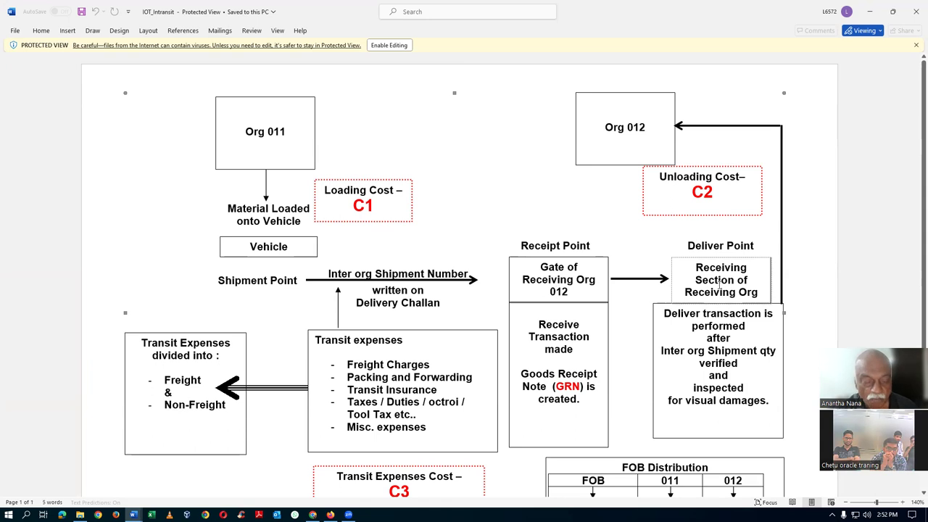
pyautogui.hotkey('alt', 'Tab')
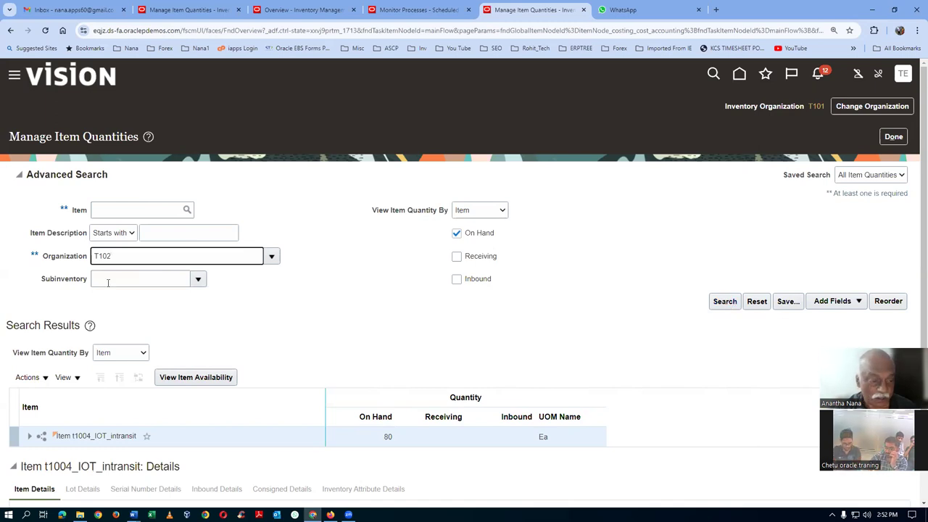
# Step: Search quantities in T102, then highlight the Org 012 label in the diagram
pyautogui.click(726, 303)
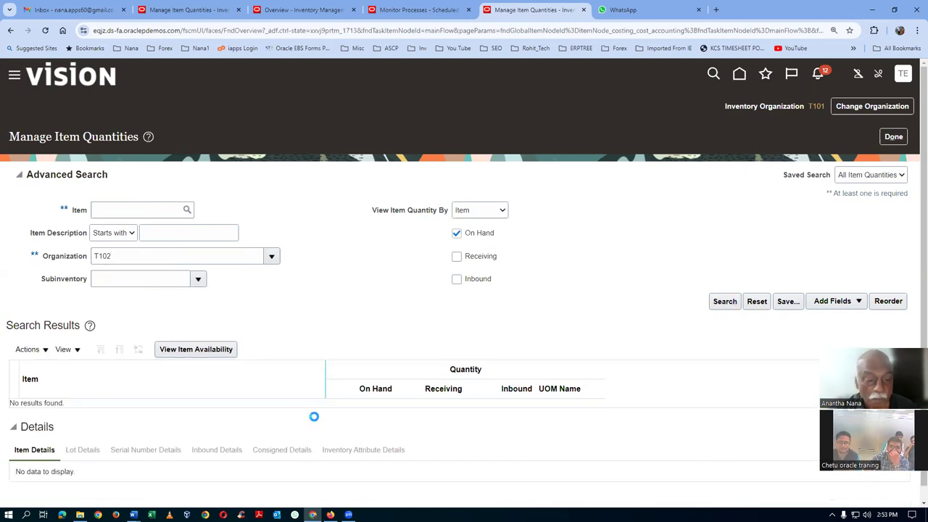
pyautogui.hotkey('alt', 'Tab')
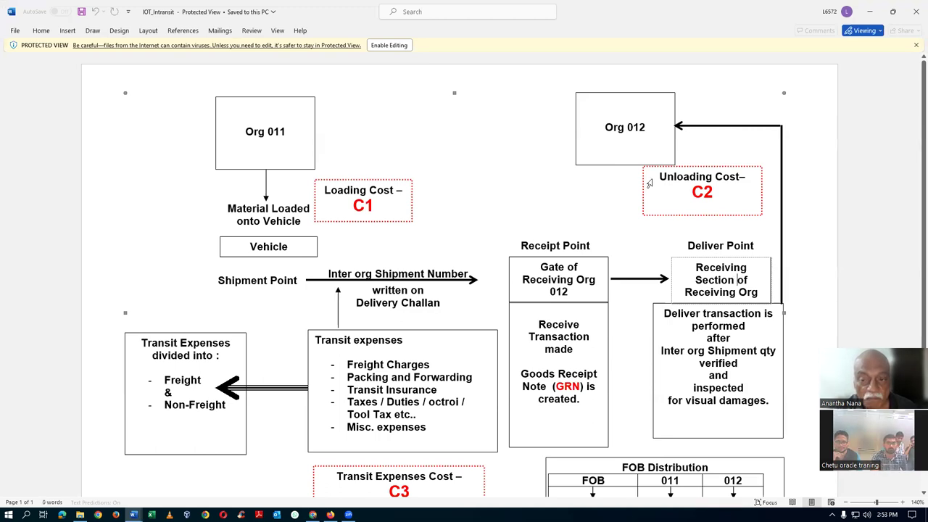
pyautogui.moveTo(606, 130); pyautogui.dragTo(639, 133)
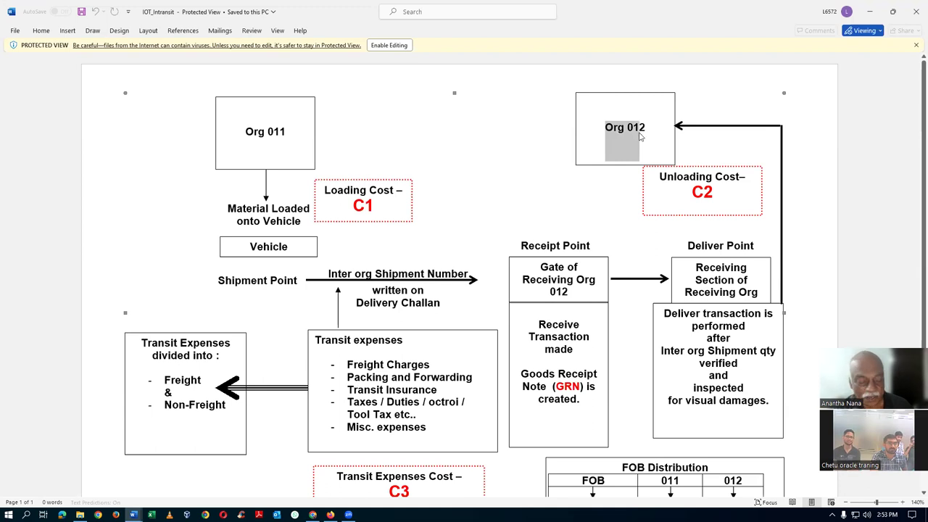
pyautogui.hotkey('alt', 'Tab')
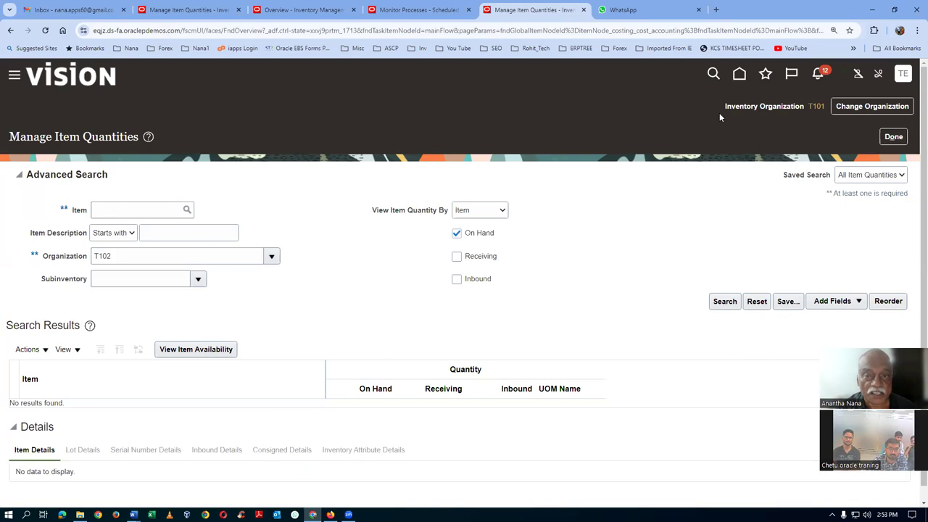
# Step: Duplicate the browser tab and highlight the diagram's Gate of Receiving Org 012 text
pyautogui.rightClick(545, 11)
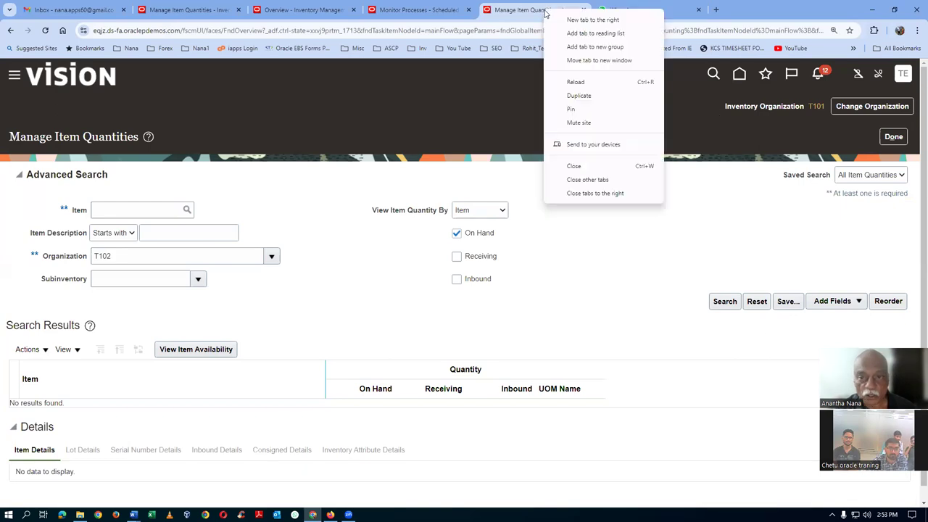
pyautogui.click(578, 95)
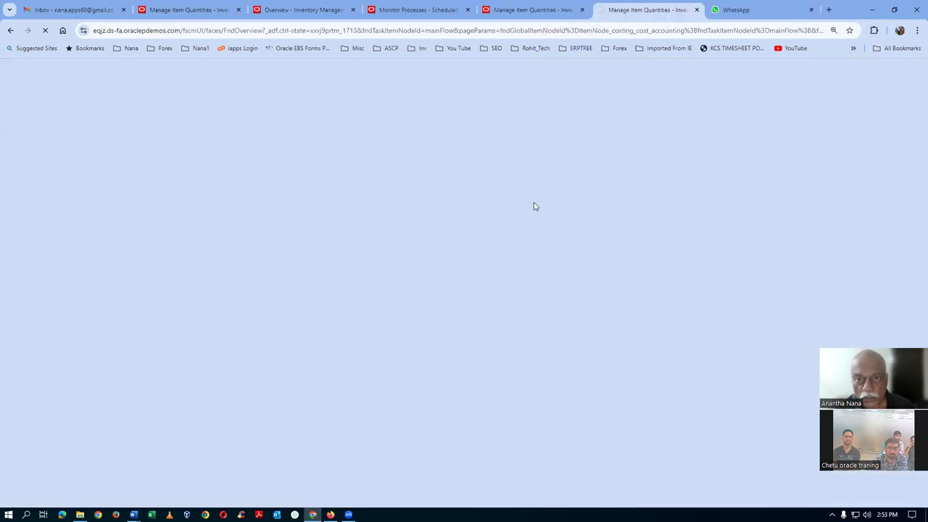
pyautogui.hotkey('alt', 'Tab')
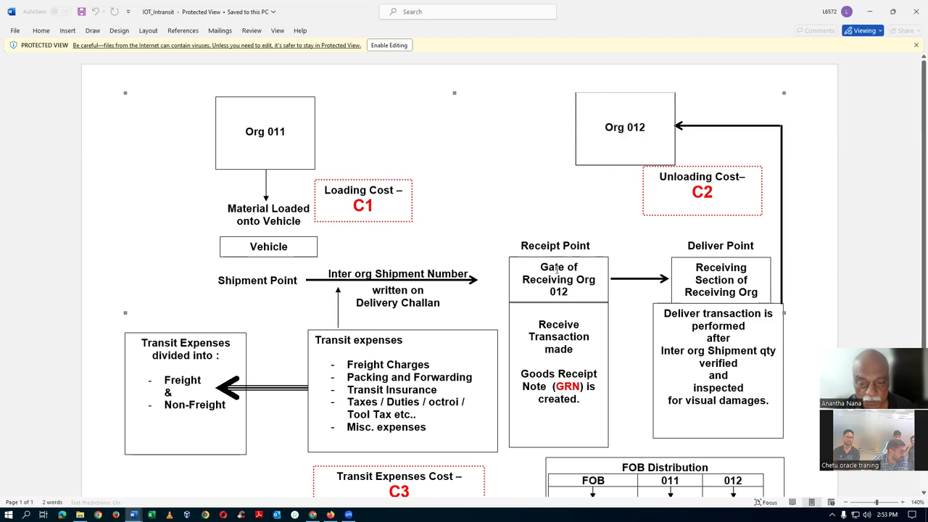
pyautogui.moveTo(557, 270); pyautogui.dragTo(563, 298)
pyautogui.hotkey('alt', 'Tab')
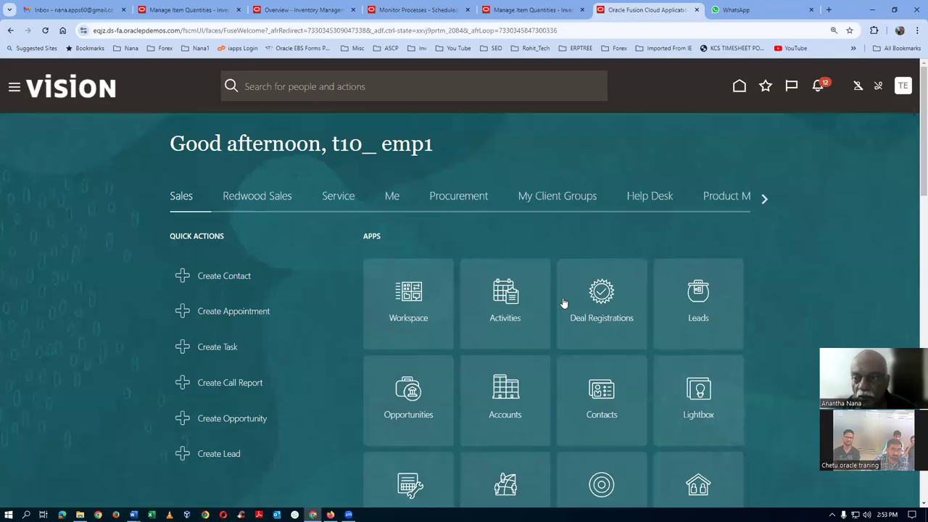
# Step: From INV Overview, show Receipts tasks and open Receive Expected Shipments
pyautogui.click(766, 87)
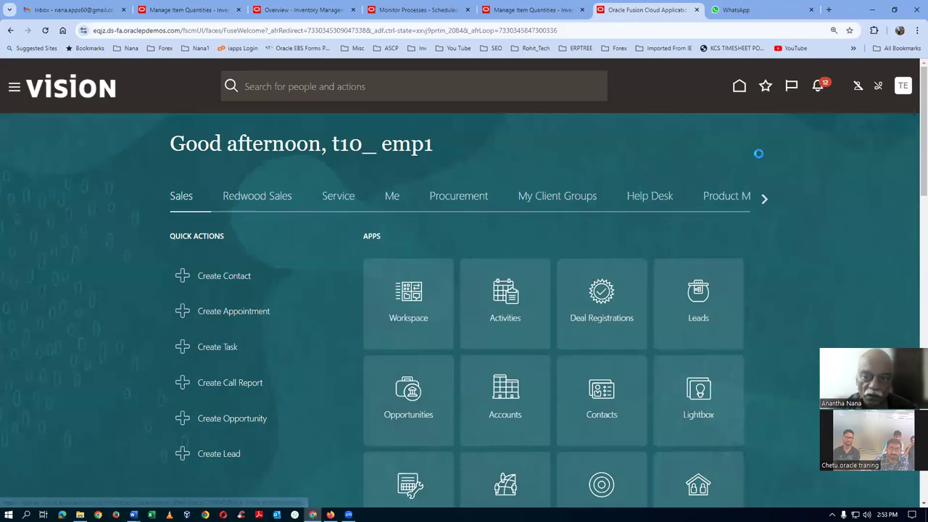
pyautogui.click(555, 231)
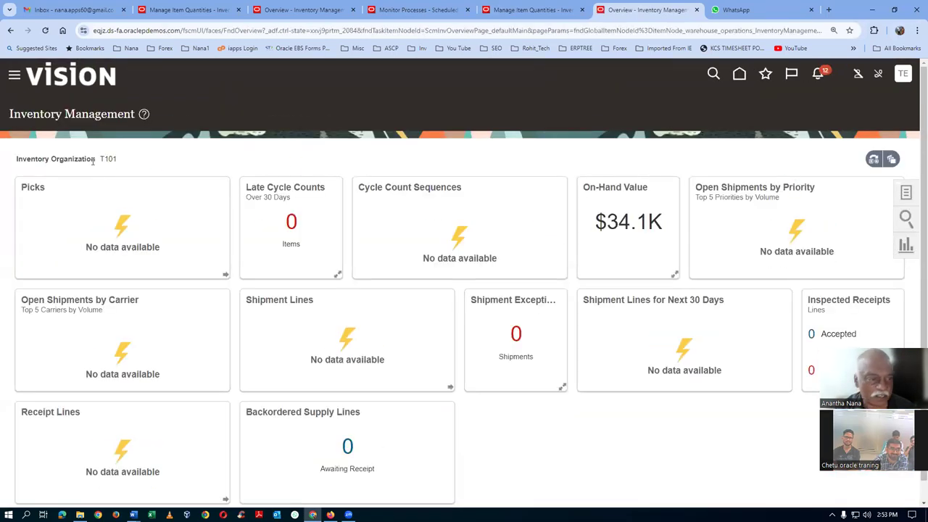
pyautogui.click(908, 197)
pyautogui.click(840, 103)
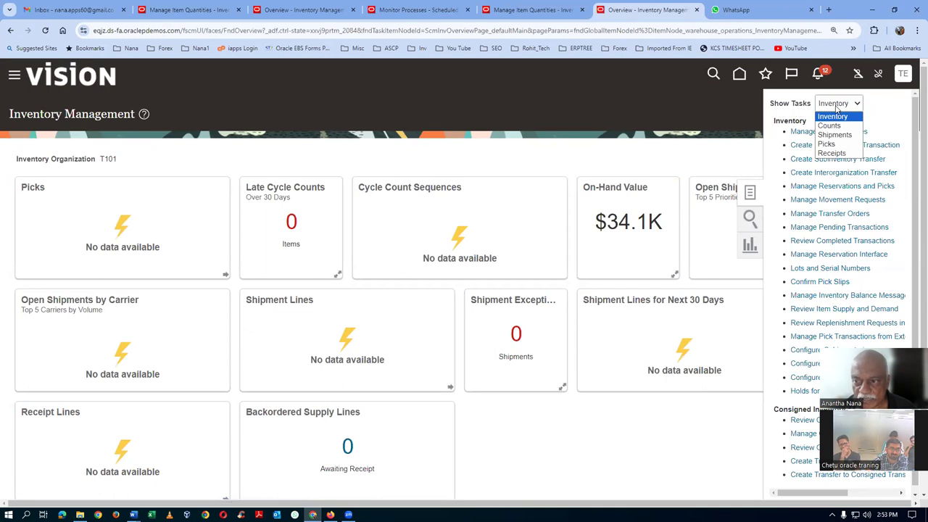
pyautogui.click(834, 153)
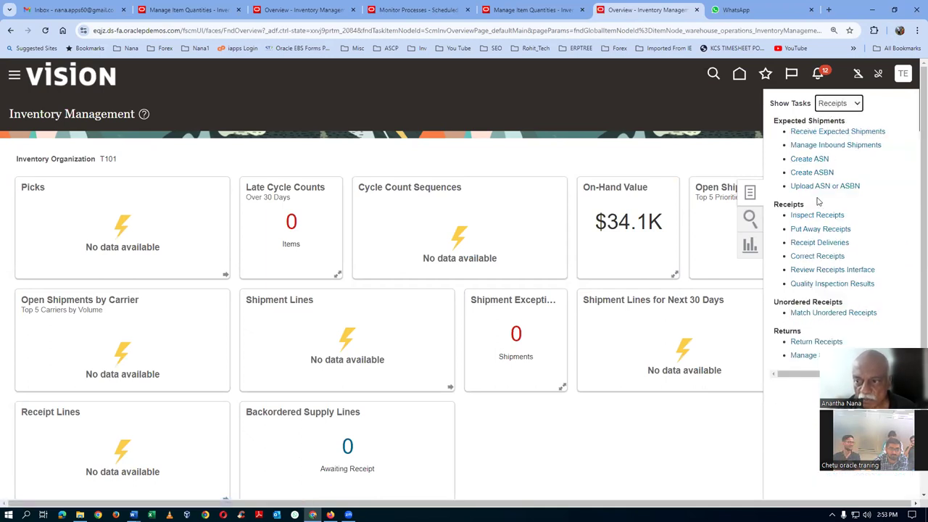
pyautogui.click(837, 133)
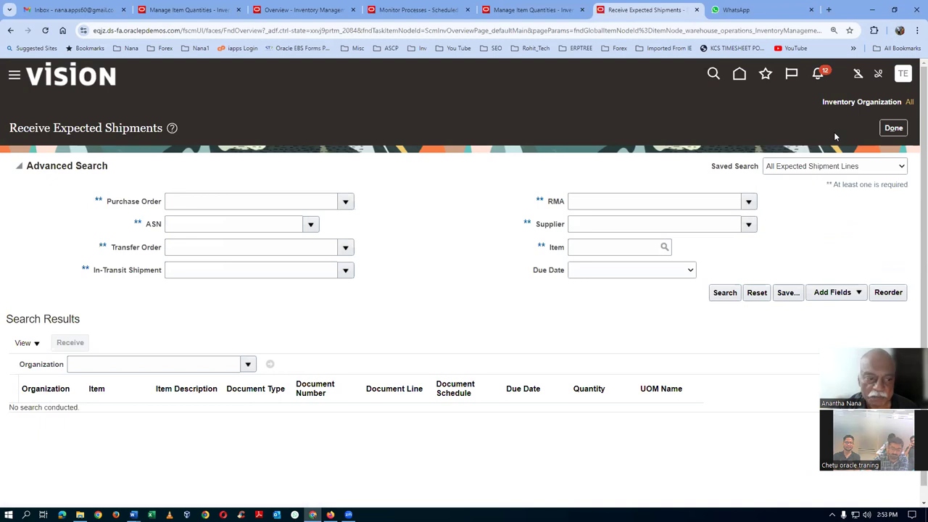
pyautogui.click(181, 273)
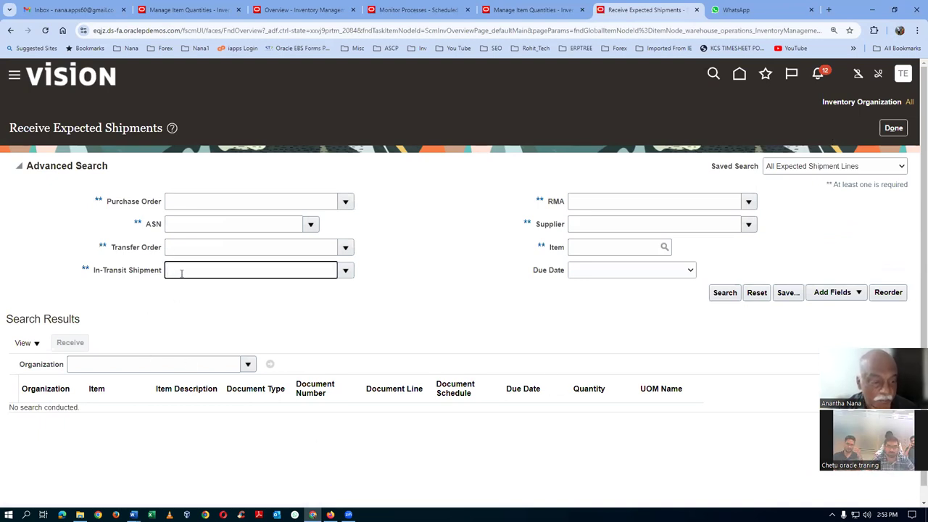
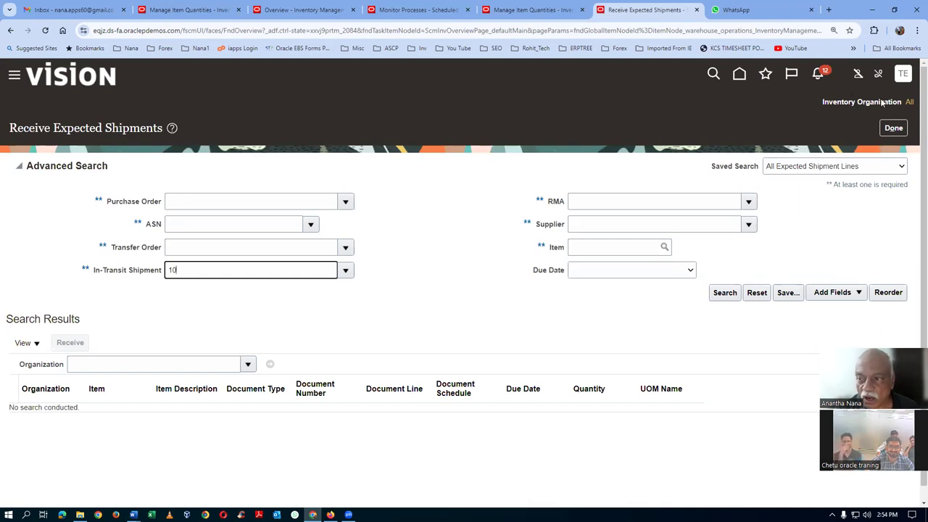
# Step: Clear the partly entered in-transit shipment number and return to the Inventory Management overview
pyautogui.click(882, 129)
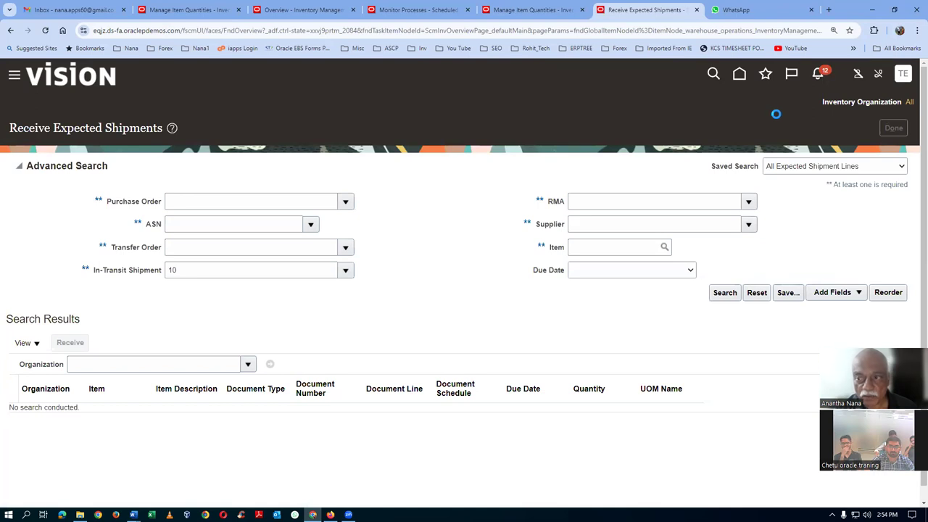
pyautogui.doubleClick(172, 270)
pyautogui.press('BackSpace')
pyautogui.click(886, 129)
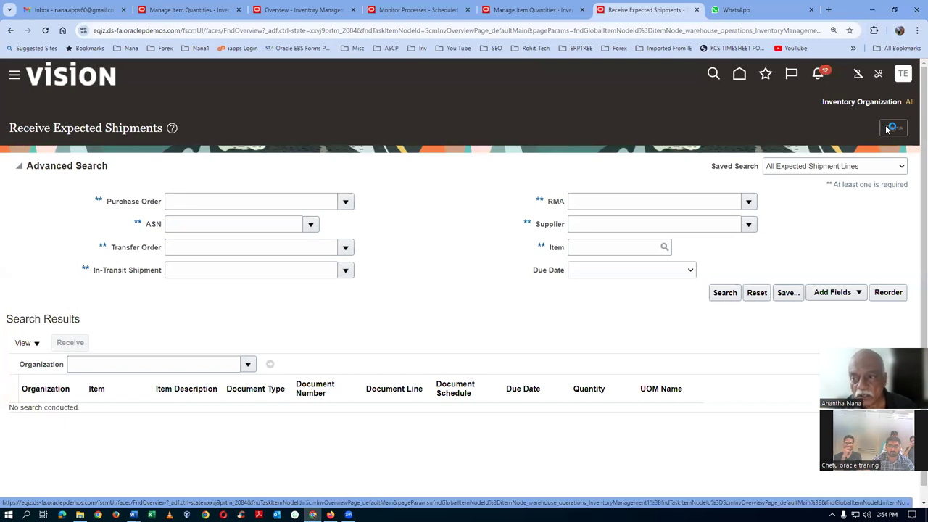
# Step: Duplicate the browser tab and go to Setup and Maintenance in the new tab
pyautogui.rightClick(658, 11)
pyautogui.click(689, 95)
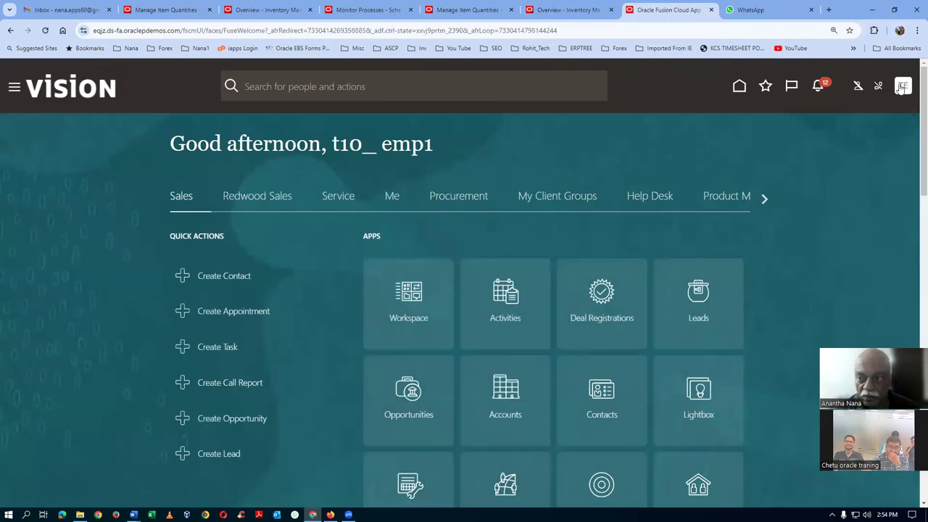
pyautogui.click(903, 87)
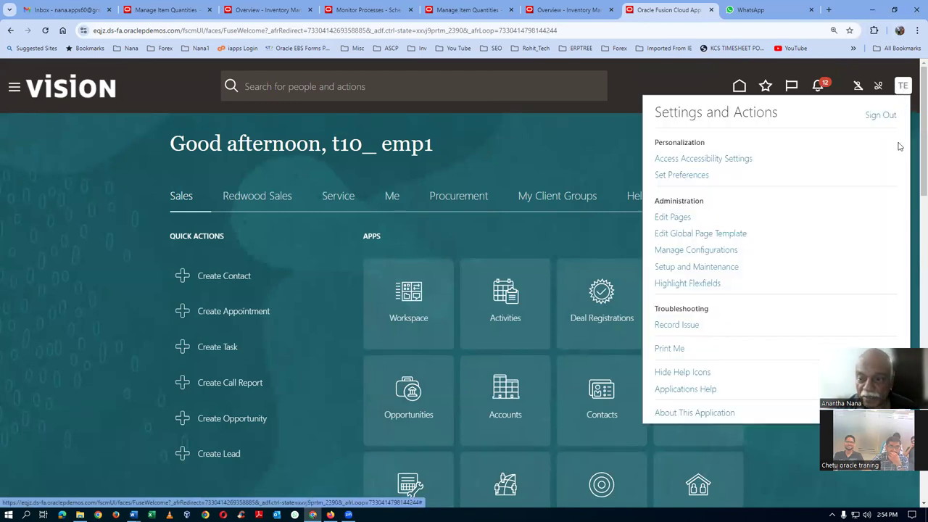
pyautogui.click(688, 266)
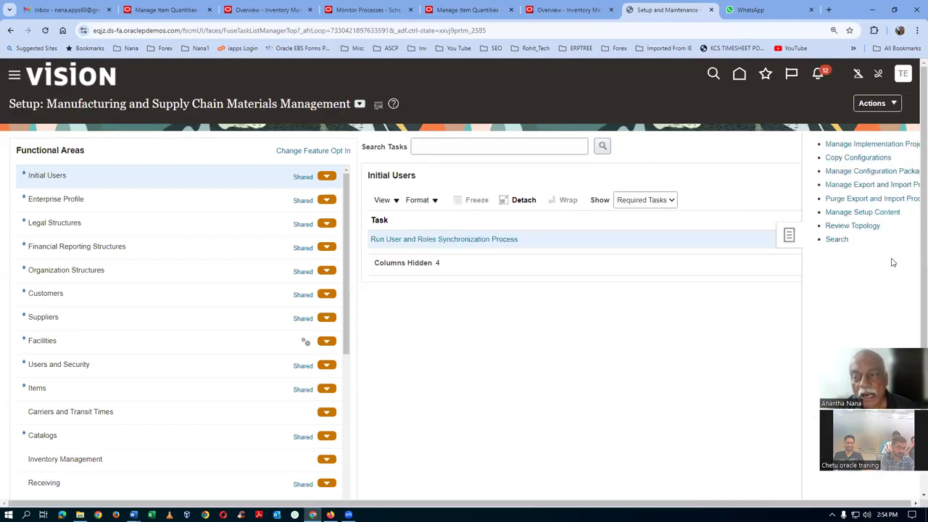
# Step: Search setup tasks for man%data%access% and open Manage Data Access for Users
pyautogui.click(231, 149)
pyautogui.write('man%data%access%')
pyautogui.press('Return')
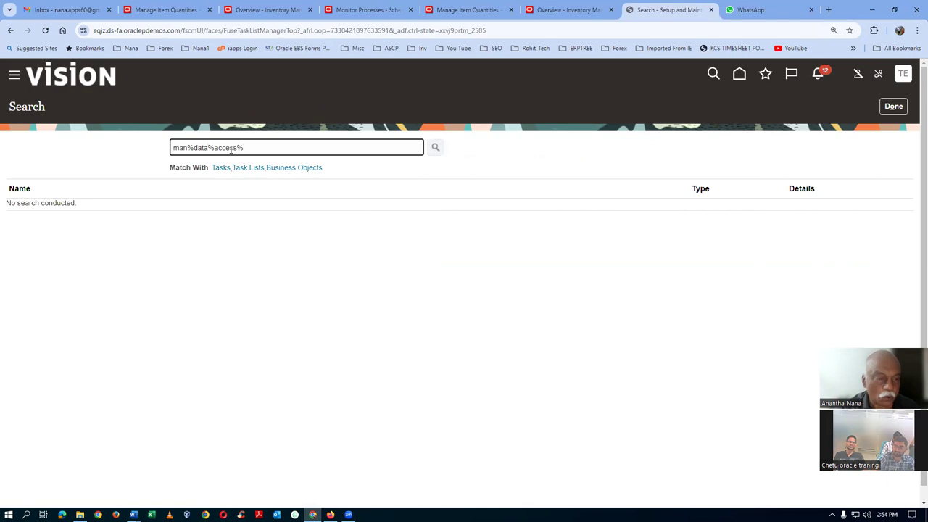
pyautogui.click(97, 317)
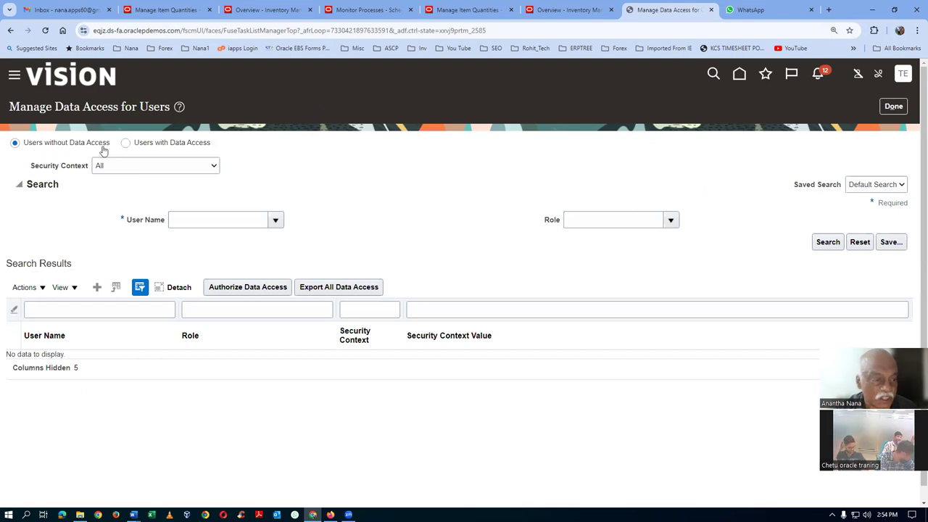
# Step: Search Users with Data Access for the training user, showing six role assignments across T101, T102 and ledgers
pyautogui.click(126, 142)
pyautogui.click(212, 220)
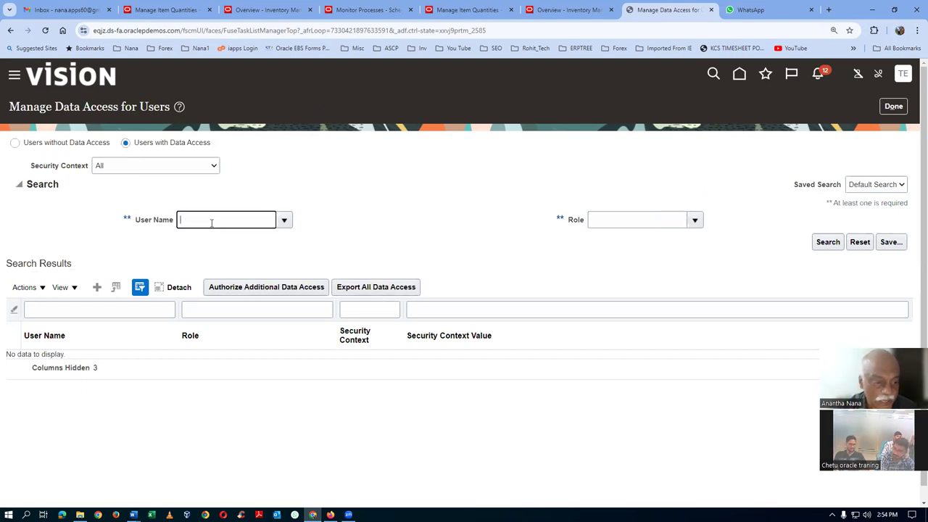
pyautogui.write('t10')
pyautogui.press('Tab')
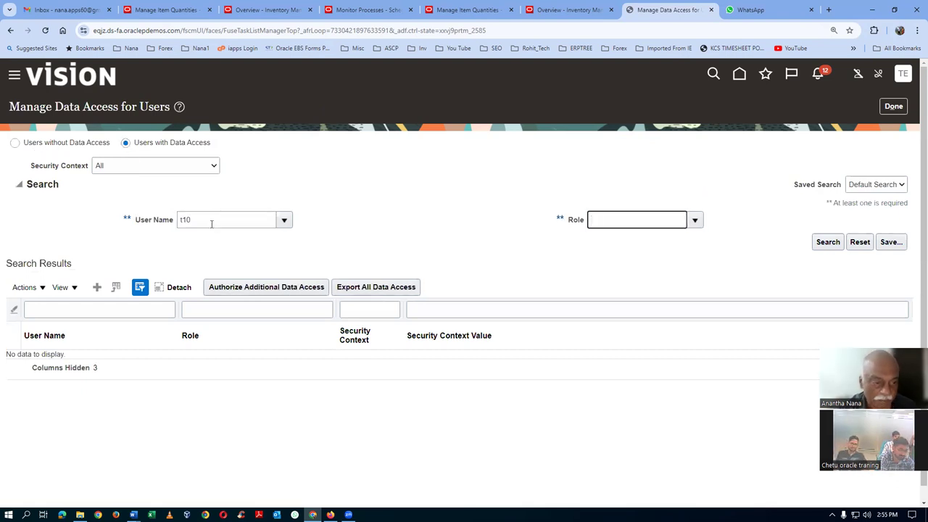
pyautogui.click(832, 243)
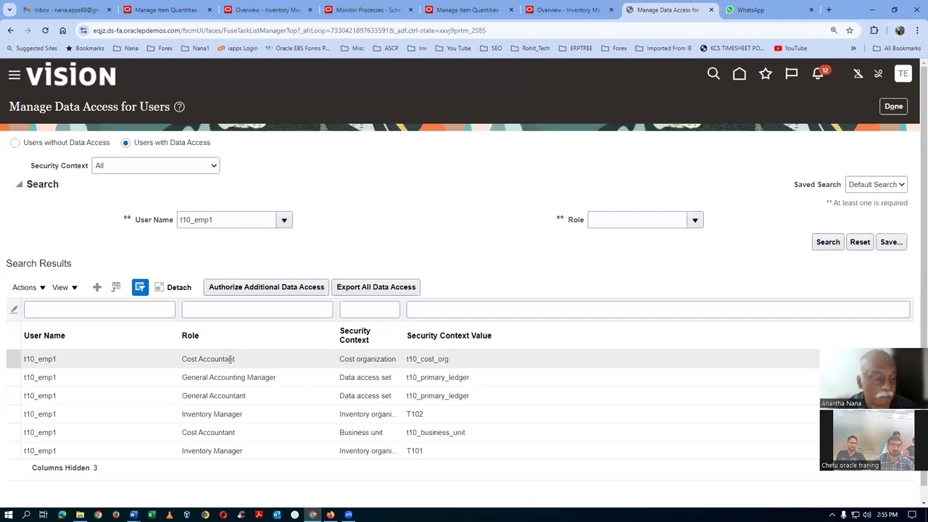
pyautogui.hotkey('alt', 'Tab')
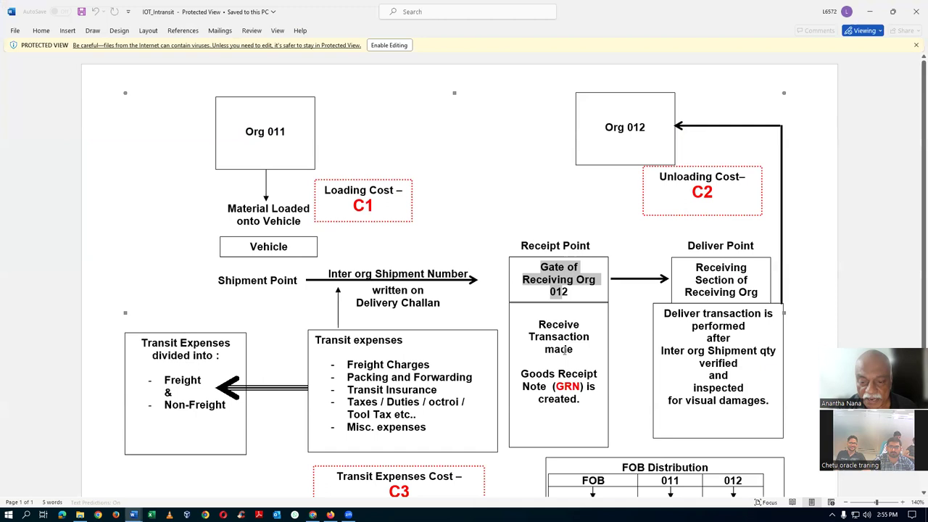
pyautogui.click(566, 350)
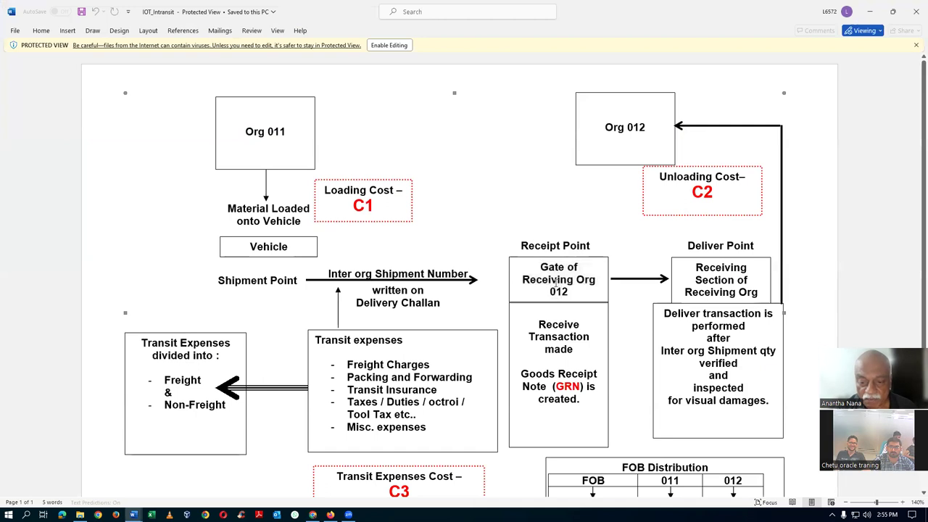
pyautogui.moveTo(540, 267); pyautogui.dragTo(557, 280)
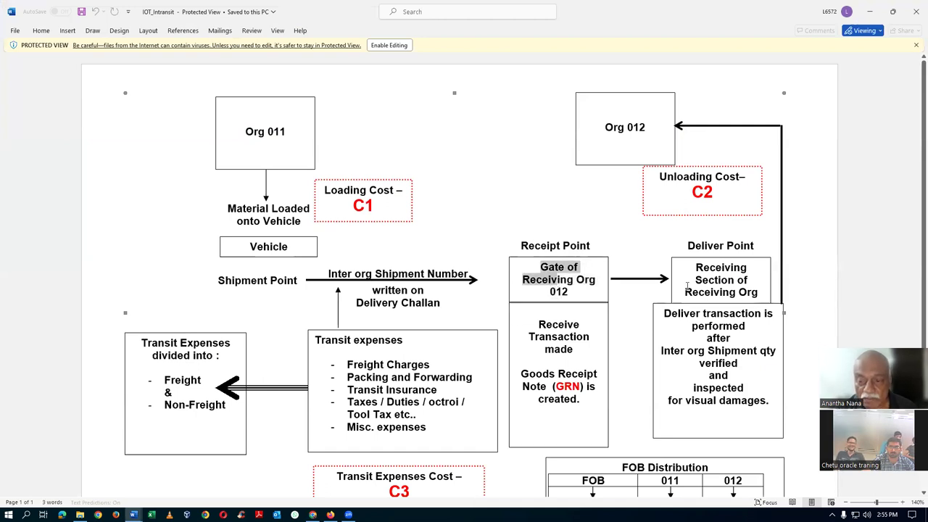
pyautogui.click(689, 286)
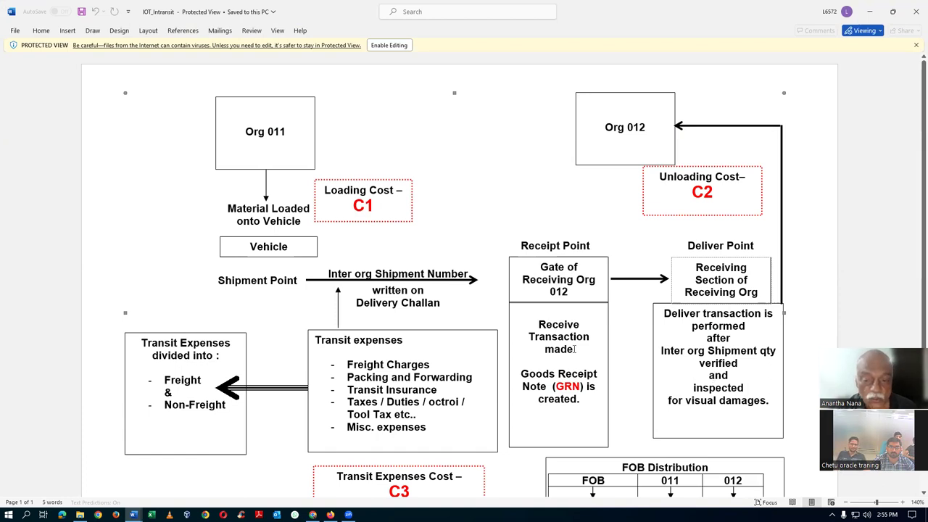
pyautogui.moveTo(545, 267); pyautogui.dragTo(563, 291)
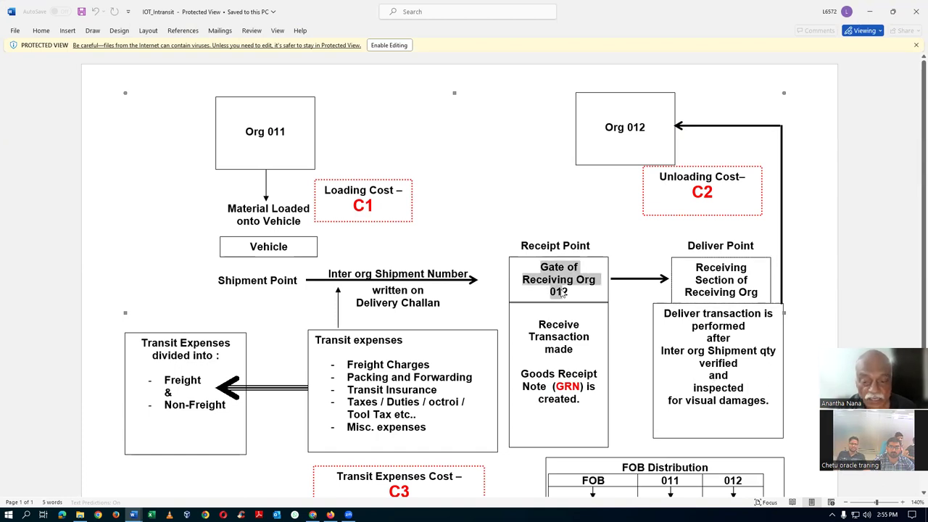
pyautogui.moveTo(709, 268); pyautogui.dragTo(725, 298)
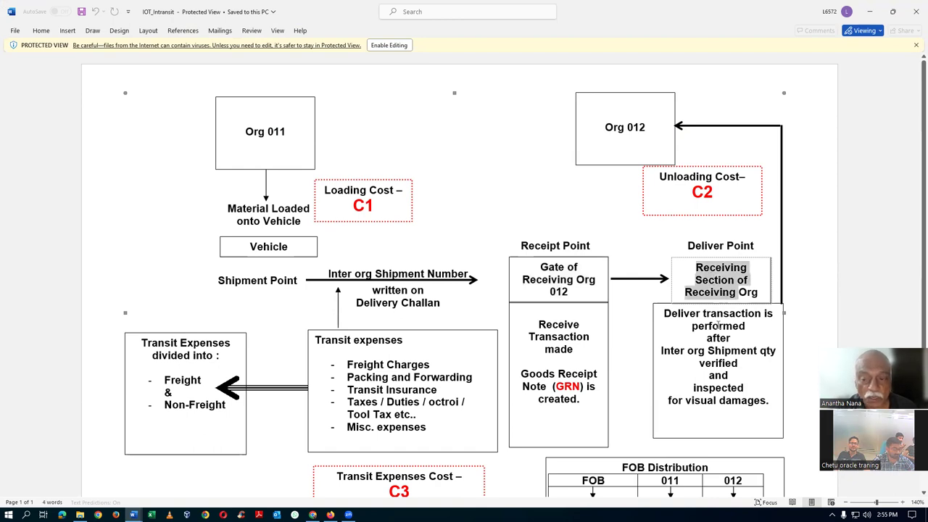
pyautogui.click(632, 132)
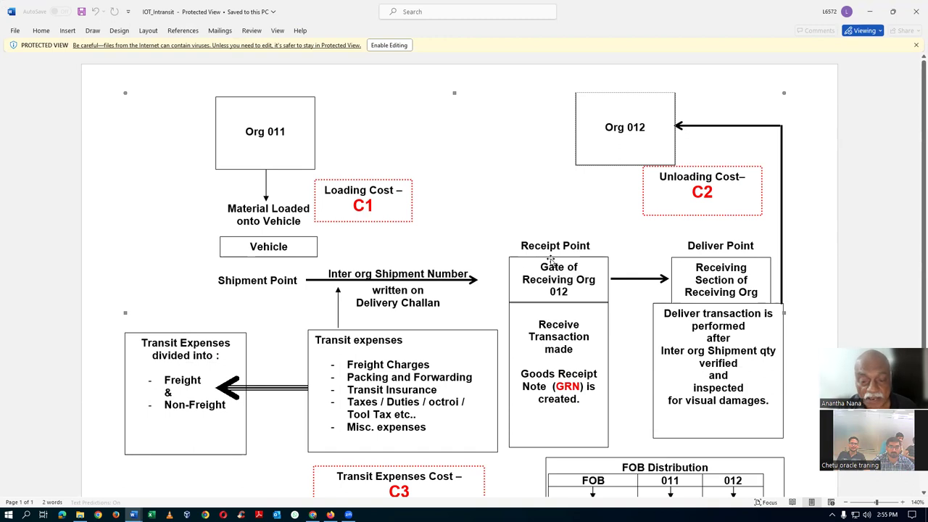
pyautogui.click(612, 127)
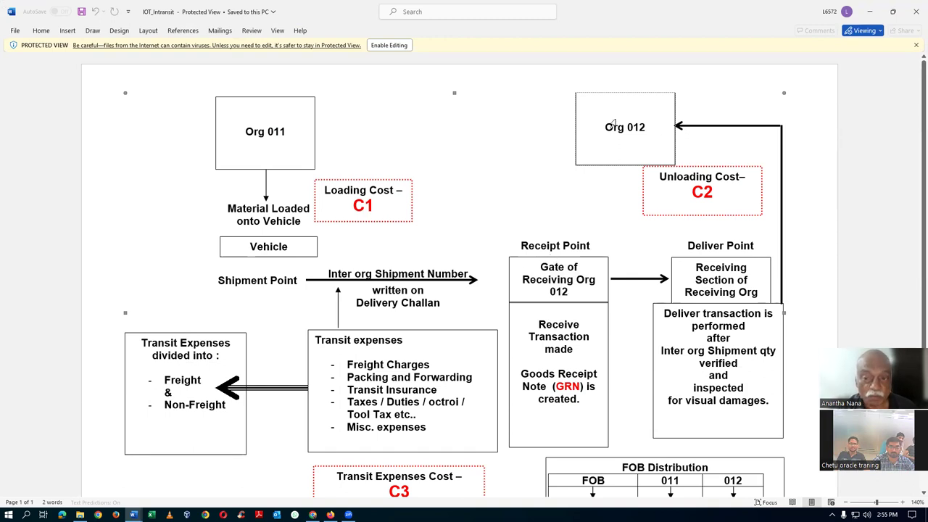
pyautogui.hotkey('alt', 'Tab')
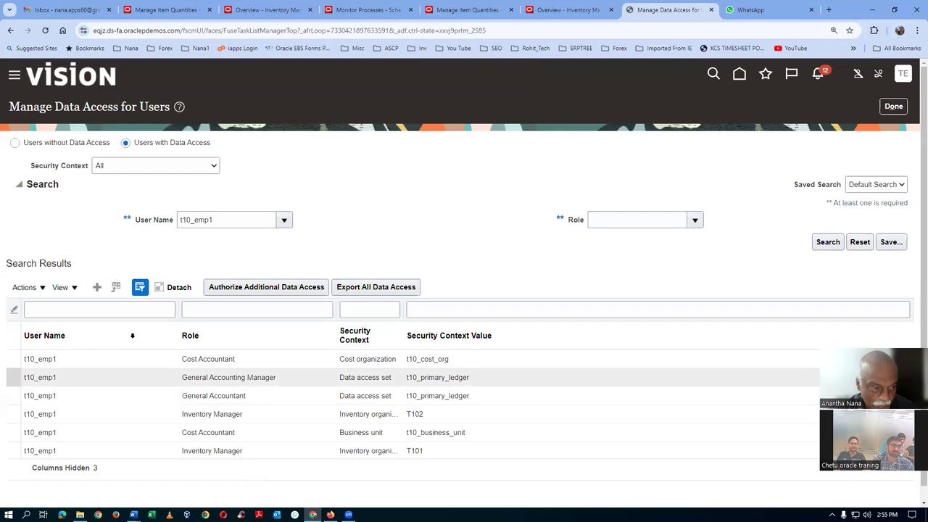
# Step: Add a Receiving Agent data access row for the training user, scoped to inventory organization T102
pyautogui.click(101, 288)
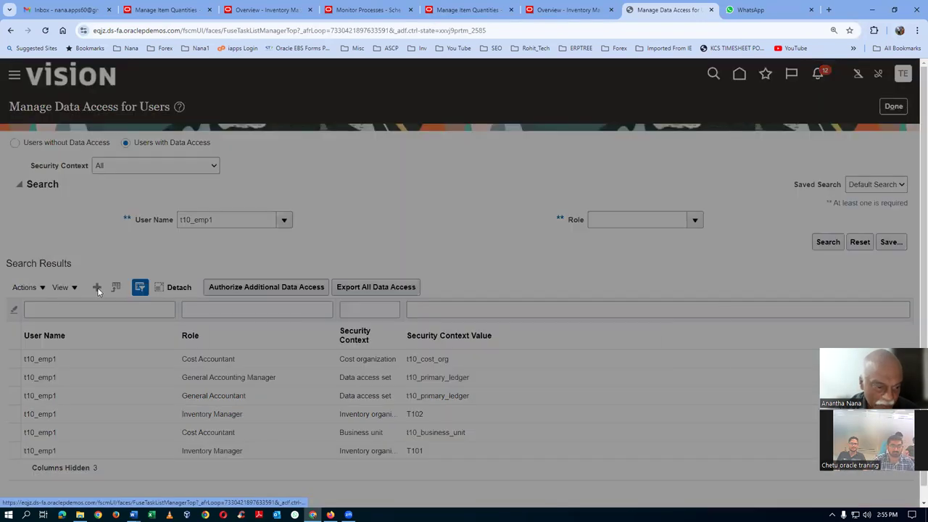
pyautogui.click(251, 291)
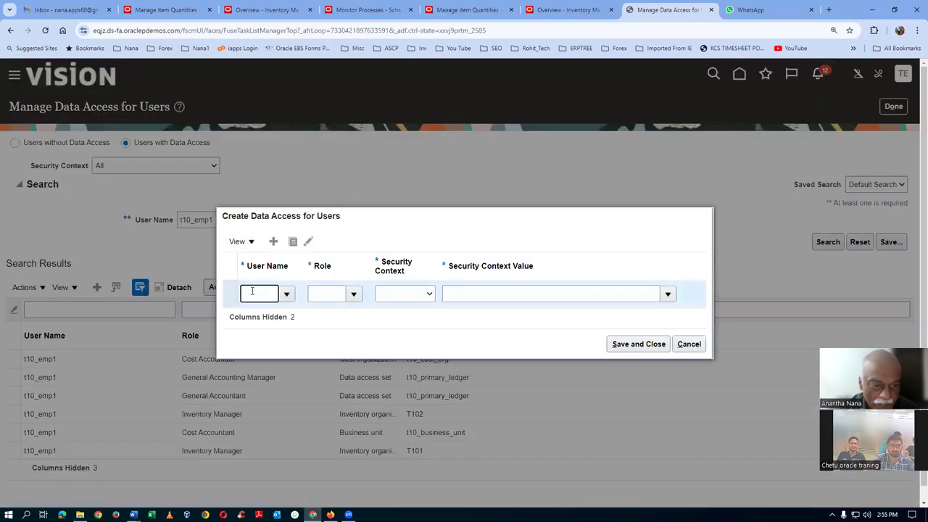
pyautogui.write('t10')
pyautogui.click(276, 316)
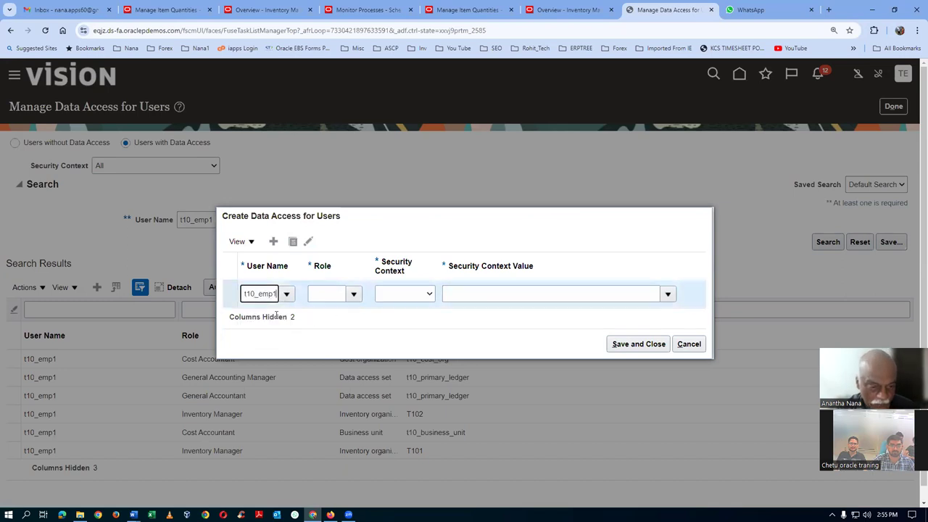
pyautogui.click(335, 295)
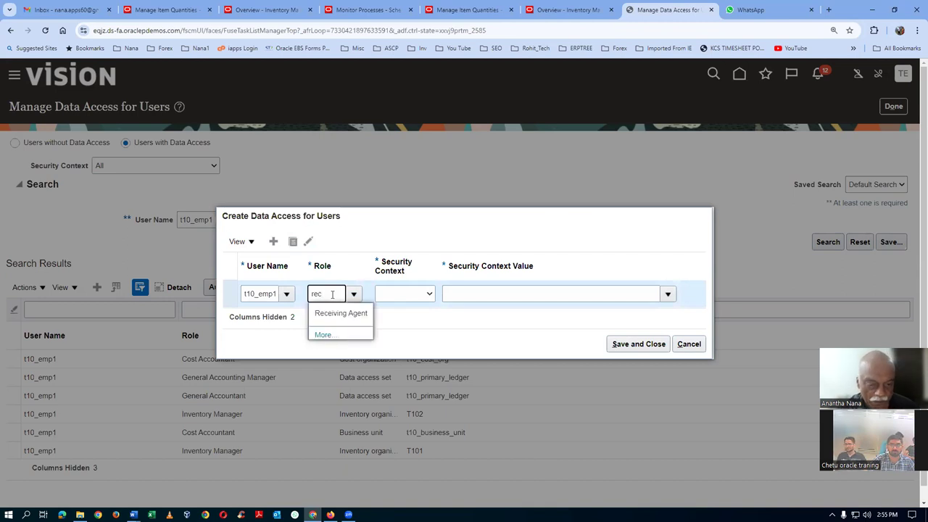
pyautogui.click(329, 319)
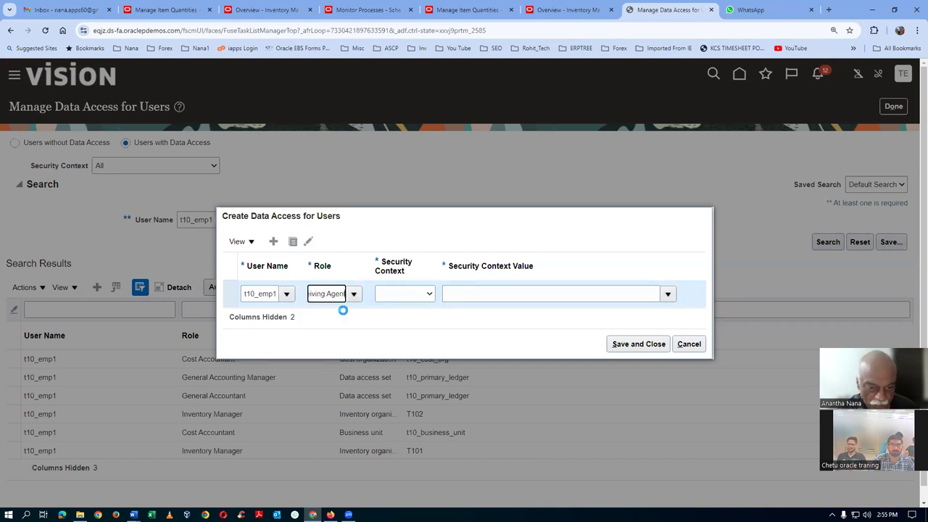
pyautogui.click(402, 296)
pyautogui.click(407, 315)
pyautogui.click(500, 290)
pyautogui.write('10')
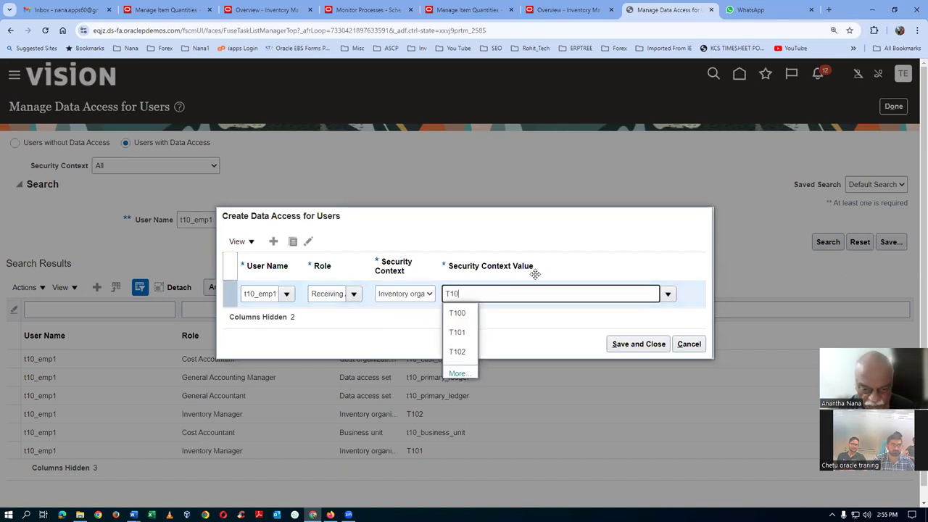
pyautogui.click(454, 352)
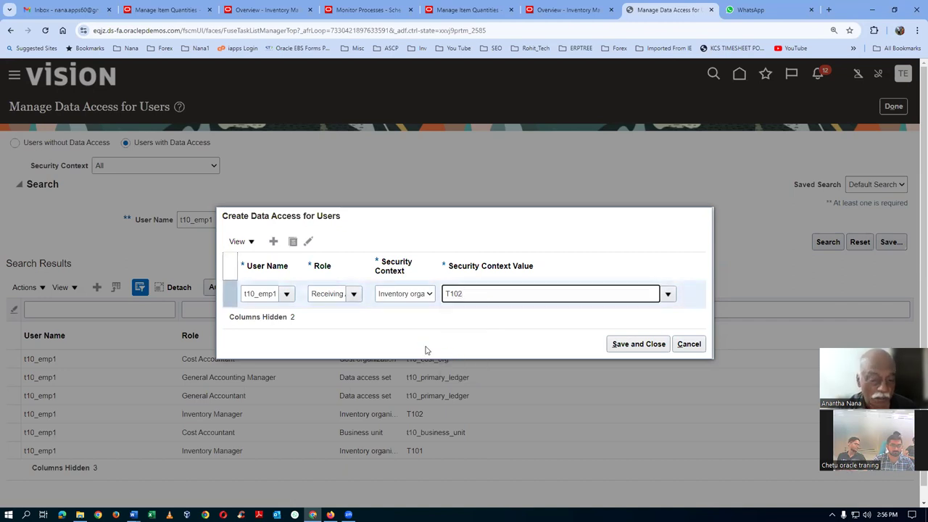
# Step: Duplicate the row as a Warehouse Manager assignment, also scoped to inventory organization T102
pyautogui.click(293, 244)
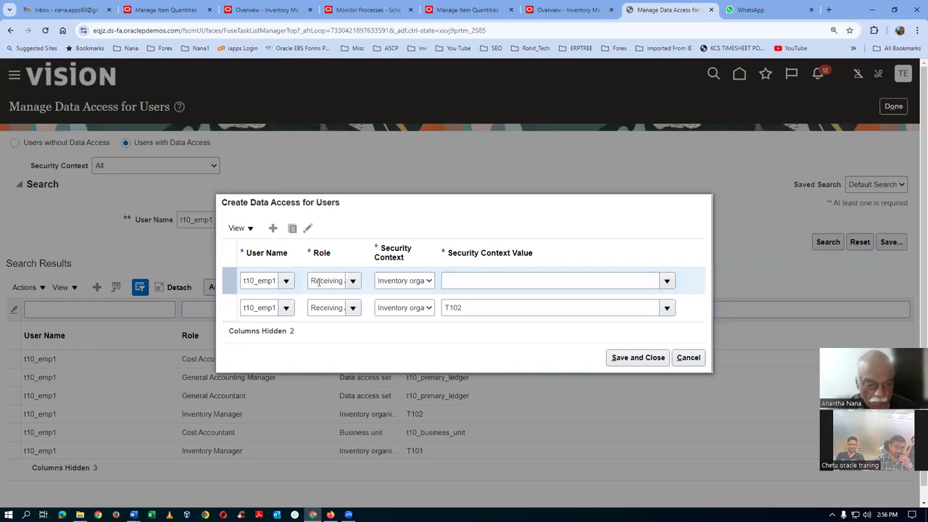
pyautogui.moveTo(311, 283); pyautogui.dragTo(349, 287)
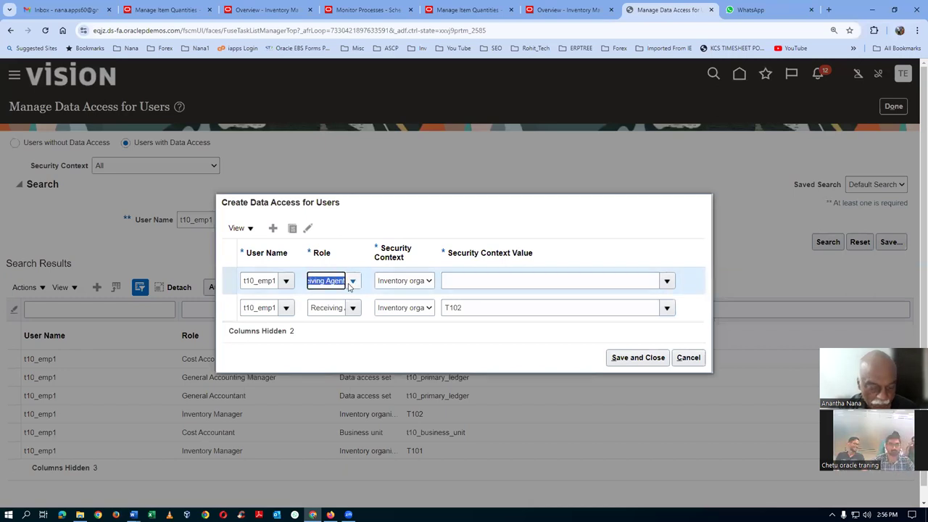
pyautogui.write('ware')
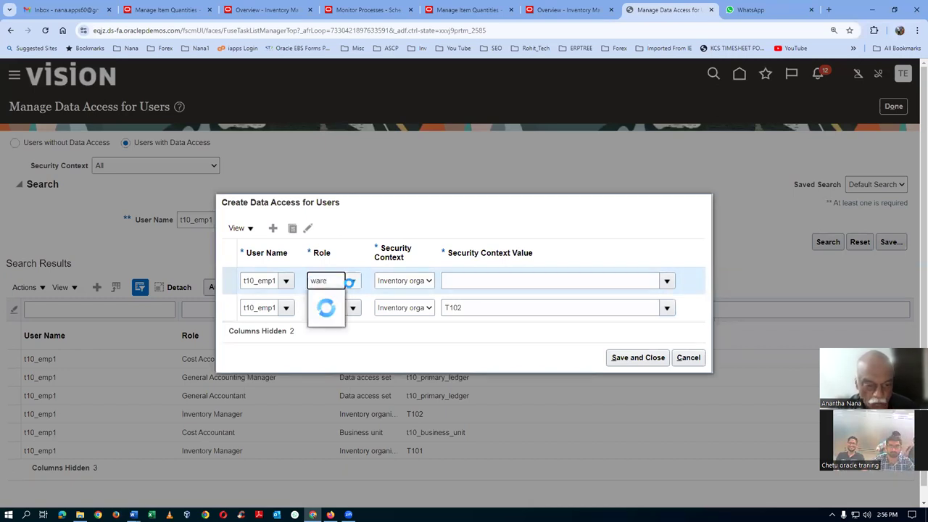
pyautogui.click(343, 300)
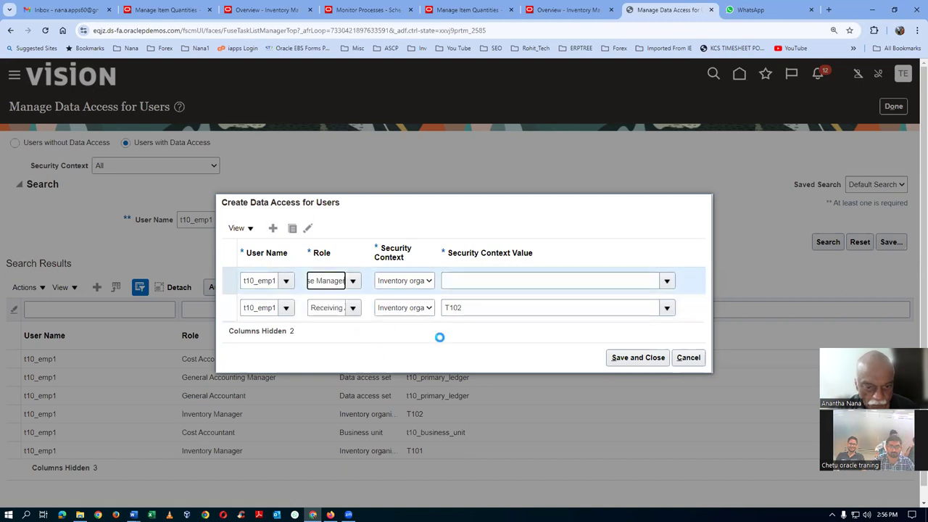
pyautogui.click(403, 283)
pyautogui.click(407, 303)
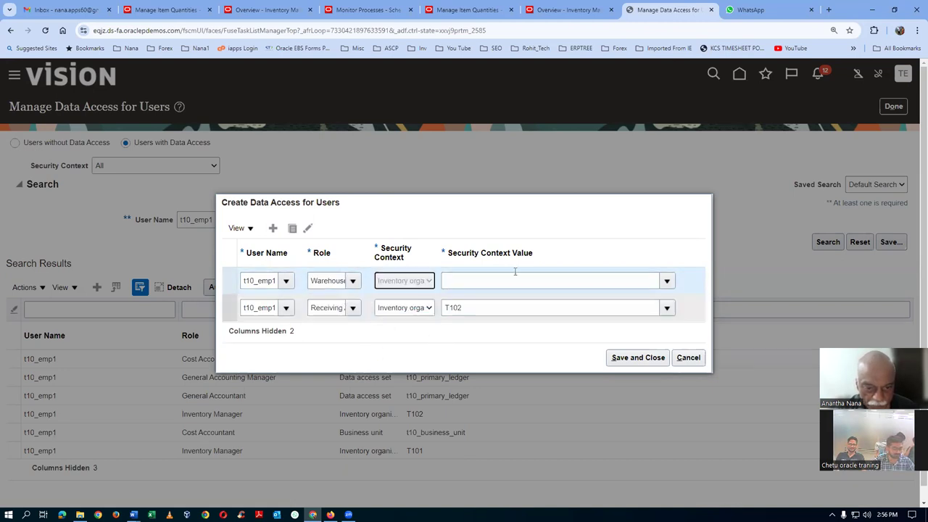
pyautogui.click(500, 280)
pyautogui.write('T10')
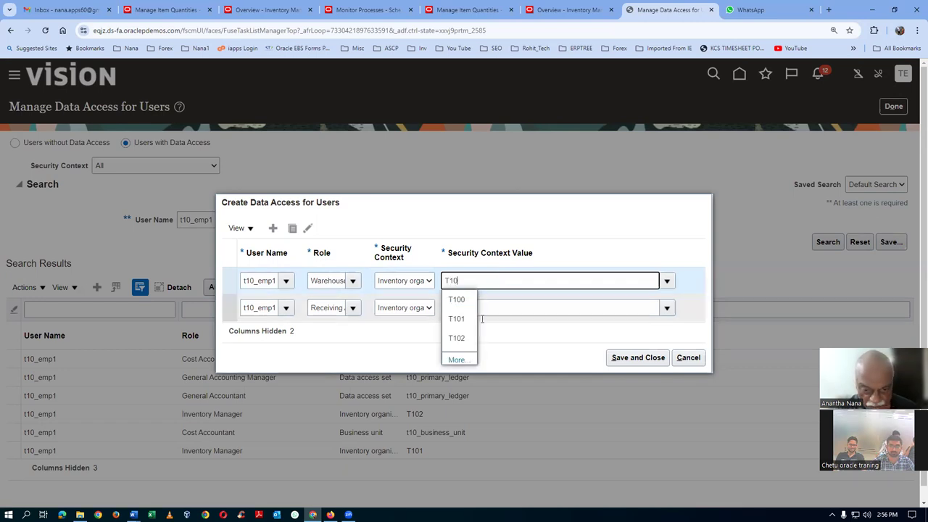
pyautogui.click(454, 337)
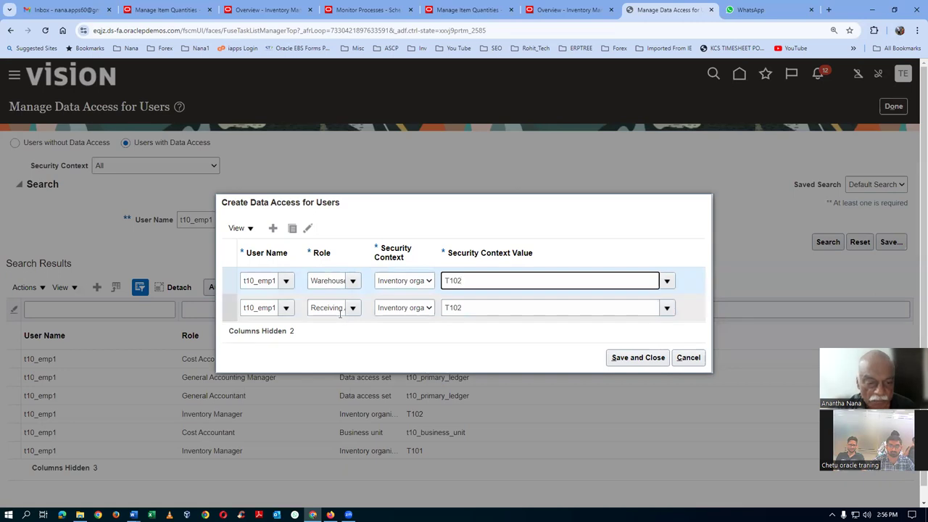
pyautogui.hotkey('alt', 'Tab')
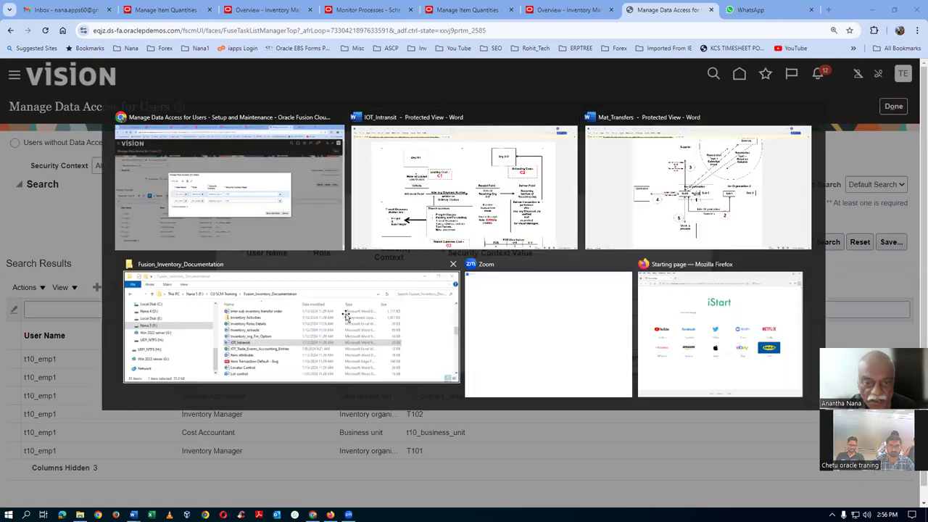
# Step: Highlight the 'Gate of Receiving Org 012' and 'Receiving Section' boxes in the IOT_Intransit diagram
pyautogui.moveTo(555, 267); pyautogui.dragTo(569, 306)
pyautogui.click(713, 273)
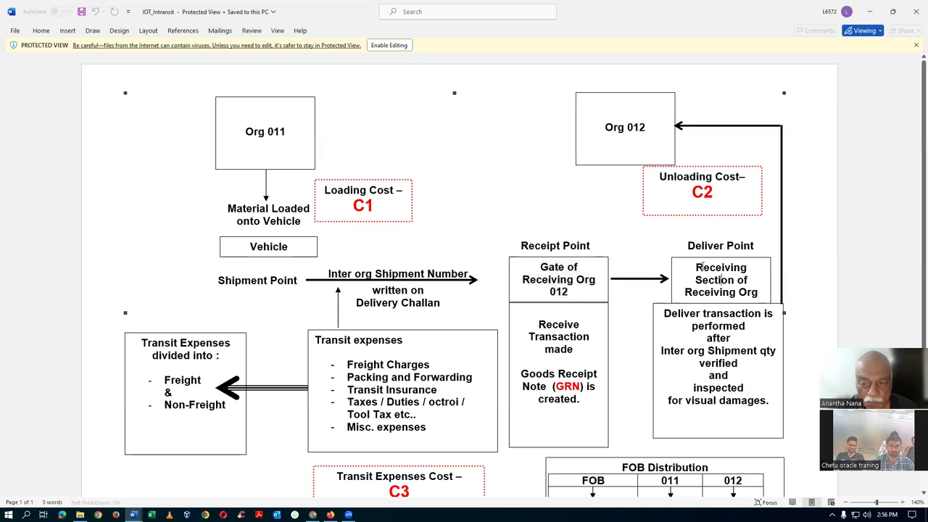
pyautogui.moveTo(696, 266); pyautogui.dragTo(759, 293)
pyautogui.click(618, 134)
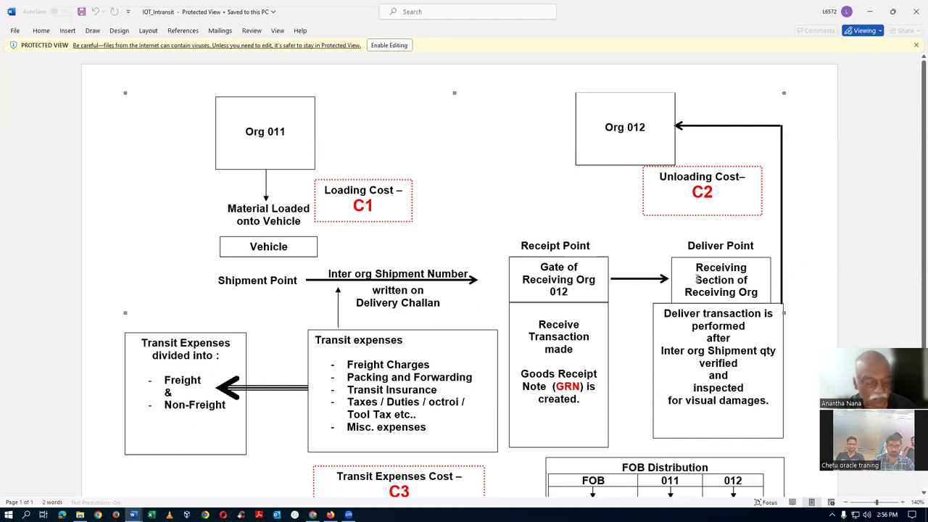
pyautogui.hotkey('alt', 'Tab')
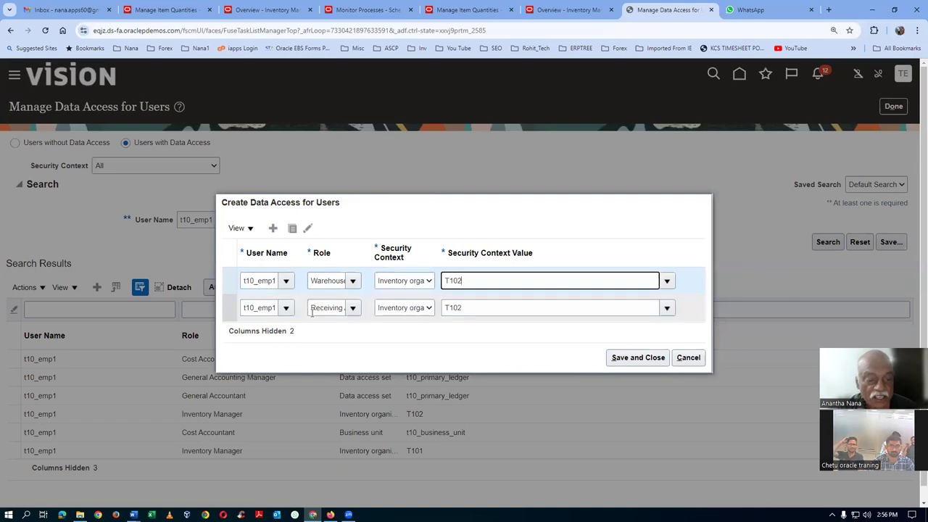
# Step: Save the T102 Receiving and Warehouse Manager access, then show Receipts tasks on the Inventory Management overview
pyautogui.click(648, 357)
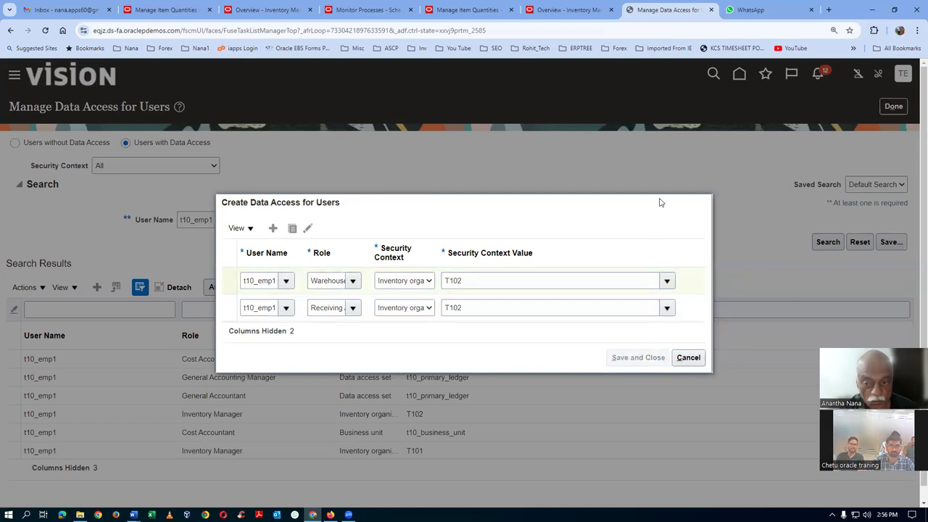
pyautogui.click(893, 106)
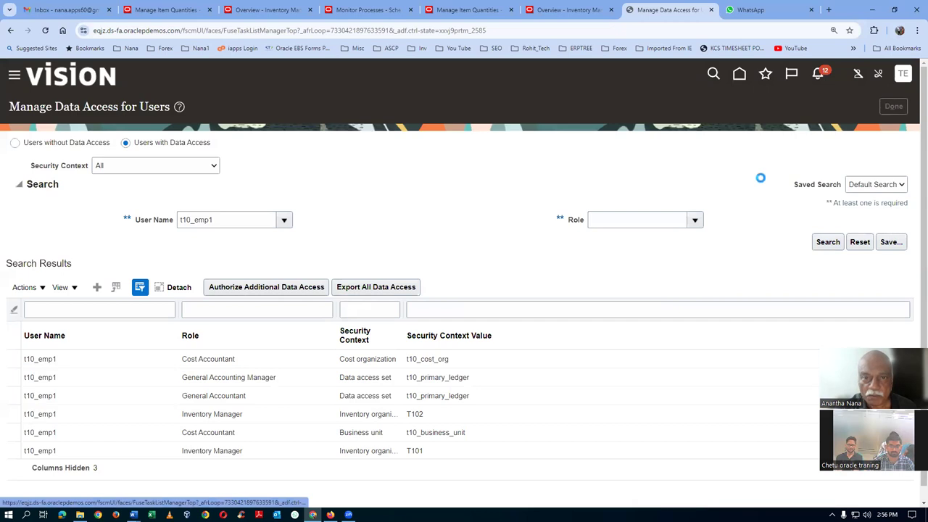
pyautogui.click(471, 12)
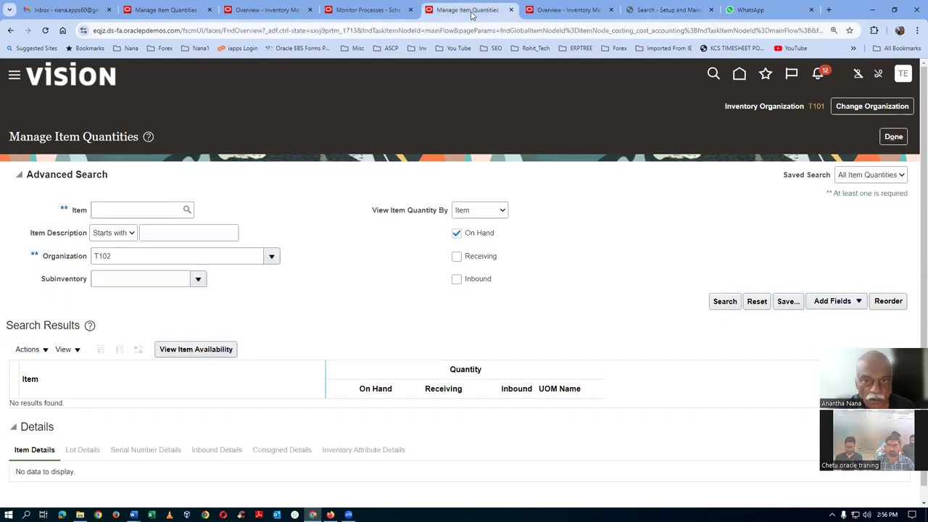
pyautogui.click(552, 9)
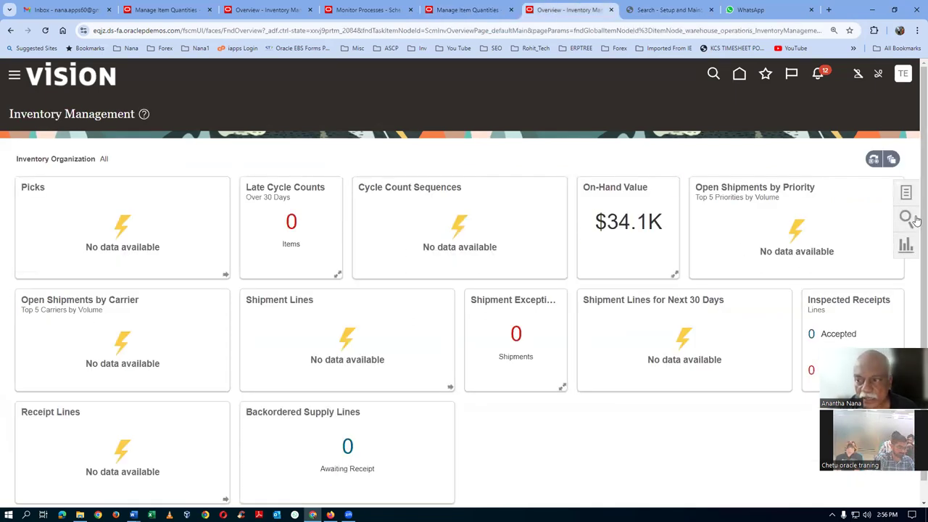
pyautogui.click(906, 193)
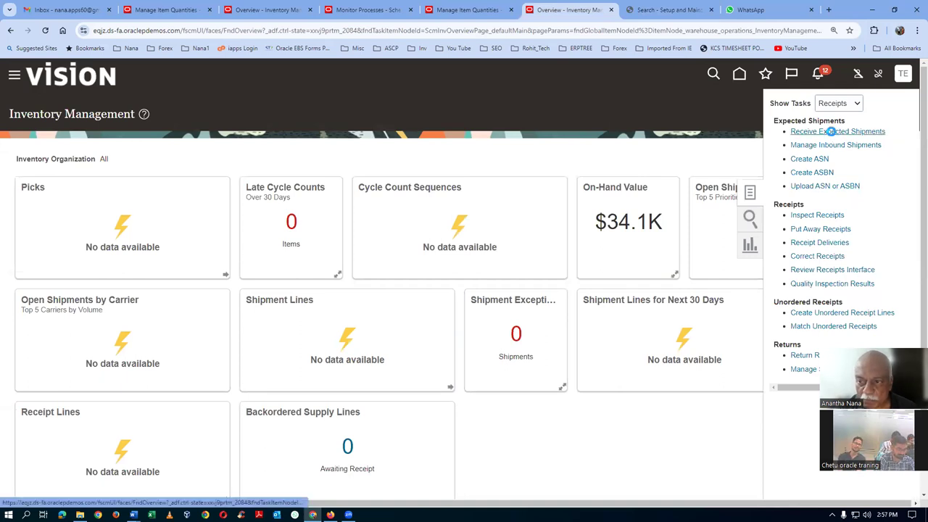
pyautogui.click(833, 132)
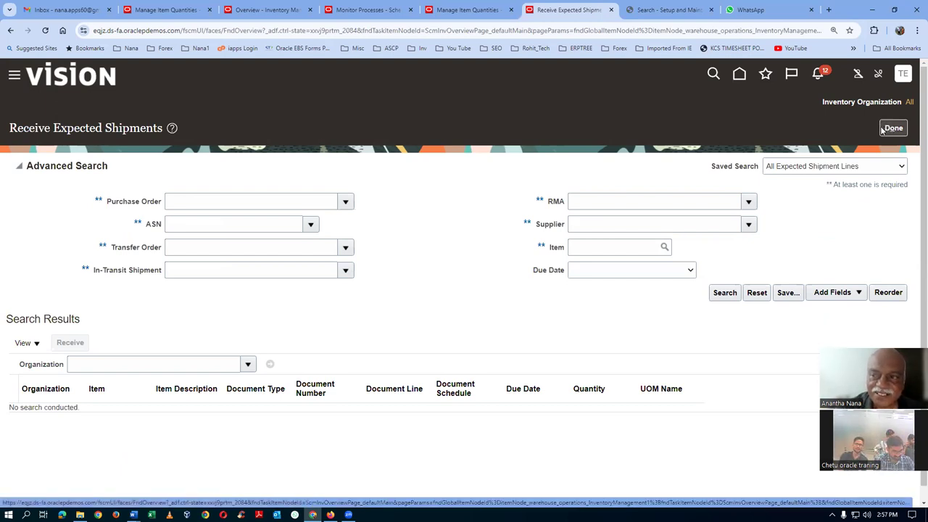
pyautogui.click(892, 129)
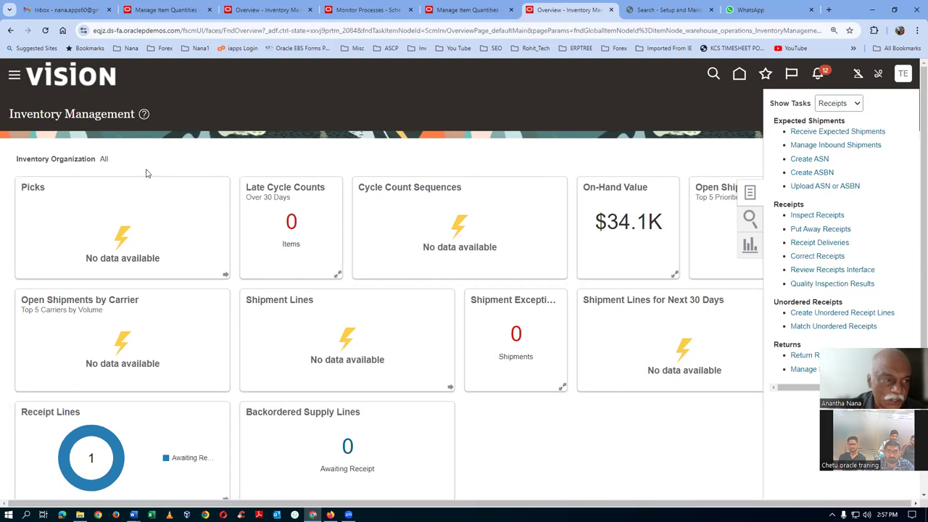
pyautogui.click(835, 132)
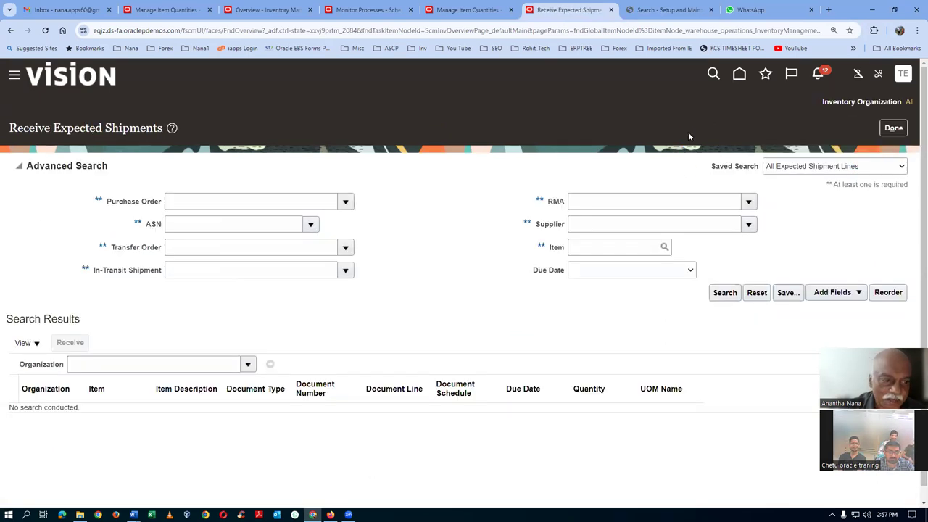
pyautogui.click(893, 129)
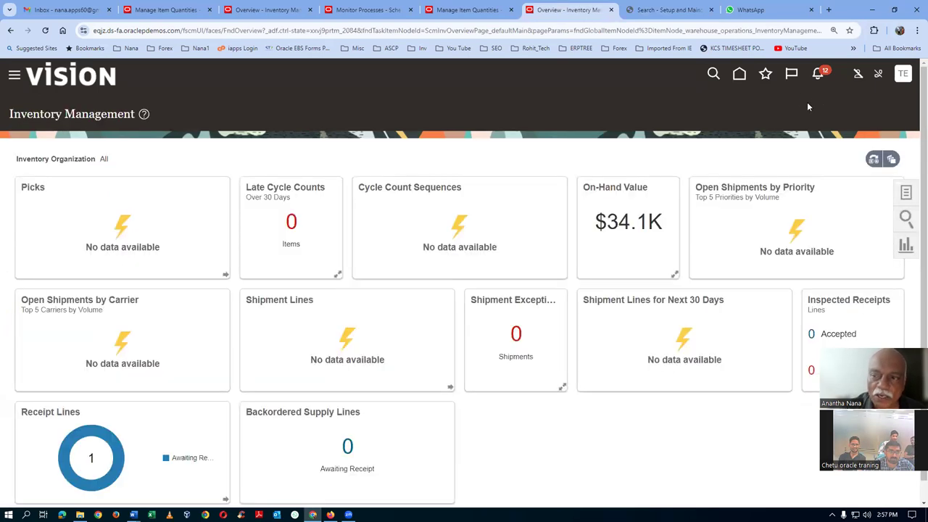
# Step: Sign out of Oracle Fusion Cloud SCM and confirm the sign-out
pyautogui.click(904, 75)
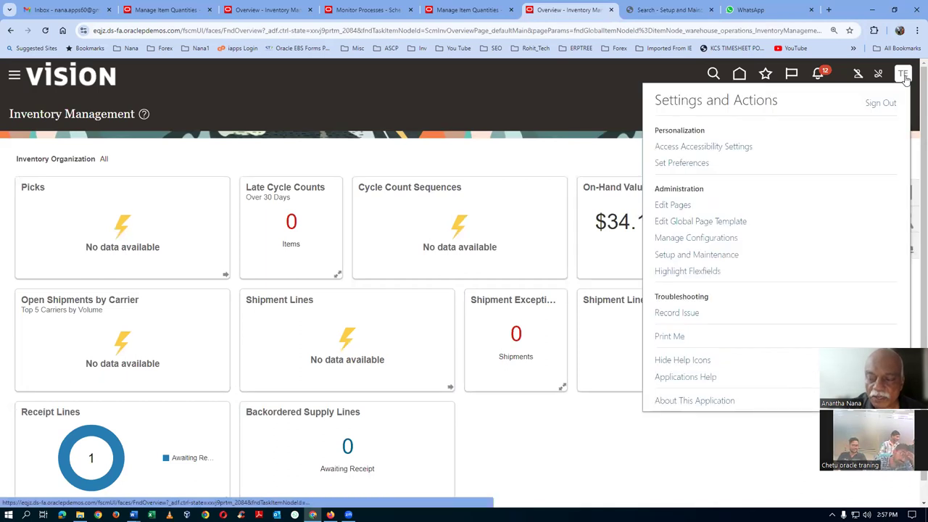
pyautogui.click(879, 104)
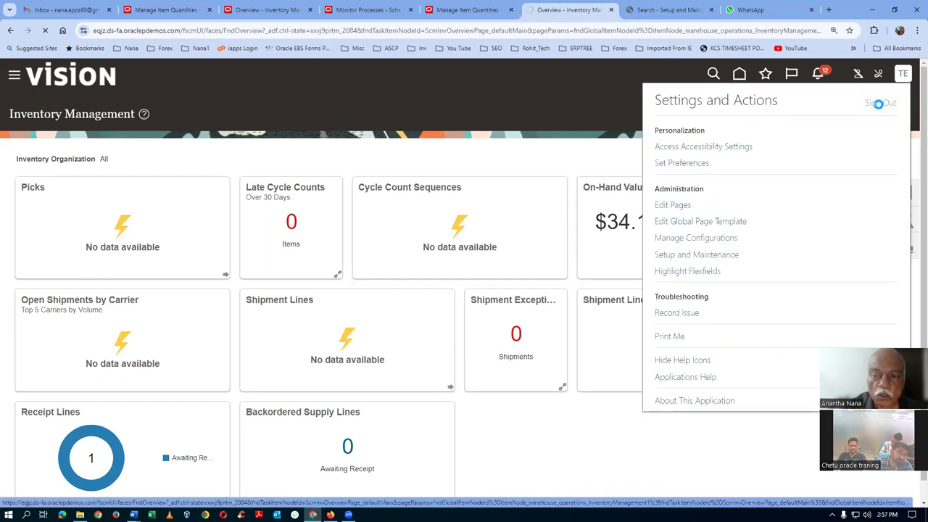
pyautogui.click(462, 259)
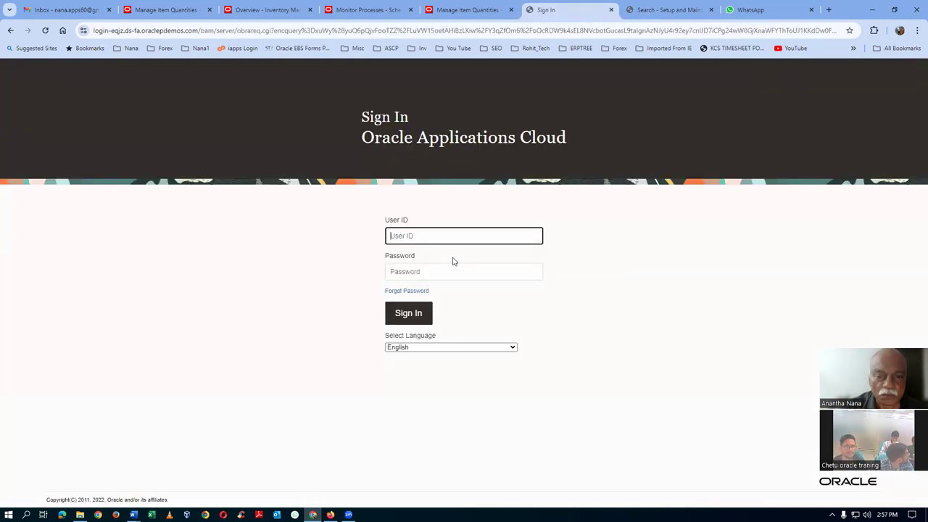
# Step: Close the five leftover Oracle tabs and sign back in to the home page
pyautogui.click(682, 12)
pyautogui.click(711, 10)
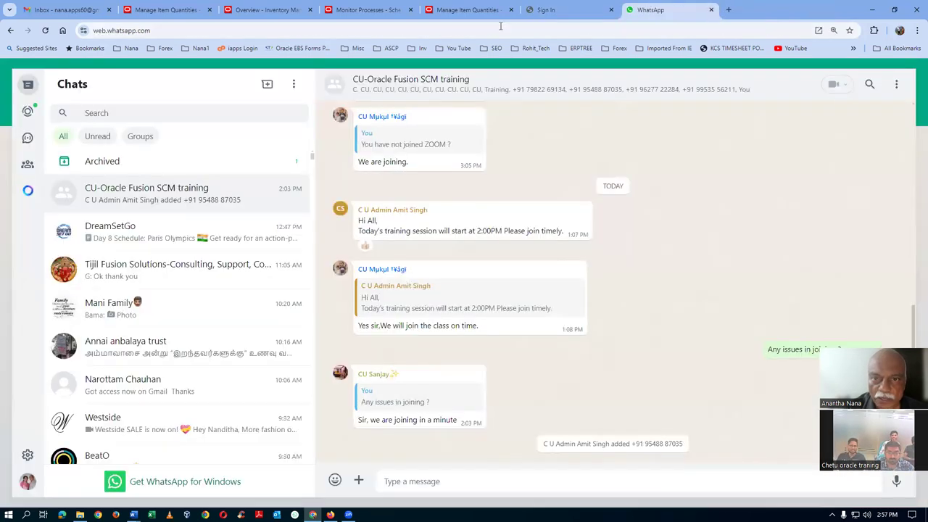
pyautogui.click(465, 11)
pyautogui.click(511, 10)
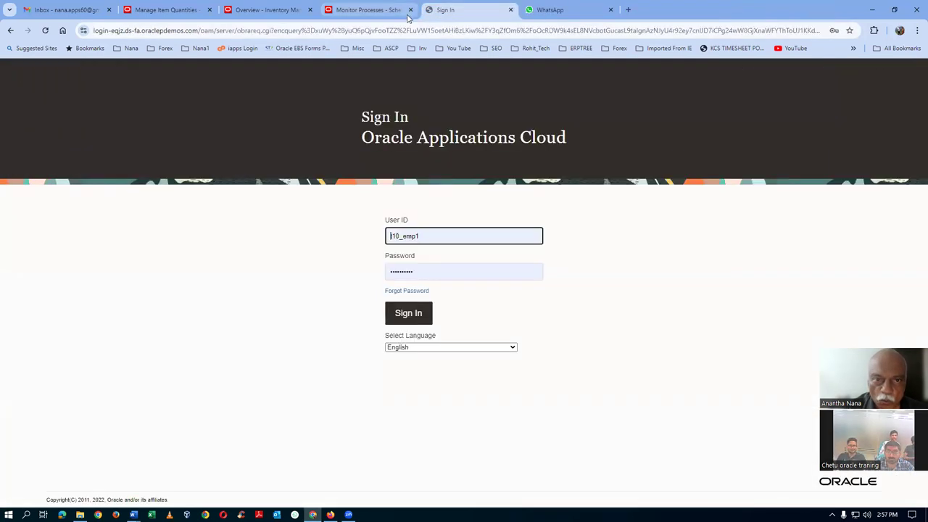
pyautogui.click(384, 11)
pyautogui.click(410, 10)
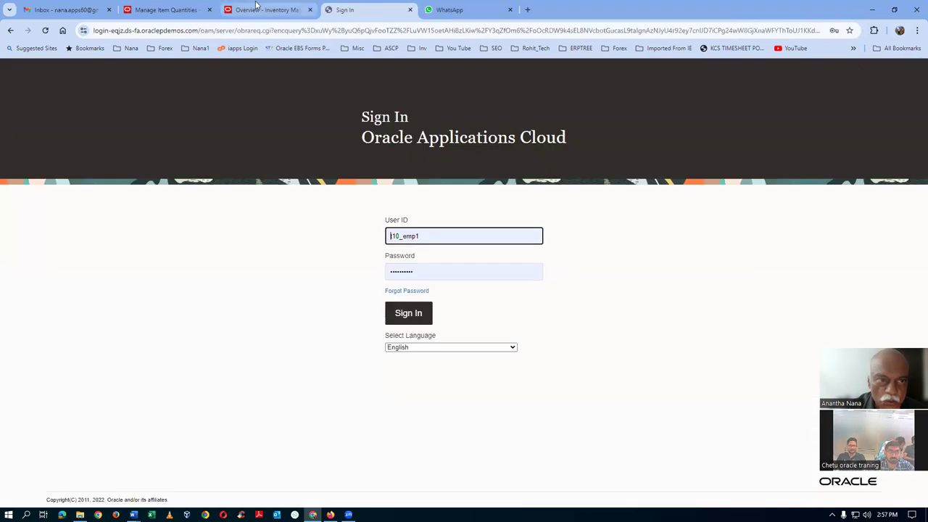
pyautogui.click(257, 9)
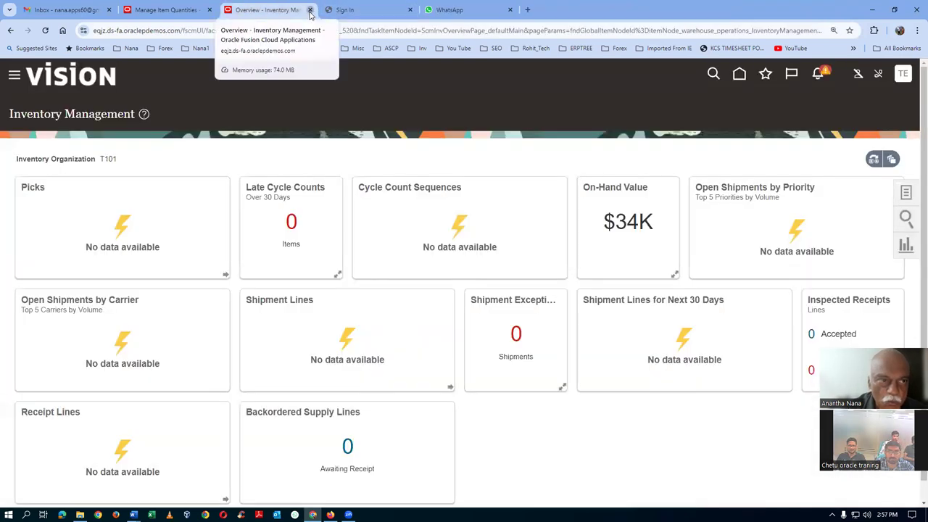
pyautogui.click(311, 10)
pyautogui.click(161, 10)
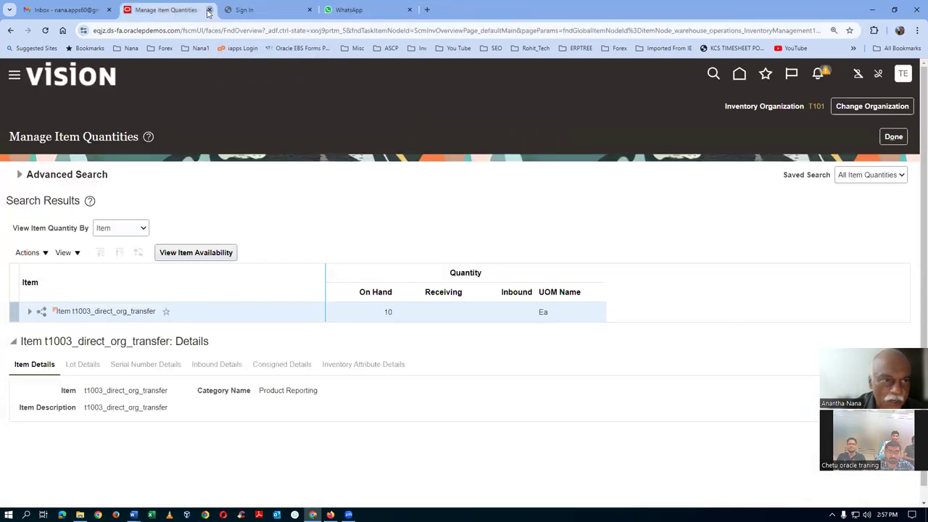
pyautogui.click(208, 10)
pyautogui.click(424, 322)
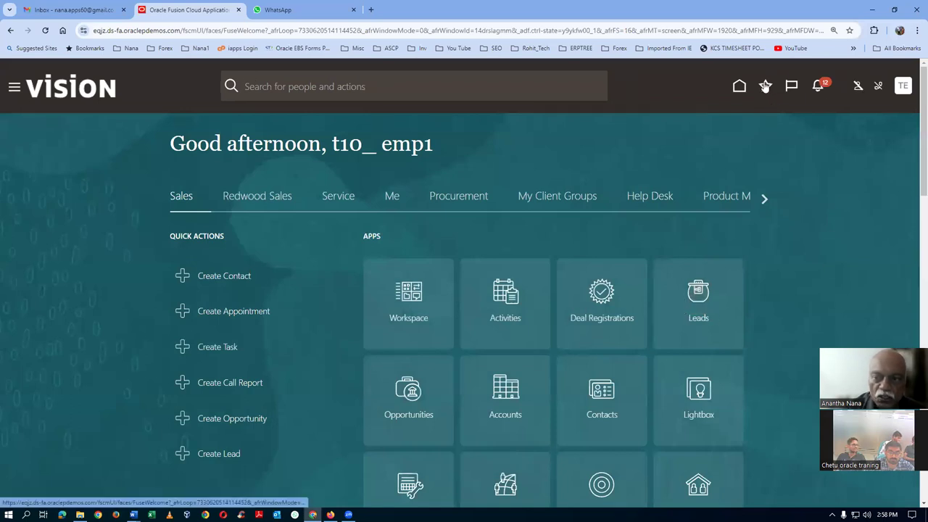
# Step: Go to INV Overview from favorites and launch Receive Expected Shipments from the Receipts tasks
pyautogui.click(765, 87)
pyautogui.click(575, 236)
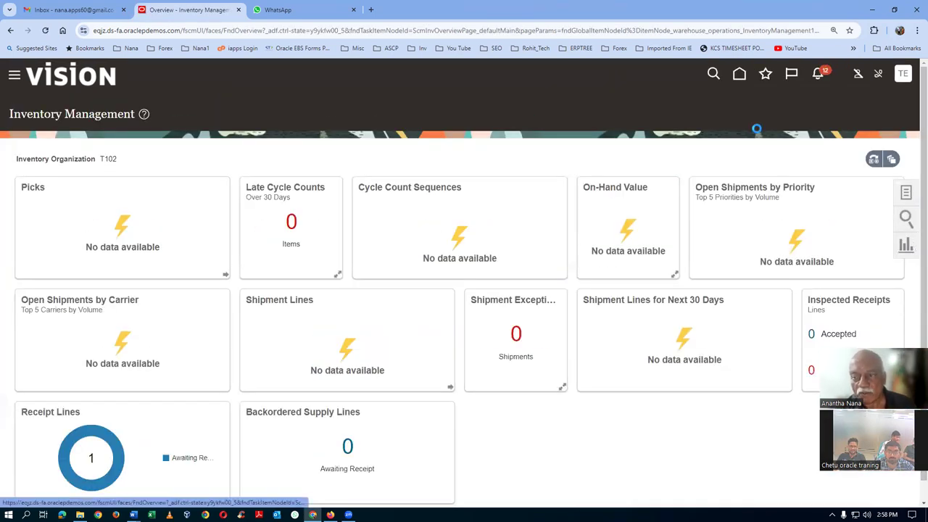
pyautogui.click(837, 104)
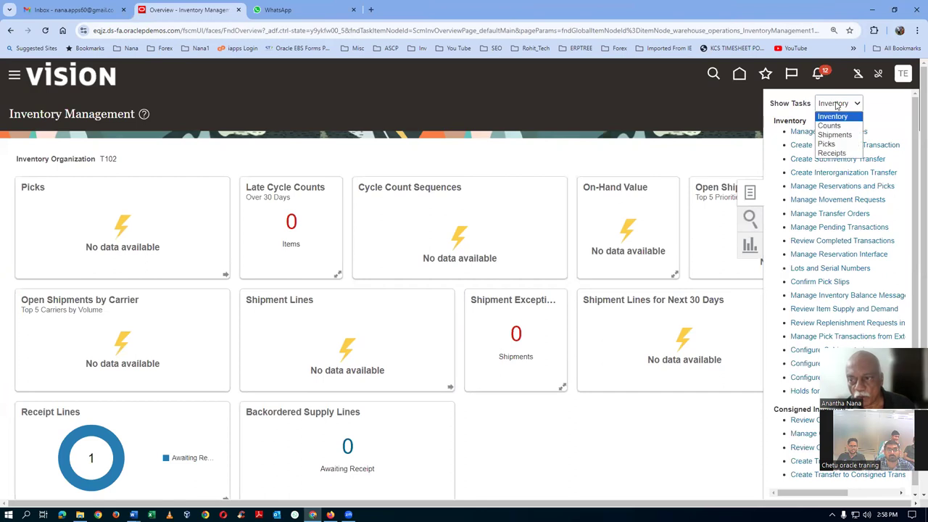
pyautogui.click(832, 153)
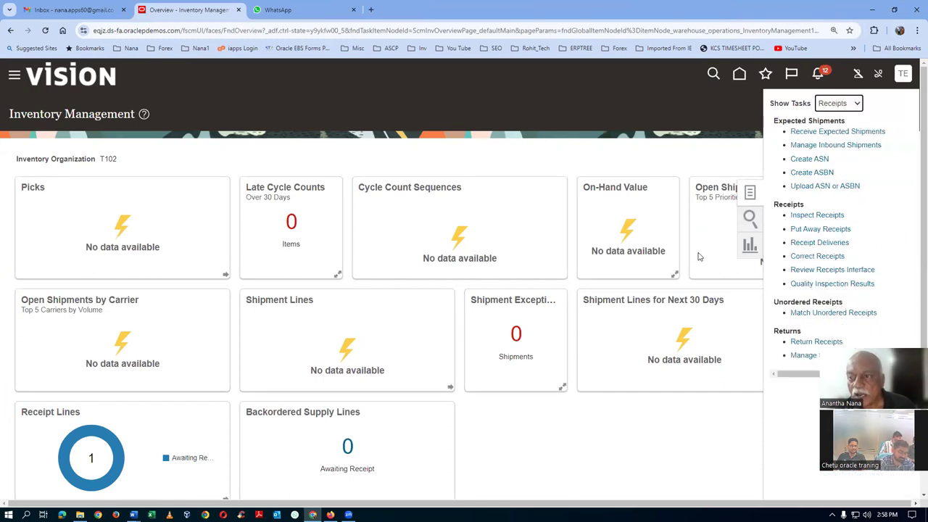
pyautogui.click(821, 131)
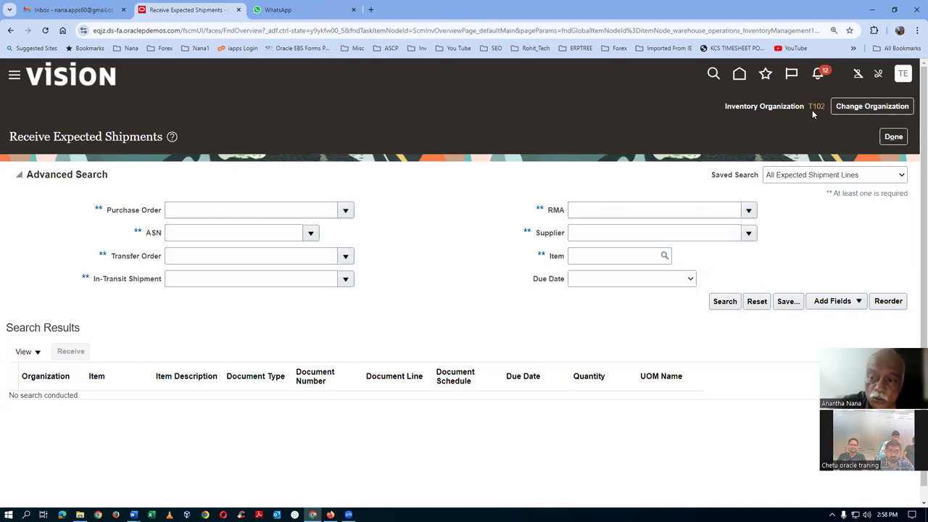
# Step: Cancel the organization change, keeping T102, and reopen Receive Expected Shipments
pyautogui.click(885, 109)
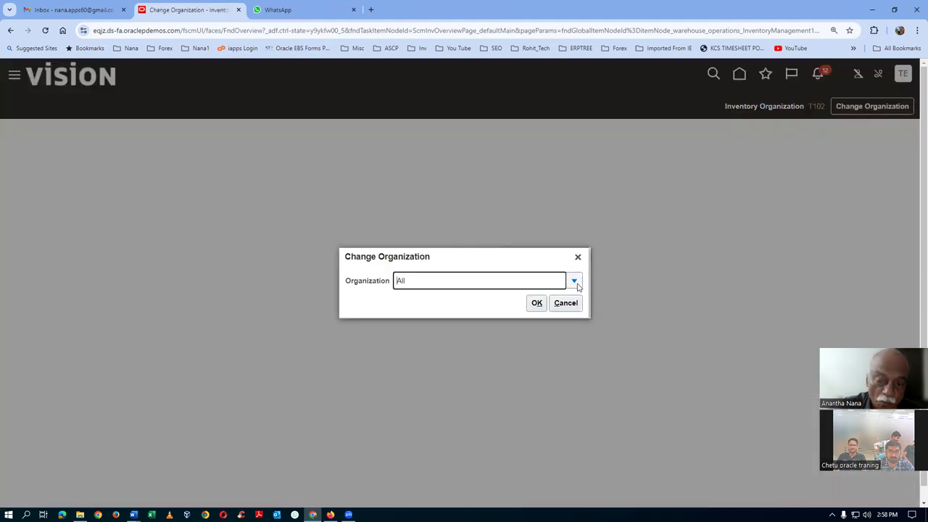
pyautogui.click(538, 305)
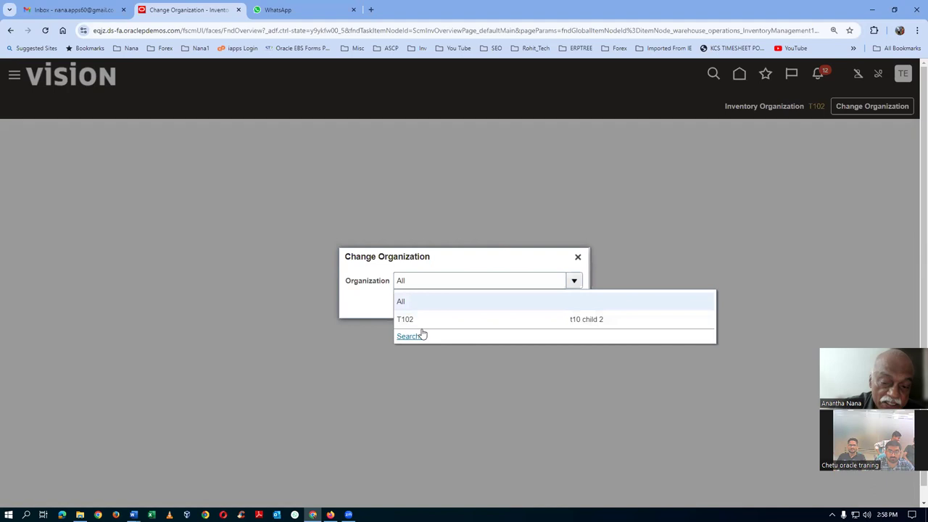
pyautogui.click(352, 266)
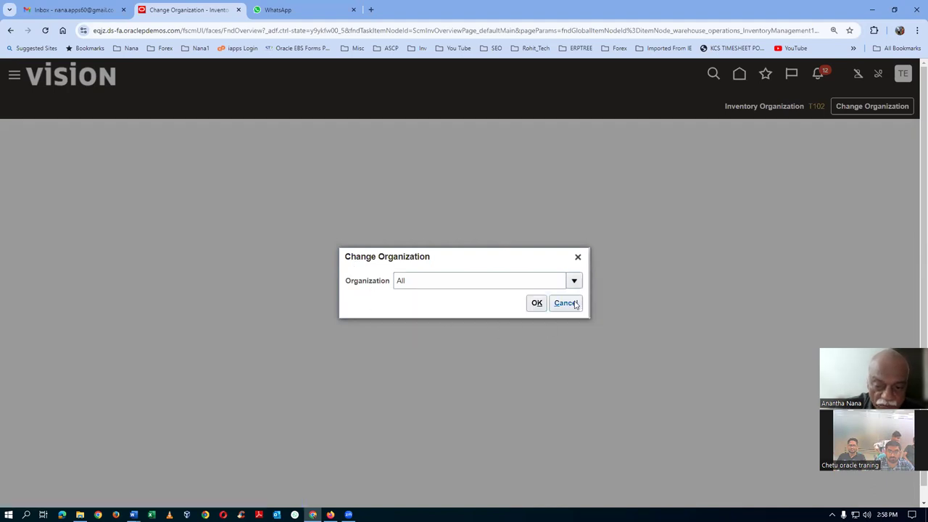
pyautogui.click(570, 304)
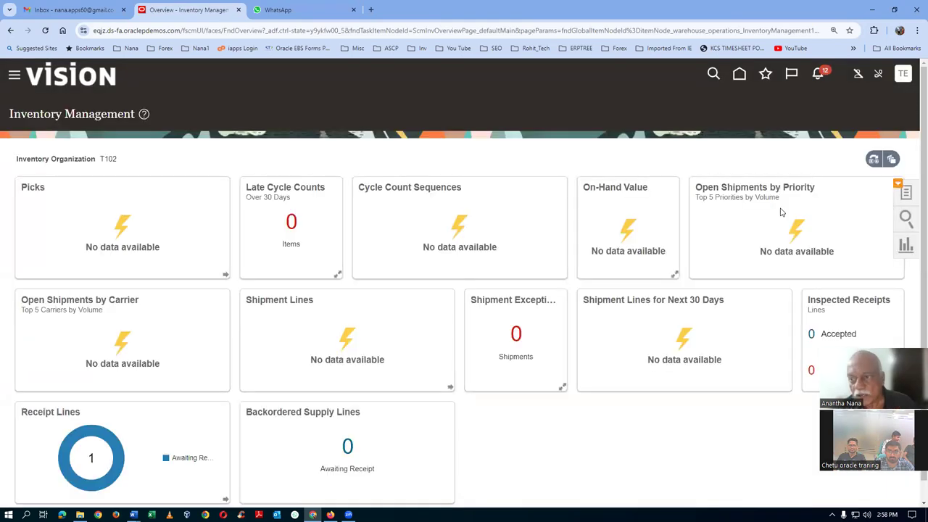
pyautogui.click(906, 194)
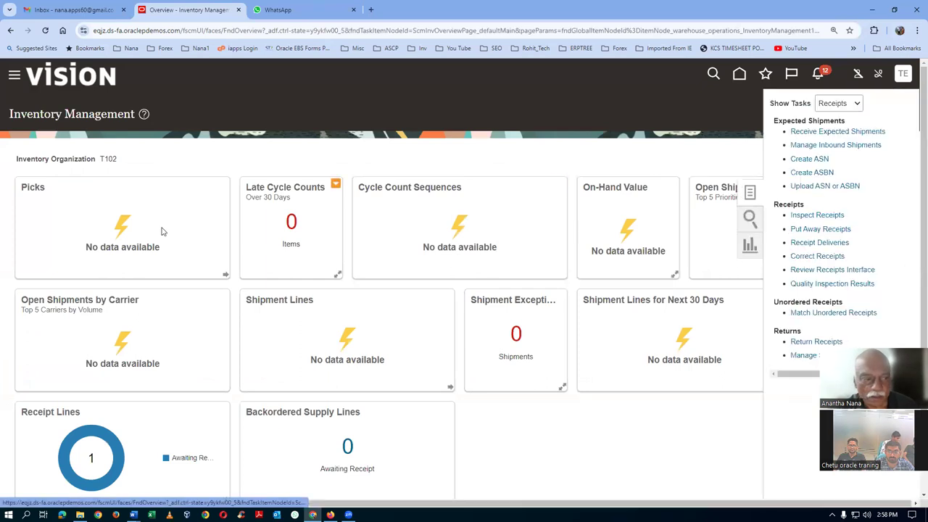
pyautogui.click(819, 133)
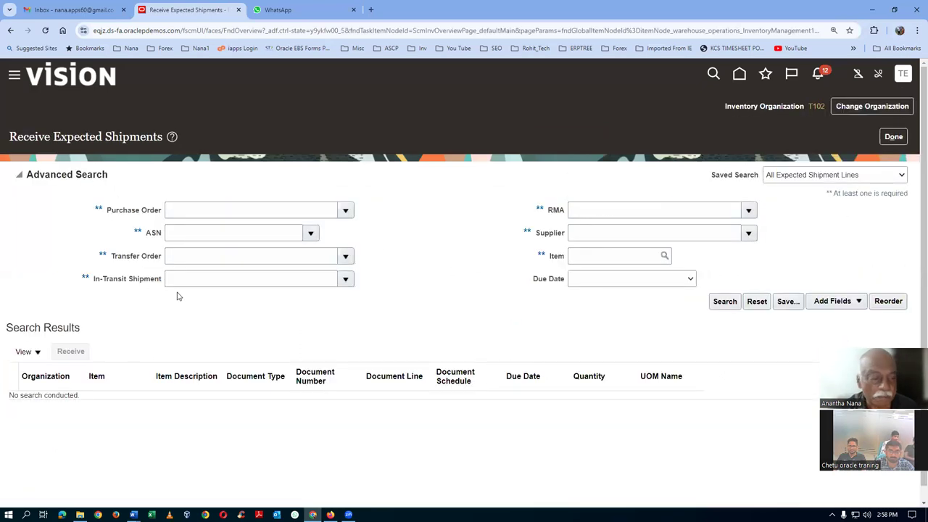
# Step: Search for in-transit shipment 1005, select its T102 line, and open it for receiving
pyautogui.click(188, 284)
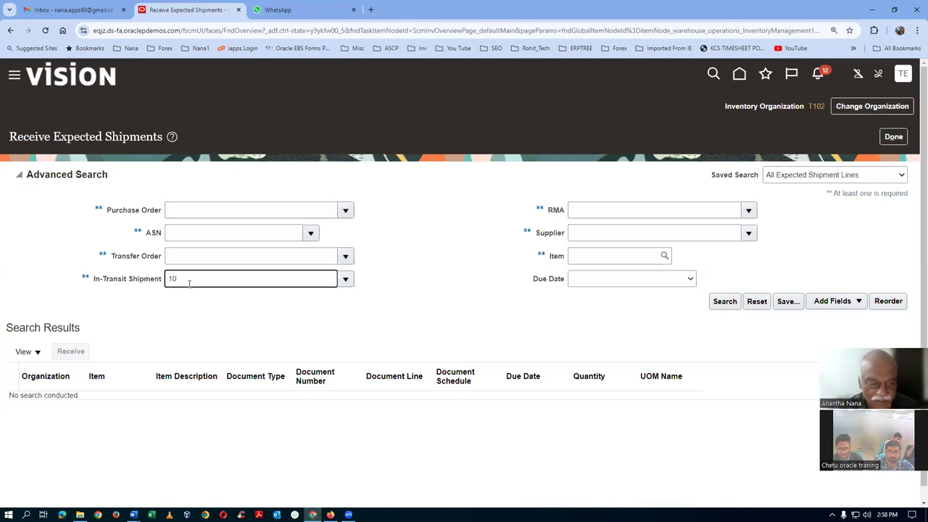
pyautogui.press('Tab')
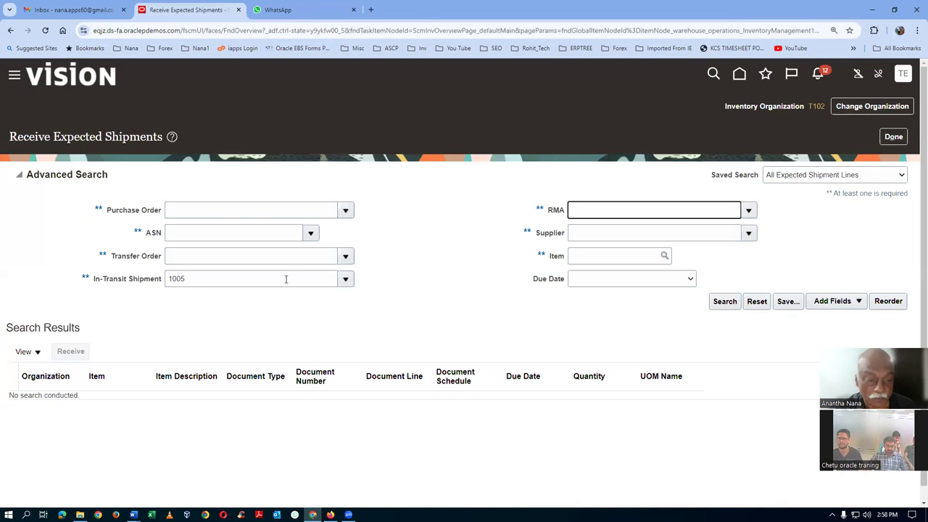
pyautogui.click(724, 304)
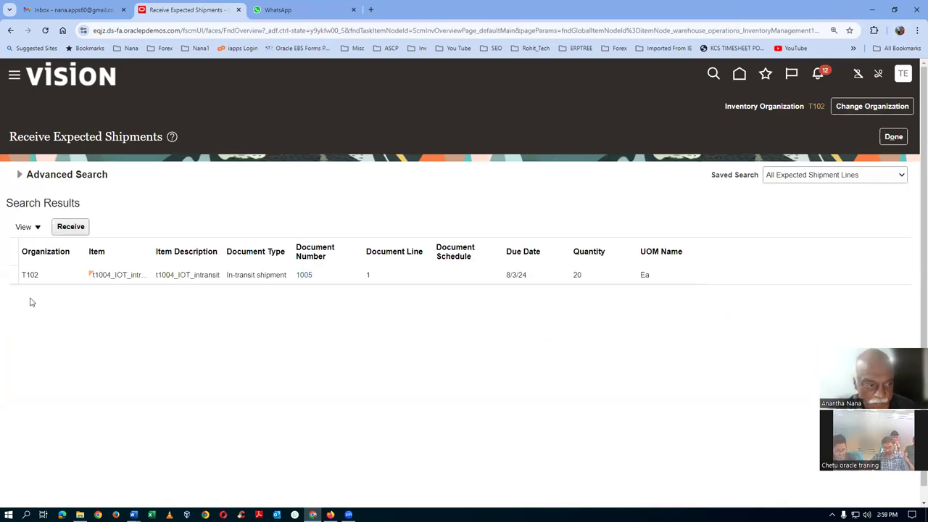
pyautogui.click(10, 280)
pyautogui.click(82, 230)
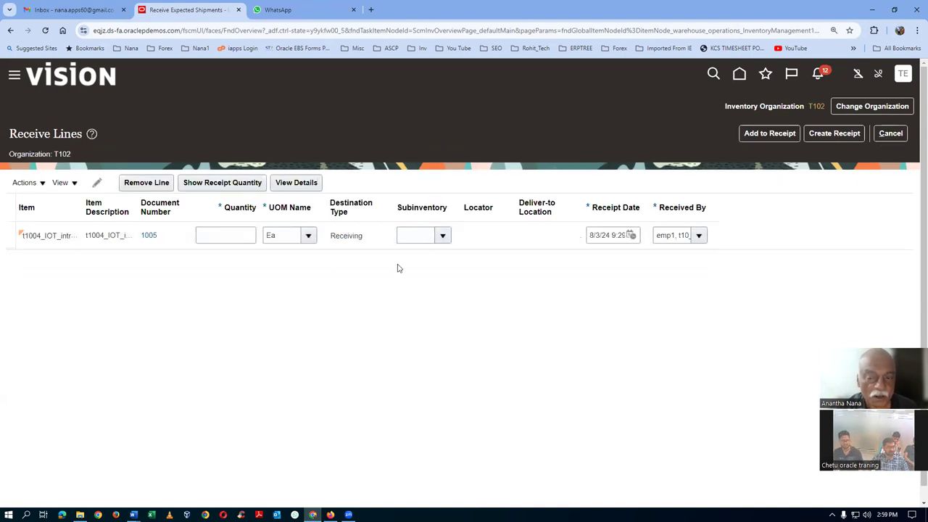
pyautogui.hotkey('alt', 'Tab')
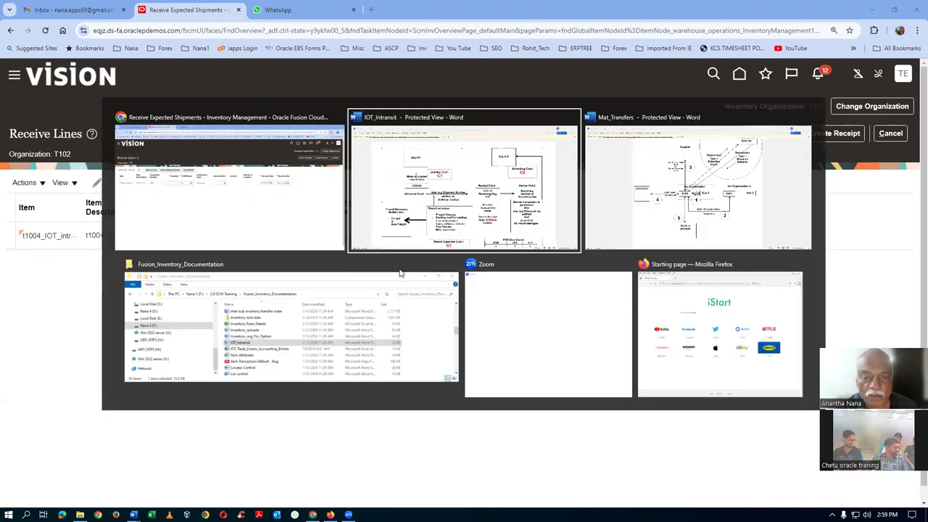
# Step: Highlight 'Gate of Receiving Org 012' and 'GRN' in the IOT_Intransit diagram, then return to Receive Lines
pyautogui.click(554, 248)
pyautogui.moveTo(549, 268); pyautogui.dragTo(558, 292)
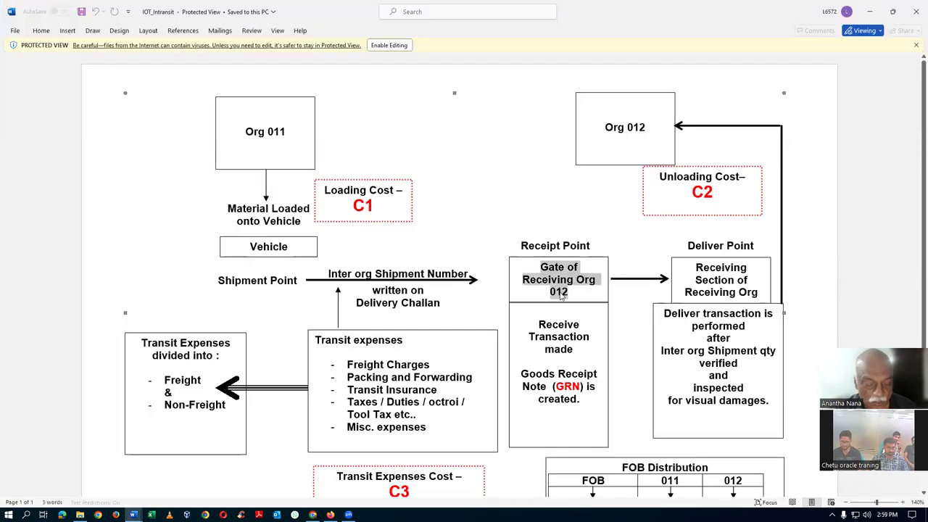
pyautogui.moveTo(555, 386); pyautogui.dragTo(581, 387)
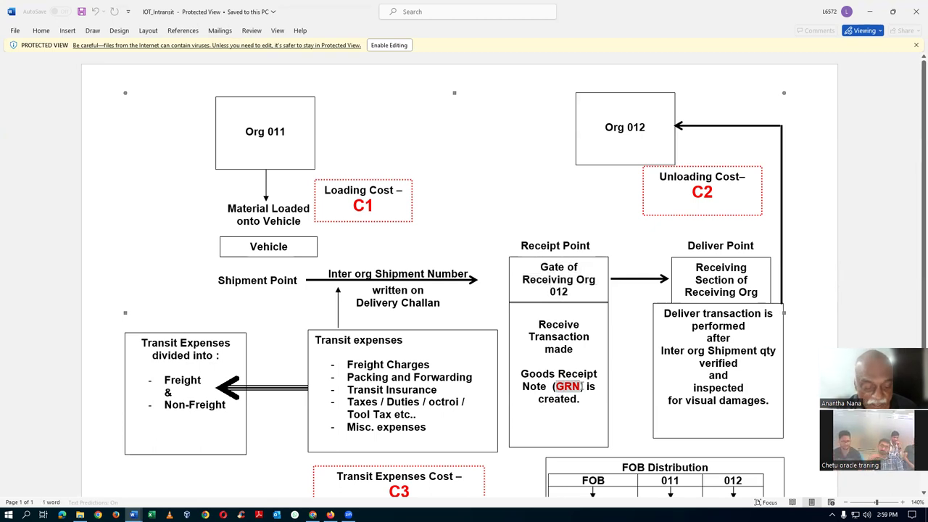
pyautogui.hotkey('alt', 'Tab')
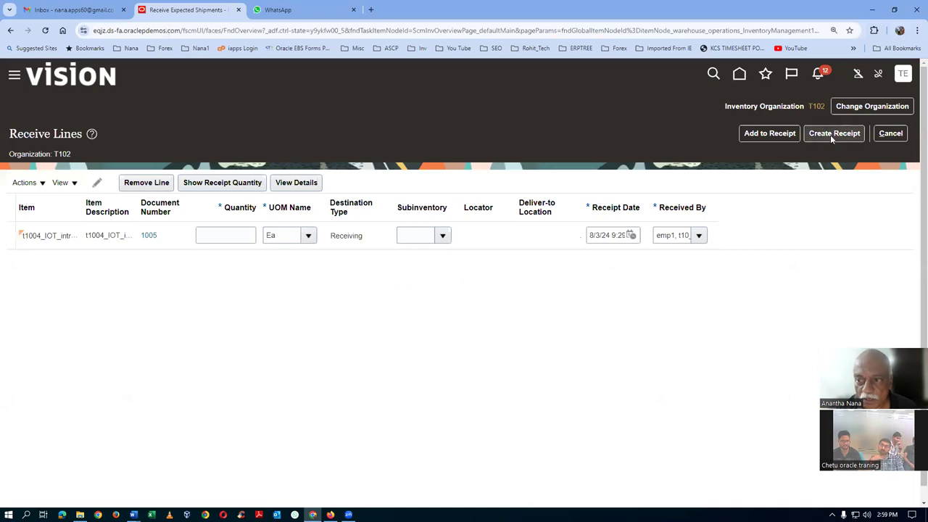
# Step: Enter receipt quantity 20 Ea on the shipment 1005 line and create its receipt
pyautogui.click(834, 133)
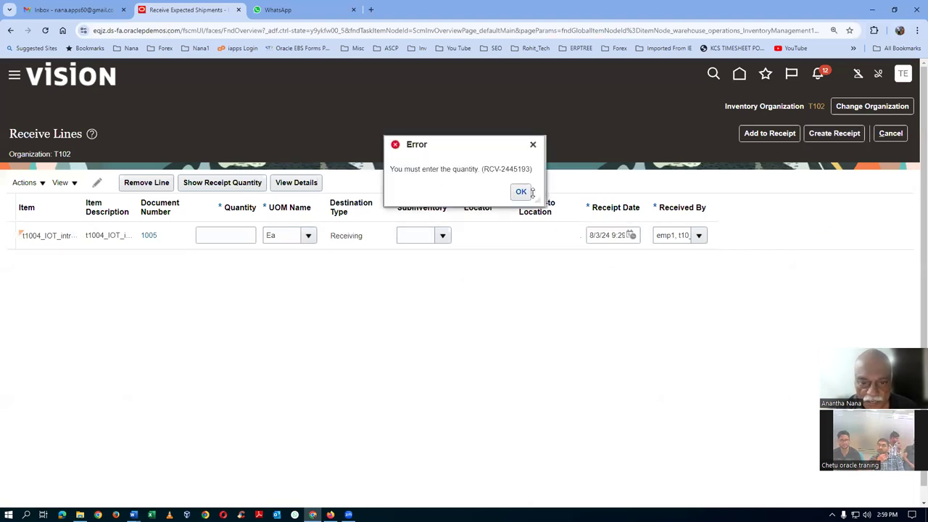
pyautogui.click(521, 191)
pyautogui.click(221, 184)
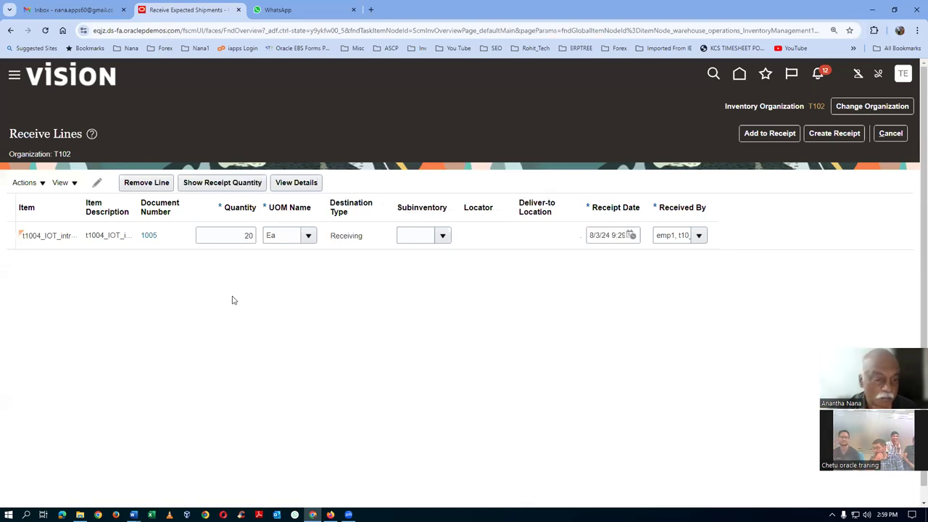
pyautogui.click(221, 184)
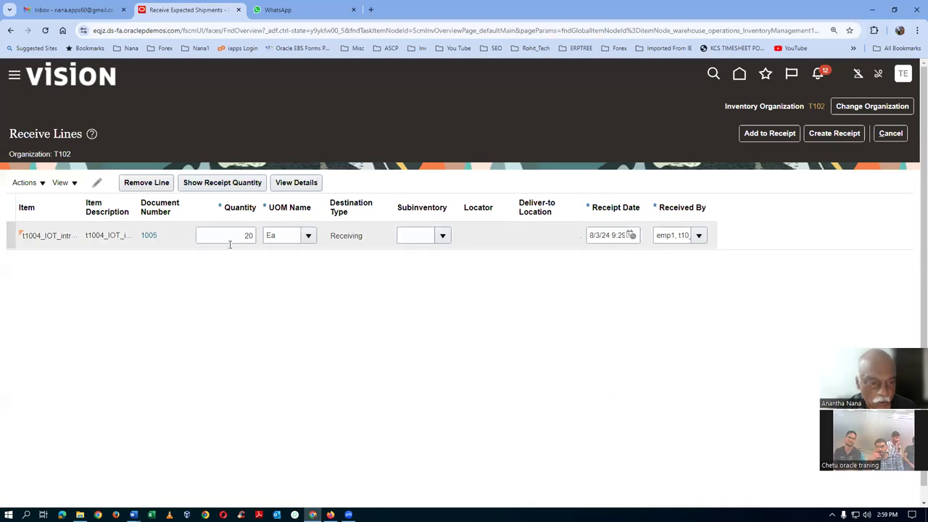
pyautogui.click(838, 133)
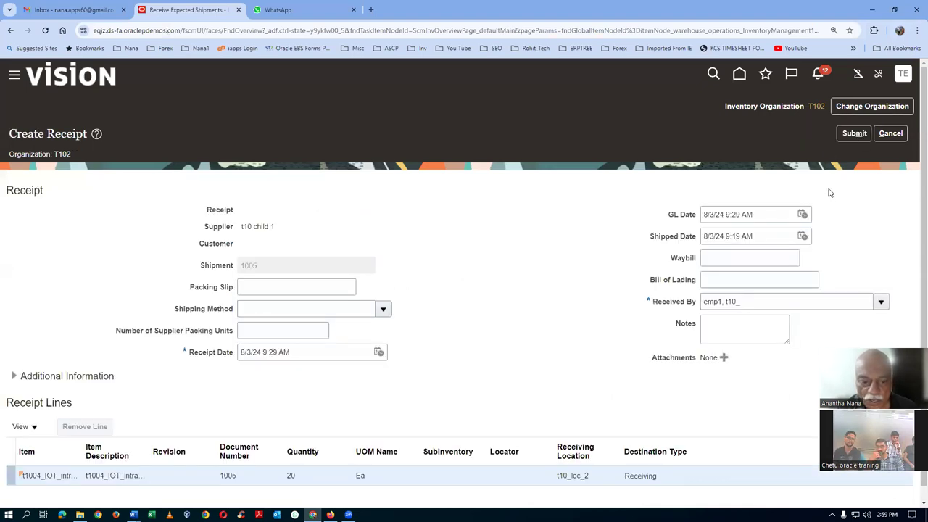
# Step: Enter packing slip 434, 3 packing units, waybill 3547, bill of lading 5686856 and note 'cvbhfgg'
pyautogui.click(253, 290)
pyautogui.write('434')
pyautogui.click(254, 331)
pyautogui.write('3')
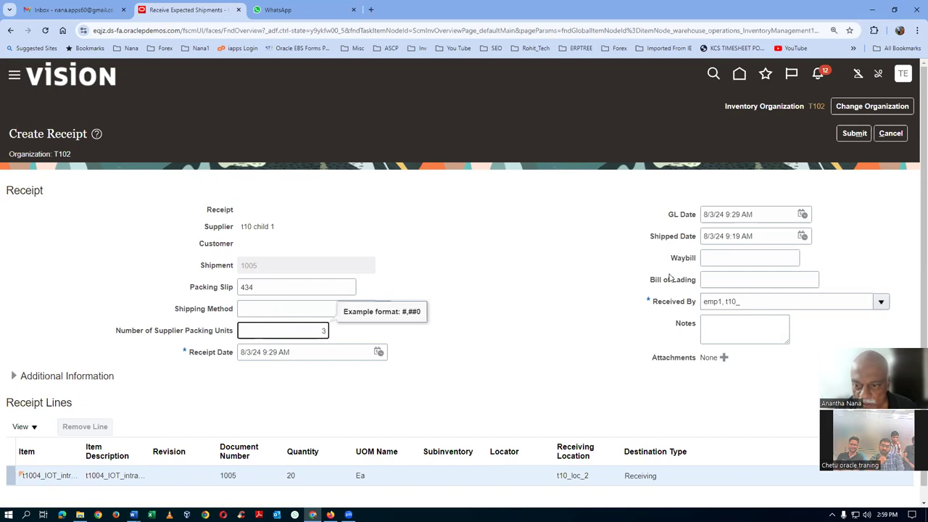
pyautogui.click(714, 261)
pyautogui.write('35477')
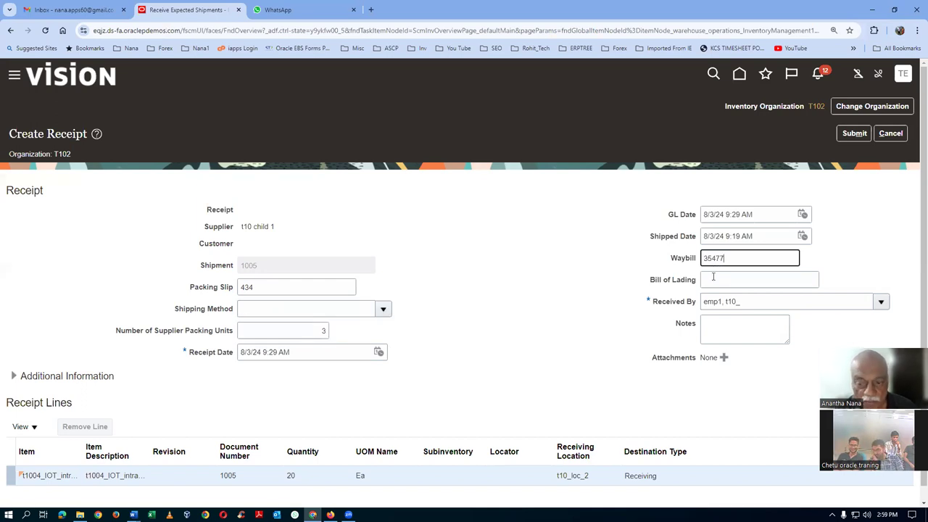
pyautogui.click(713, 279)
pyautogui.write('5686856')
pyautogui.click(708, 332)
pyautogui.write('cvbhfgg')
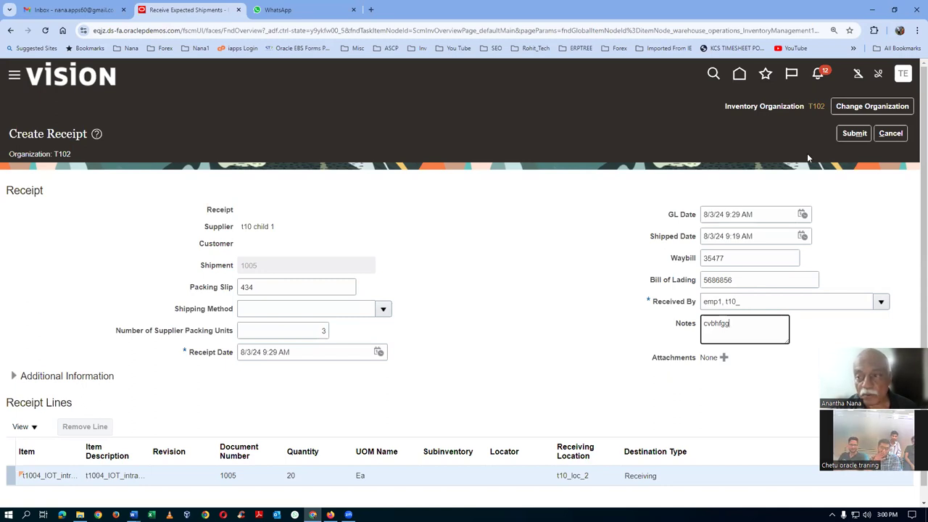
# Step: Submit the receipt, note receipt number 1001, and return to the overview
pyautogui.click(860, 136)
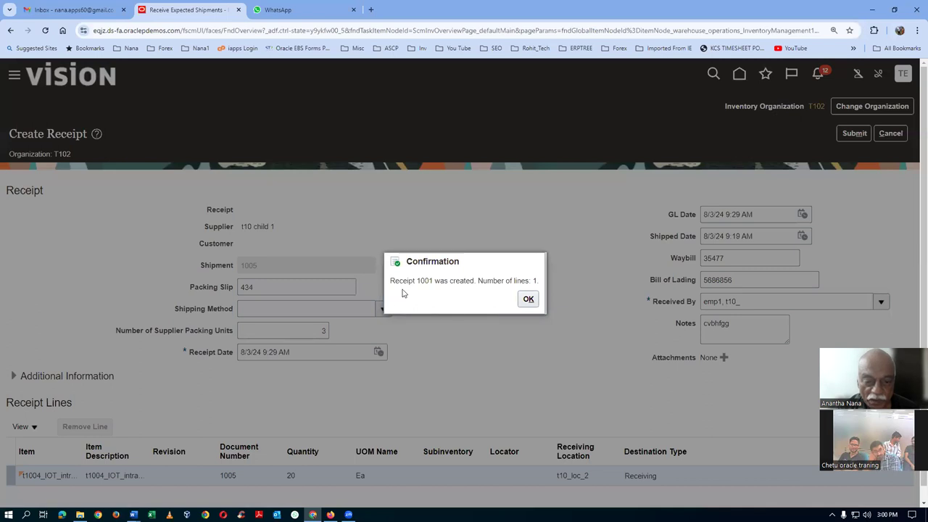
pyautogui.moveTo(417, 281); pyautogui.dragTo(430, 281)
pyautogui.click(529, 299)
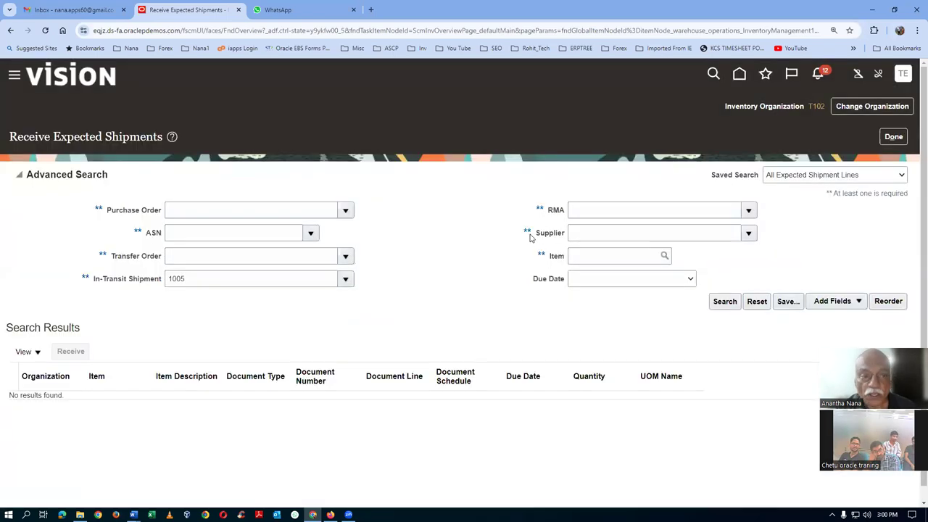
pyautogui.click(899, 140)
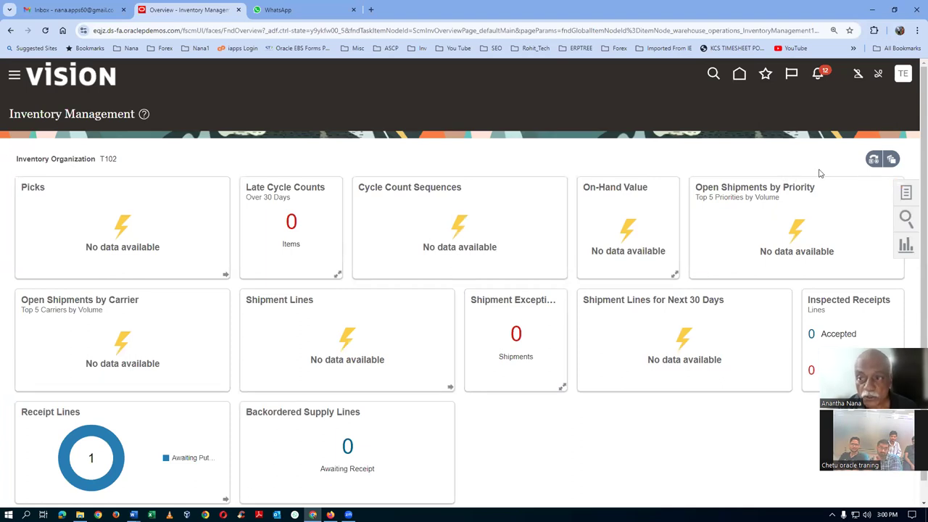
# Step: Go to the INV Overview dashboard and list the inventory tasks
pyautogui.click(766, 77)
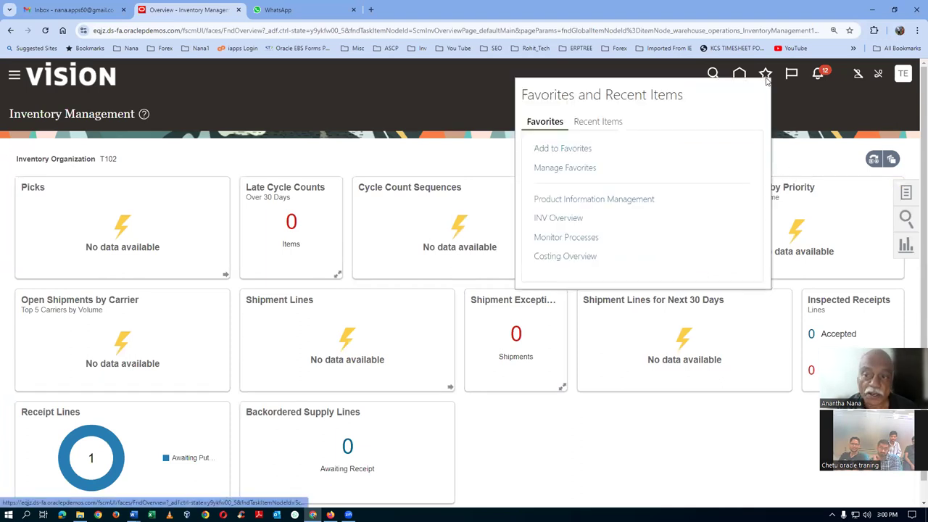
pyautogui.click(562, 220)
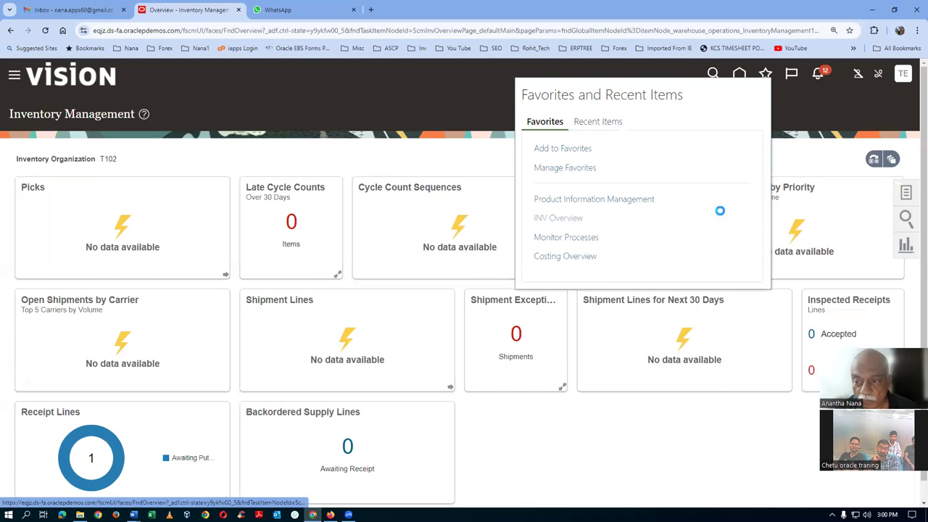
pyautogui.click(905, 195)
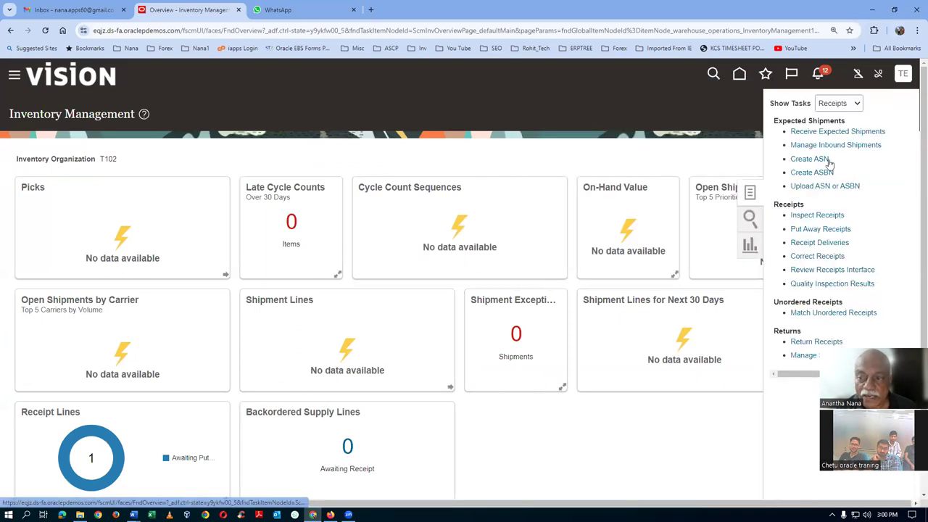
pyautogui.click(837, 105)
pyautogui.click(829, 117)
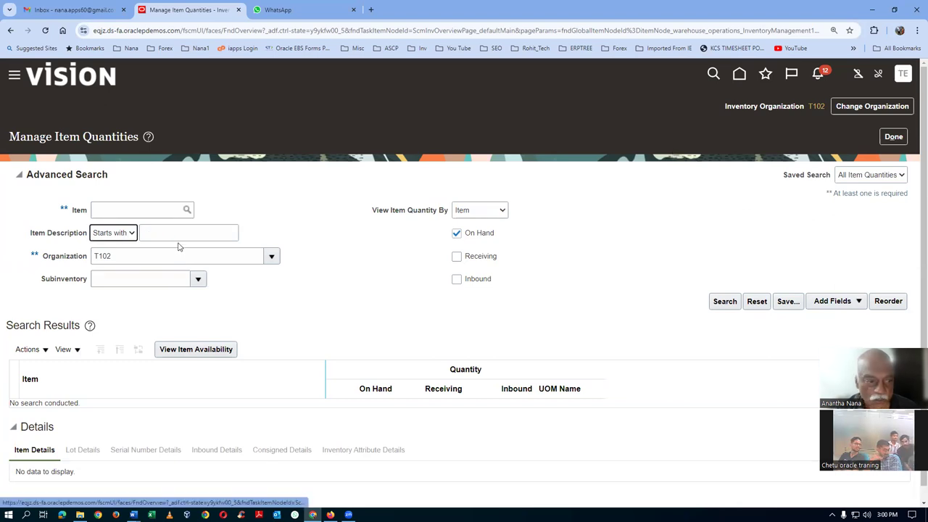
# Step: Search T102 quantities for t1004_IOT_intransit including Receiving, showing 20 Ea in receiving
pyautogui.click(144, 212)
pyautogui.write('t')
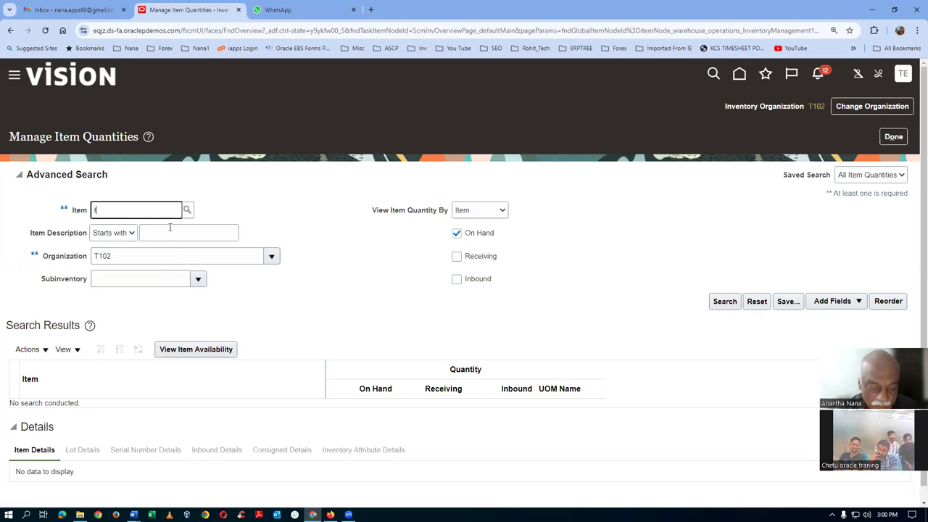
pyautogui.write('1002')
pyautogui.press('Tab')
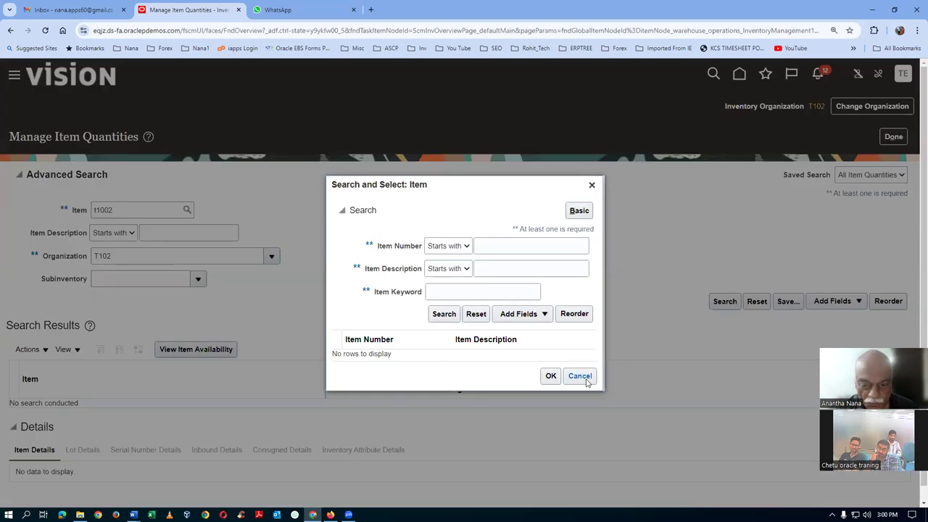
pyautogui.click(580, 375)
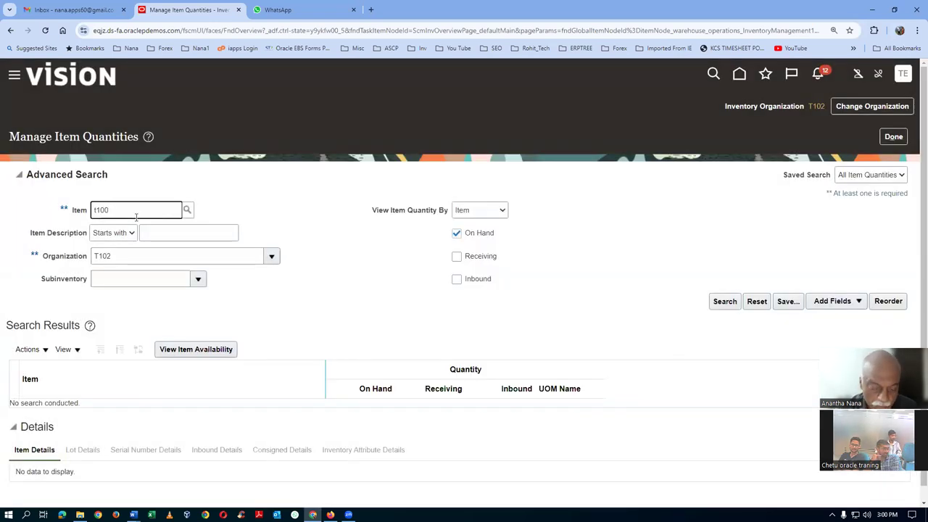
pyautogui.write('4')
pyautogui.press('Tab')
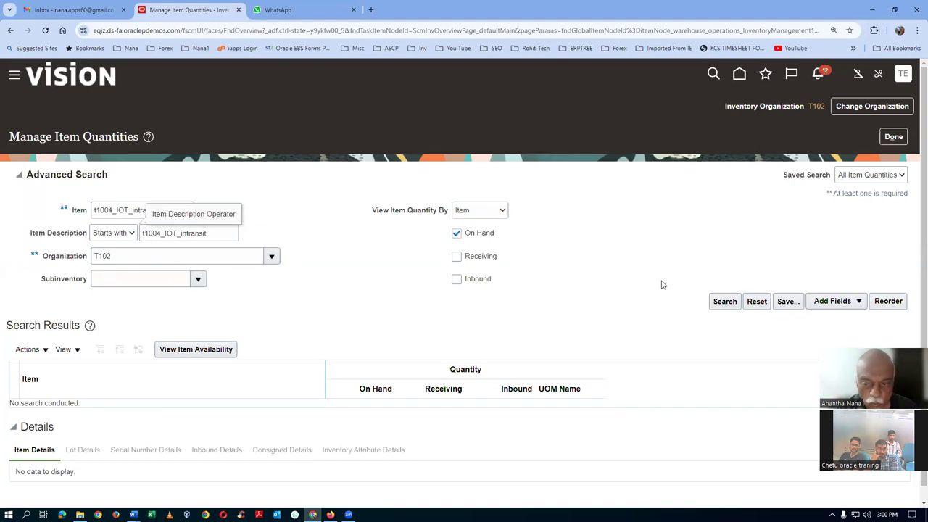
pyautogui.click(725, 301)
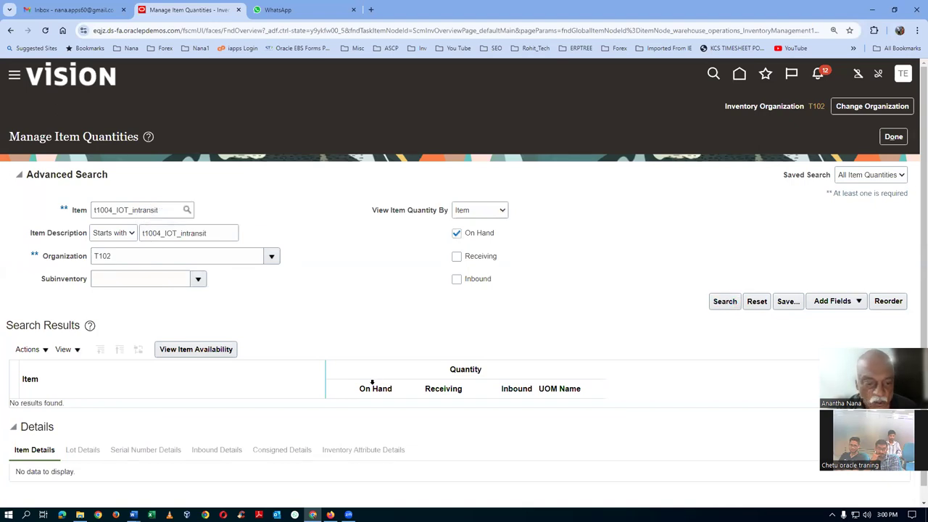
pyautogui.click(456, 260)
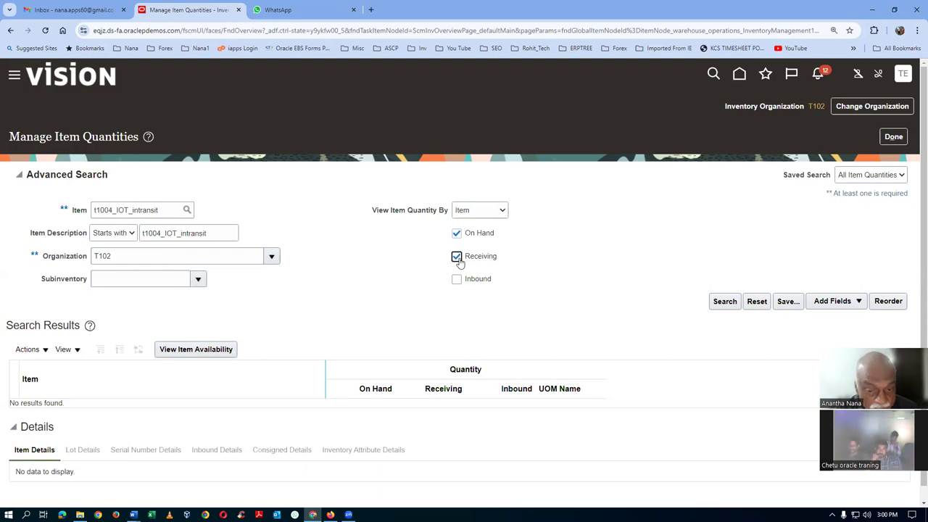
pyautogui.click(724, 304)
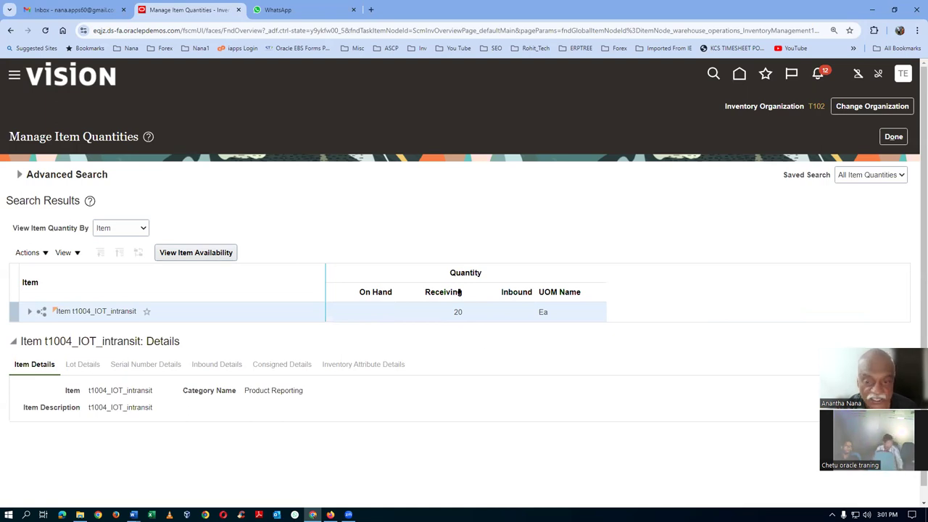
pyautogui.hotkey('alt', 'Tab')
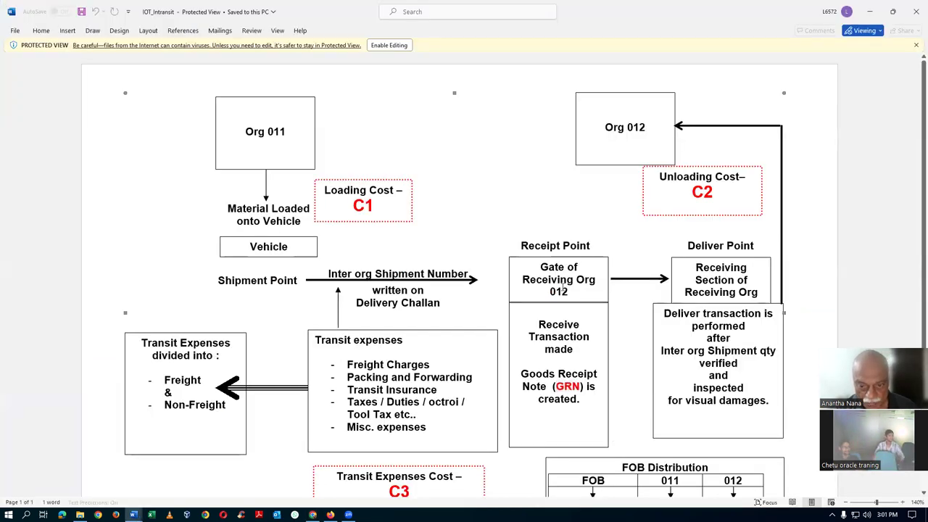
pyautogui.tripleClick(563, 293)
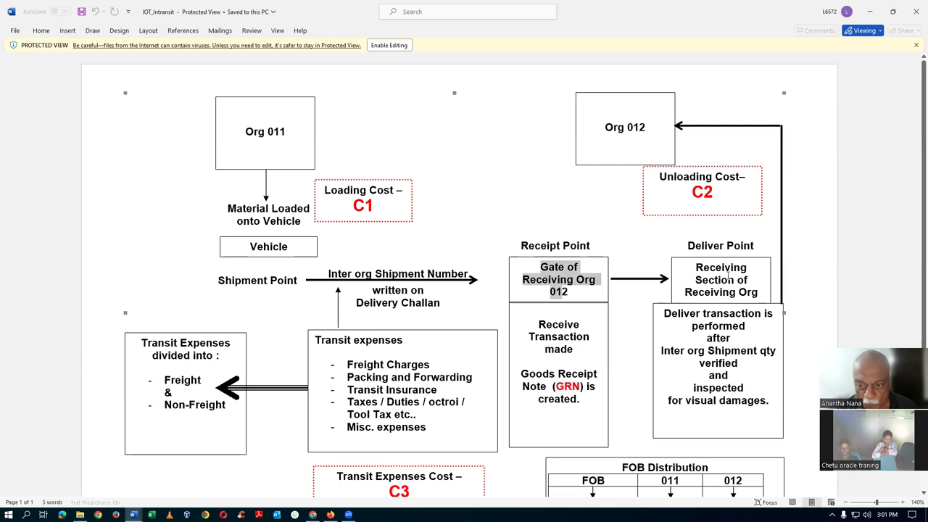
pyautogui.hotkey('alt', 'Tab')
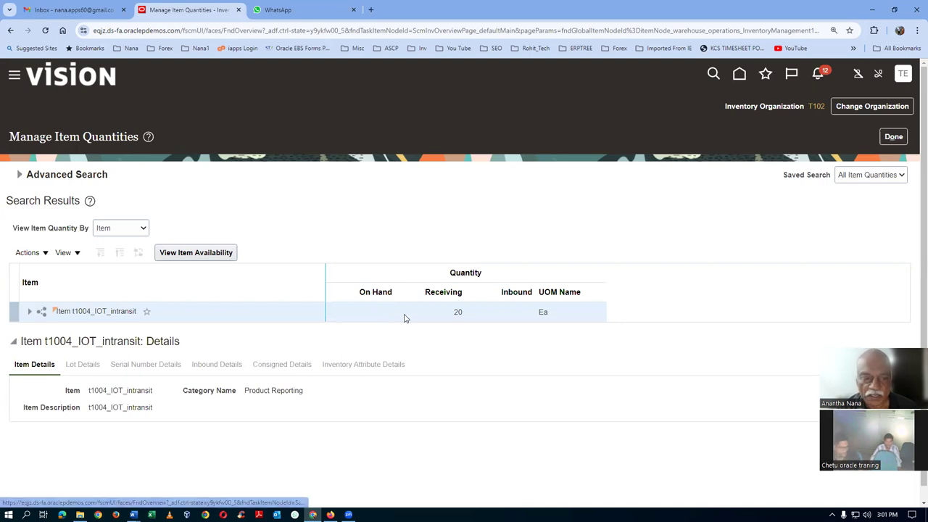
# Step: Leave Manage Item Quantities and open Put Away Receipts from the Receipts task list
pyautogui.click(20, 175)
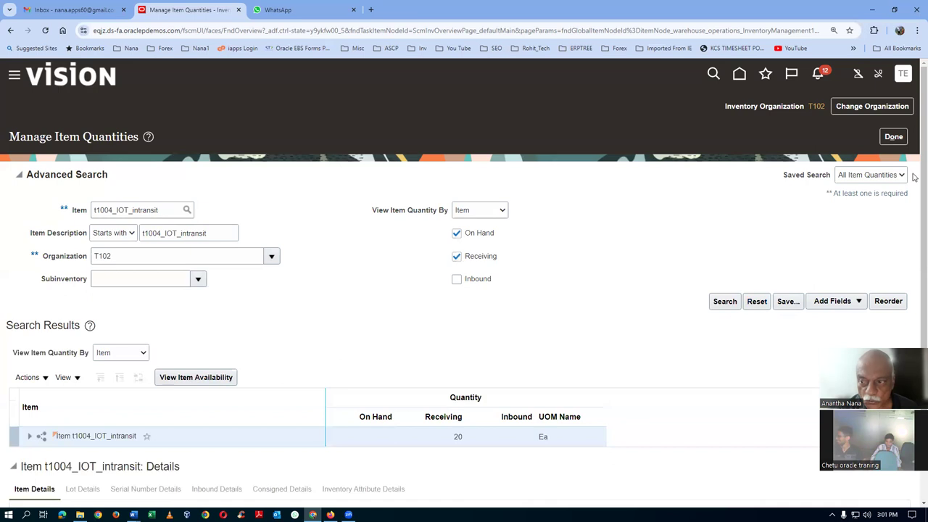
pyautogui.click(886, 140)
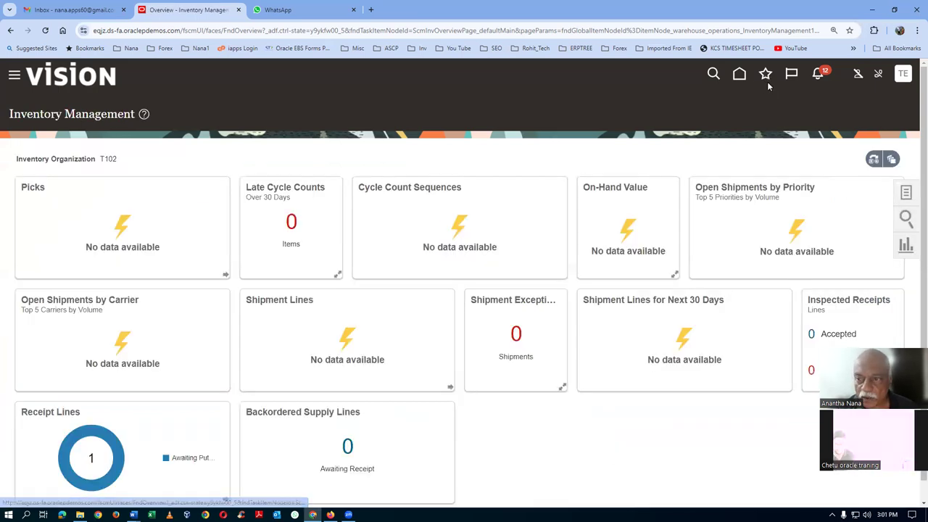
pyautogui.click(905, 192)
pyautogui.click(825, 104)
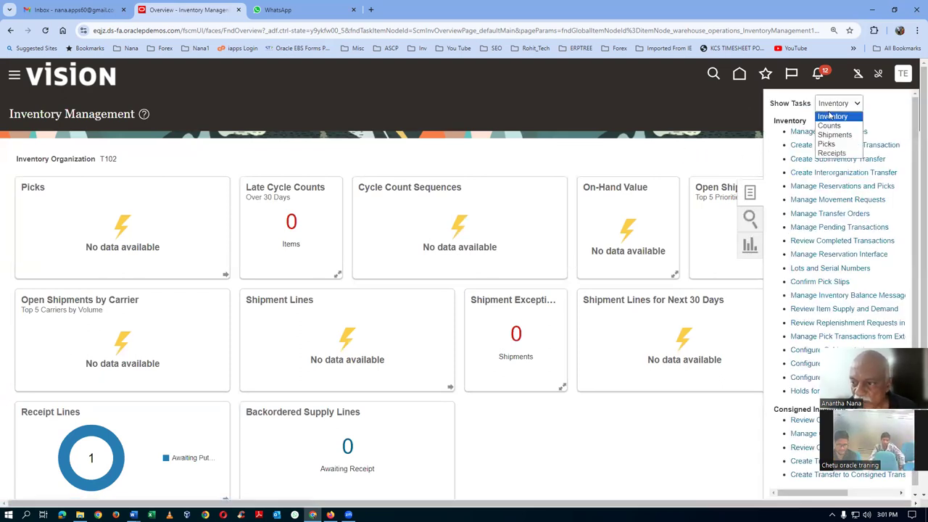
pyautogui.click(826, 157)
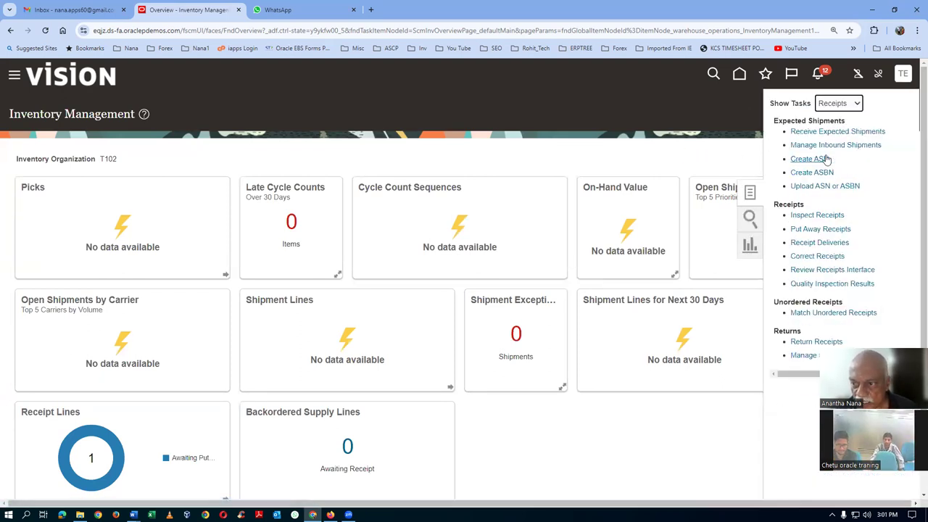
pyautogui.click(824, 232)
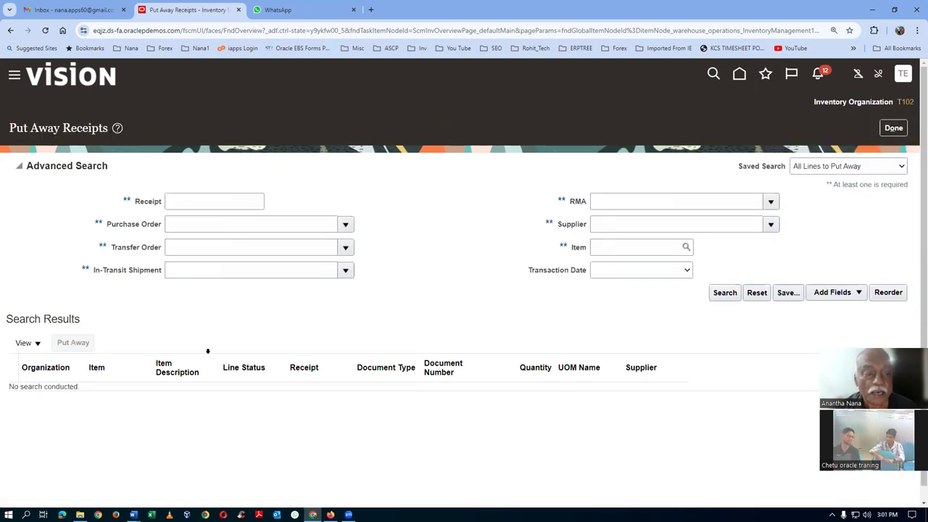
# Step: Search for receipt 1001 of shipment 1005, select its 20 Ea line, and start Put Away
pyautogui.click(204, 205)
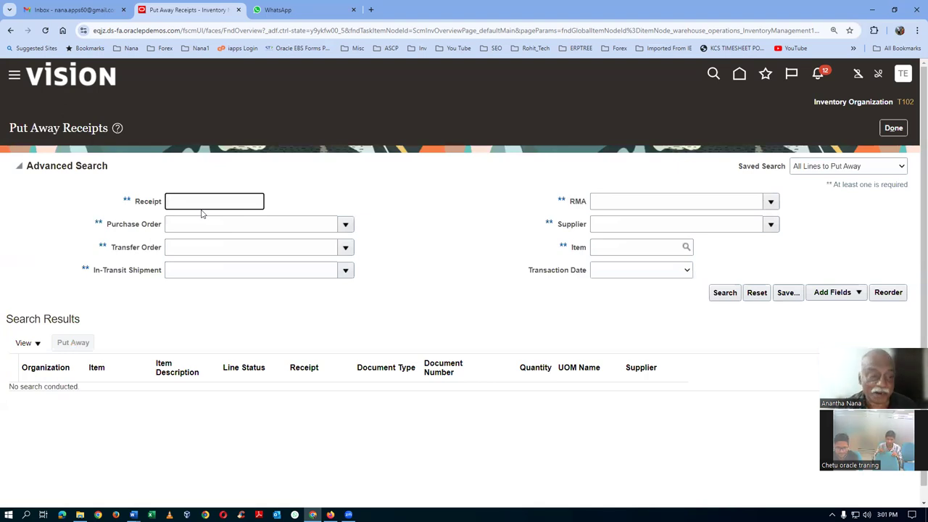
pyautogui.click(229, 269)
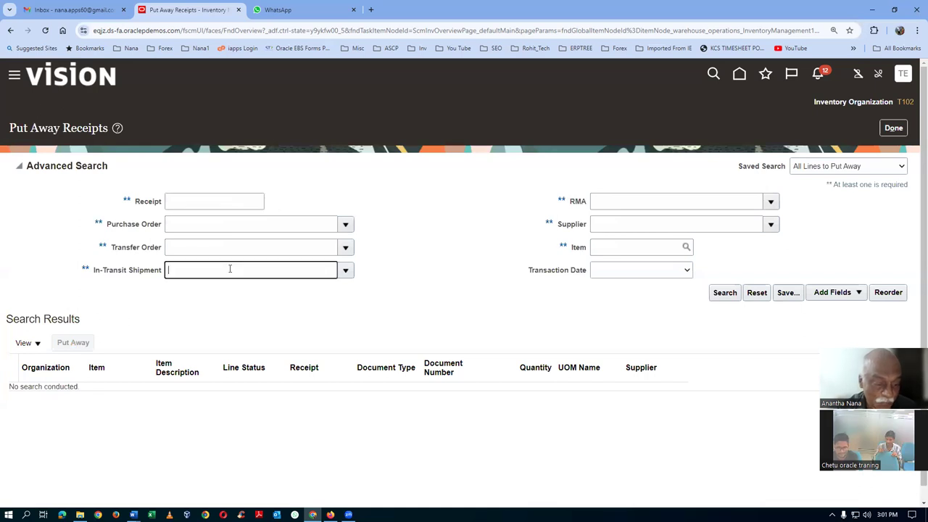
pyautogui.press('Tab')
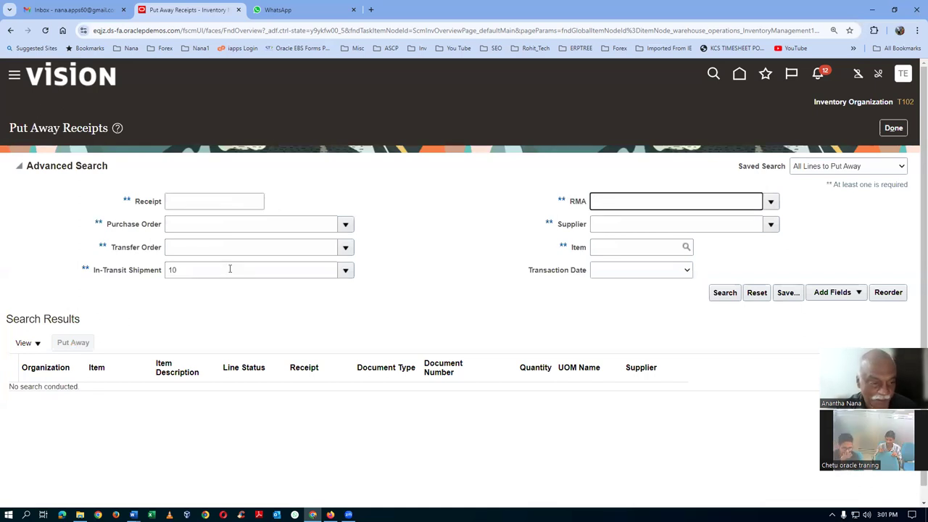
pyautogui.click(179, 202)
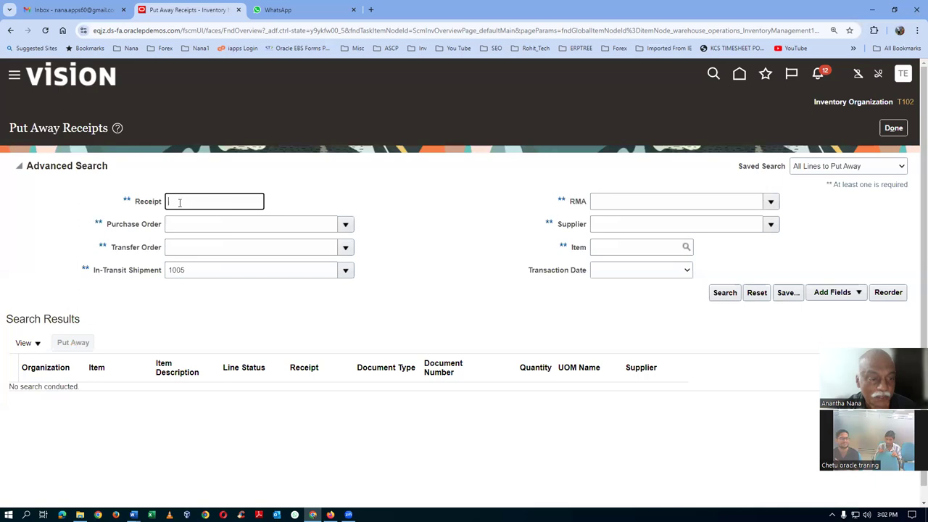
pyautogui.write('1001')
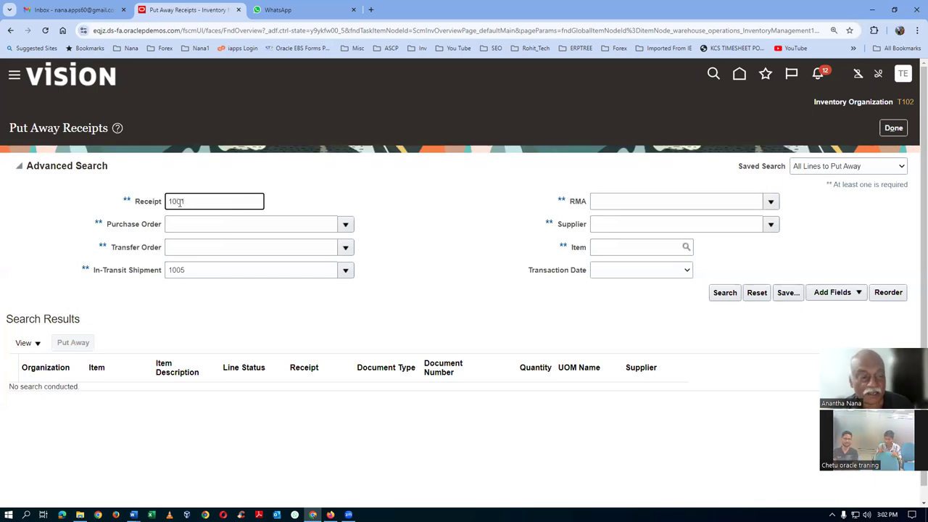
pyautogui.press('Tab')
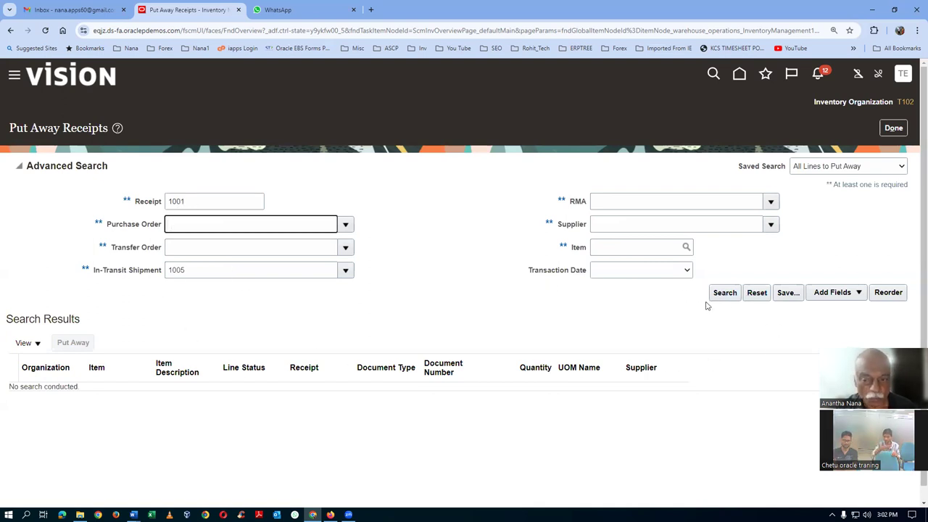
pyautogui.click(723, 293)
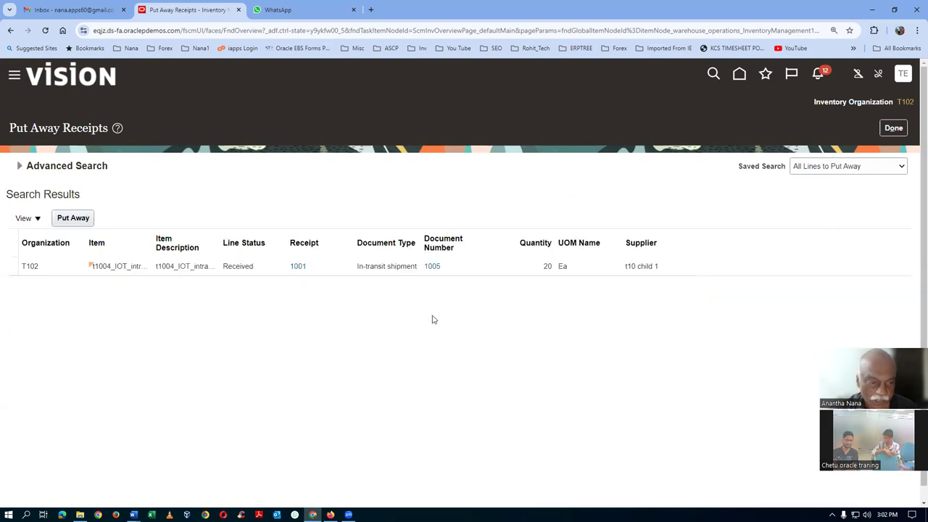
pyautogui.click(13, 266)
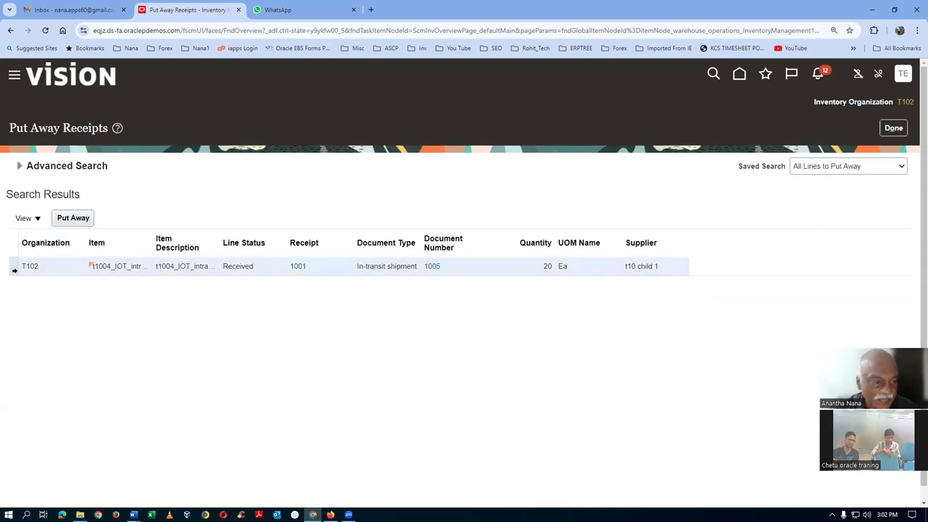
pyautogui.click(79, 218)
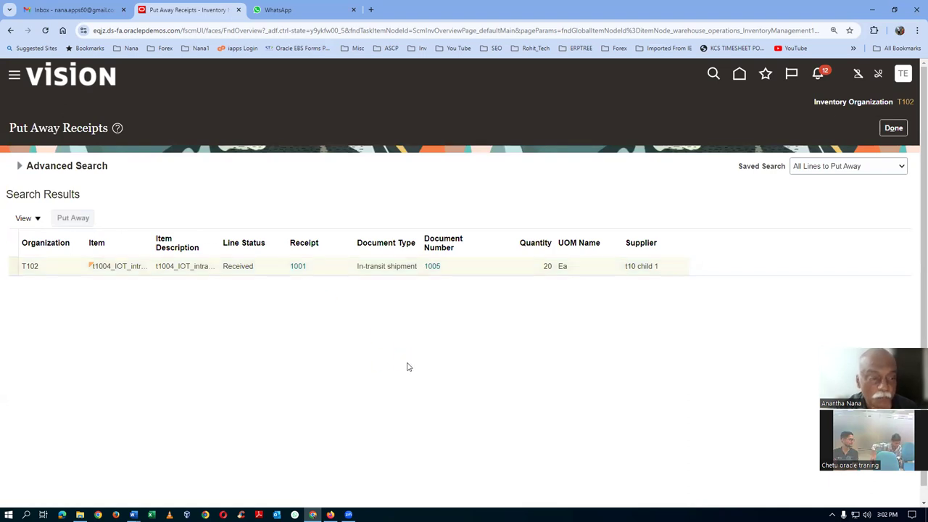
# Step: Set the destination subinventory to T102_STG_2 and submit the 20 Ea put-away
pyautogui.click(517, 228)
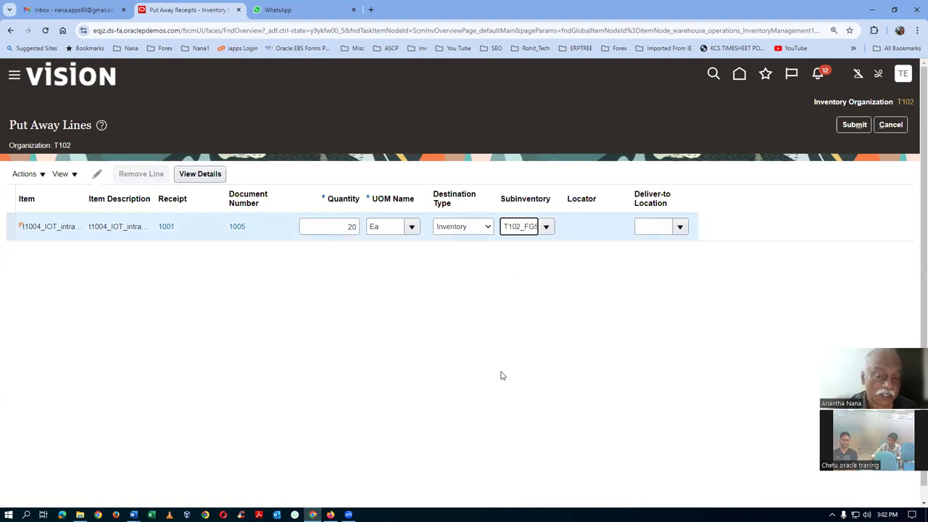
pyautogui.press('End')
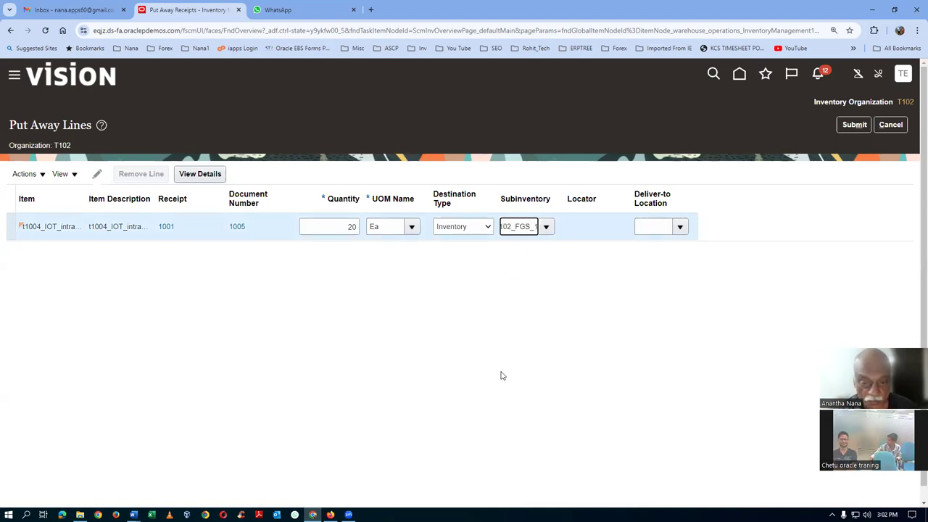
pyautogui.press('Home')
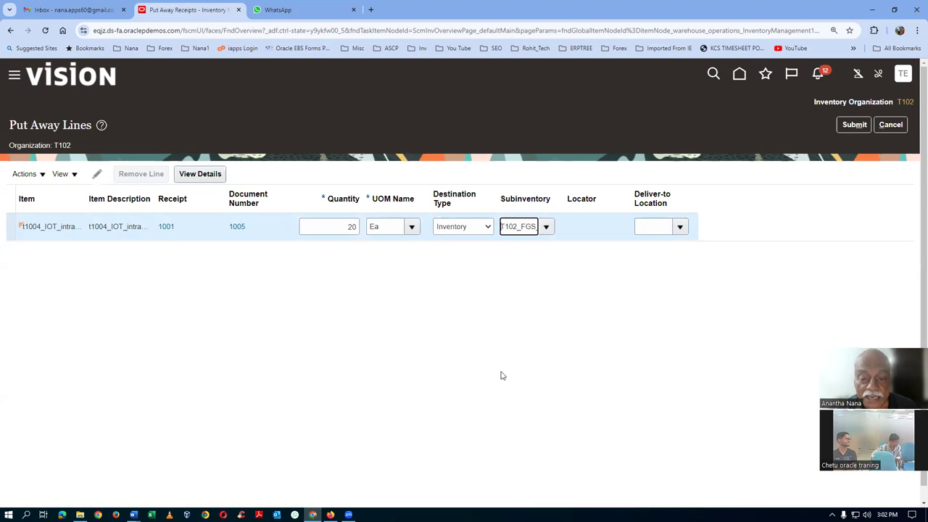
pyautogui.press('End')
pyautogui.click(546, 229)
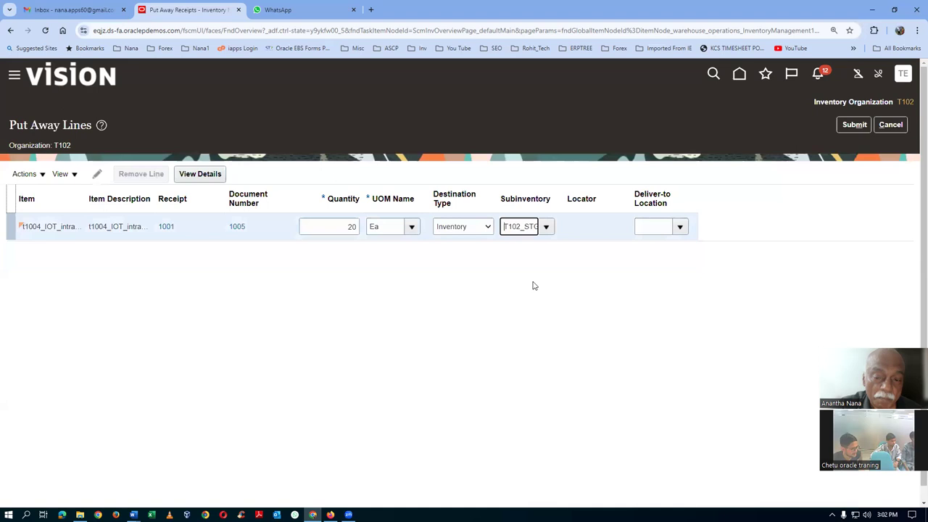
pyautogui.write('_2')
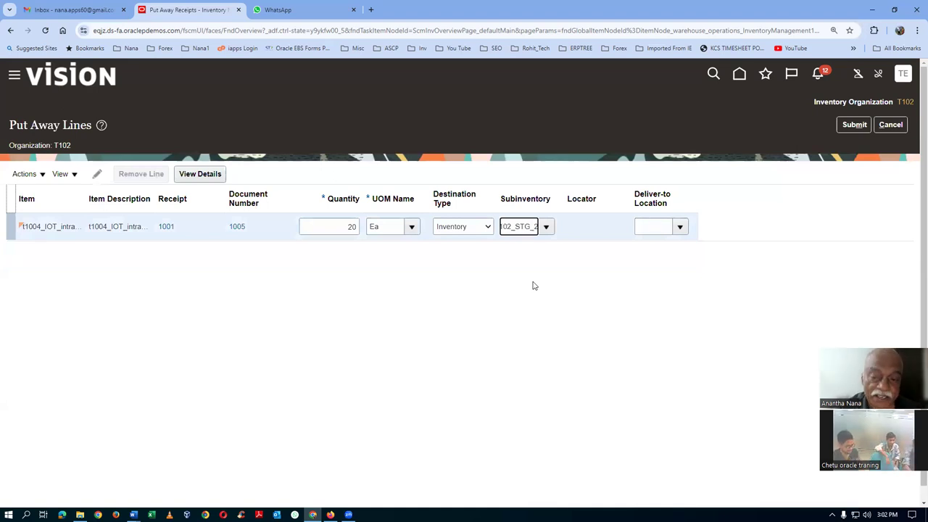
pyautogui.click(853, 126)
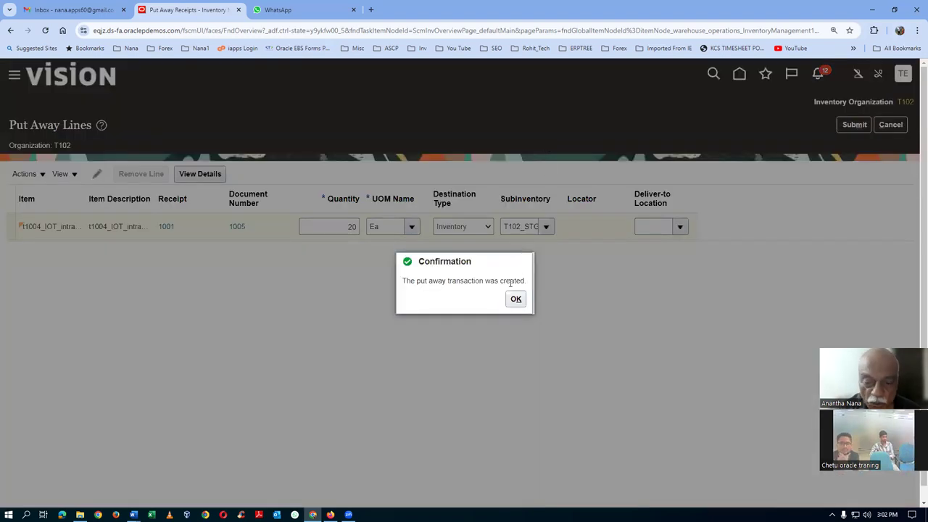
pyautogui.click(510, 302)
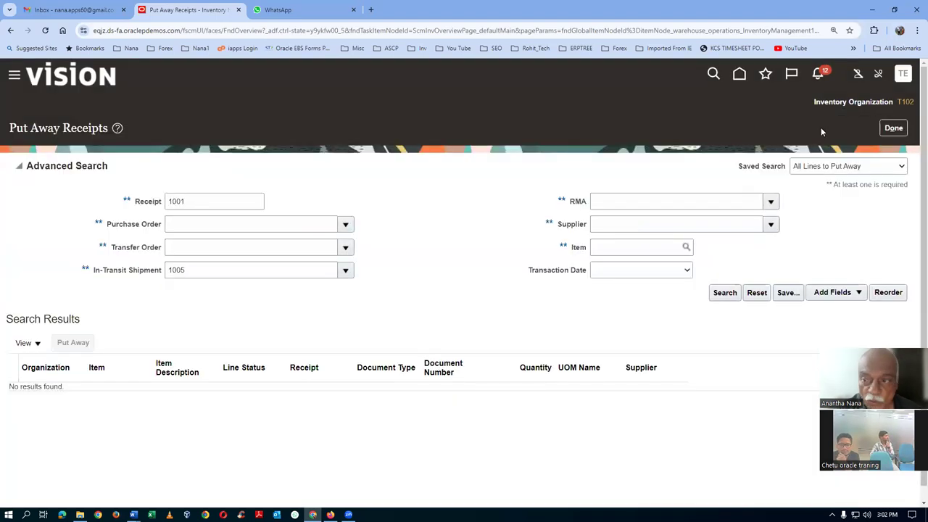
# Step: Leave Put Away Receipts and open Manage Item Quantities from the Inventory tasks
pyautogui.click(886, 129)
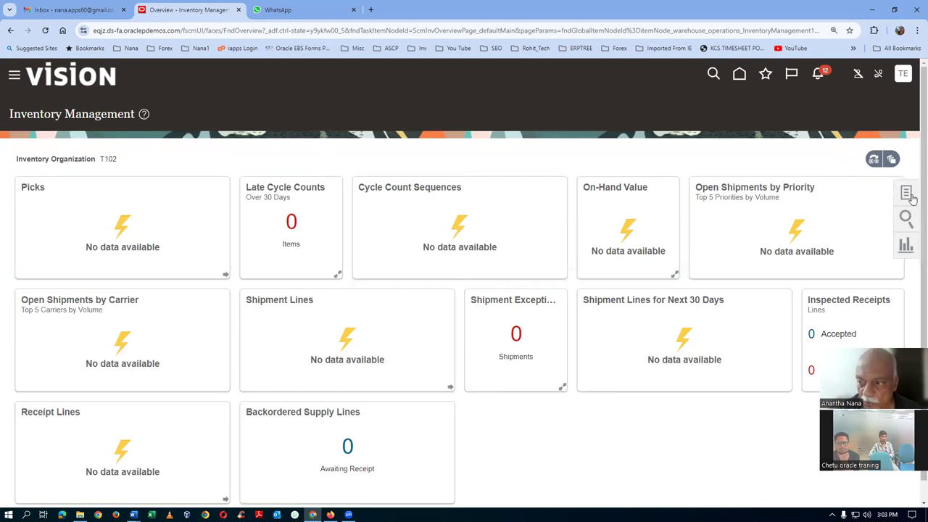
pyautogui.click(906, 193)
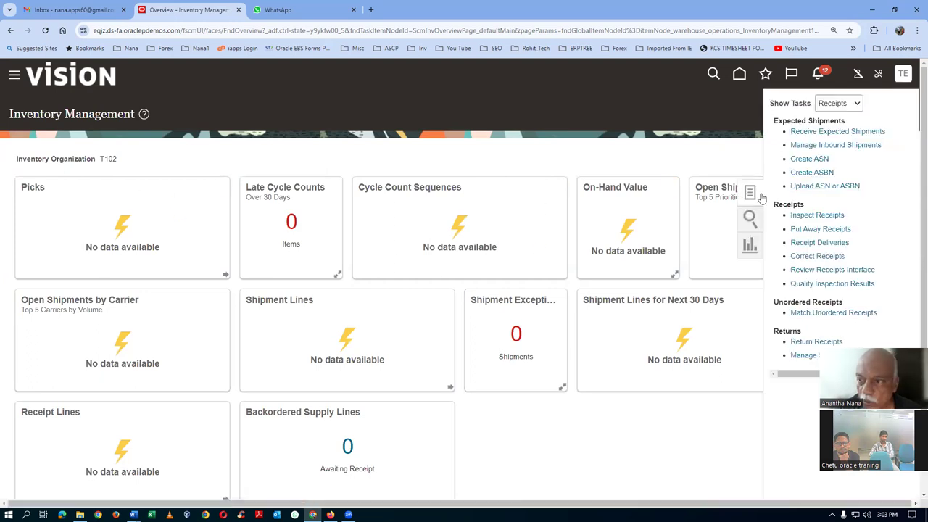
pyautogui.click(841, 107)
pyautogui.click(841, 118)
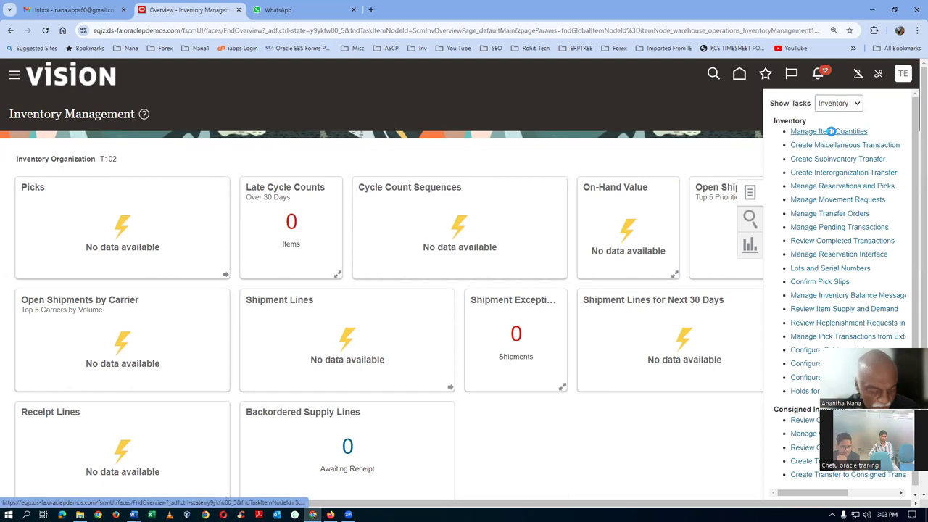
pyautogui.click(831, 131)
# Step: Search quantities for item t1004_IOT_intransit in T102
pyautogui.click(106, 211)
pyautogui.write('t1004')
pyautogui.press('Tab')
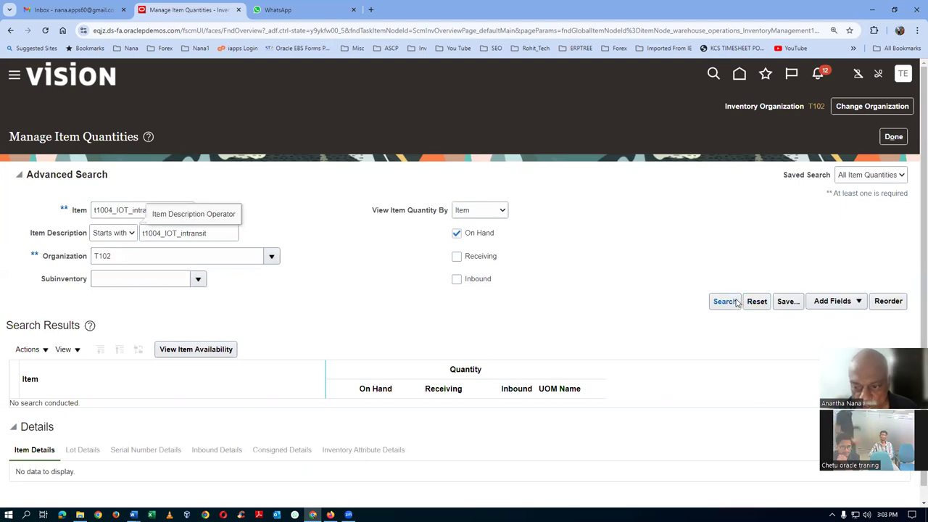
pyautogui.click(718, 301)
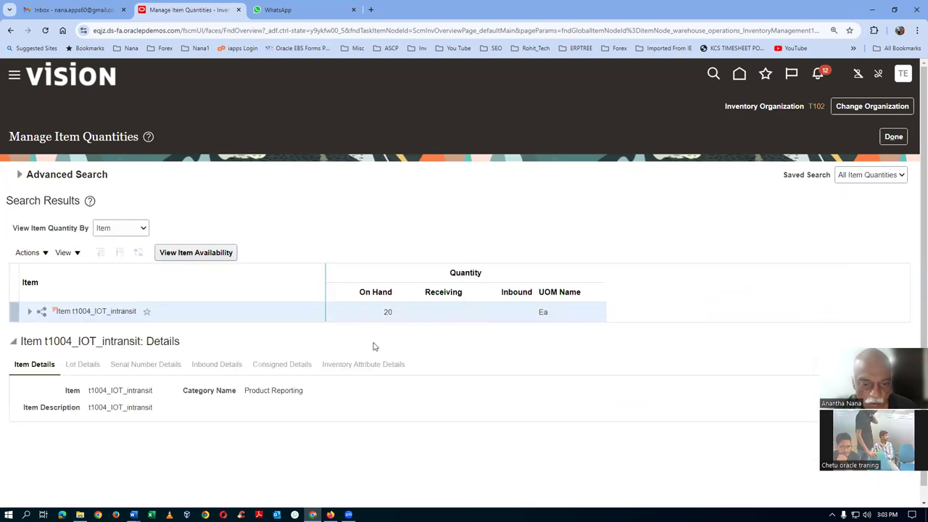